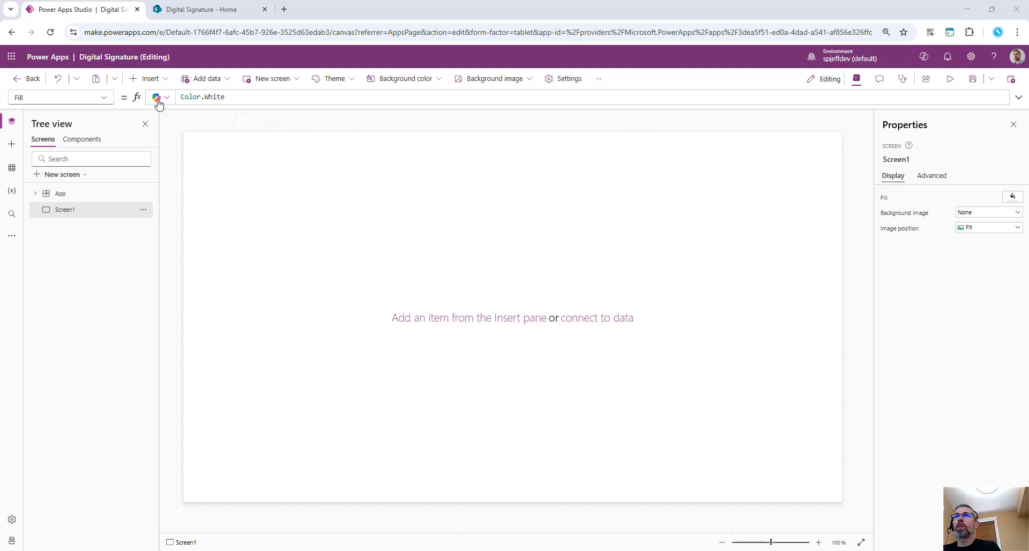
- Insert a text label near the top of Screen1 and widen it to about 1235
{"action": "left_click", "coordinate": [167, 81]}
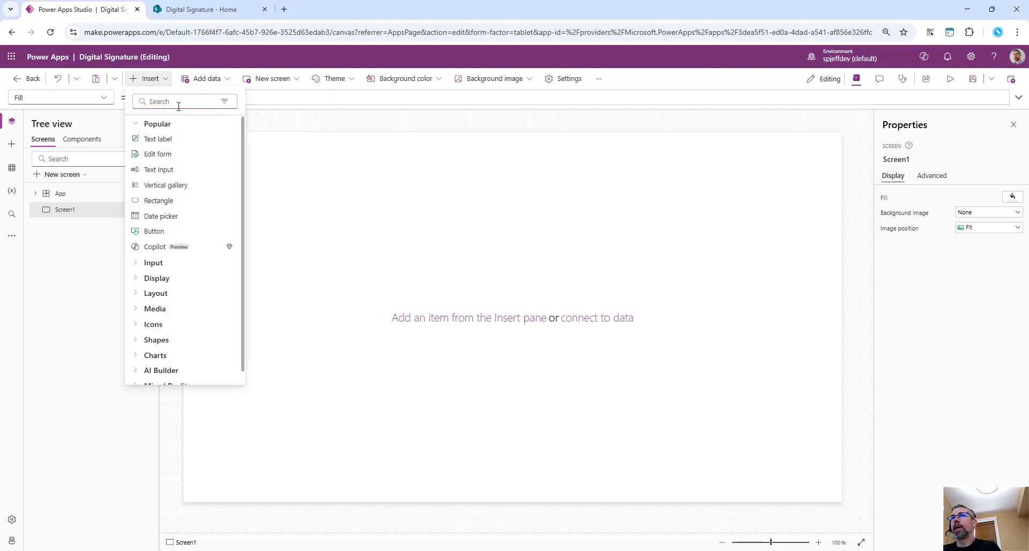
{"action": "left_click", "coordinate": [175, 139]}
{"action": "left_click_drag", "start_coordinate": [275, 162], "coordinate": [798, 161]}
- Set the new label's text to "Digital Signature"
{"action": "left_click", "coordinate": [195, 98]}
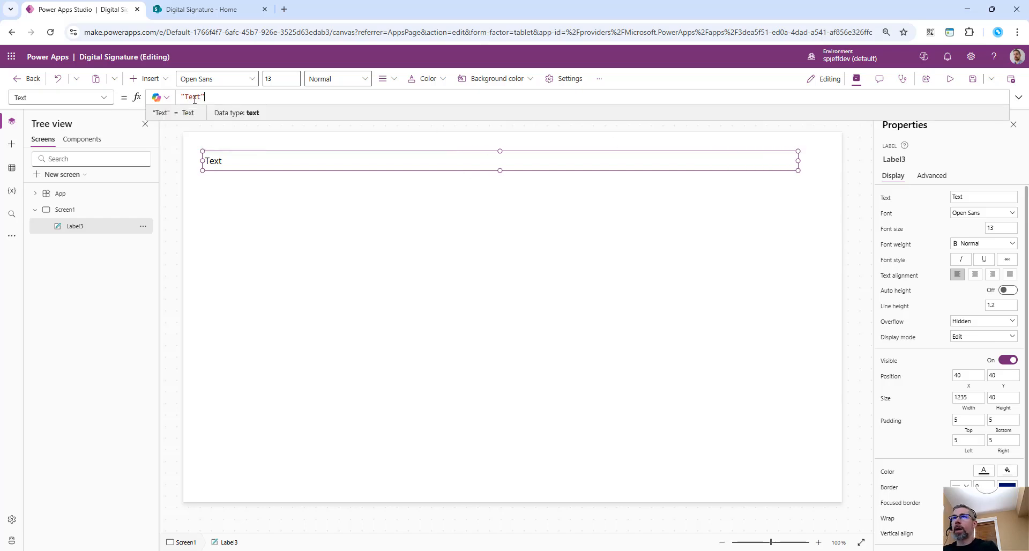
{"action": "double_click", "coordinate": [195, 98]}
{"action": "type", "text": "Digita"}
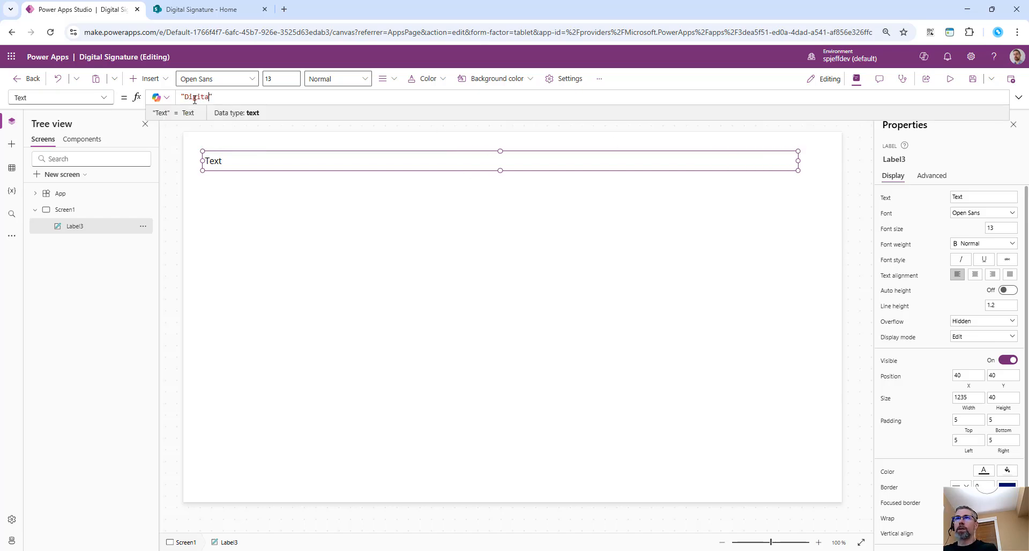
{"action": "type", "text": "l Signature"}
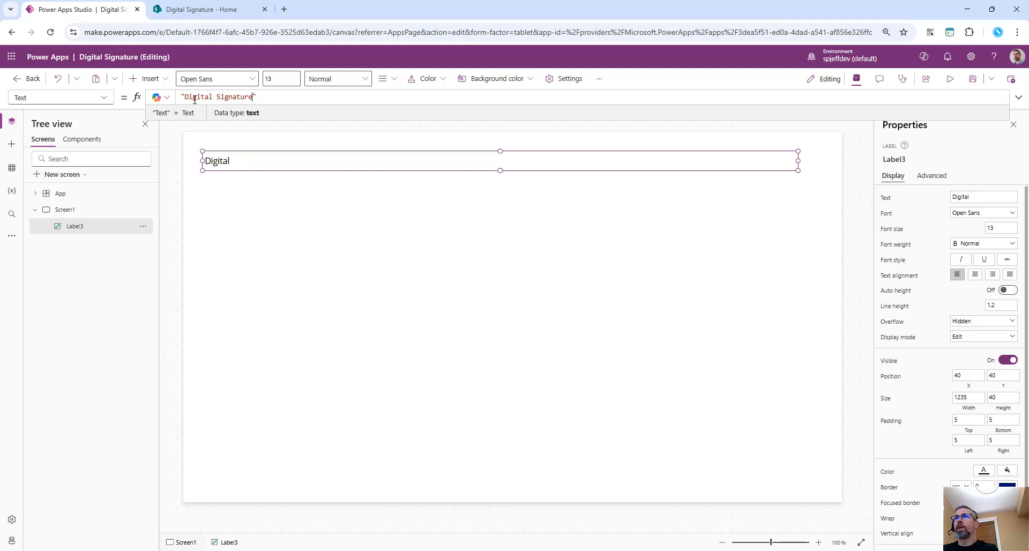
- Center the "Digital Signature" label's text and set its font weight to Bold
{"action": "left_click", "coordinate": [394, 79]}
{"action": "left_click", "coordinate": [424, 122]}
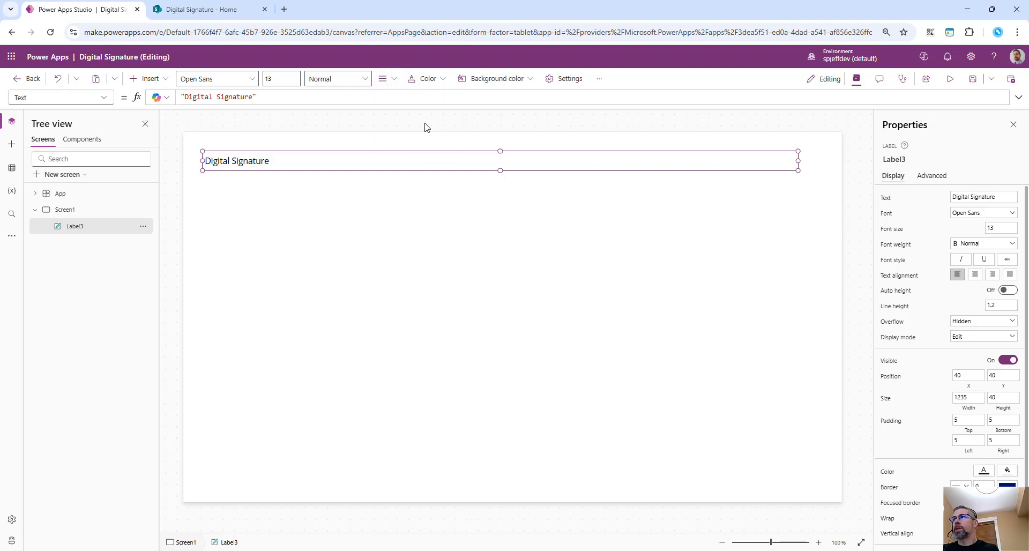
{"action": "left_click", "coordinate": [979, 243]}
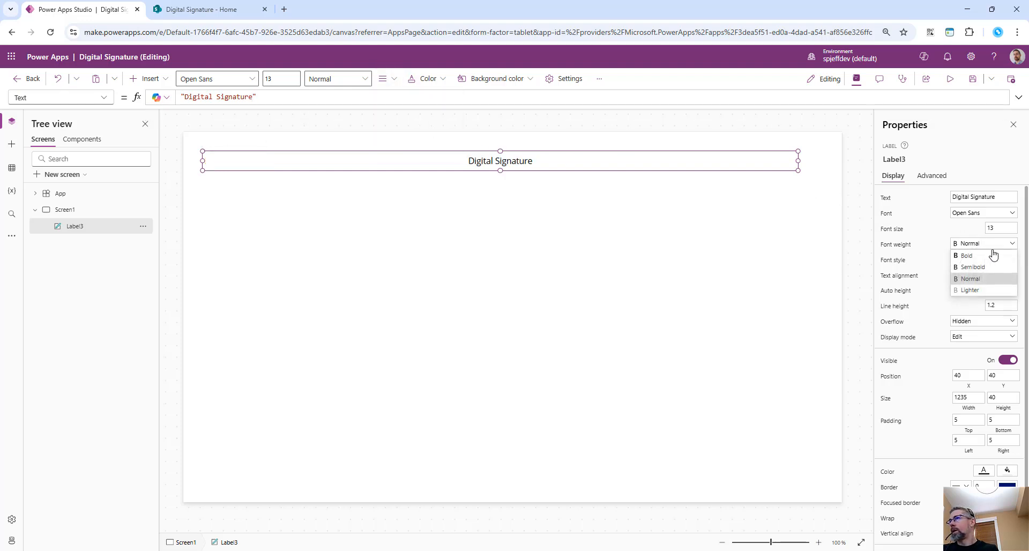
{"action": "left_click", "coordinate": [965, 255]}
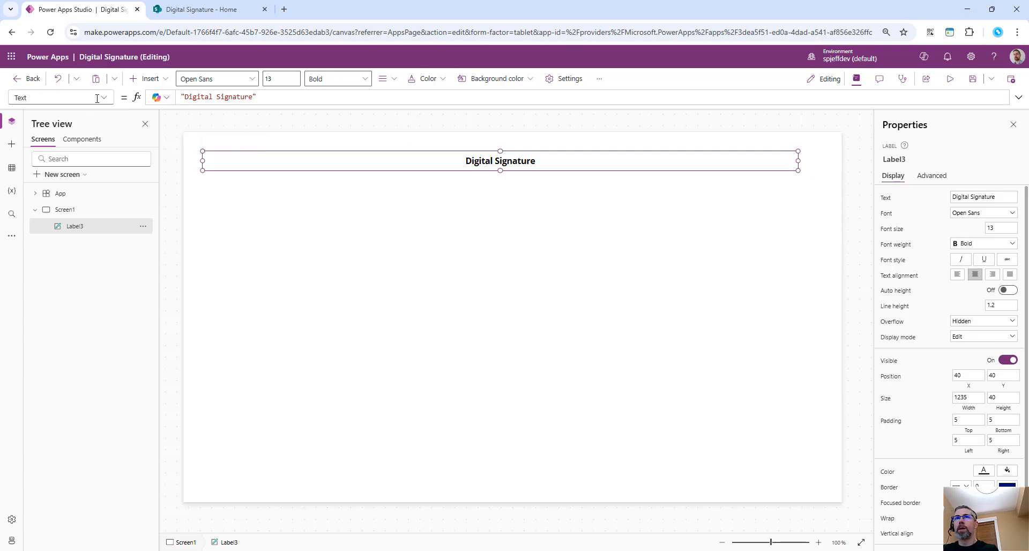
- Set the "Digital Signature" label's Fill to Color.SkyBlue and increase its height to about 110
{"action": "left_click", "coordinate": [59, 98]}
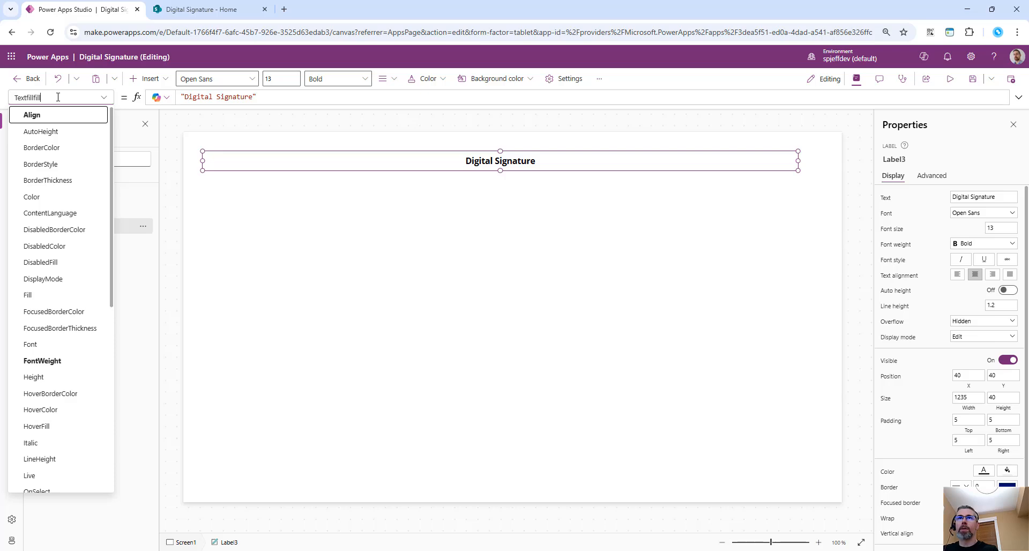
{"action": "left_click", "coordinate": [29, 295]}
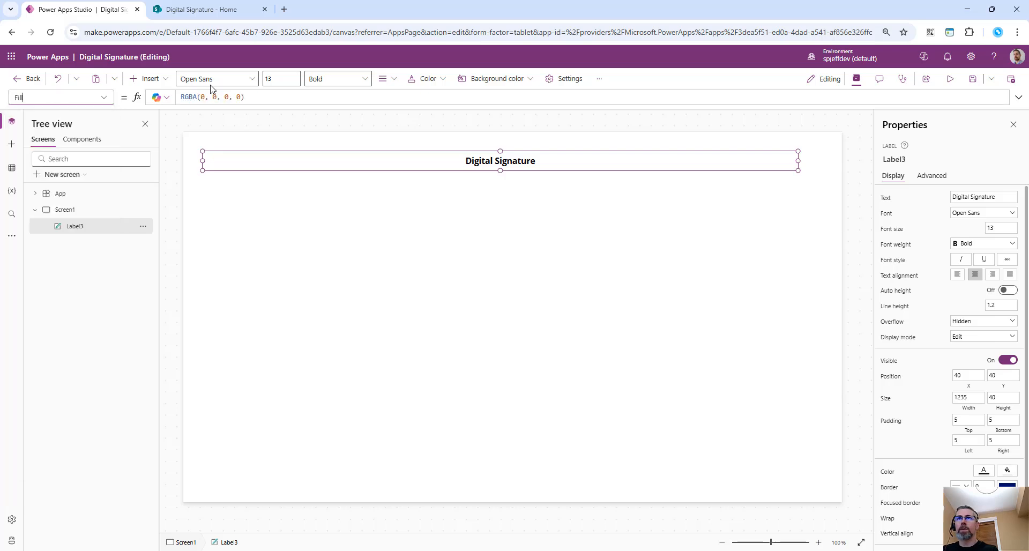
{"action": "left_click", "coordinate": [269, 97]}
{"action": "key", "text": "ctrl+a"}
{"action": "type", "text": "Col"}
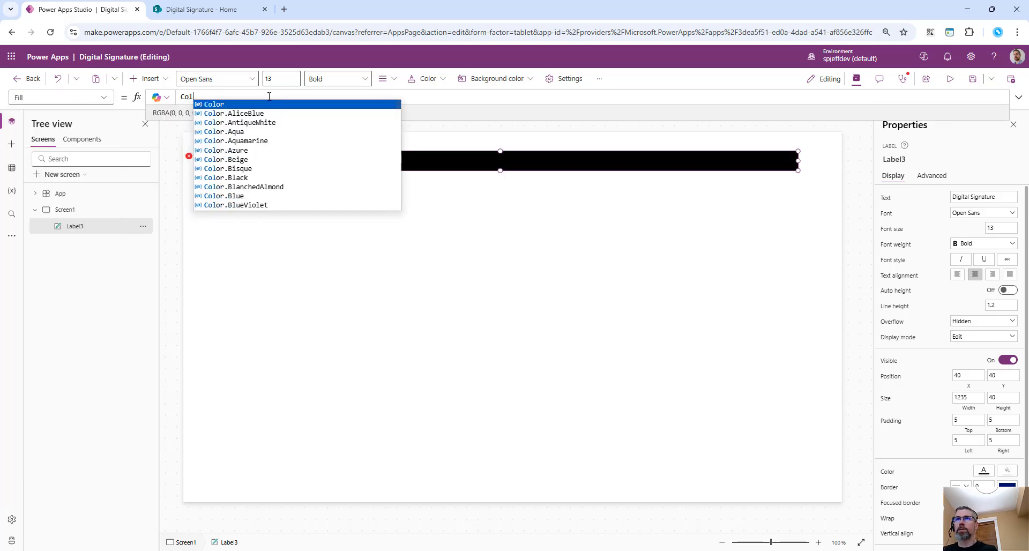
{"action": "type", "text": "or.blue"}
{"action": "left_click", "coordinate": [235, 123]}
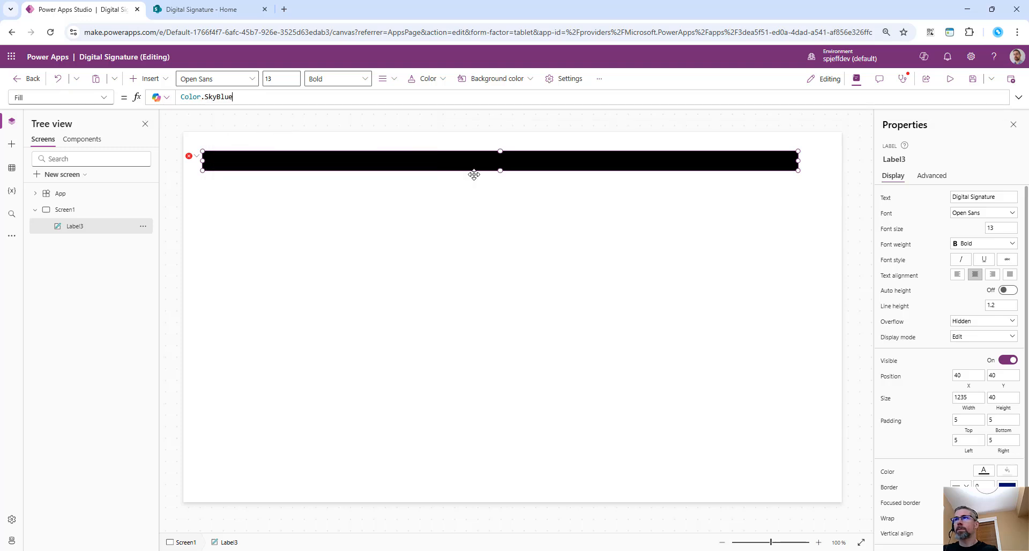
{"action": "left_click_drag", "start_coordinate": [500, 171], "coordinate": [504, 204]}
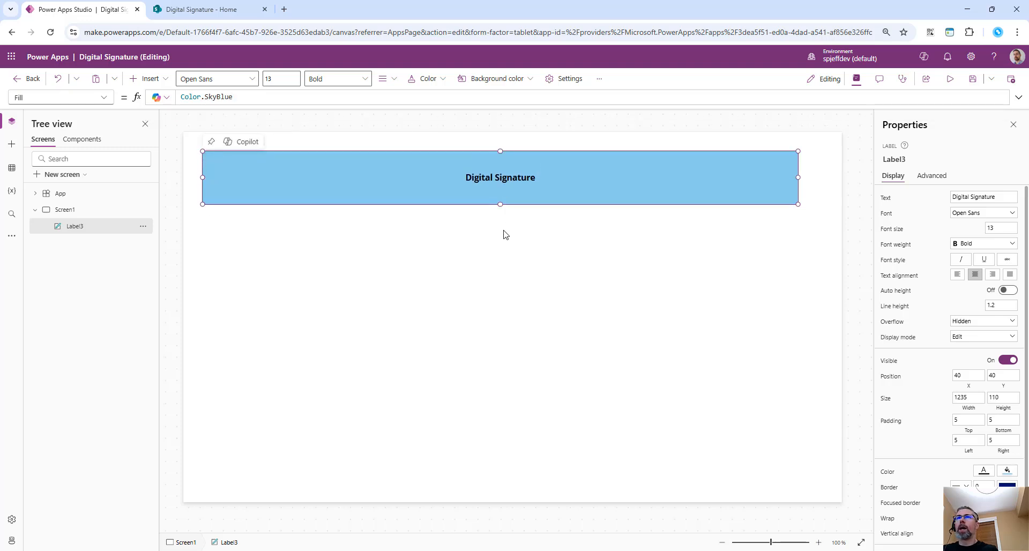
{"action": "left_click", "coordinate": [506, 233]}
- Insert a second text label and place it just below the blue header at about X 40, Y 179
{"action": "left_click", "coordinate": [153, 81]}
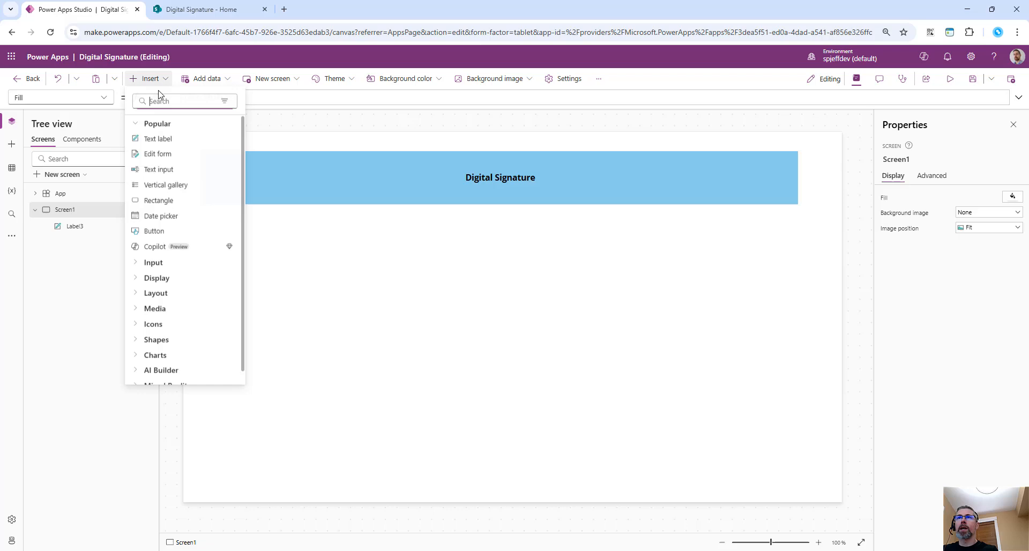
{"action": "left_click", "coordinate": [172, 141]}
{"action": "left_click_drag", "start_coordinate": [246, 166], "coordinate": [255, 220]}
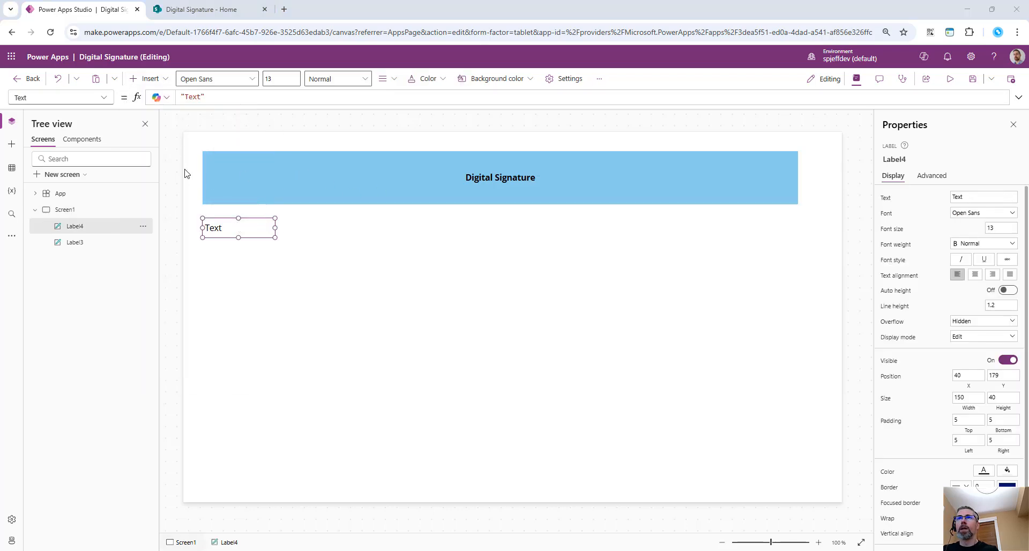
- Fill the second label with a "Lorem ipsum dolor sit amet..." paragraph and enlarge it to about 1235 by 150
{"action": "double_click", "coordinate": [194, 97]}
{"action": "type", "text": "Lorem ipsum dolor sit amet, consectetur adipiscing elit, sed do eiusmod tempor incididunt ut labore et dolore magna aliqua. Ut enim ad minim veniam, quis nostrud exercitation ullamco laboris nisi ut aliquip ex ea commodo consequat. Duis aute irure dolor in reprehenderit in voluptate velit esse cillum dolore eu fugiat nulla pariatur. Excepteur sint occaecat cupidatat non proident, sunt in culpa qui officia deserunt mollit anim id est laborum."}
{"action": "left_click", "coordinate": [270, 242]}
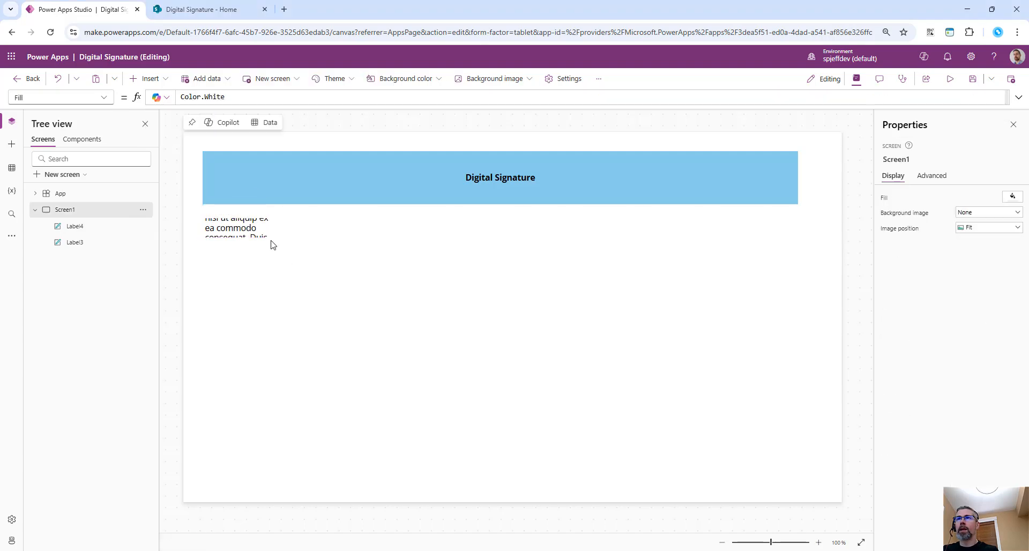
{"action": "left_click", "coordinate": [271, 237]}
{"action": "left_click_drag", "start_coordinate": [274, 237], "coordinate": [797, 293]}
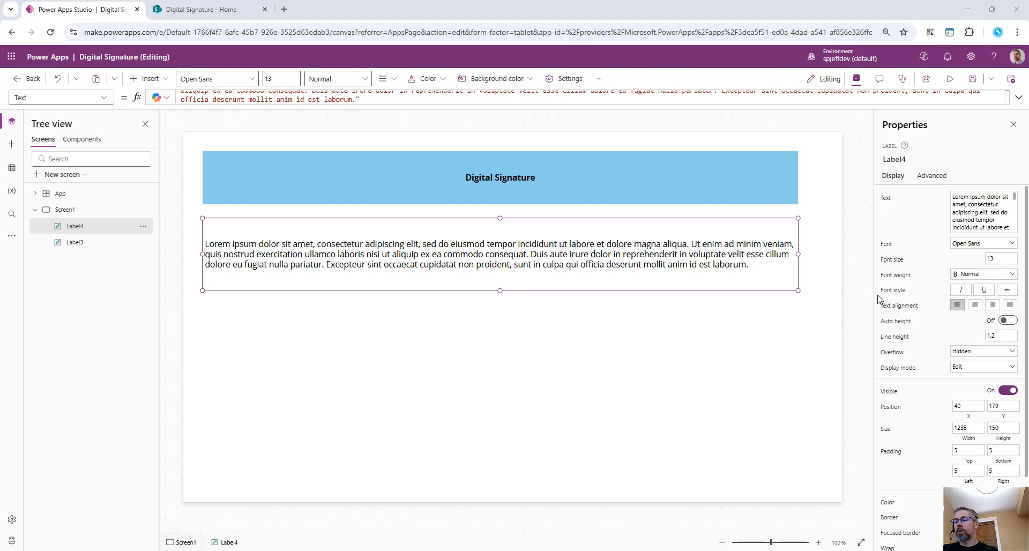
{"action": "left_click_drag", "start_coordinate": [246, 451], "coordinate": [426, 448]}
{"action": "mouse_move", "coordinate": [648, 445]}
{"action": "left_mouse_down"}
{"action": "mouse_move", "coordinate": [721, 445]}
{"action": "mouse_move", "coordinate": [690, 456]}
{"action": "left_mouse_up"}
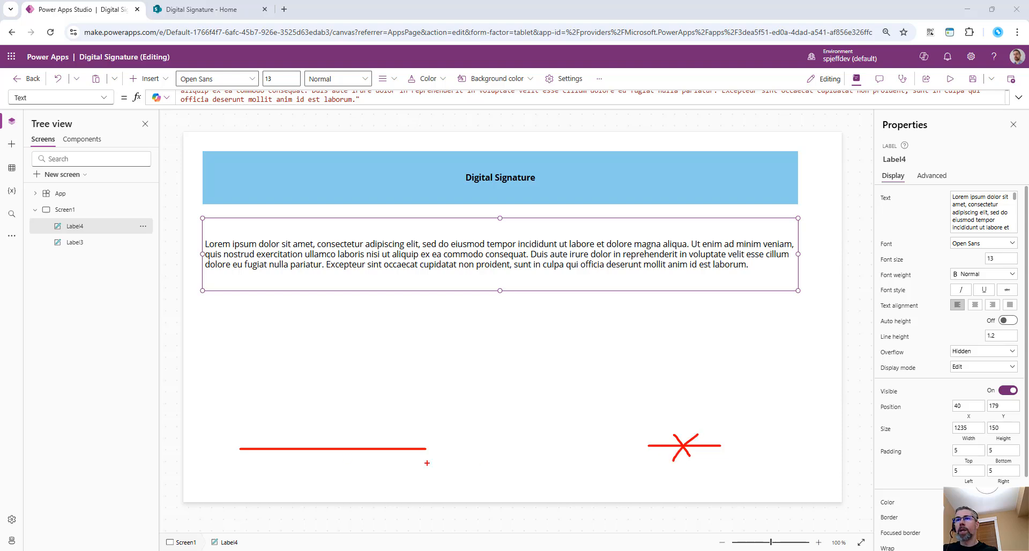
{"action": "mouse_move", "coordinate": [284, 427]}
{"action": "left_mouse_down"}
{"action": "mouse_move", "coordinate": [278, 449]}
{"action": "mouse_move", "coordinate": [311, 441]}
{"action": "mouse_move", "coordinate": [370, 461]}
{"action": "mouse_move", "coordinate": [430, 434]}
{"action": "left_mouse_up"}
{"action": "type", "text": "JPG image file"}
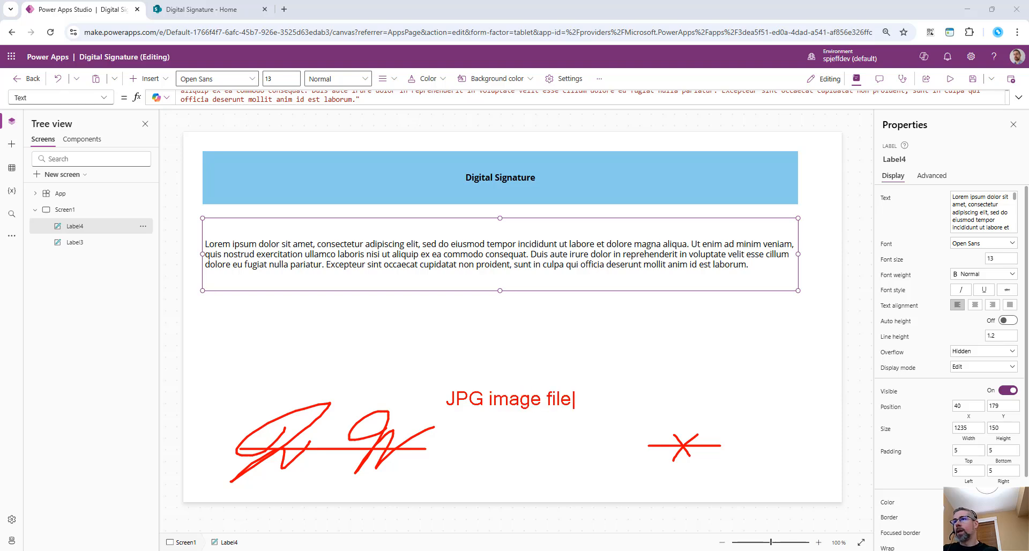
{"action": "type", "text": "date "}
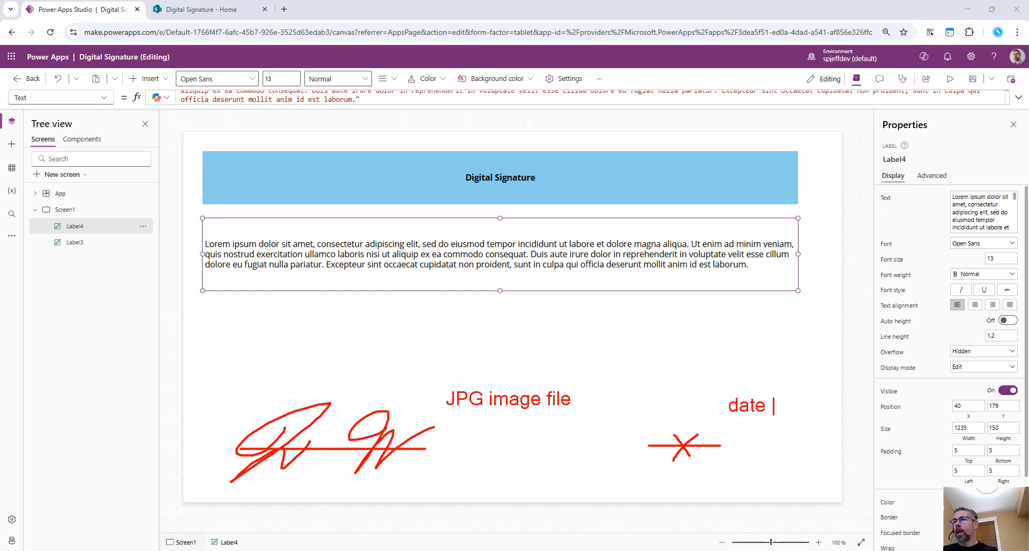
{"action": "type", "text": "stamp"}
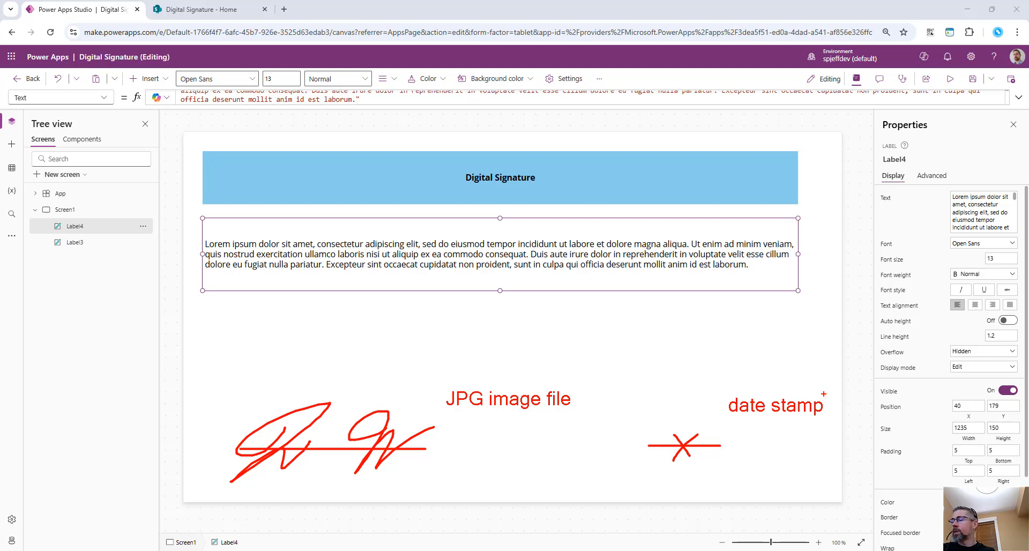
{"action": "key", "text": "Escape"}
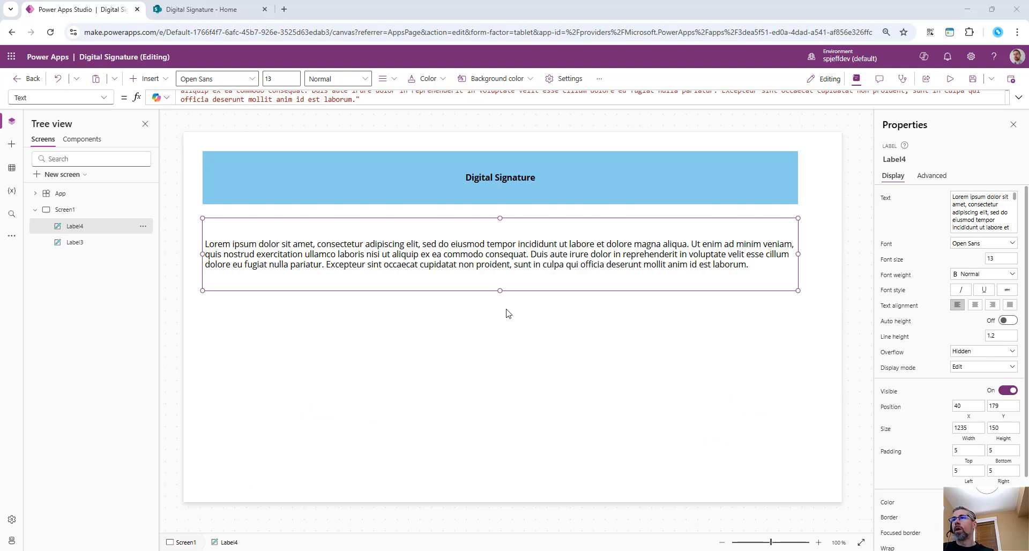
- Add a second copy of the Lorem ipsum paragraph to the body label's text, separated by a blank line
{"action": "left_click", "coordinate": [389, 100]}
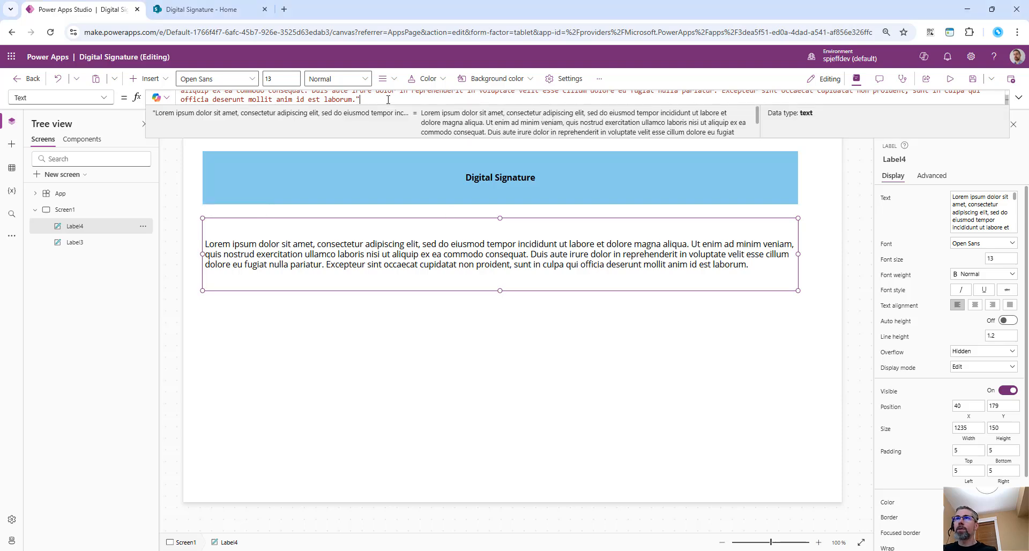
{"action": "key", "text": "BackSpace"}
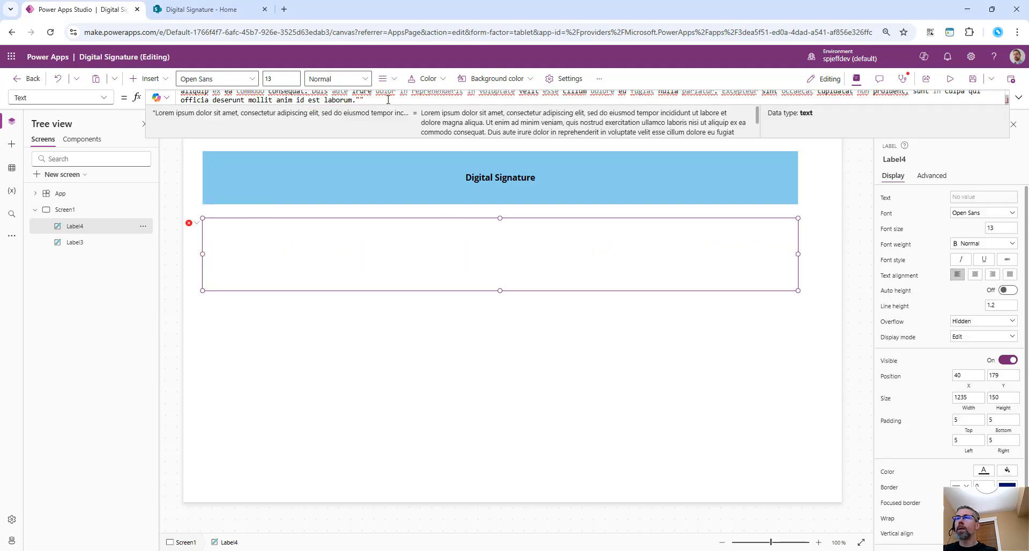
{"action": "key", "text": "Up"}
{"action": "key", "text": "Up"}
{"action": "key", "text": "Home"}
{"action": "key", "text": "Delete"}
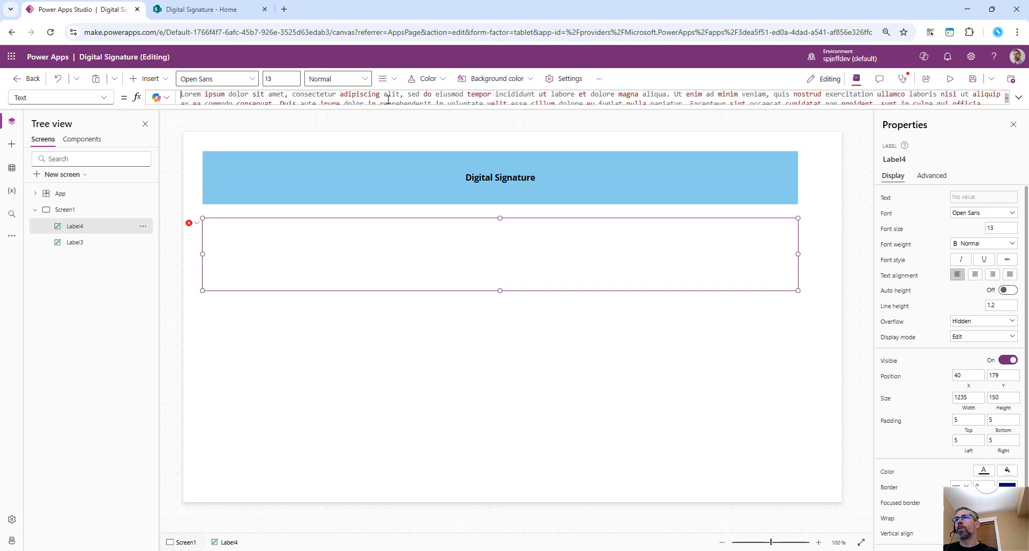
- Increase the body label's height to about 191 and save the app
{"action": "left_click_drag", "start_coordinate": [500, 291], "coordinate": [501, 313]}
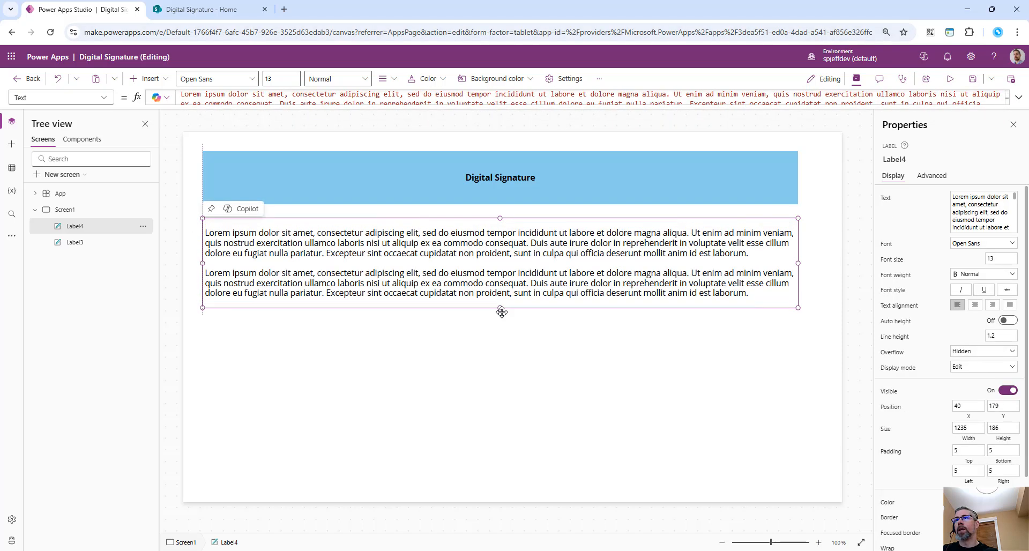
{"action": "left_click", "coordinate": [492, 335]}
{"action": "left_click", "coordinate": [973, 80]}
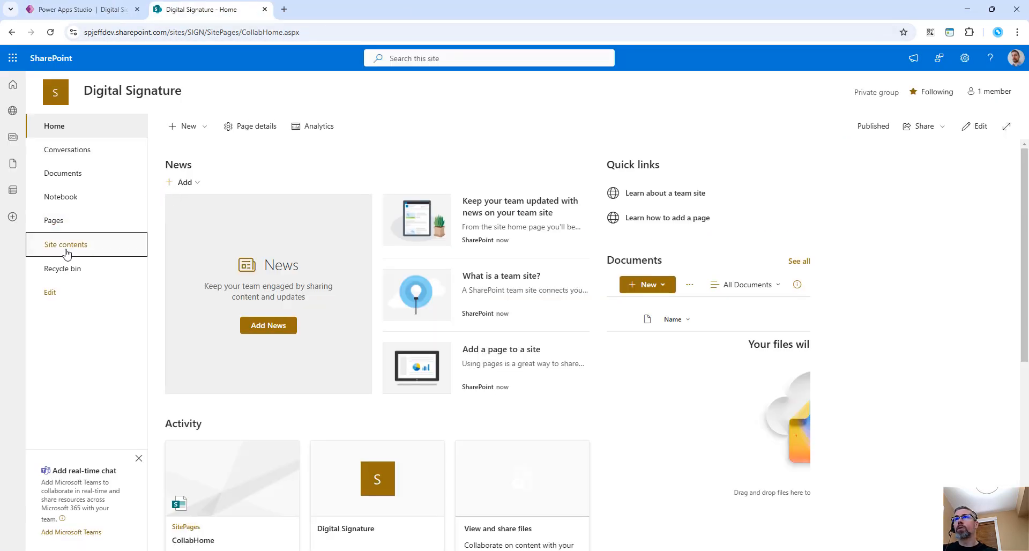
- Open the site contents of the Digital Signature SharePoint site and hide the Microsoft Teams banner for this session
{"action": "left_click", "coordinate": [67, 244]}
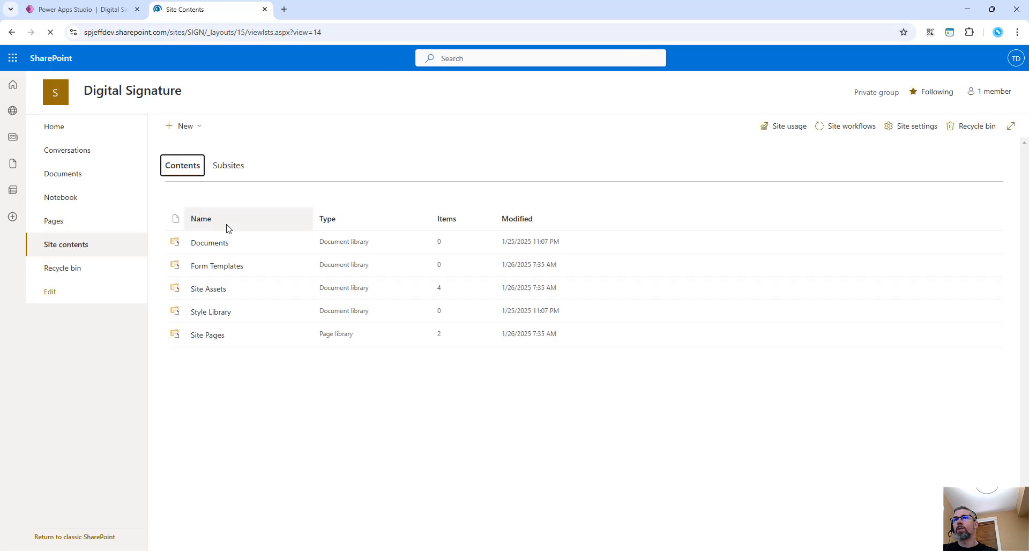
{"action": "left_click", "coordinate": [139, 453]}
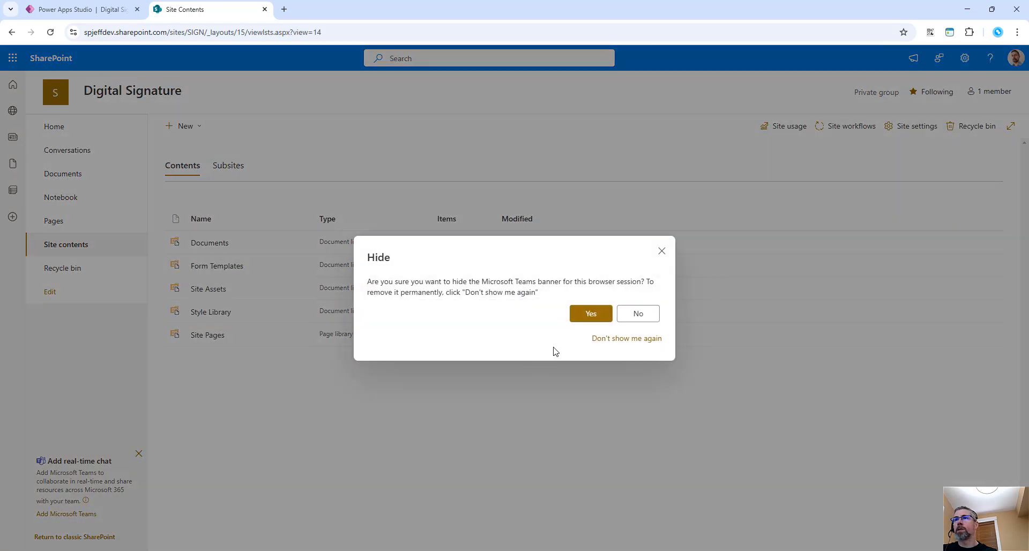
{"action": "left_click", "coordinate": [596, 315]}
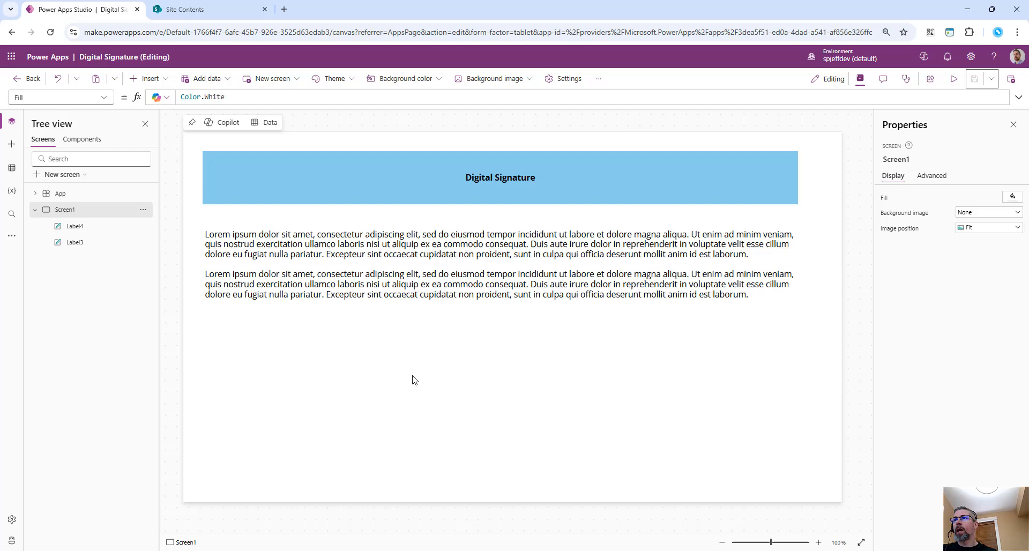
{"action": "left_click", "coordinate": [483, 284]}
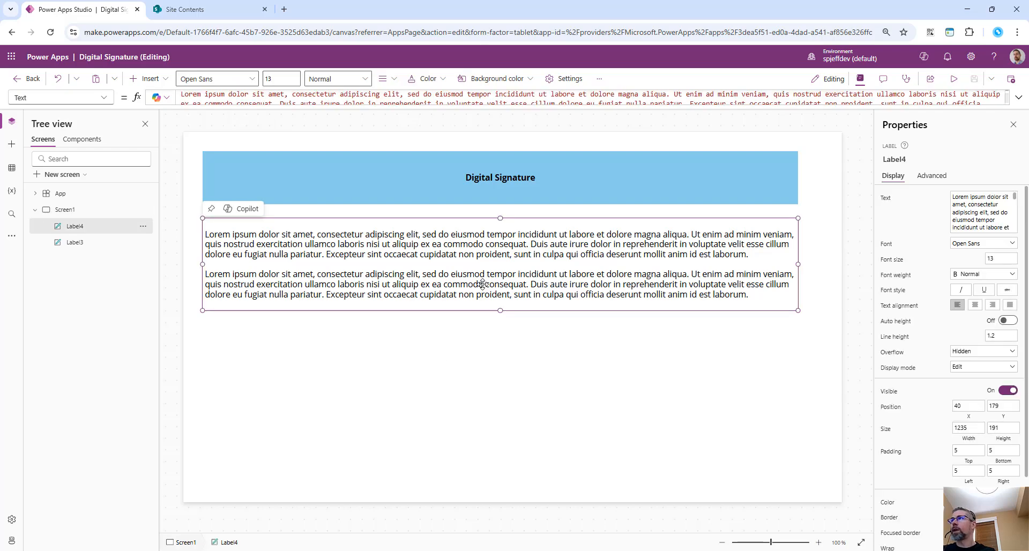
{"action": "left_click", "coordinate": [574, 178]}
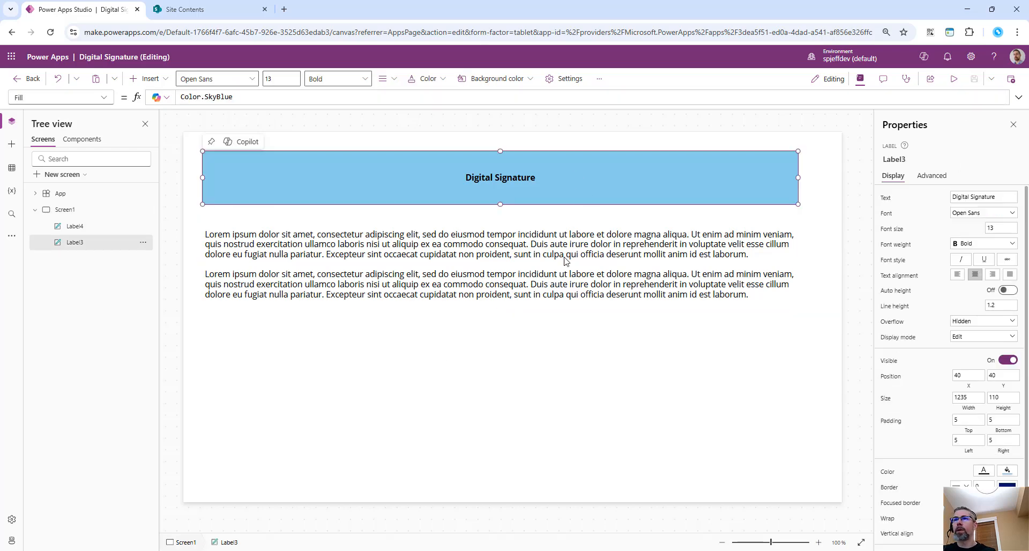
{"action": "left_click", "coordinate": [566, 261]}
{"action": "left_click", "coordinate": [474, 387]}
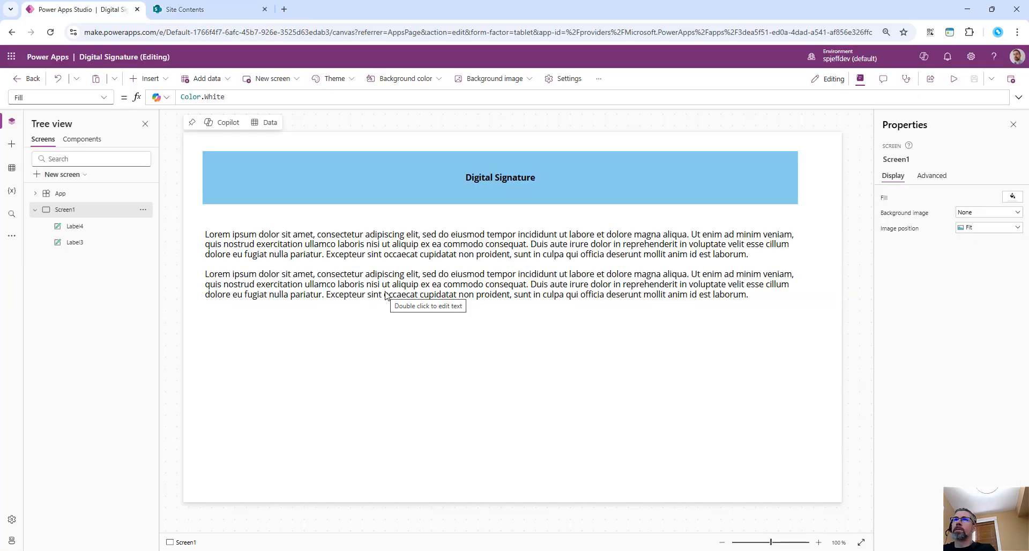
{"action": "key", "text": "alt+Tab"}
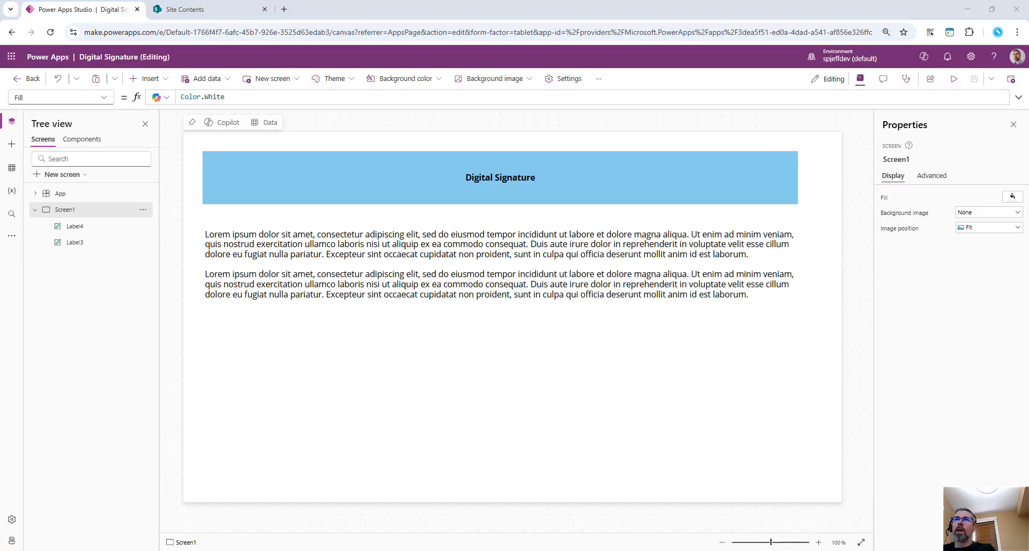
- Insert a text label over the end of the body text with a Color.White fill, enlarged to about 850 by 186
{"action": "left_click", "coordinate": [158, 80]}
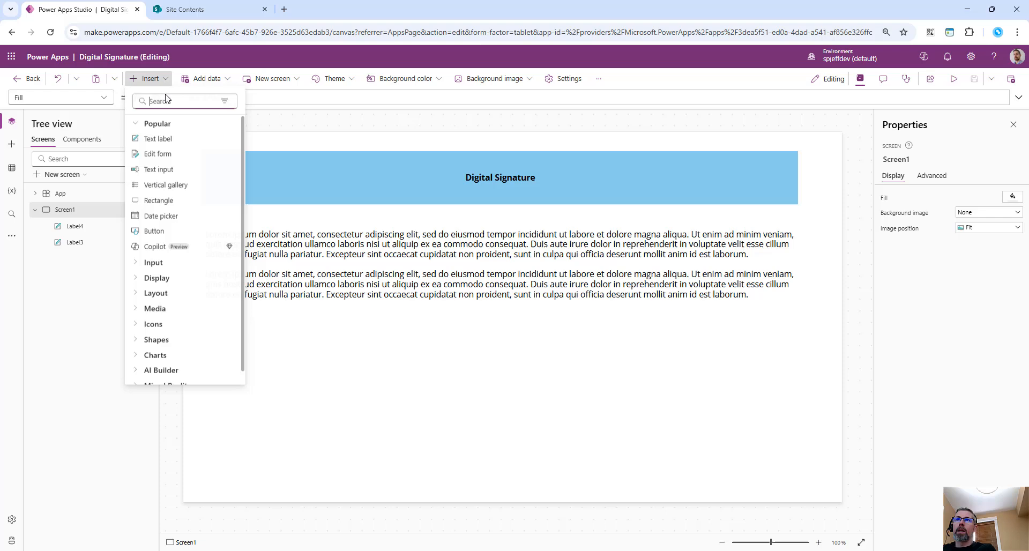
{"action": "left_click", "coordinate": [178, 147]}
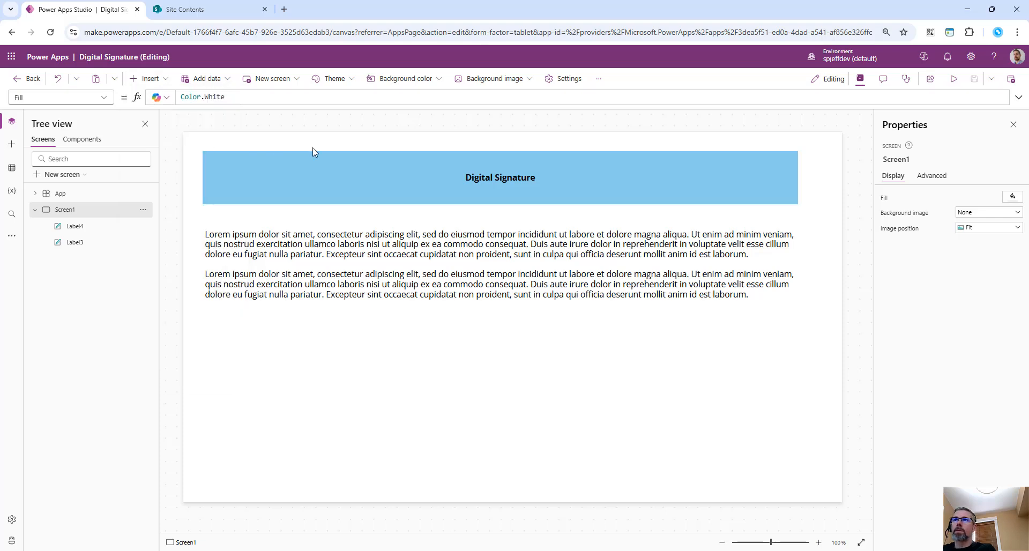
{"action": "left_click", "coordinate": [56, 100]}
{"action": "type", "text": "fill"}
{"action": "key", "text": "Return"}
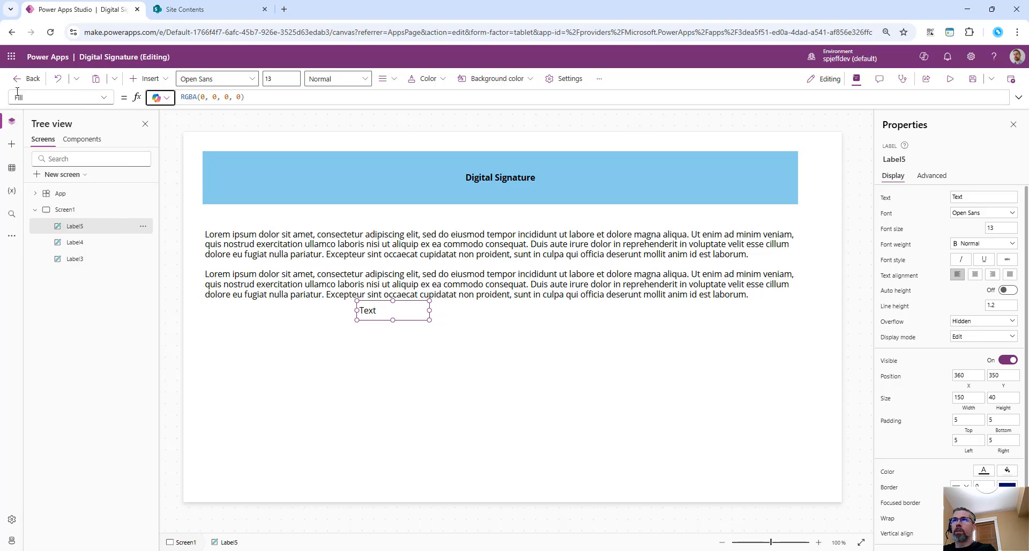
{"action": "left_click", "coordinate": [355, 103]}
{"action": "key", "text": "ctrl+a"}
{"action": "type", "text": "white"}
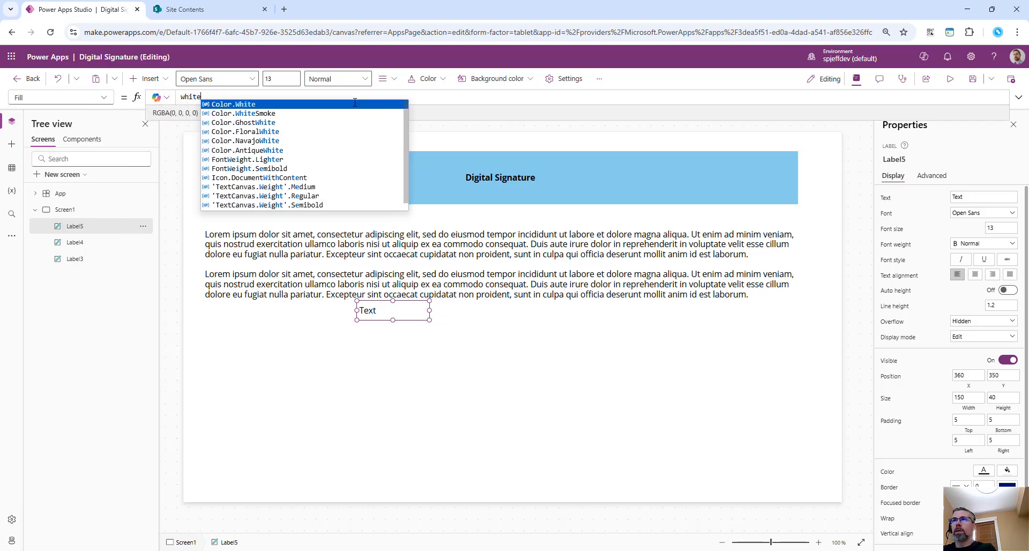
{"action": "left_click", "coordinate": [354, 105]}
{"action": "left_click_drag", "start_coordinate": [429, 319], "coordinate": [680, 338]}
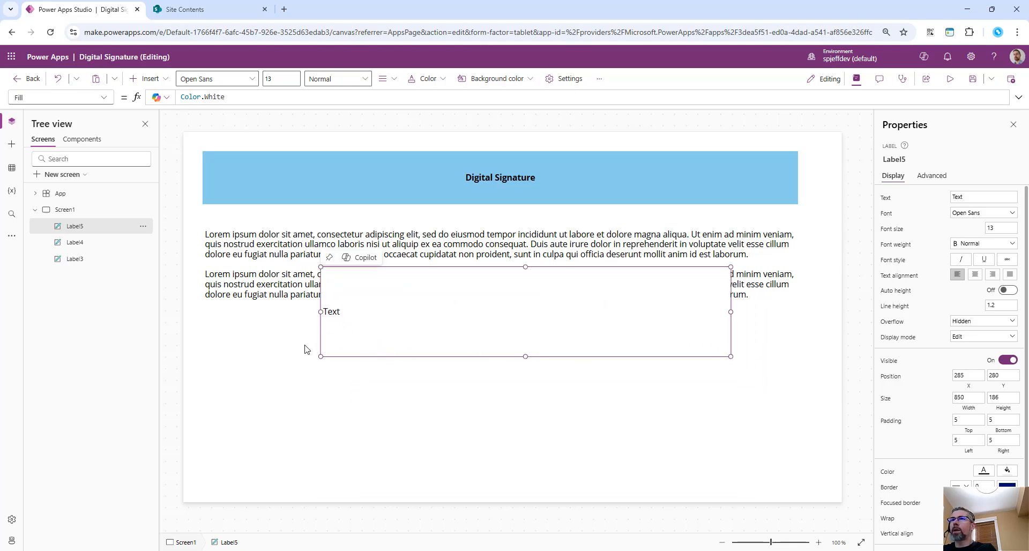
- Set the fill of Screen1 to Color.LightGray
{"action": "left_click", "coordinate": [258, 375]}
{"action": "left_click", "coordinate": [82, 198]}
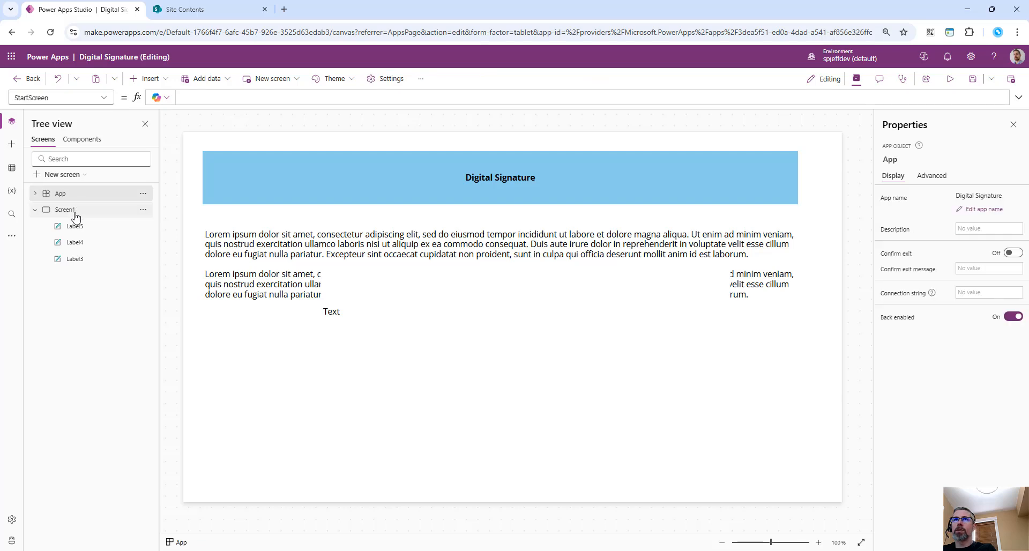
{"action": "left_click", "coordinate": [67, 209]}
{"action": "left_click", "coordinate": [265, 96]}
{"action": "key", "text": "BackSpace"}
{"action": "key", "text": "BackSpace"}
{"action": "key", "text": "BackSpace"}
{"action": "key", "text": "BackSpace"}
{"action": "key", "text": "BackSpace"}
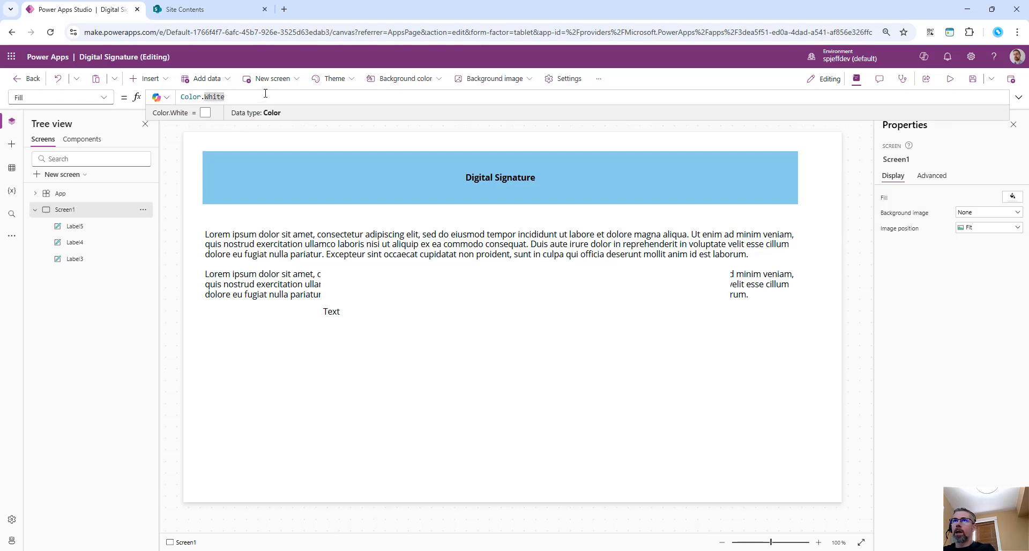
{"action": "type", "text": "gray"}
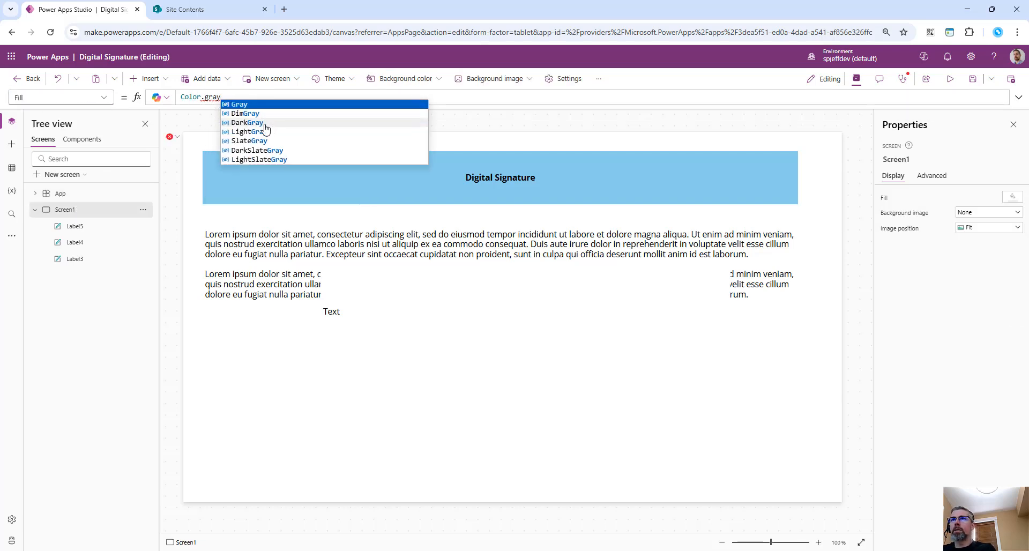
{"action": "left_click", "coordinate": [257, 131]}
- Enlarge the white label to about 907 by 236 and reposition it at about X 215, Y 310
{"action": "left_click_drag", "start_coordinate": [552, 326], "coordinate": [528, 324]}
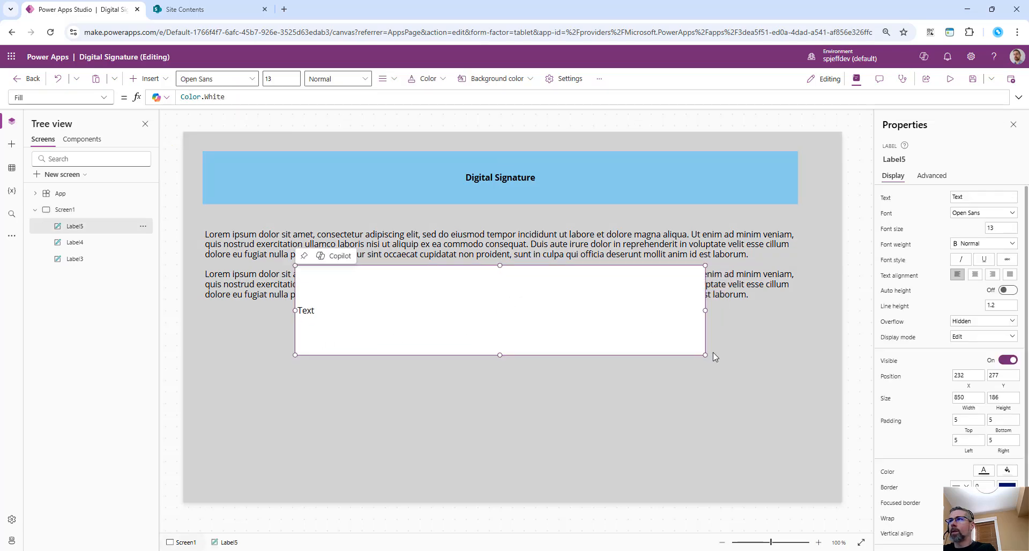
{"action": "left_click_drag", "start_coordinate": [705, 354], "coordinate": [733, 379]}
{"action": "left_click_drag", "start_coordinate": [698, 342], "coordinate": [689, 358]}
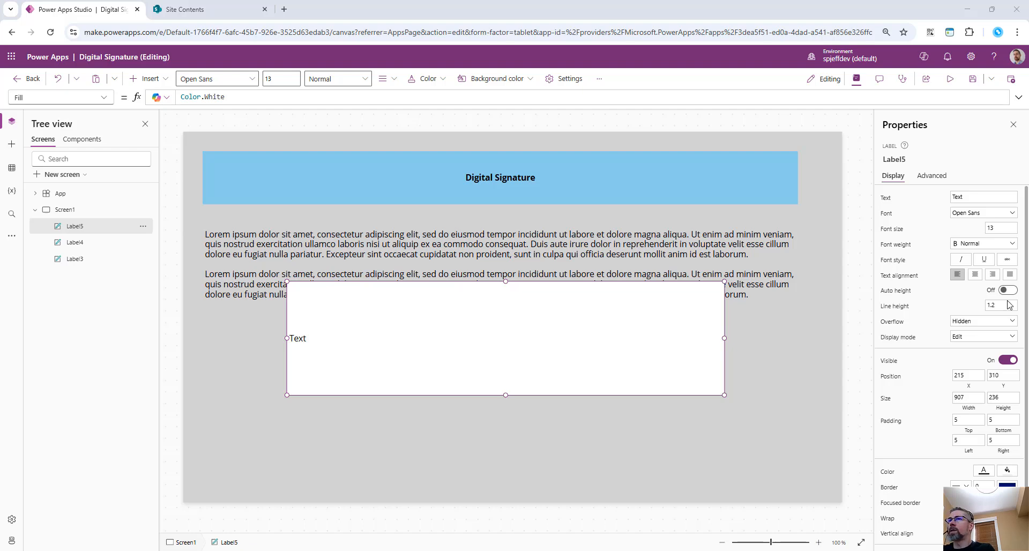
{"action": "left_click", "coordinate": [350, 328]}
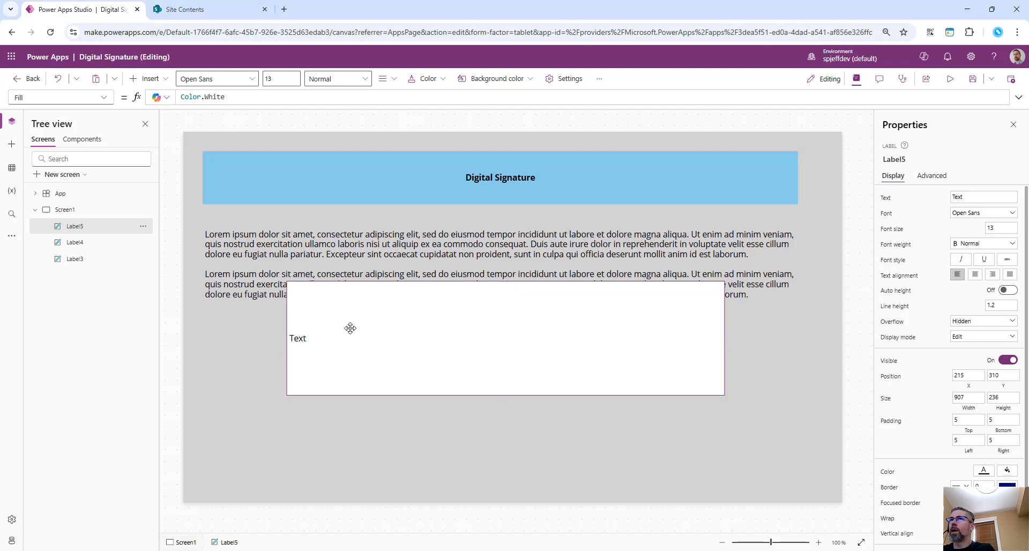
- Insert another text label inside the white box at about X 450, Y 390 and clear its text
{"action": "left_click", "coordinate": [149, 79]}
{"action": "left_click", "coordinate": [172, 139]}
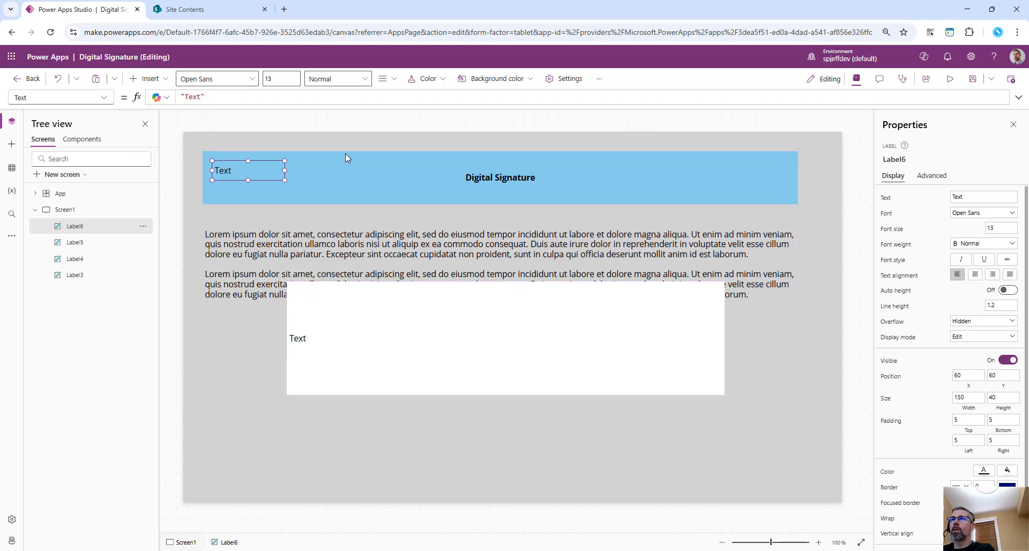
{"action": "left_click_drag", "start_coordinate": [258, 171], "coordinate": [446, 330]}
{"action": "left_click", "coordinate": [190, 97]}
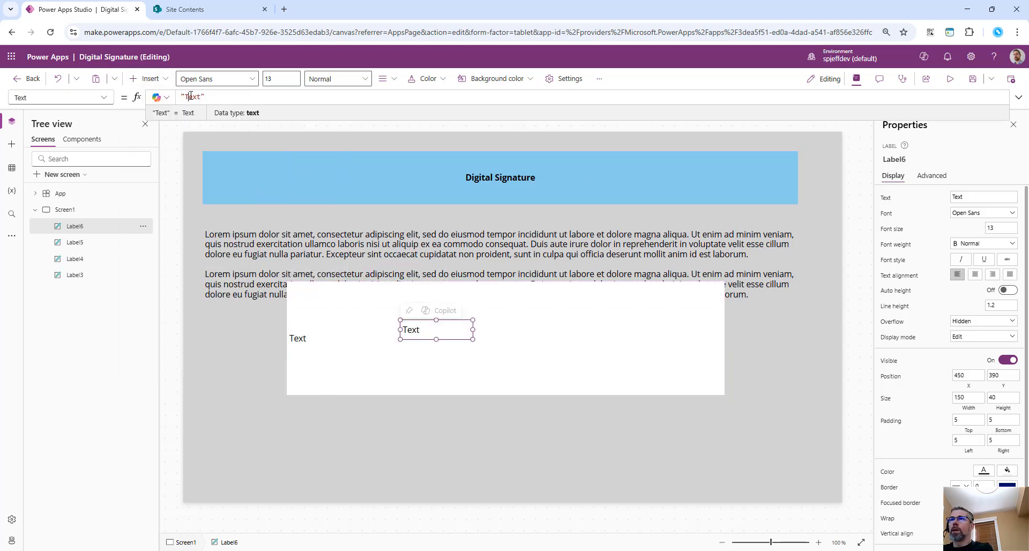
{"action": "double_click", "coordinate": [190, 96]}
{"action": "key", "text": "BackSpace"}
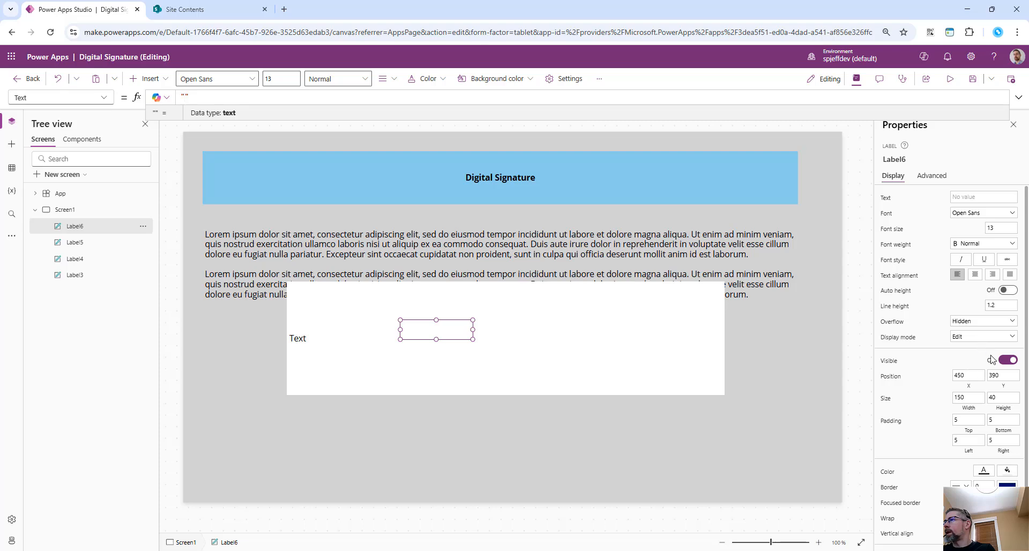
- Turn the empty label into a thin line by setting its height to 2 and its fill to Color.Black
{"action": "left_click", "coordinate": [1003, 398]}
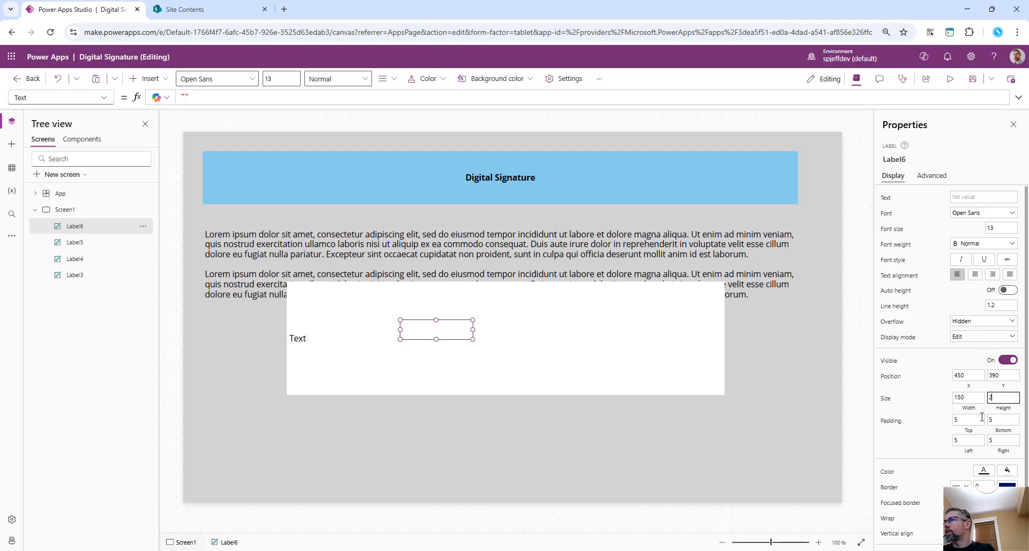
{"action": "type", "text": "2"}
{"action": "key", "text": "Return"}
{"action": "left_click", "coordinate": [16, 98]}
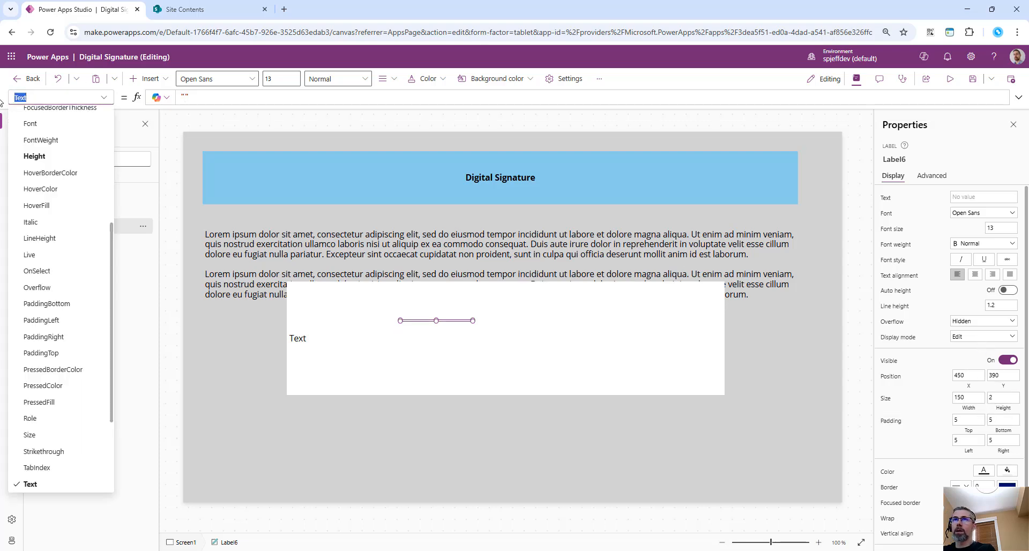
{"action": "type", "text": "fill"}
{"action": "key", "text": "Return"}
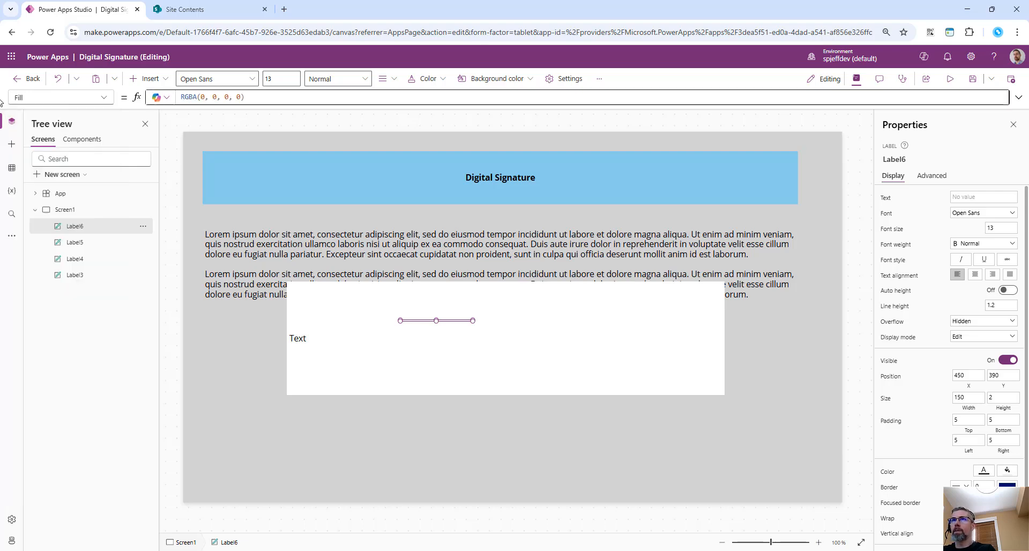
{"action": "left_click", "coordinate": [259, 95]}
{"action": "key", "text": "ctrl+a"}
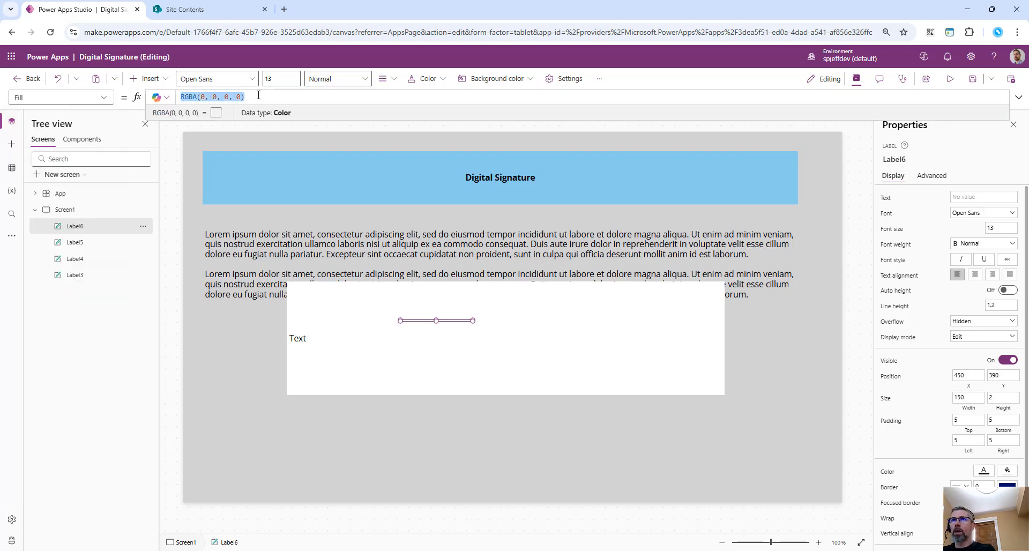
{"action": "type", "text": "Color.Black"}
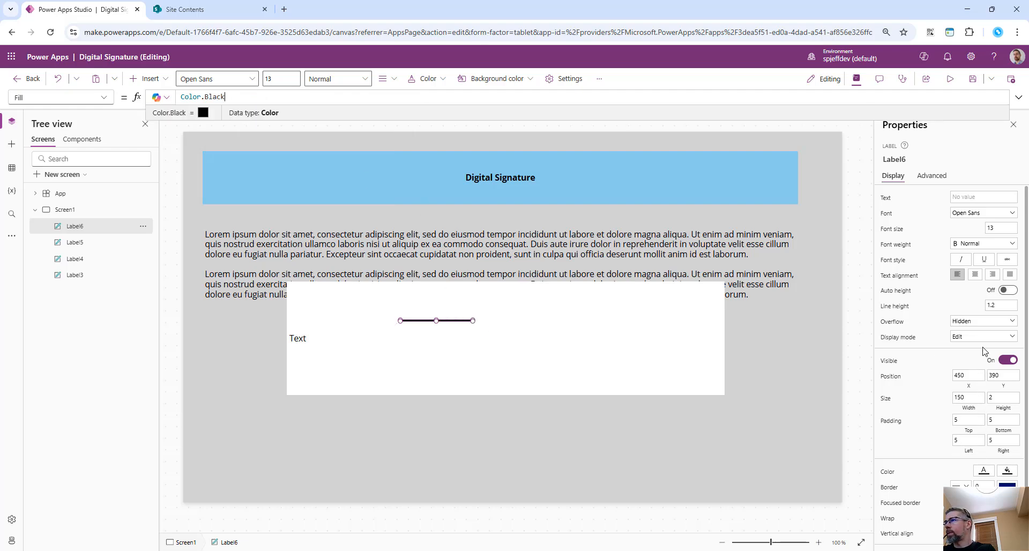
- Set the black line's width to 600 and move it lower in the white box, to about X 295, Y 455
{"action": "scroll", "coordinate": [985, 351], "scroll_direction": "down", "scroll_amount": 1}
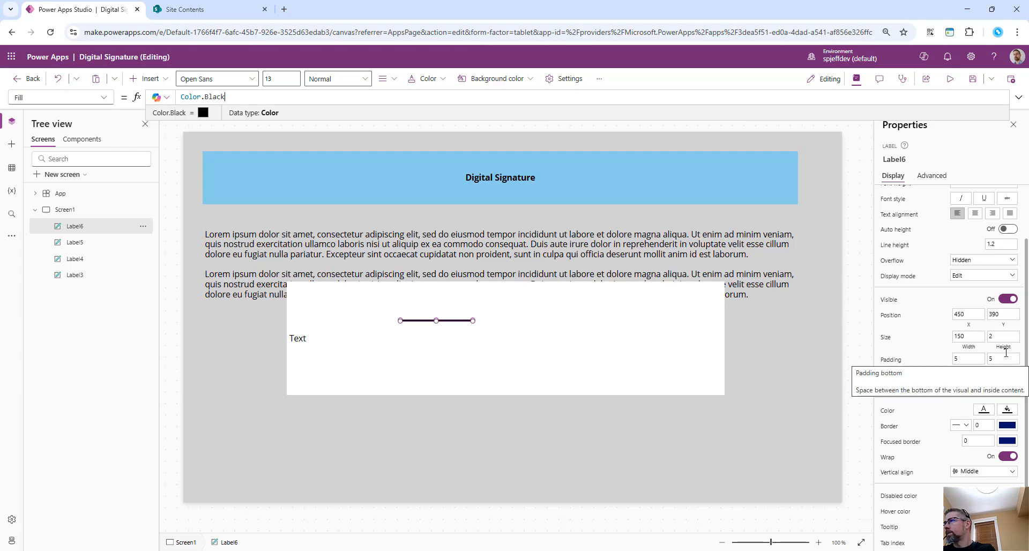
{"action": "left_click_drag", "start_coordinate": [978, 337], "coordinate": [900, 338]}
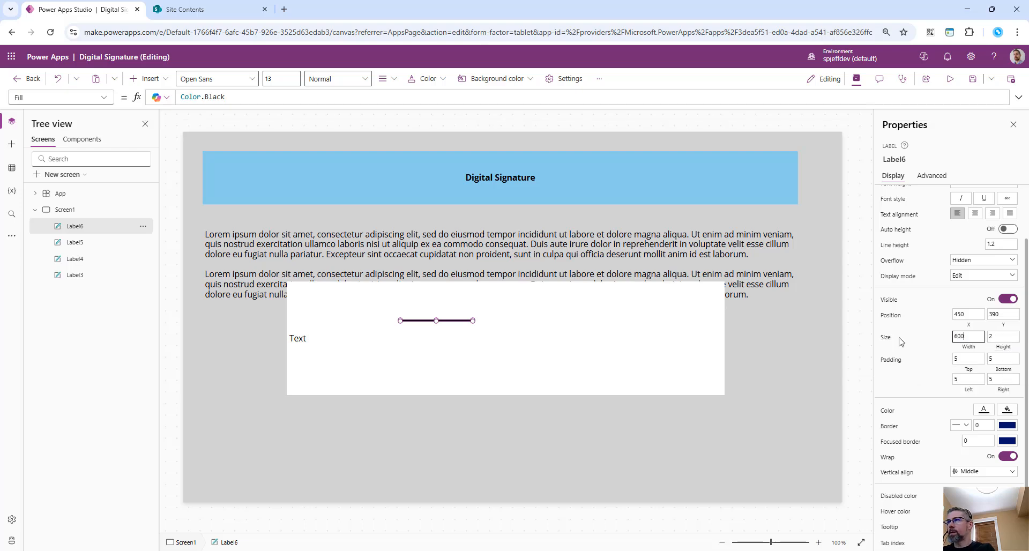
{"action": "type", "text": "600"}
{"action": "key", "text": "Tab"}
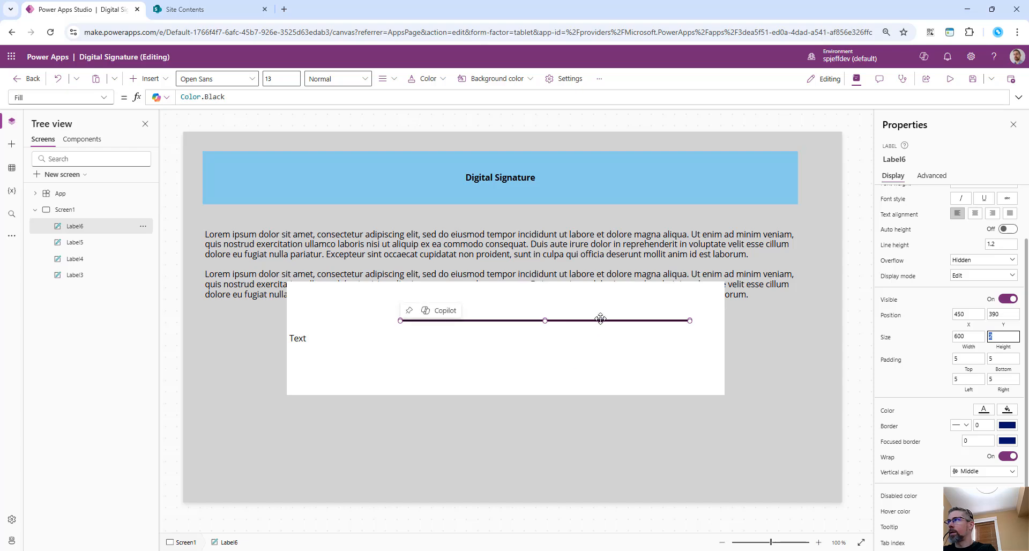
{"action": "left_click_drag", "start_coordinate": [599, 318], "coordinate": [528, 349]}
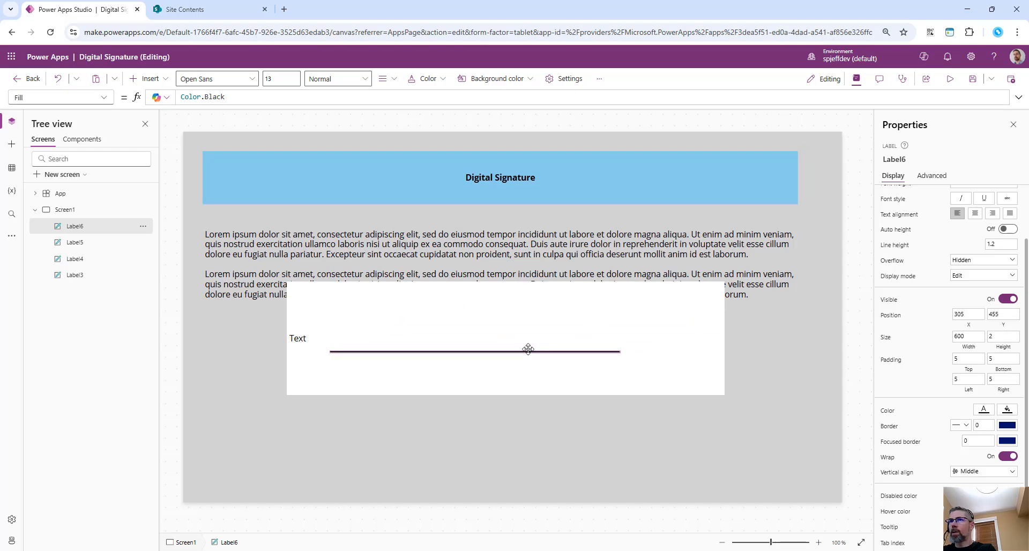
- Clear the placeholder text of the large white label behind the black line
{"action": "left_click", "coordinate": [302, 338]}
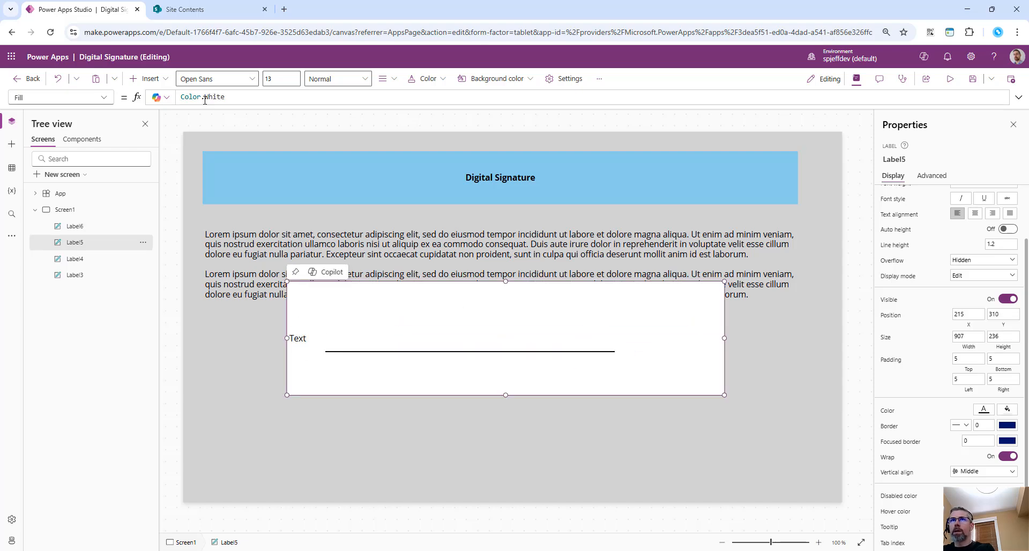
{"action": "left_click", "coordinate": [56, 97]}
{"action": "left_click", "coordinate": [103, 98]}
{"action": "scroll", "coordinate": [65, 305], "scroll_direction": "down", "scroll_amount": 6}
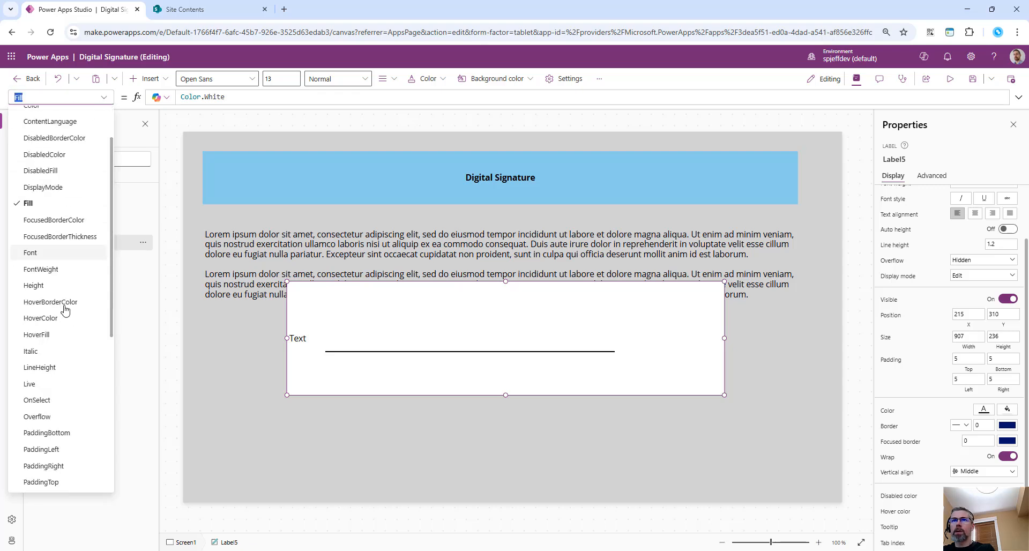
{"action": "left_click", "coordinate": [46, 406]}
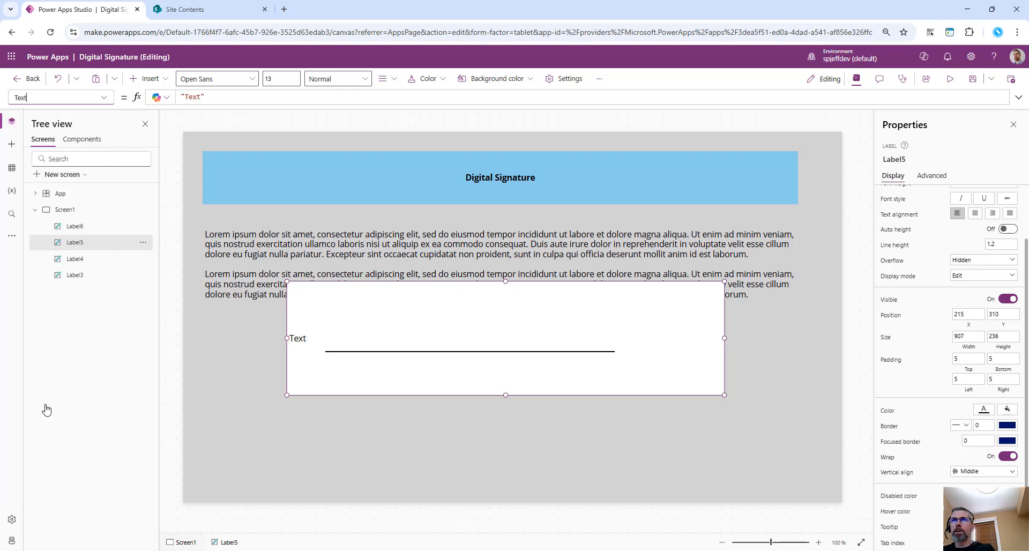
{"action": "double_click", "coordinate": [196, 97]}
{"action": "key", "text": "BackSpace"}
{"action": "left_click", "coordinate": [396, 359]}
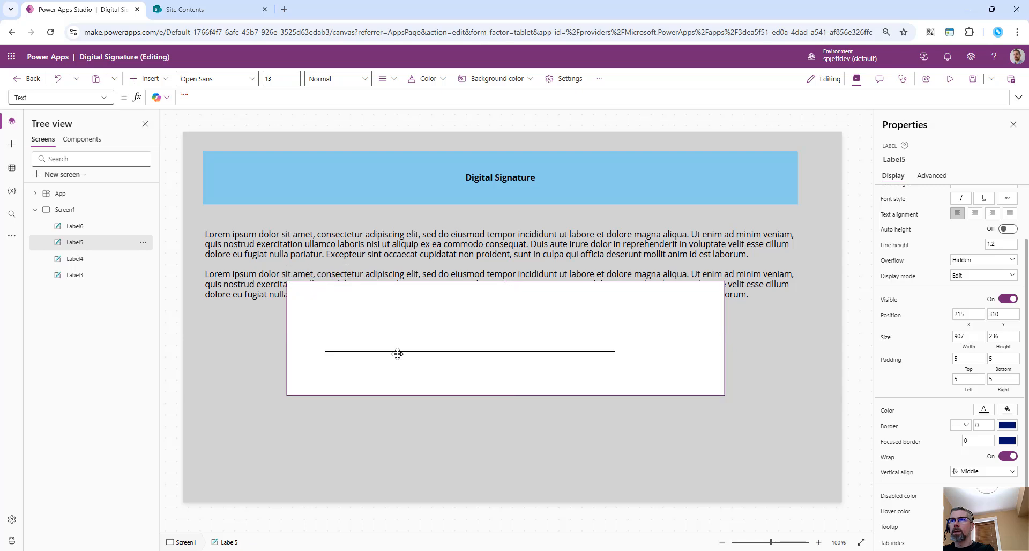
- Shift the black line to about X 275 and set its width to 700
{"action": "left_click", "coordinate": [74, 259]}
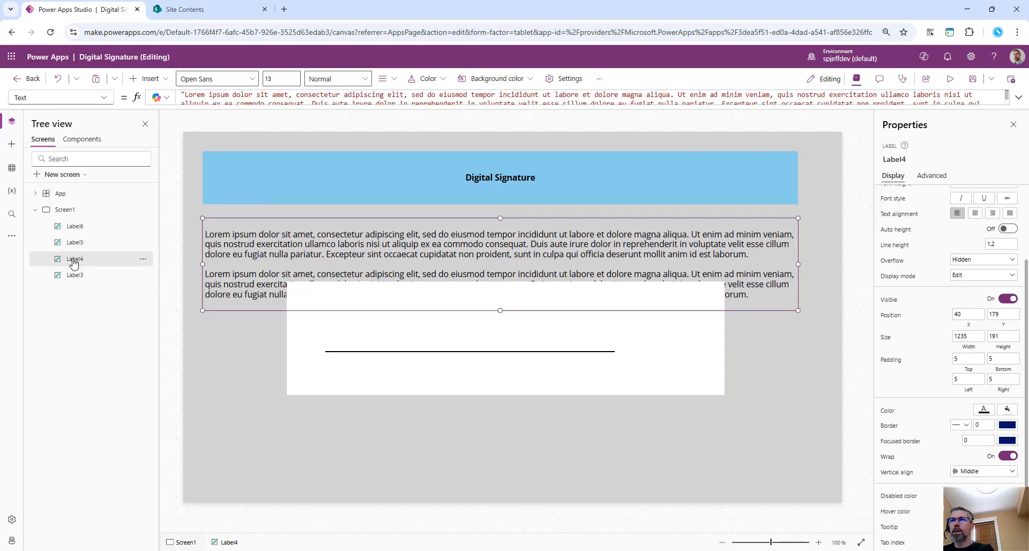
{"action": "left_click", "coordinate": [74, 275]}
{"action": "left_click", "coordinate": [74, 226]}
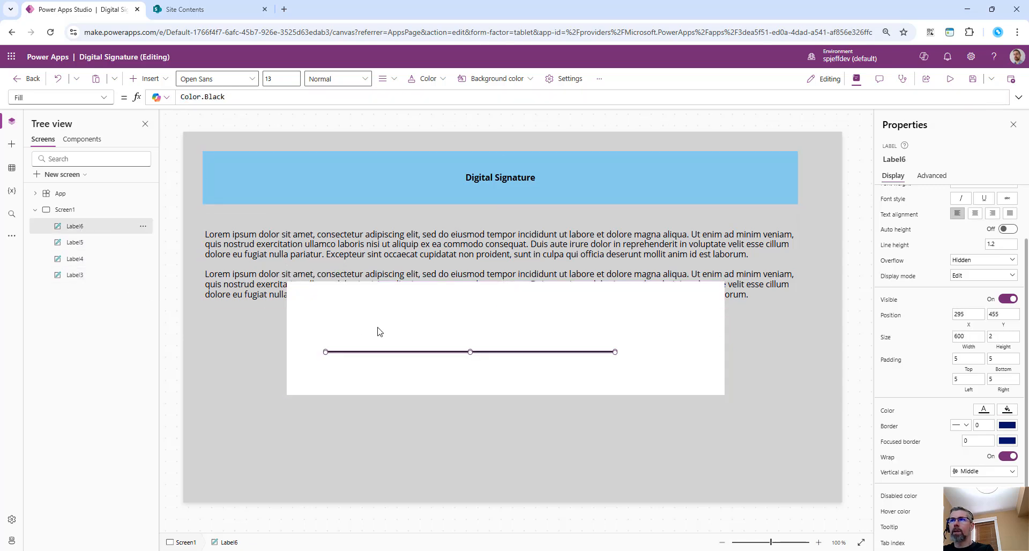
{"action": "key", "text": "Left"}
{"action": "key", "text": "Left"}
{"action": "left_click_drag", "start_coordinate": [561, 354], "coordinate": [551, 353]}
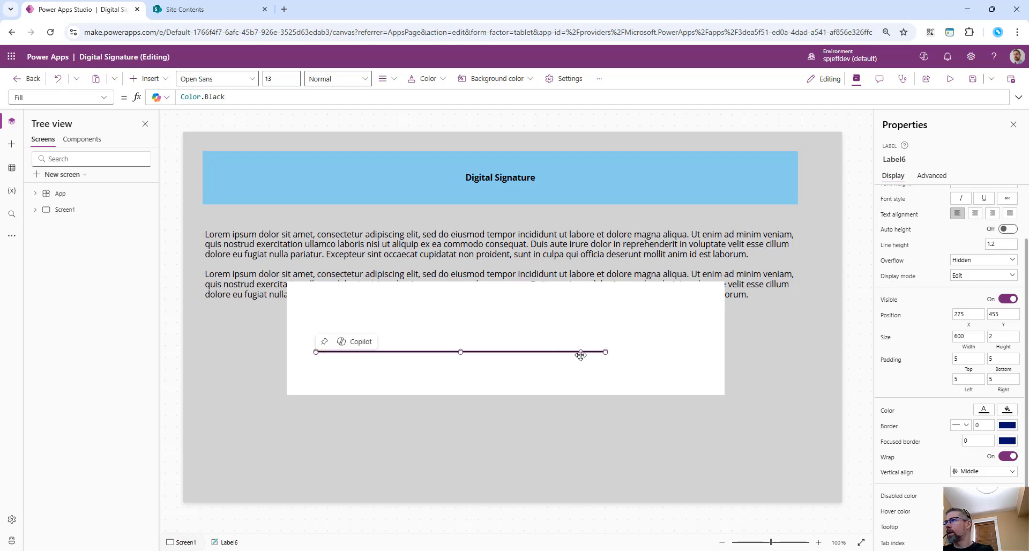
{"action": "left_click_drag", "start_coordinate": [972, 336], "coordinate": [928, 340]}
{"action": "type", "text": "7"}
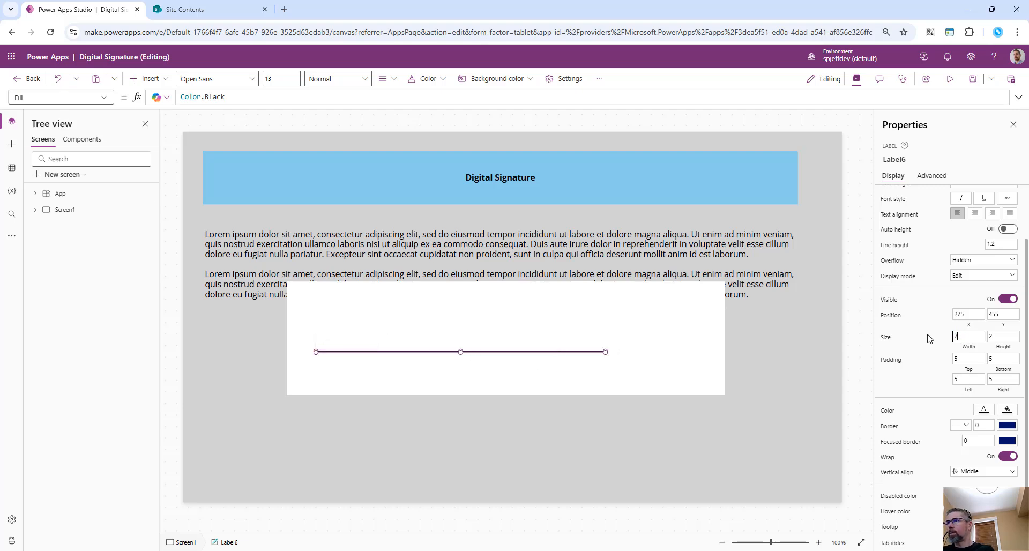
{"action": "type", "text": "00"}
{"action": "key", "text": "Tab"}
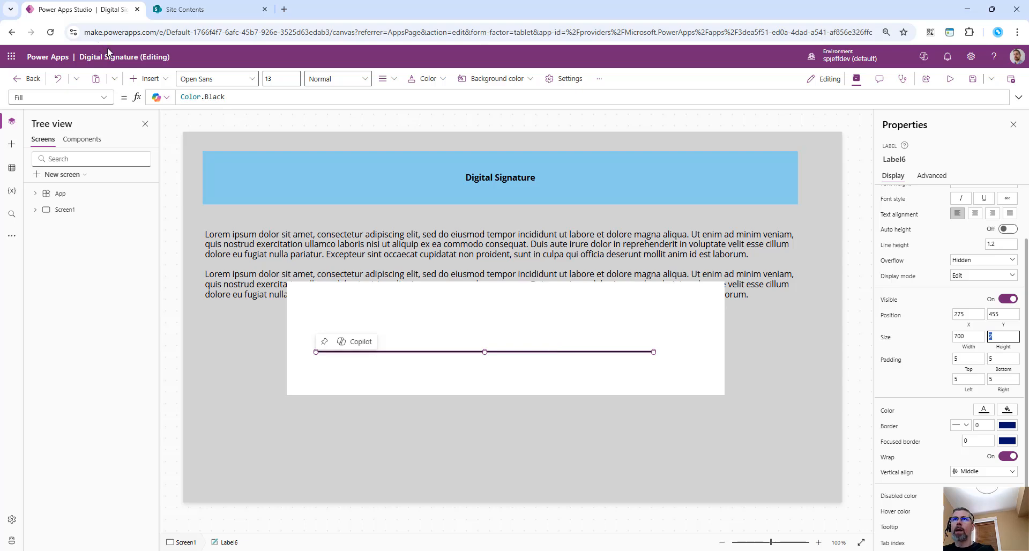
- Add a text label reading Signature just below the black line, at about X 275, Y 475
{"action": "left_click", "coordinate": [145, 79]}
{"action": "left_click", "coordinate": [161, 136]}
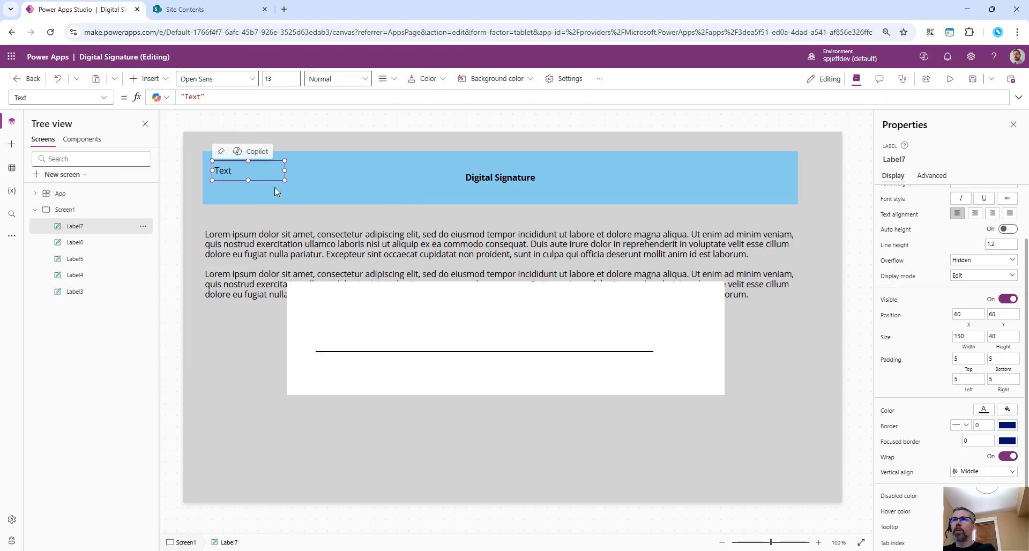
{"action": "left_click_drag", "start_coordinate": [280, 168], "coordinate": [383, 368]}
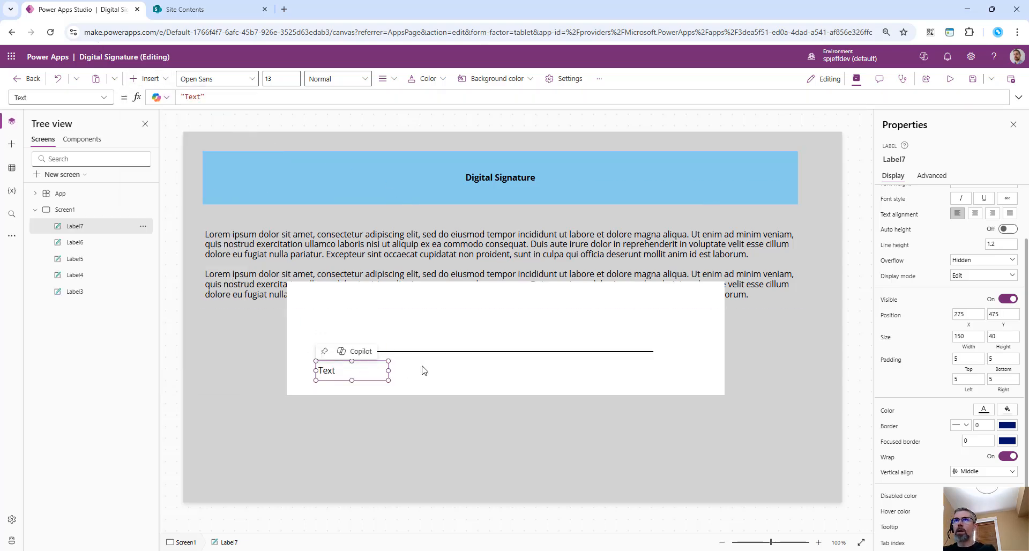
{"action": "double_click", "coordinate": [198, 95]}
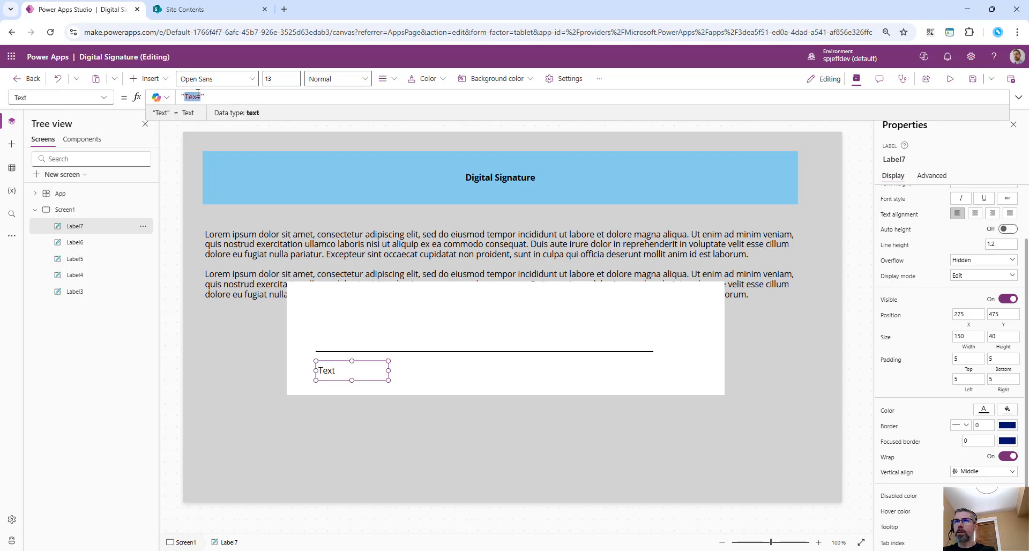
{"action": "type", "text": "Signatur"}
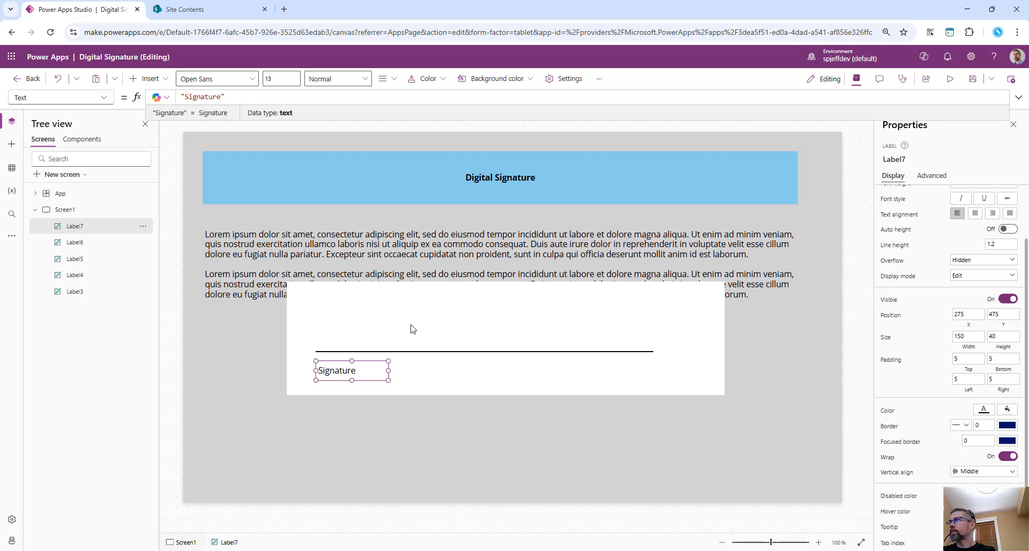
- Insert a pen input and fit it over the whole white box at X 215, Y 310, sized 907 by 236
{"action": "left_click", "coordinate": [424, 340]}
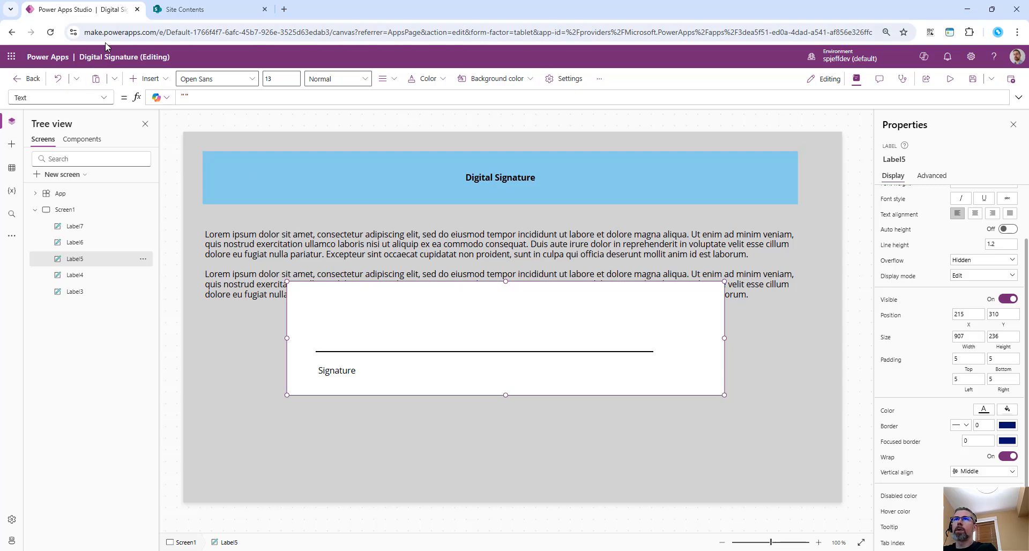
{"action": "left_click", "coordinate": [148, 78]}
{"action": "type", "text": "pen"}
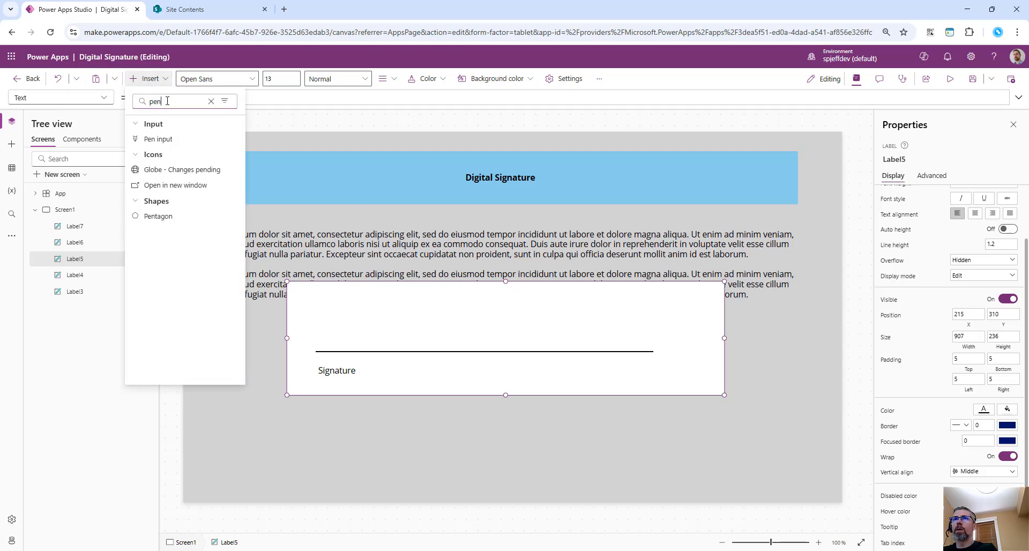
{"action": "left_click_drag", "start_coordinate": [294, 187], "coordinate": [406, 290]}
{"action": "mouse_move", "coordinate": [494, 248]}
{"action": "left_mouse_down"}
{"action": "mouse_move", "coordinate": [510, 265]}
{"action": "mouse_move", "coordinate": [721, 283]}
{"action": "left_mouse_up"}
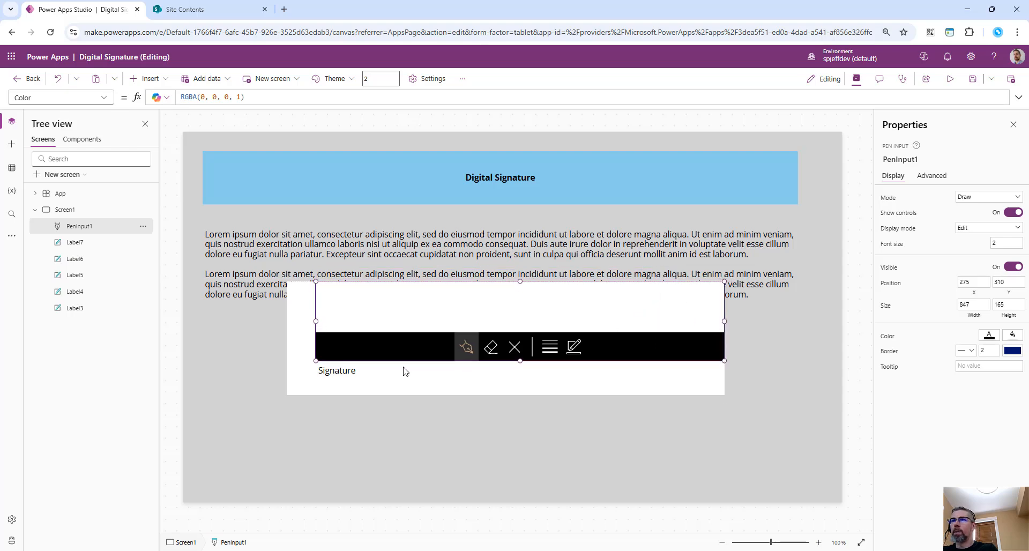
{"action": "left_click_drag", "start_coordinate": [316, 367], "coordinate": [287, 396]}
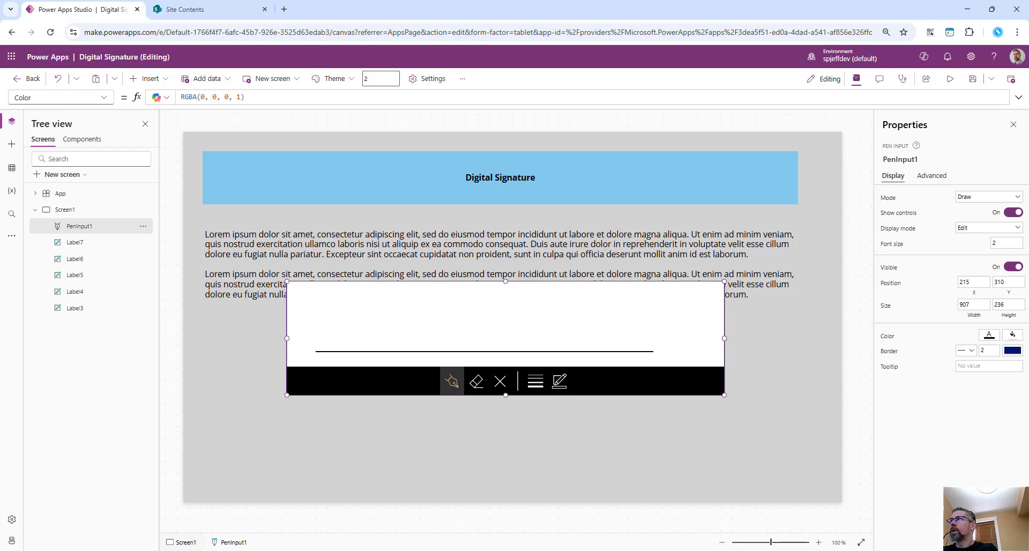
- Set the pen input's BorderThickness to 0
{"action": "left_click", "coordinate": [54, 97]}
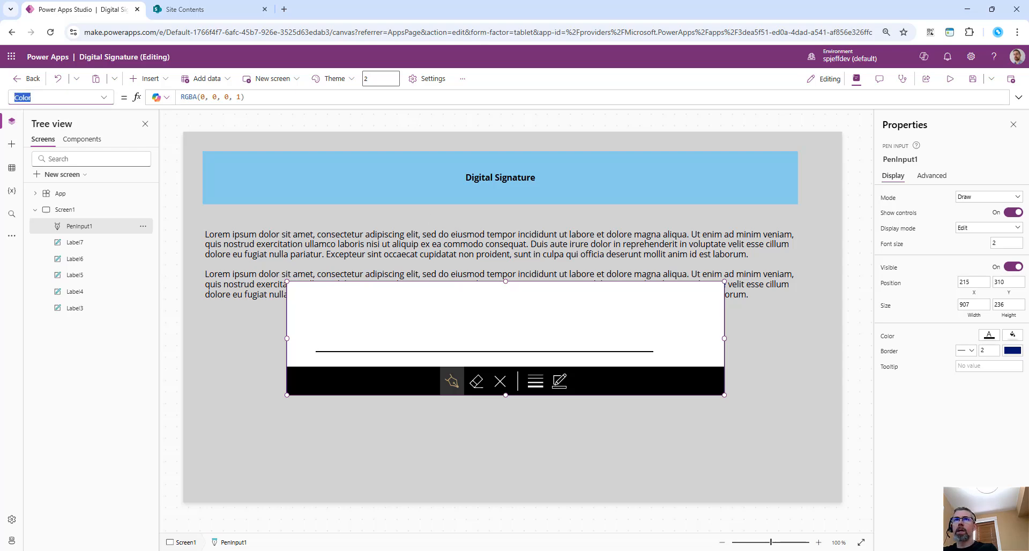
{"action": "type", "text": "bor"}
{"action": "key", "text": "Down"}
{"action": "key", "text": "Down"}
{"action": "key", "text": "Return"}
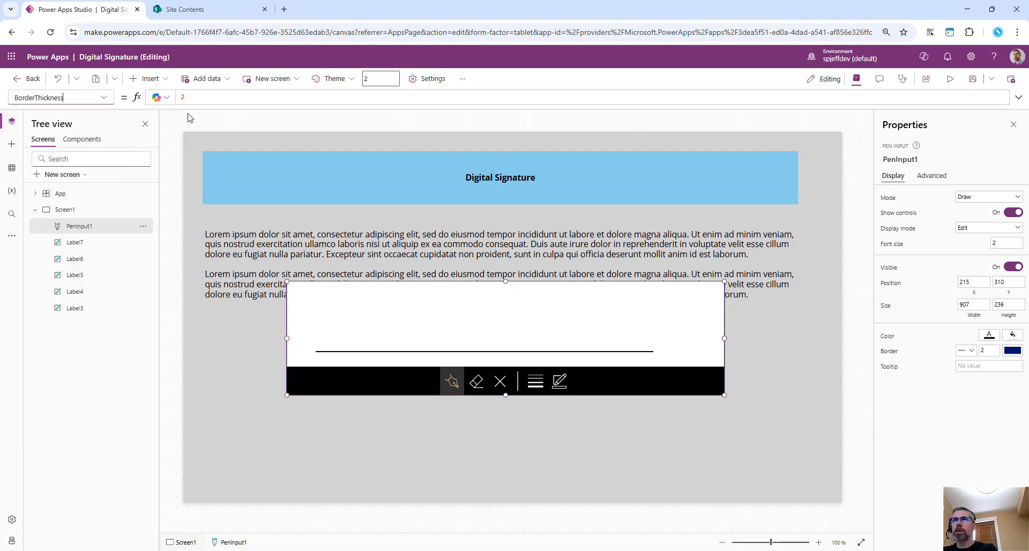
{"action": "type", "text": "0"}
{"action": "key", "text": "Tab"}
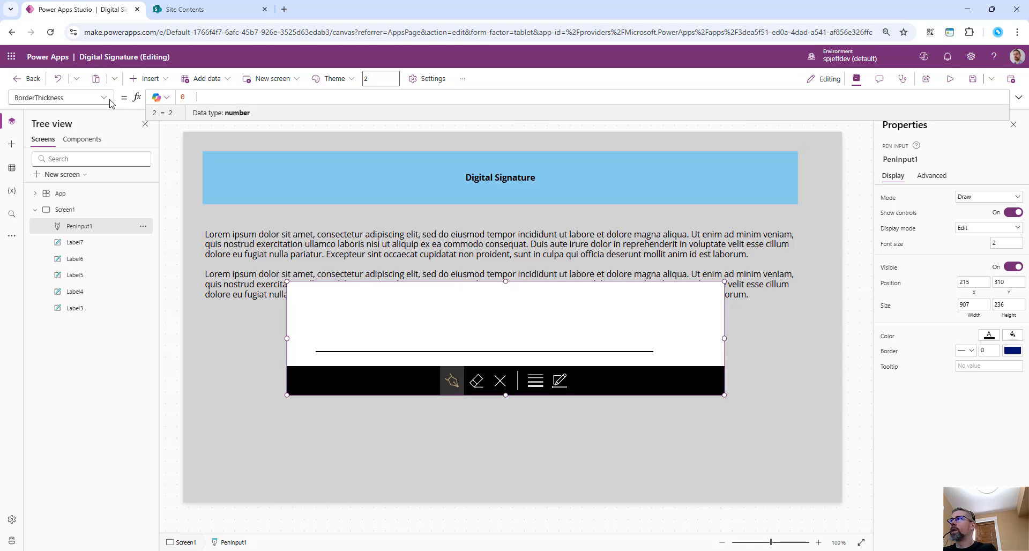
- Set the pen input's Fill to Color.Transparent
{"action": "left_click", "coordinate": [78, 96]}
{"action": "left_click", "coordinate": [78, 96]}
{"action": "double_click", "coordinate": [78, 96]}
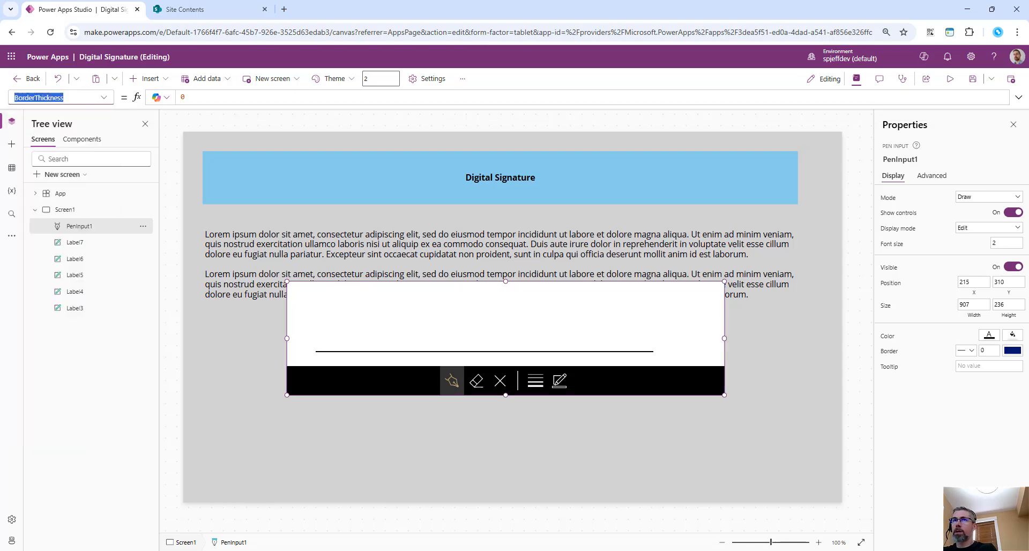
{"action": "type", "text": "fi"}
{"action": "key", "text": "Return"}
{"action": "left_click", "coordinate": [274, 100]}
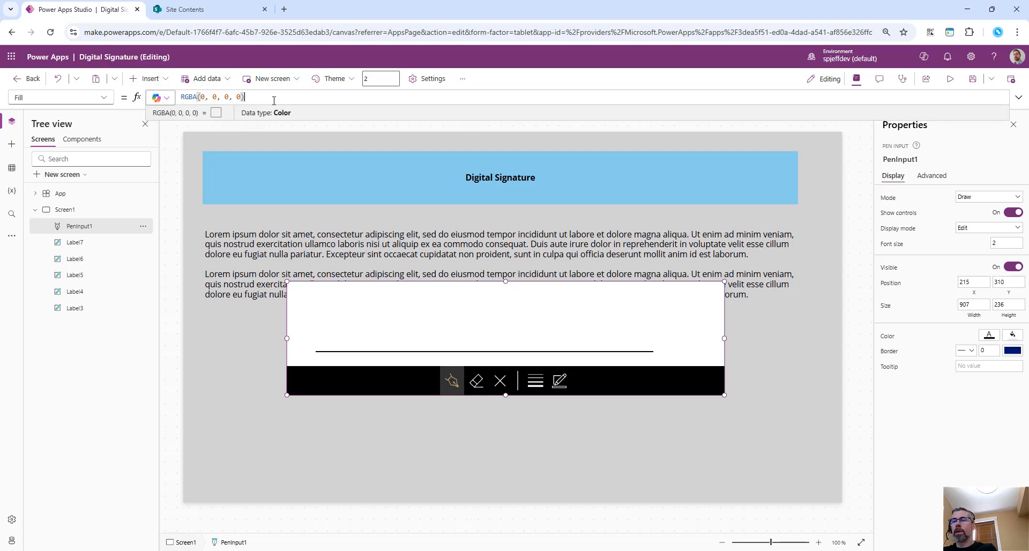
{"action": "key", "text": "ctrl+a"}
{"action": "type", "text": "transp"}
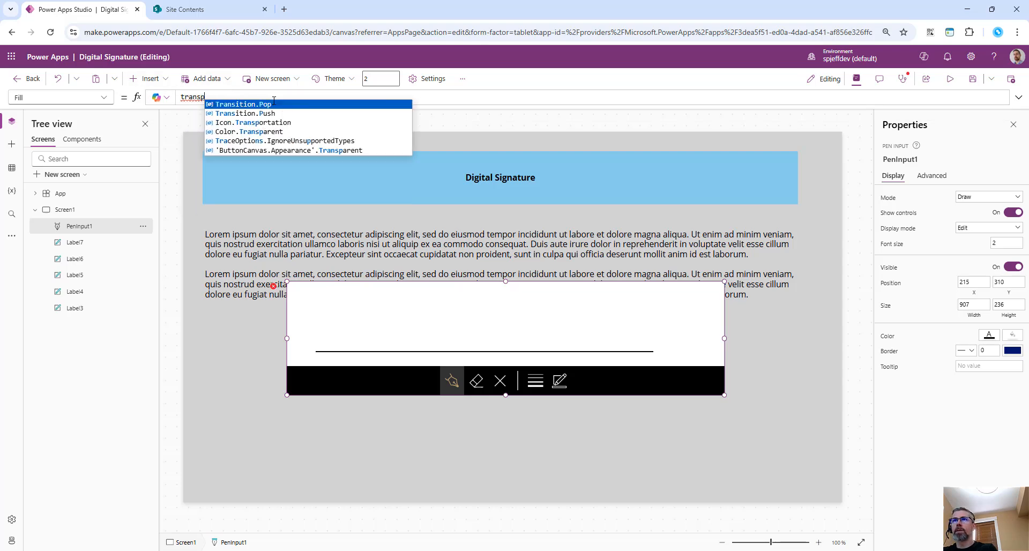
{"action": "left_click", "coordinate": [268, 131]}
- Hide the pen input's drawing controls by setting ShowControls to false
{"action": "left_click", "coordinate": [65, 97]}
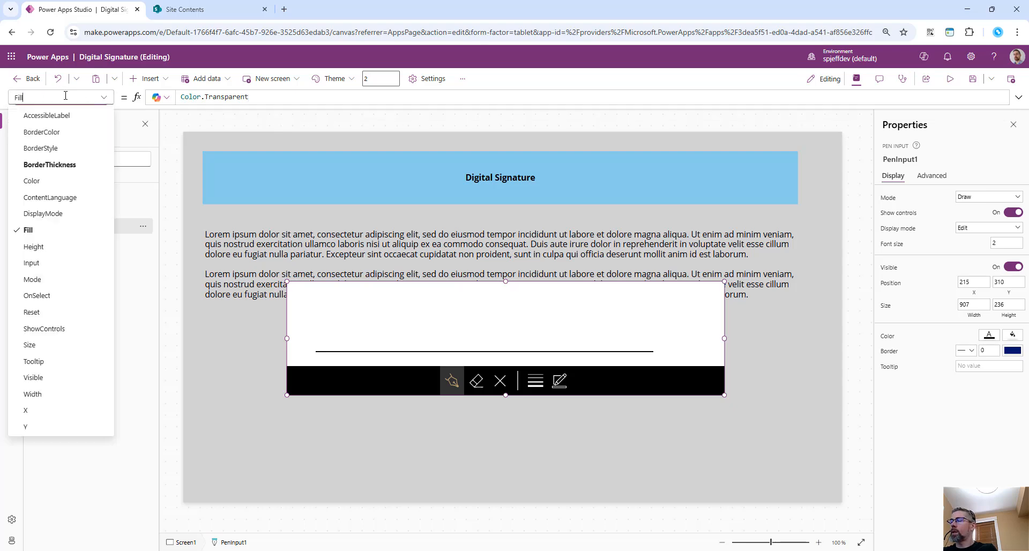
{"action": "type", "text": "show"}
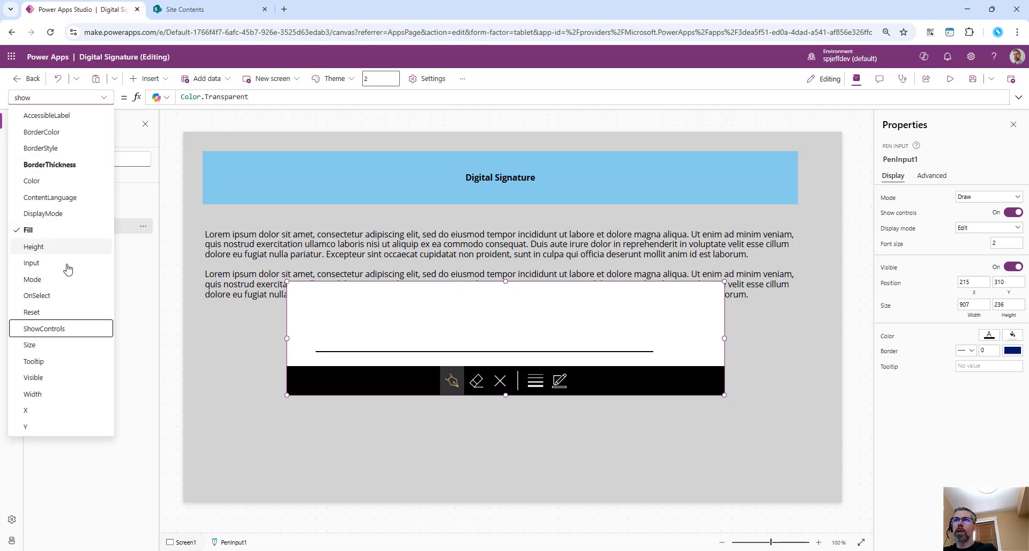
{"action": "left_click", "coordinate": [41, 333]}
{"action": "double_click", "coordinate": [187, 97]}
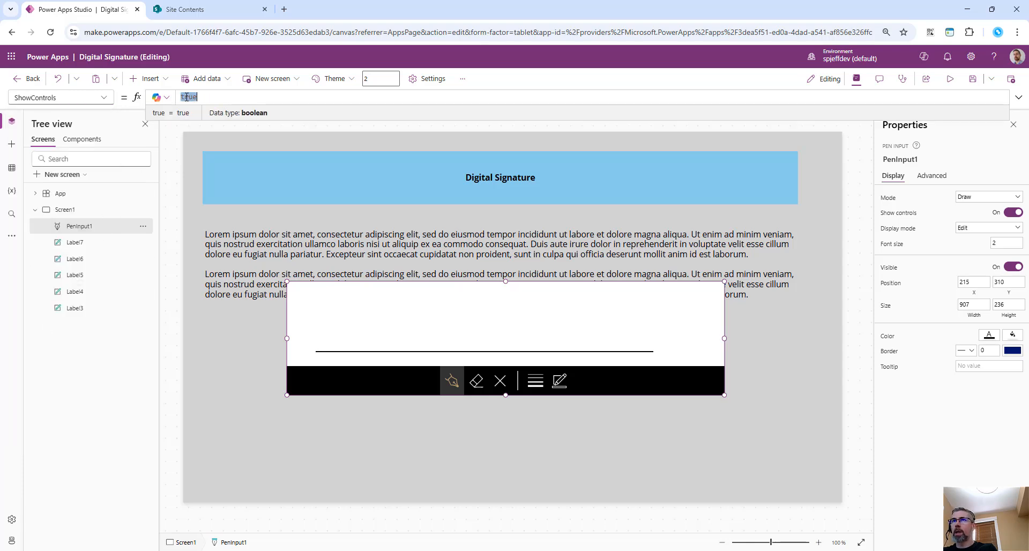
{"action": "type", "text": "false"}
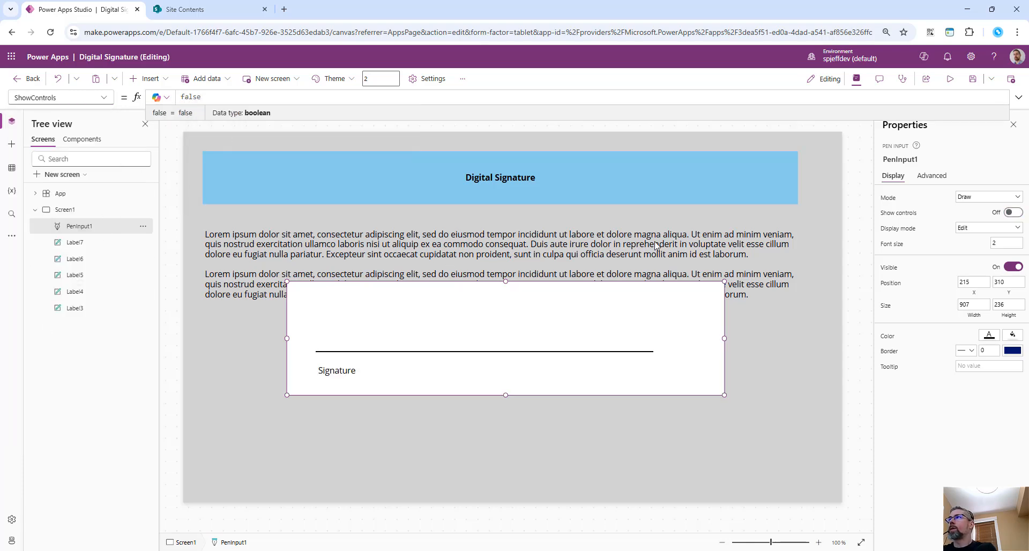
- Save the app and draw a test signature on the signing line in the app preview
{"action": "left_click", "coordinate": [973, 79]}
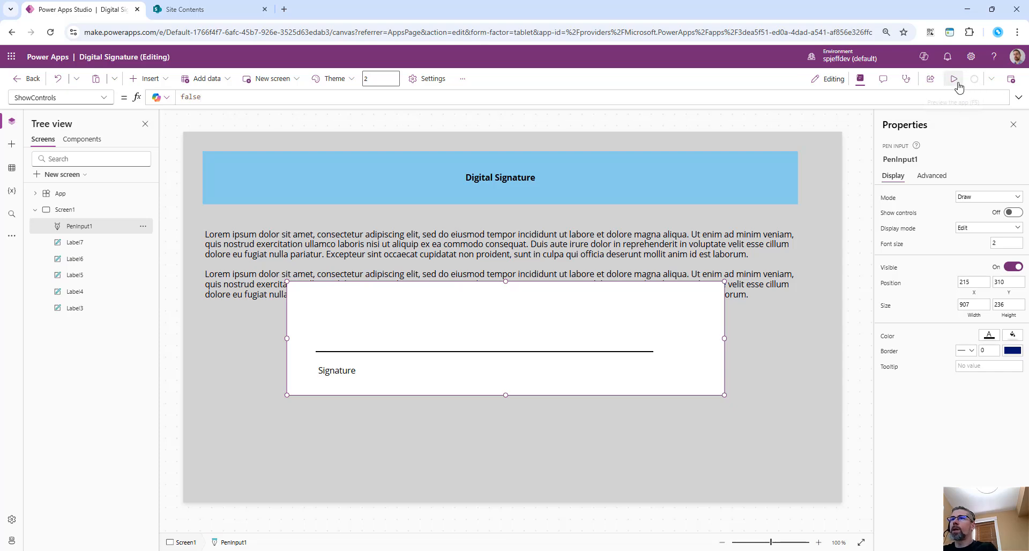
{"action": "left_click", "coordinate": [955, 79]}
{"action": "mouse_move", "coordinate": [348, 342]}
{"action": "left_mouse_down"}
{"action": "mouse_move", "coordinate": [355, 358]}
{"action": "mouse_move", "coordinate": [488, 328]}
{"action": "left_mouse_up"}
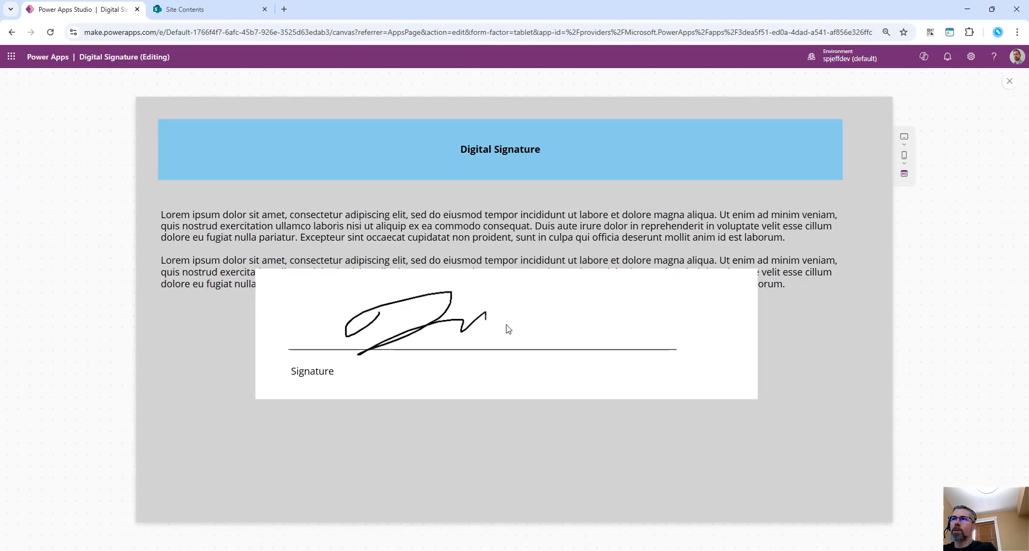
{"action": "mouse_move", "coordinate": [556, 312]}
{"action": "left_mouse_down"}
{"action": "mouse_move", "coordinate": [627, 300]}
{"action": "mouse_move", "coordinate": [612, 333]}
{"action": "left_mouse_up"}
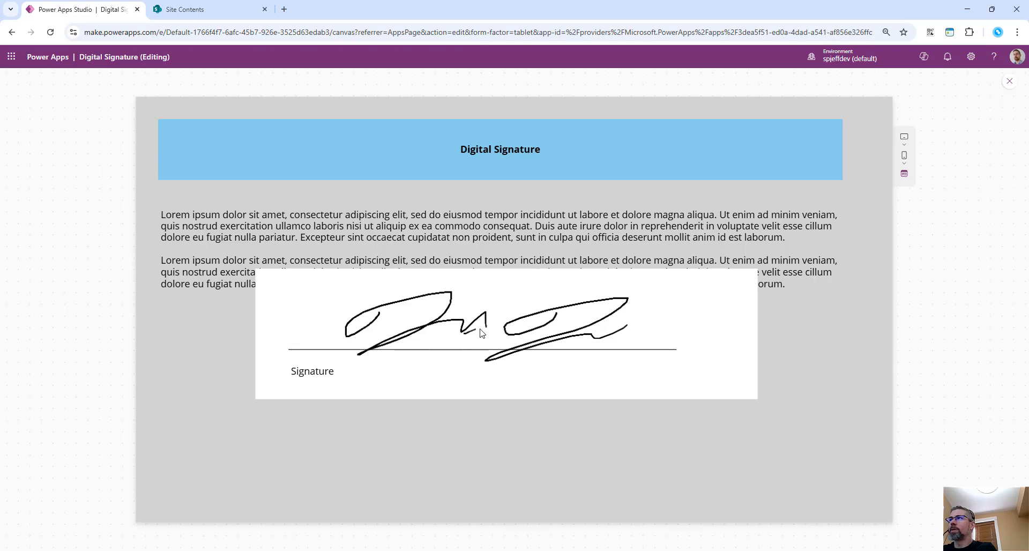
{"action": "left_click_drag", "start_coordinate": [464, 332], "coordinate": [496, 325]}
{"action": "left_click", "coordinate": [1010, 83]}
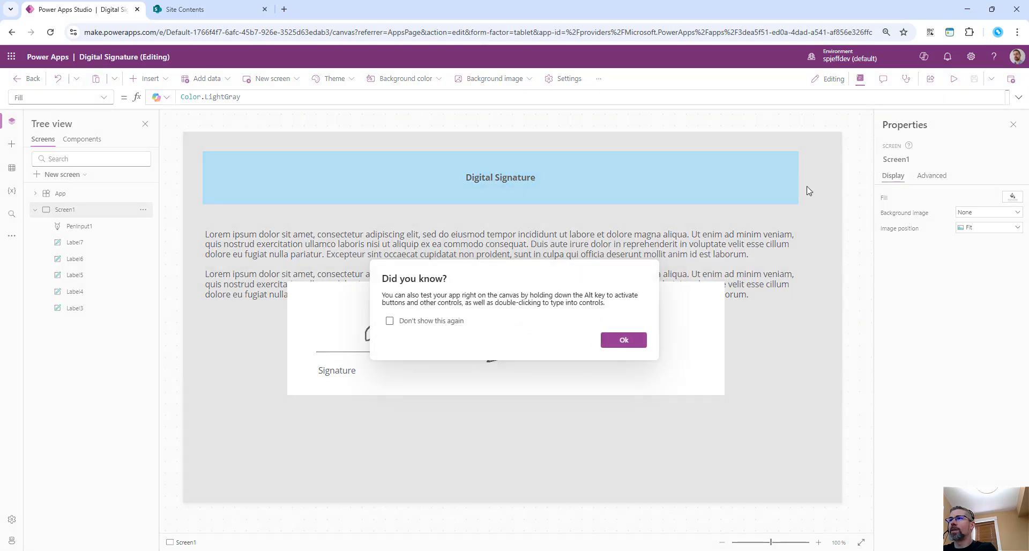
{"action": "left_click", "coordinate": [623, 341]}
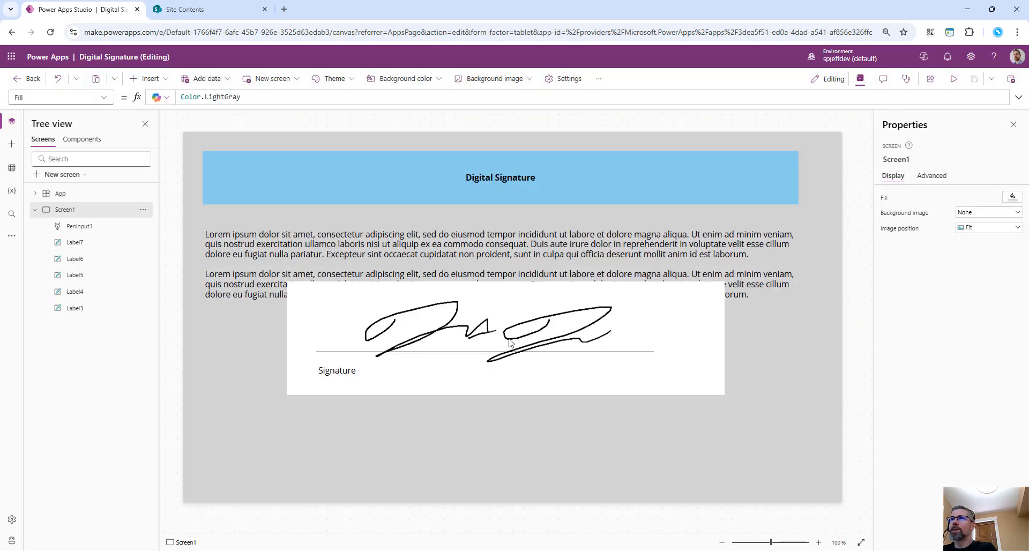
- Preview the app again to check whether the drawn signature is still in the box, and close the preview
{"action": "left_click", "coordinate": [142, 193]}
{"action": "left_click", "coordinate": [151, 257]}
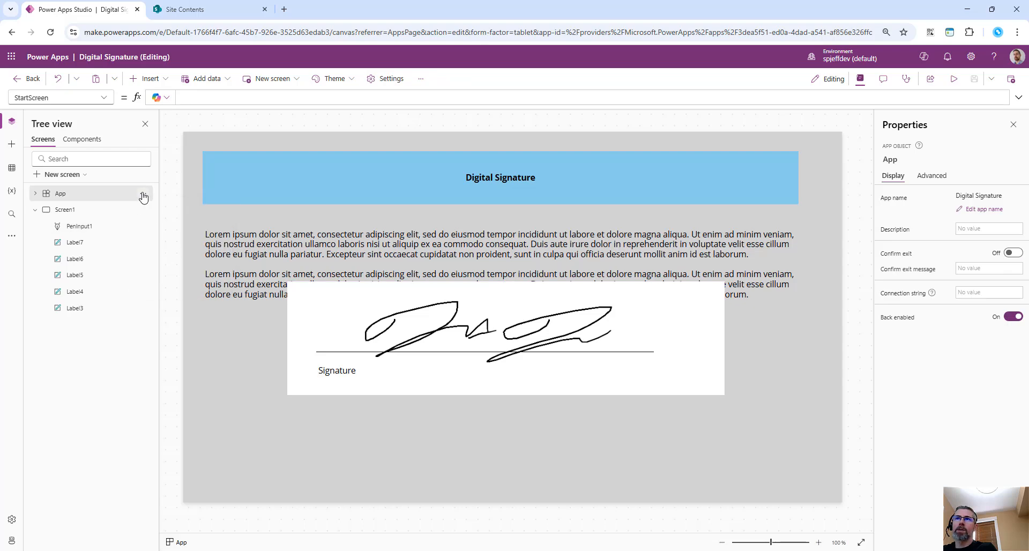
{"action": "left_click", "coordinate": [143, 193]}
{"action": "left_click", "coordinate": [157, 259]}
{"action": "left_click", "coordinate": [464, 328]}
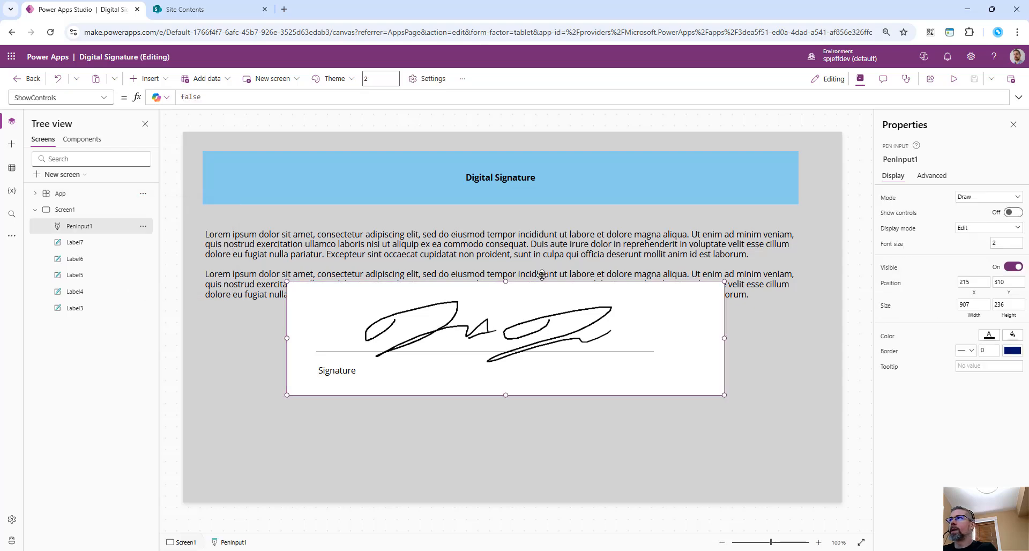
{"action": "left_click", "coordinate": [953, 79]}
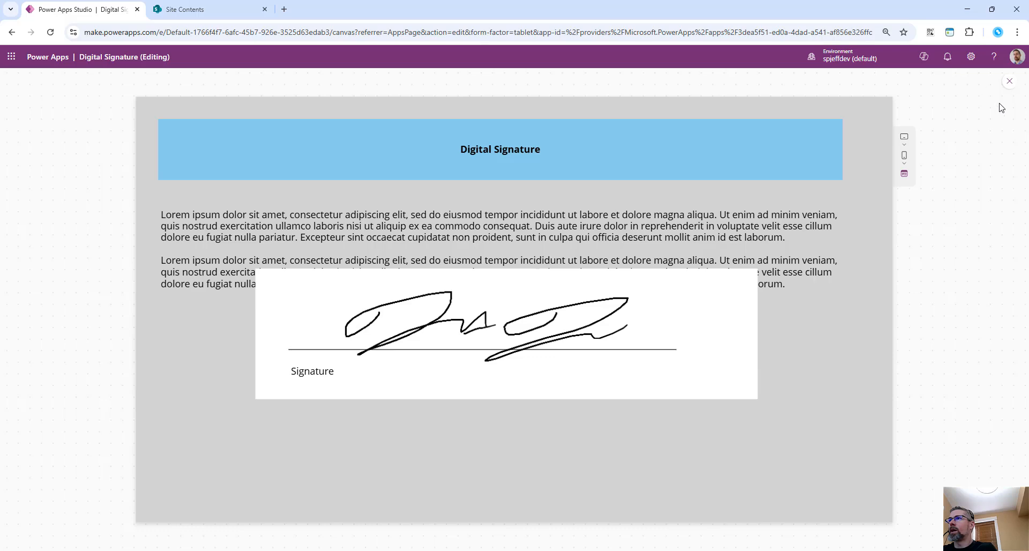
{"action": "left_click", "coordinate": [1008, 83]}
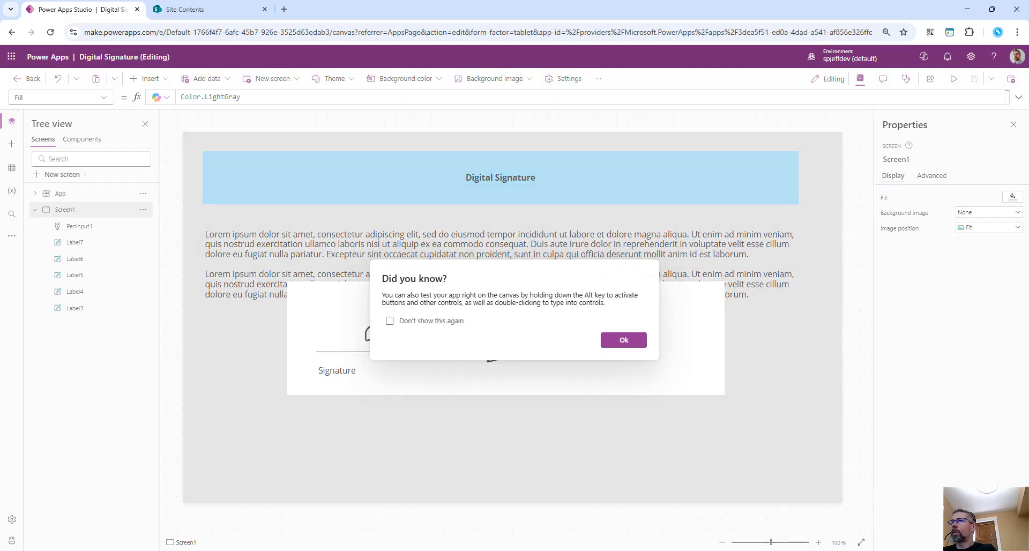
{"action": "left_click", "coordinate": [621, 340]}
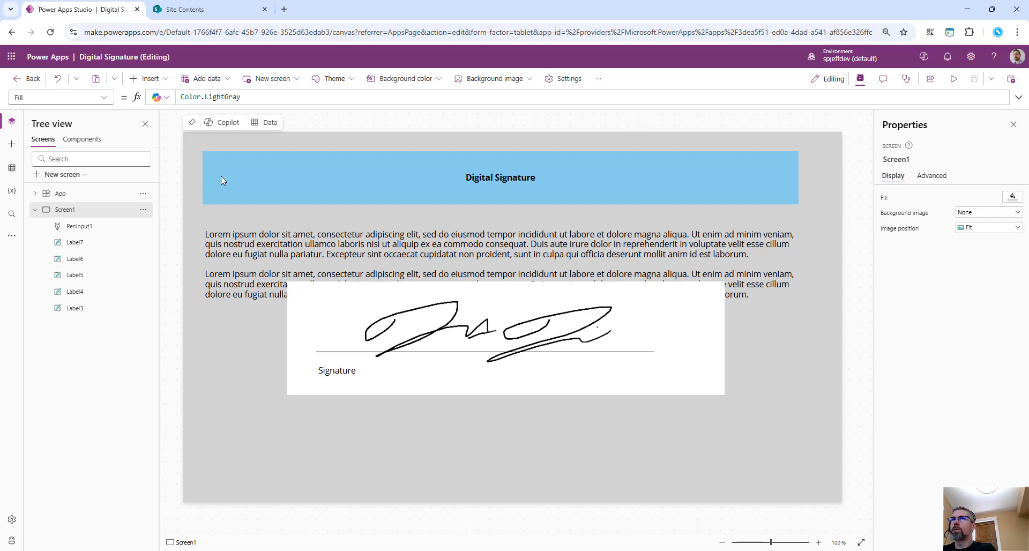
- Add an X icon with a Reject label and a check icon with an Accept label below the signing line, and align all four to the top
{"action": "left_click", "coordinate": [148, 78]}
{"action": "type", "text": "icon"}
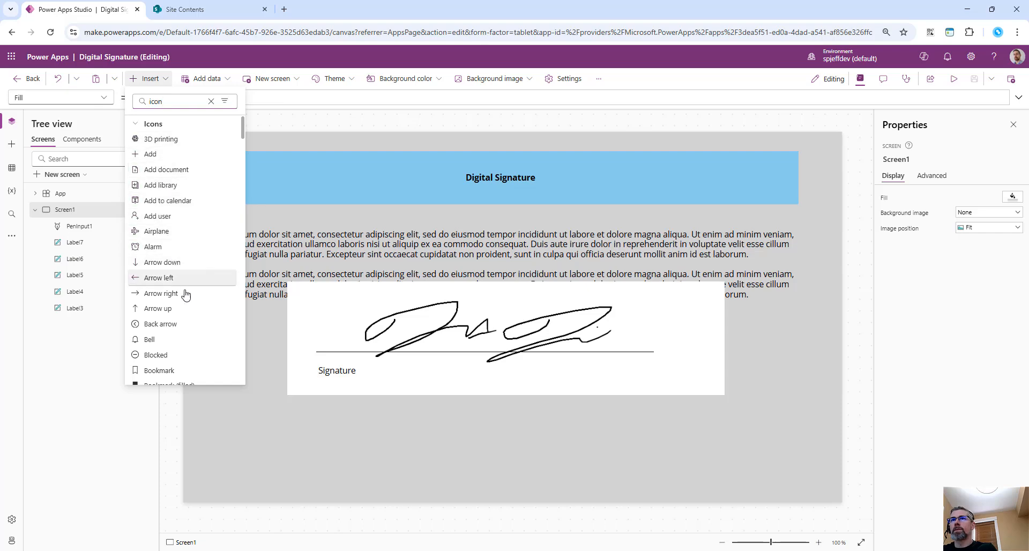
{"action": "scroll", "coordinate": [199, 246], "scroll_direction": "down", "scroll_amount": 1}
{"action": "scroll", "coordinate": [200, 245], "scroll_direction": "down", "scroll_amount": 3}
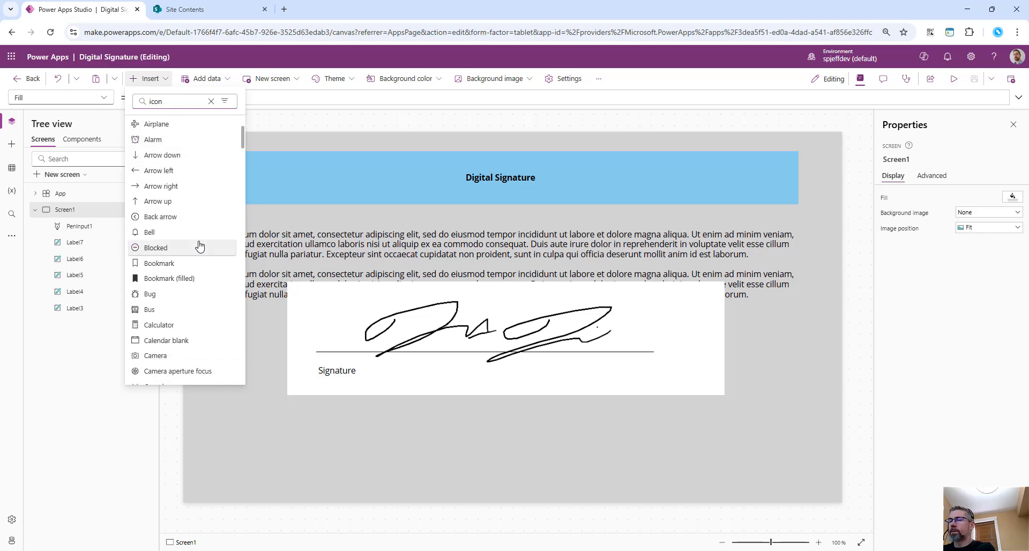
{"action": "key", "text": "ctrl+v"}
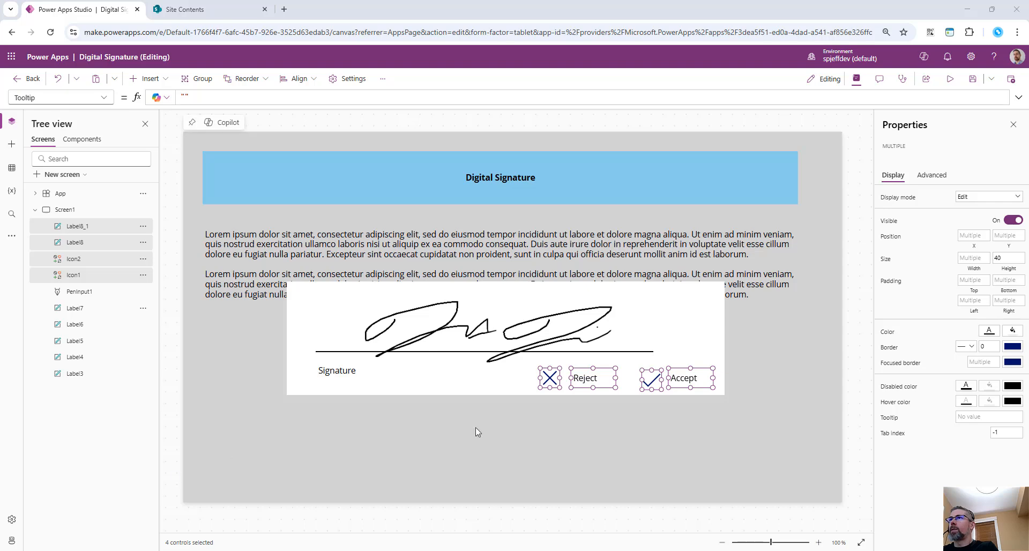
{"action": "left_click", "coordinate": [296, 79]}
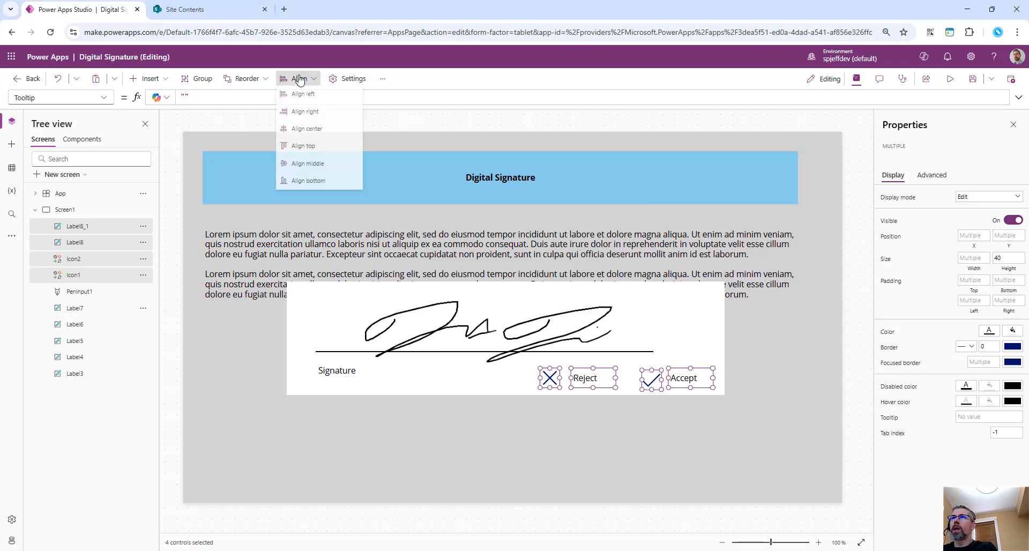
{"action": "left_click", "coordinate": [307, 149]}
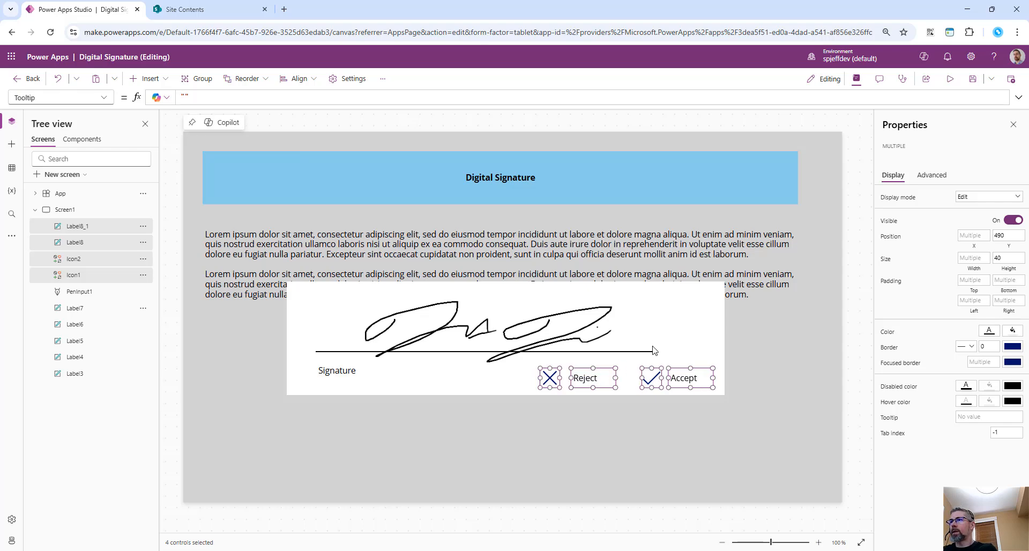
- Set the font weight of the Reject and Accept labels to Bold
{"action": "left_click", "coordinate": [596, 381]}
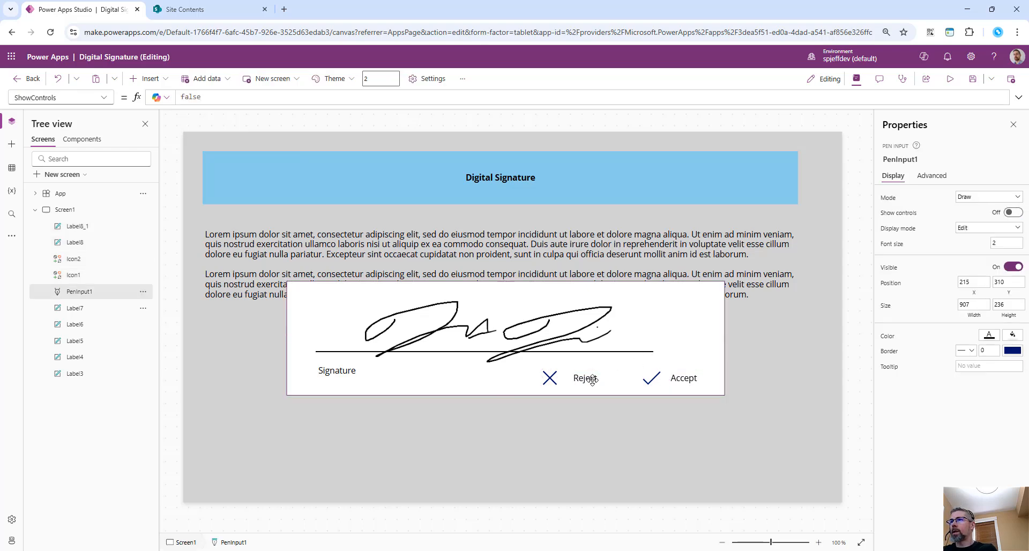
{"action": "left_click", "coordinate": [75, 226]}
{"action": "left_click", "coordinate": [987, 244]}
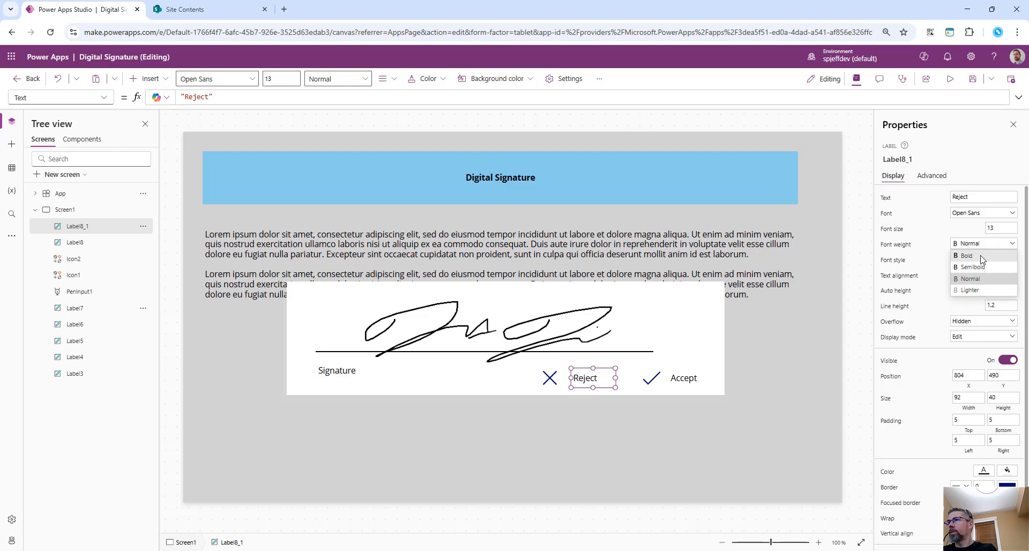
{"action": "left_click", "coordinate": [985, 256]}
{"action": "left_click", "coordinate": [675, 378]}
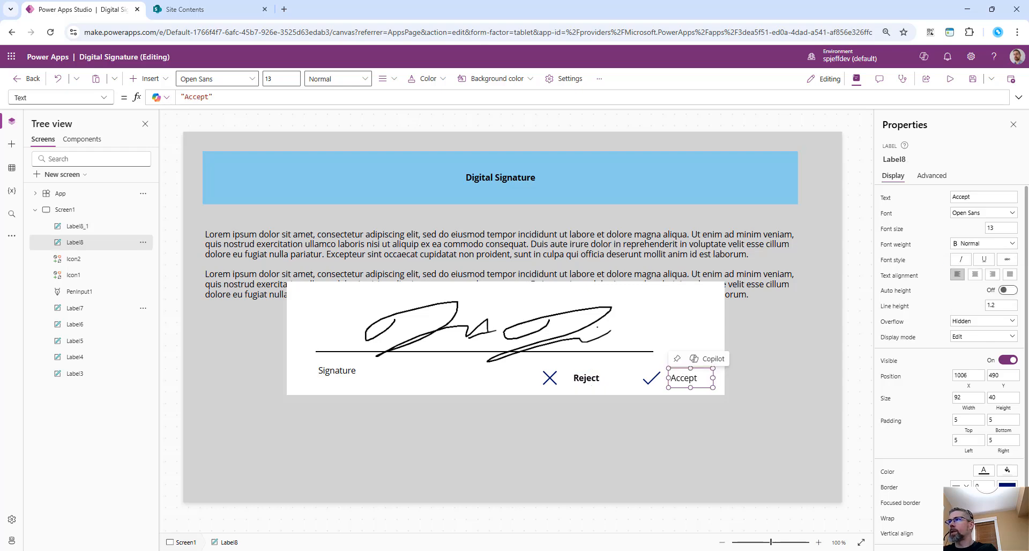
{"action": "left_click", "coordinate": [971, 245]}
{"action": "left_click", "coordinate": [984, 257]}
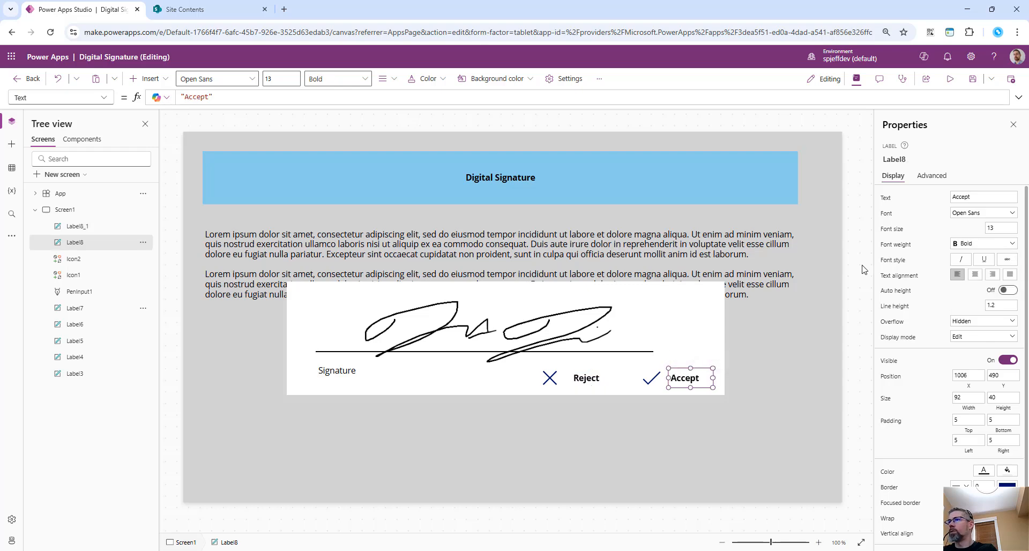
{"action": "left_click", "coordinate": [652, 379]}
{"action": "left_click", "coordinate": [550, 380]}
{"action": "left_click", "coordinate": [550, 327]}
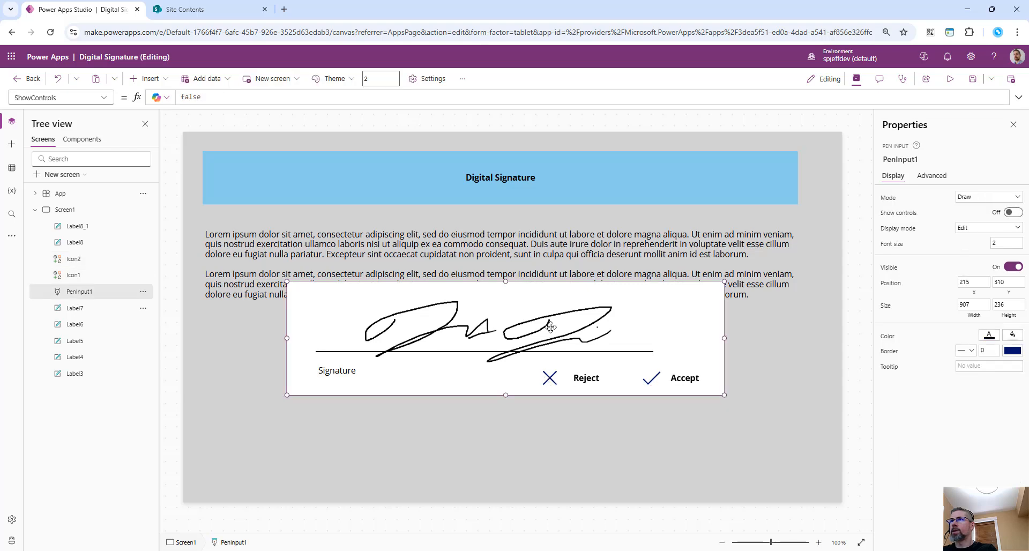
{"action": "left_click", "coordinate": [558, 243]}
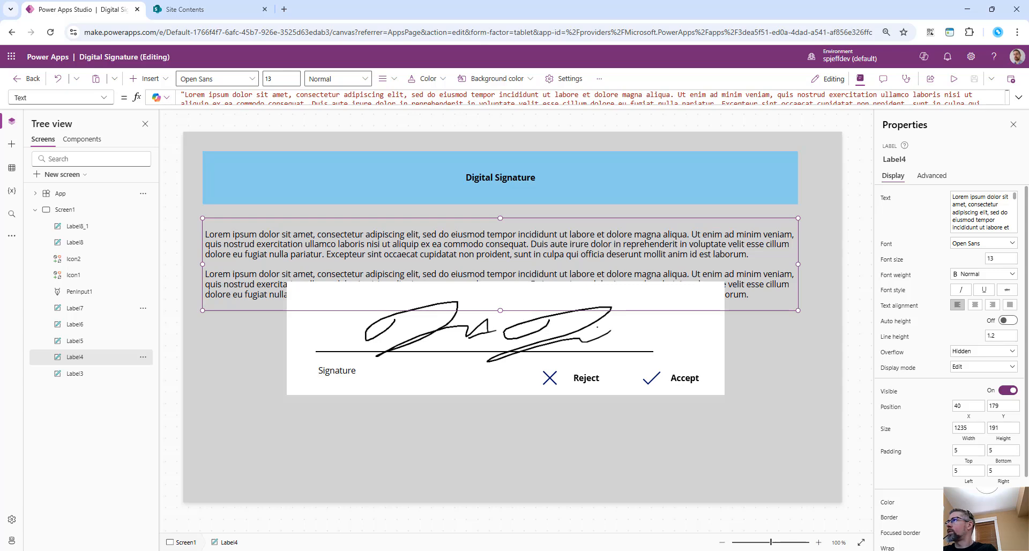
{"action": "left_click", "coordinate": [864, 230]}
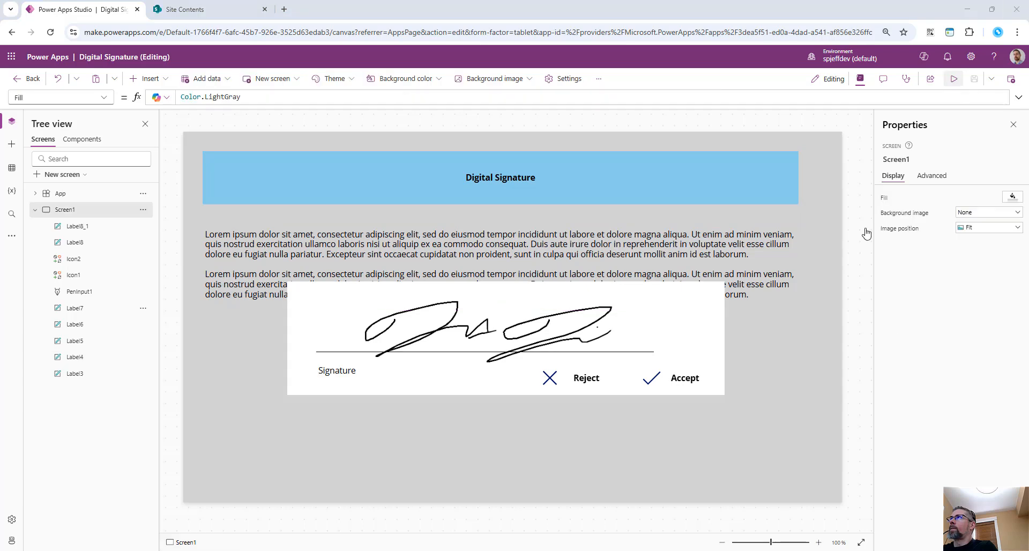
{"action": "key", "text": "alt+Tab"}
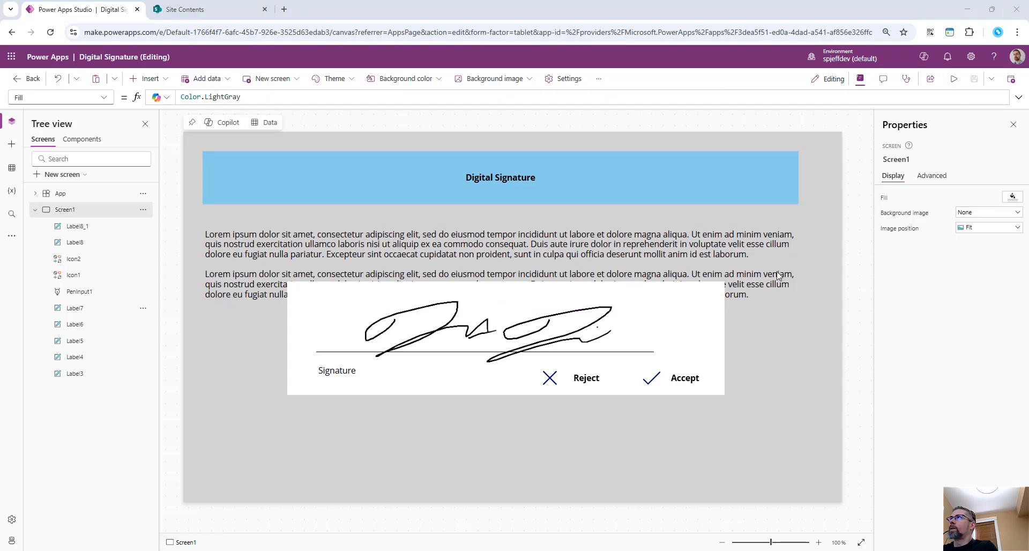
{"action": "left_click", "coordinate": [691, 363]}
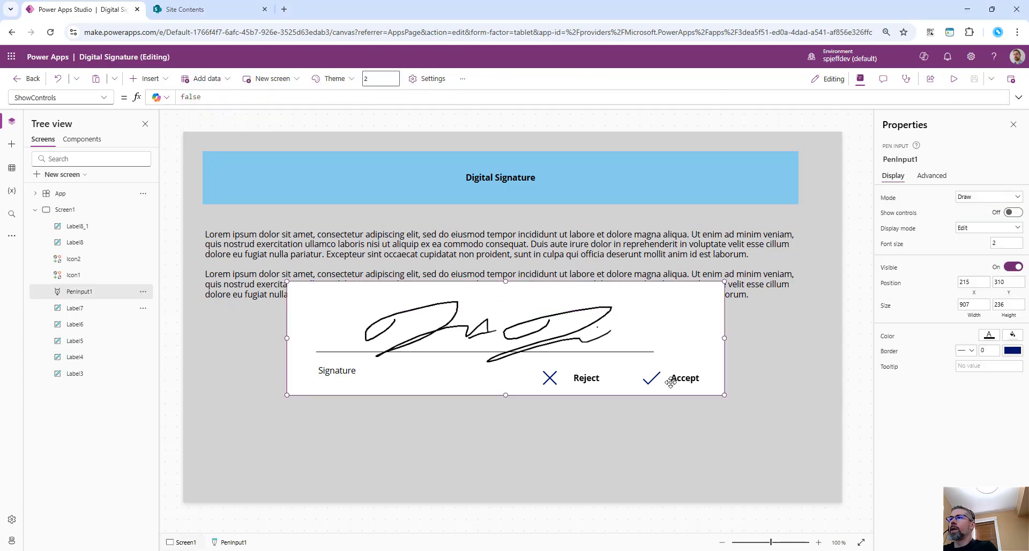
- Identify the check icon among the screen's controls and rename it icoAccept
{"action": "left_click", "coordinate": [85, 227]}
{"action": "left_click", "coordinate": [75, 243]}
{"action": "left_click", "coordinate": [75, 259]}
{"action": "left_click", "coordinate": [77, 244]}
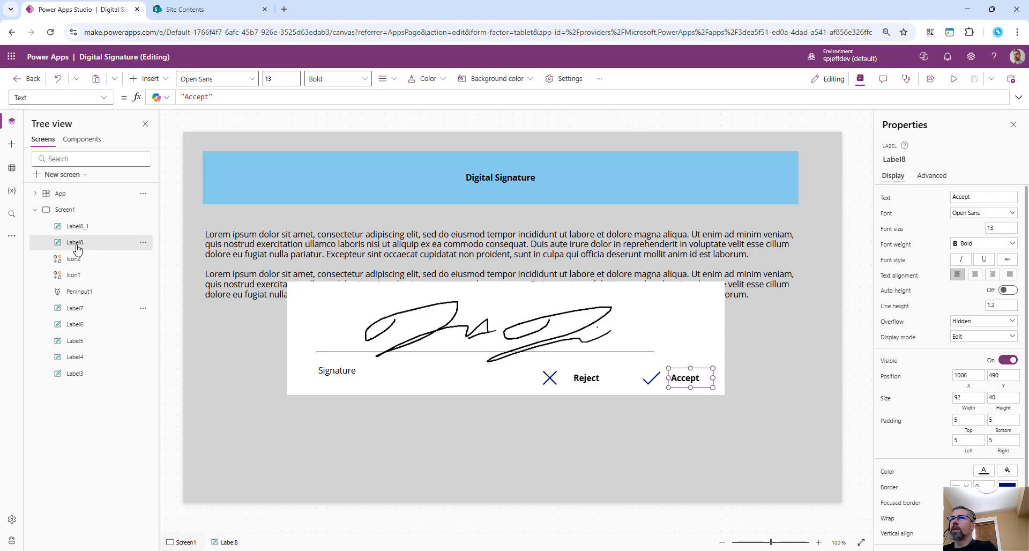
{"action": "left_click", "coordinate": [76, 227]}
{"action": "left_click", "coordinate": [75, 259]}
{"action": "left_click", "coordinate": [76, 275]}
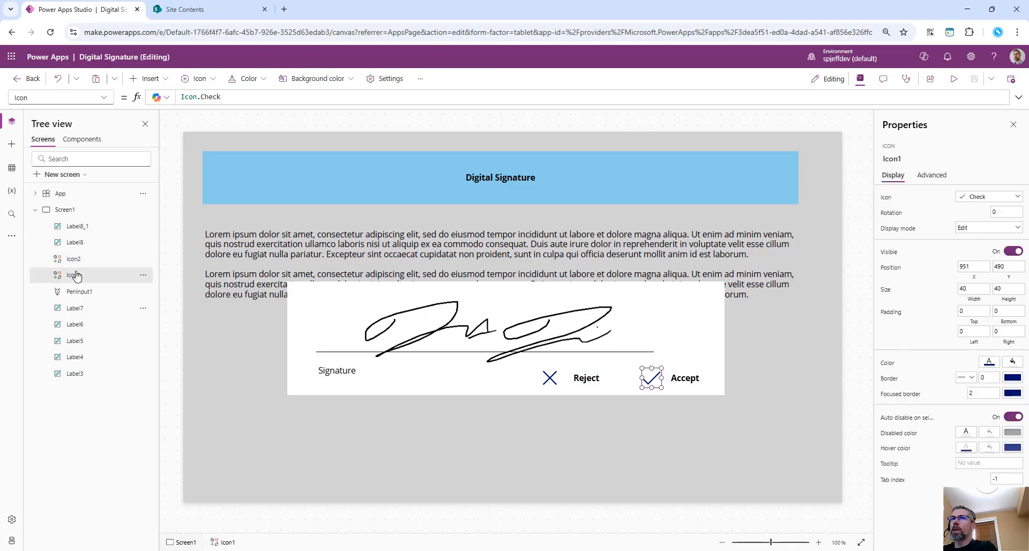
{"action": "left_click", "coordinate": [142, 274]}
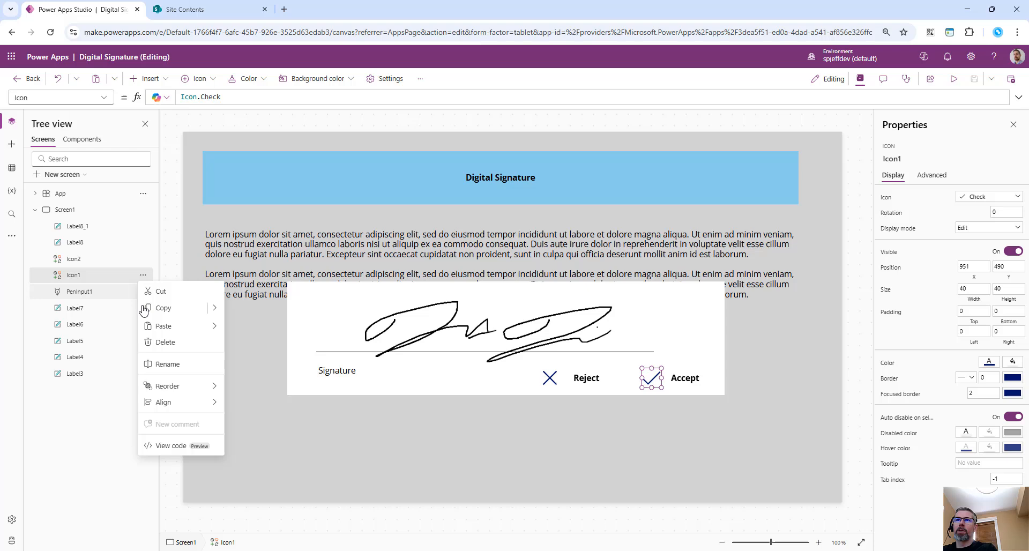
{"action": "left_click", "coordinate": [182, 365]}
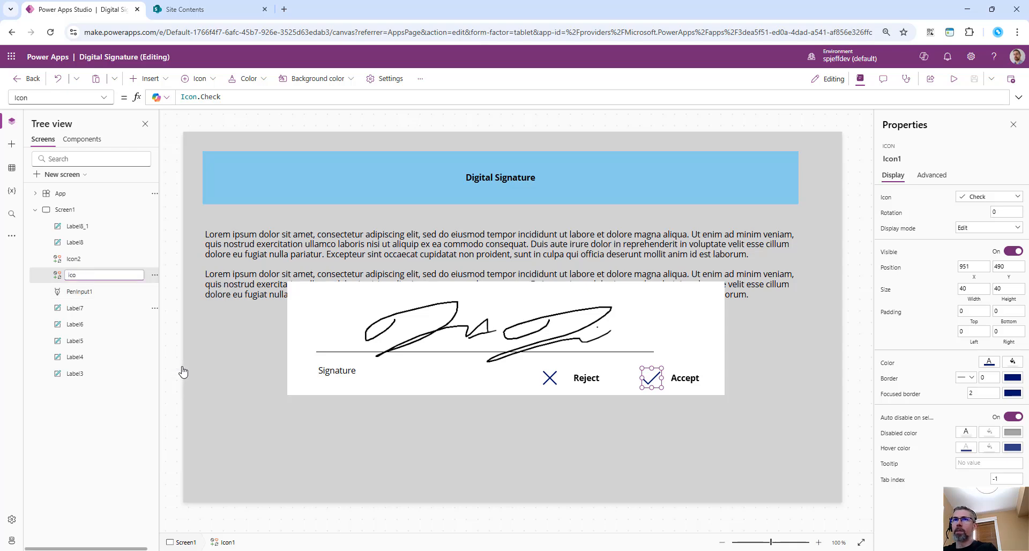
{"action": "type", "text": "icoAccept"}
{"action": "key", "text": "ctrl+a"}
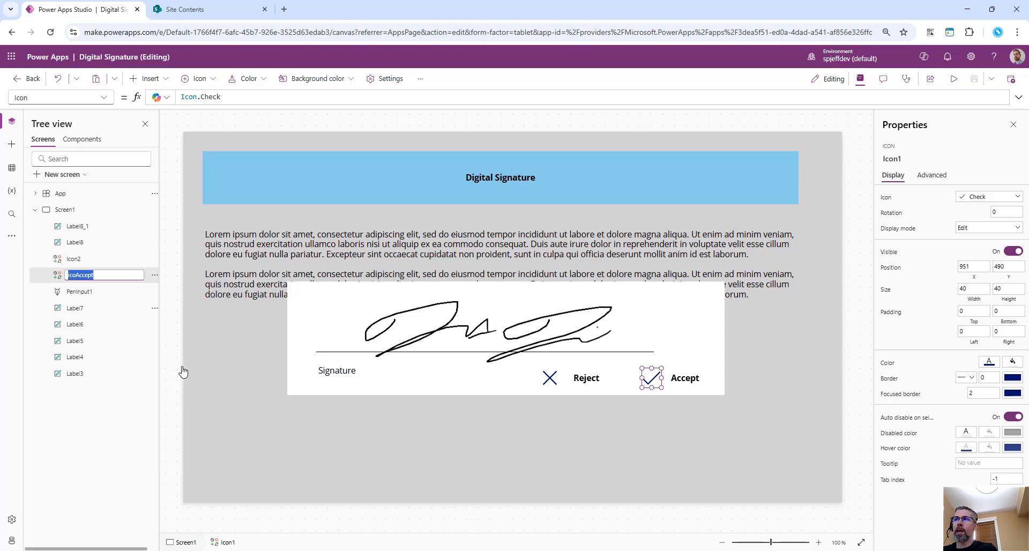
- Rename the X icon control as icoReject
{"action": "left_click", "coordinate": [94, 259]}
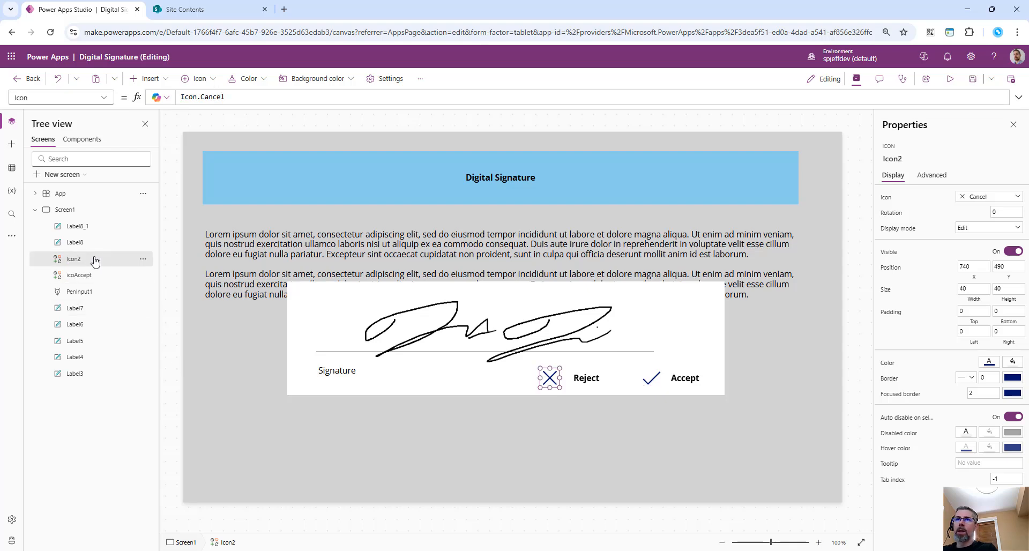
{"action": "left_click", "coordinate": [142, 259]}
{"action": "left_click", "coordinate": [181, 346]}
{"action": "type", "text": "ic"}
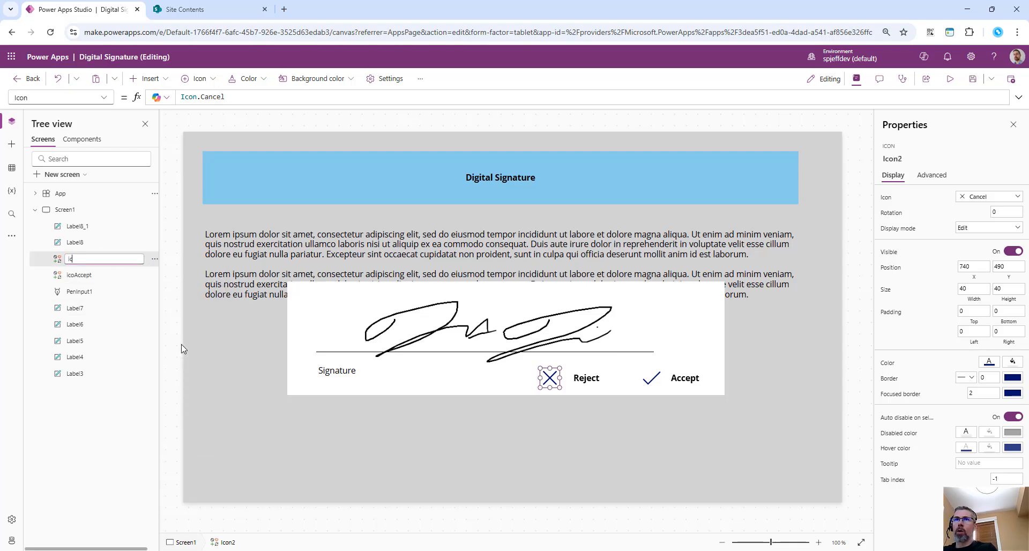
{"action": "type", "text": "oReject"}
- Rename the Accept label control as lblAccept and the Reject label control as lblReject
{"action": "left_click", "coordinate": [106, 243]}
{"action": "left_click", "coordinate": [142, 242]}
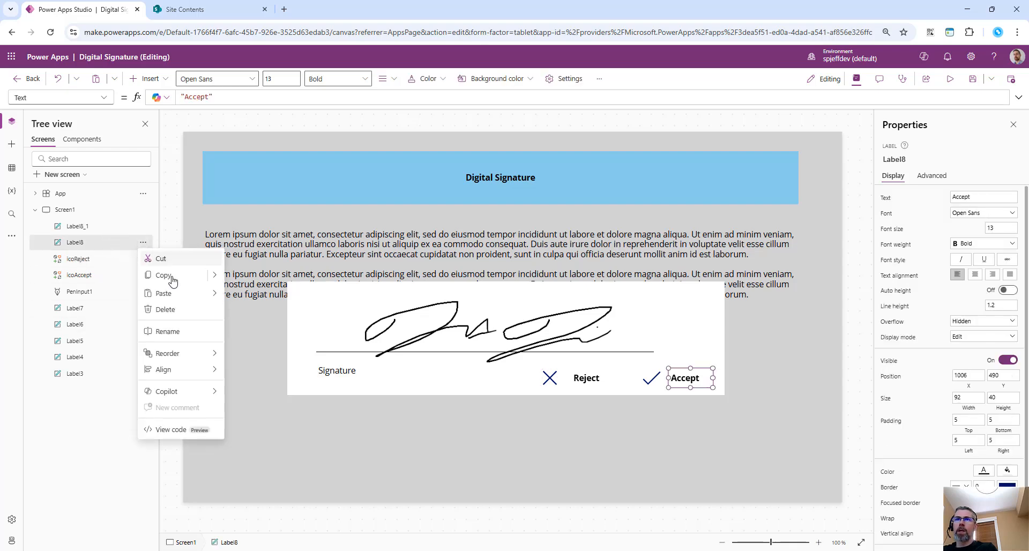
{"action": "left_click", "coordinate": [178, 329]}
{"action": "key", "text": "BackSpace"}
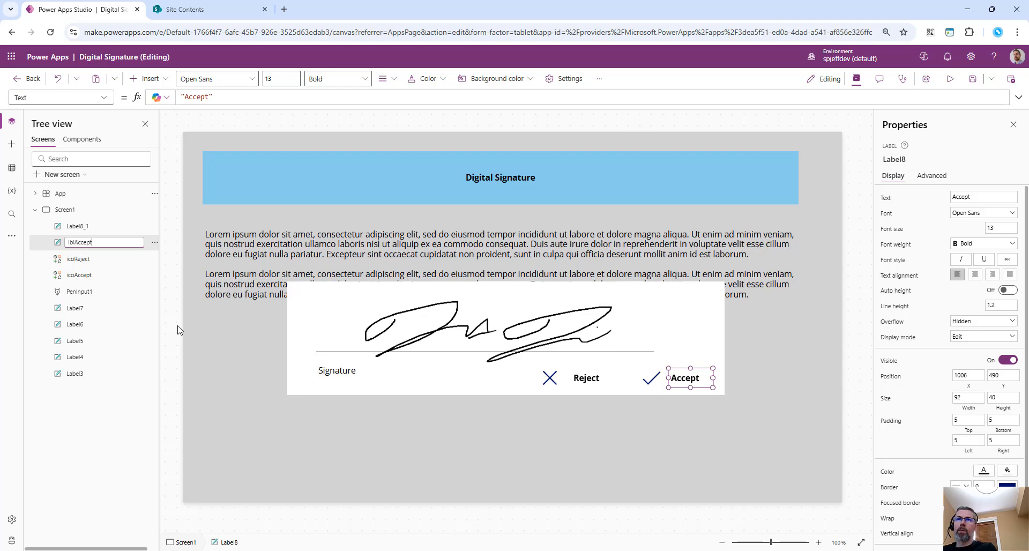
{"action": "left_click", "coordinate": [137, 226]}
{"action": "left_click", "coordinate": [154, 226]}
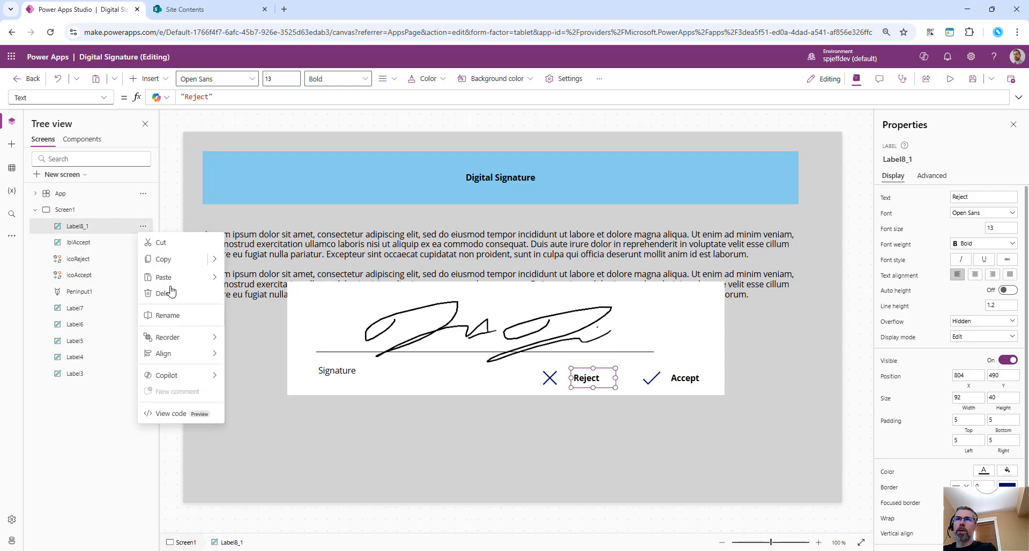
{"action": "left_click", "coordinate": [180, 316]}
{"action": "type", "text": "lblRe"}
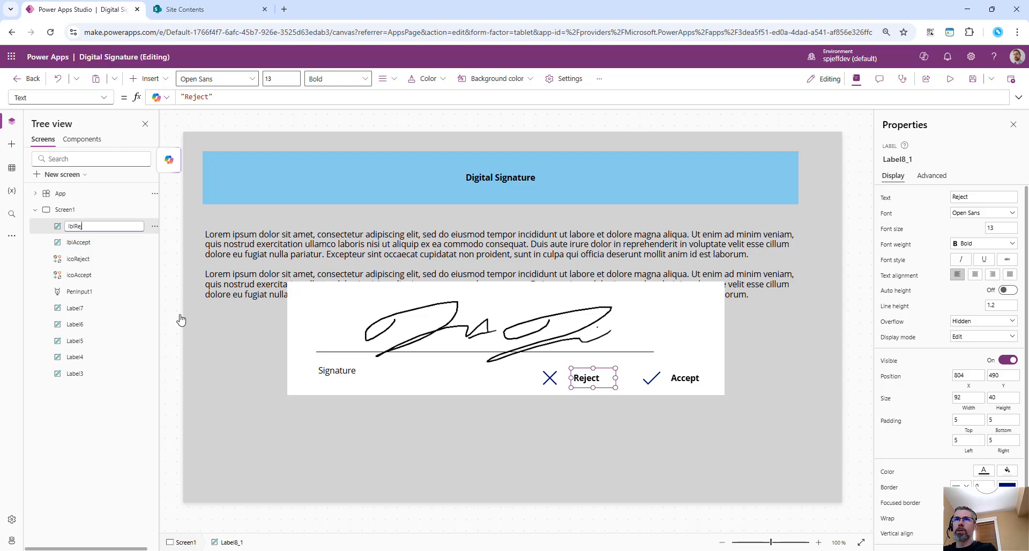
{"action": "type", "text": "ject"}
- Set the OnSelect property of icoAccept to Set(varShowSignature, true);
{"action": "left_click", "coordinate": [102, 276]}
{"action": "left_click", "coordinate": [102, 291]}
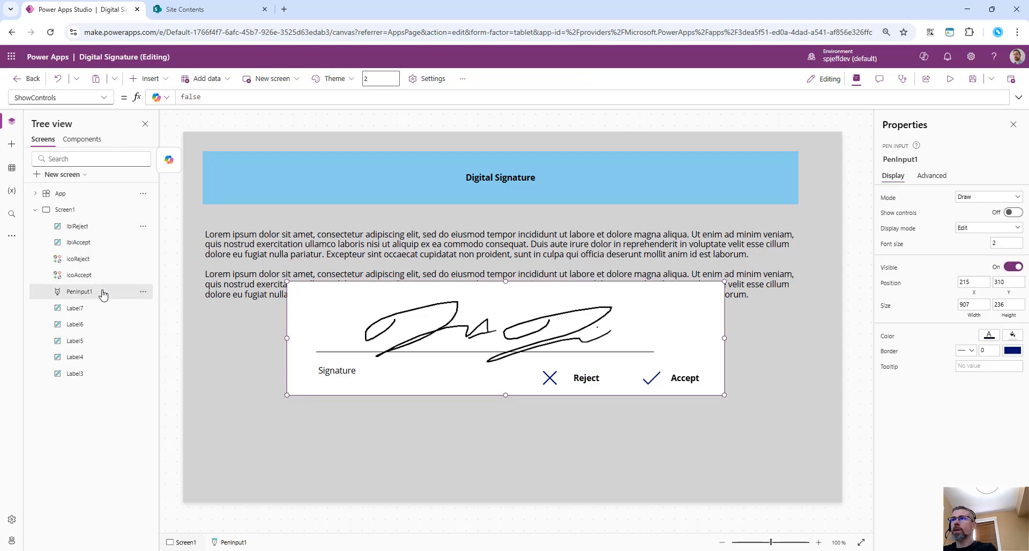
{"action": "left_click", "coordinate": [92, 259]}
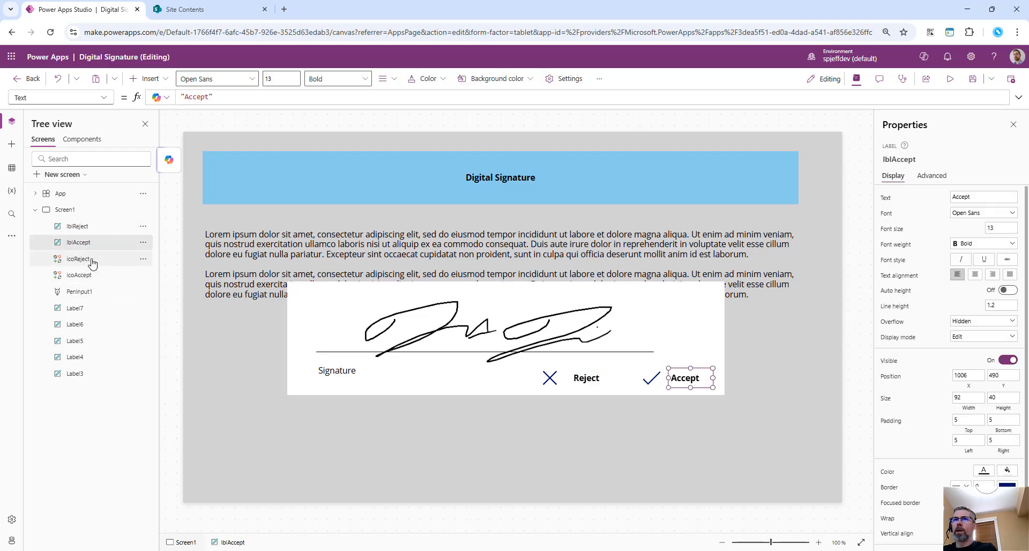
{"action": "left_click", "coordinate": [99, 275]}
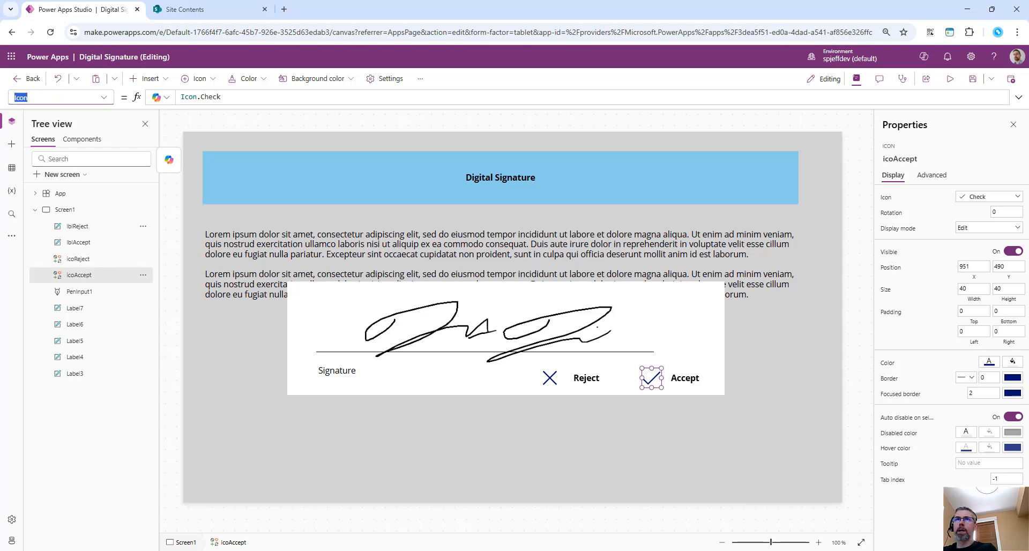
{"action": "left_click", "coordinate": [30, 97]}
{"action": "left_click", "coordinate": [71, 427]}
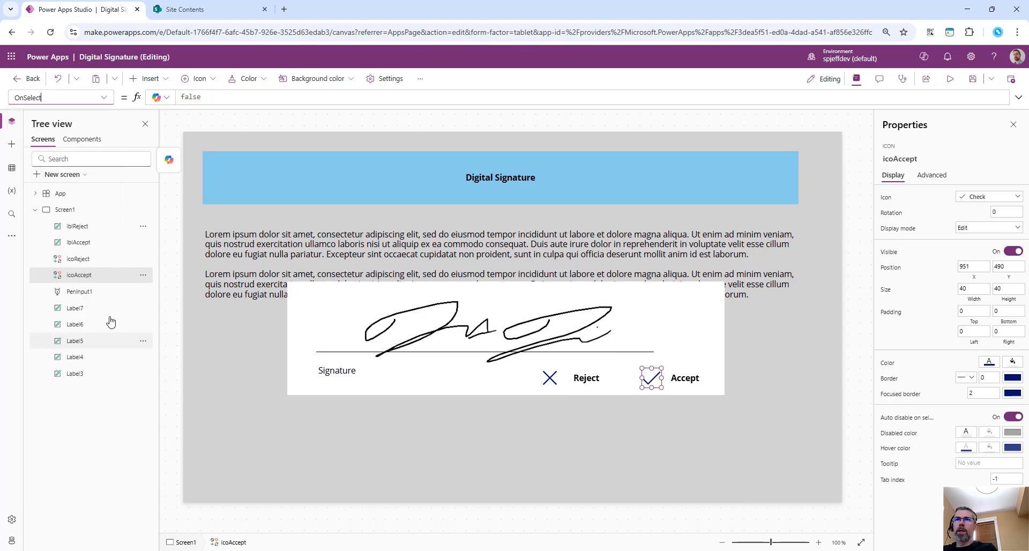
{"action": "left_click", "coordinate": [215, 97]}
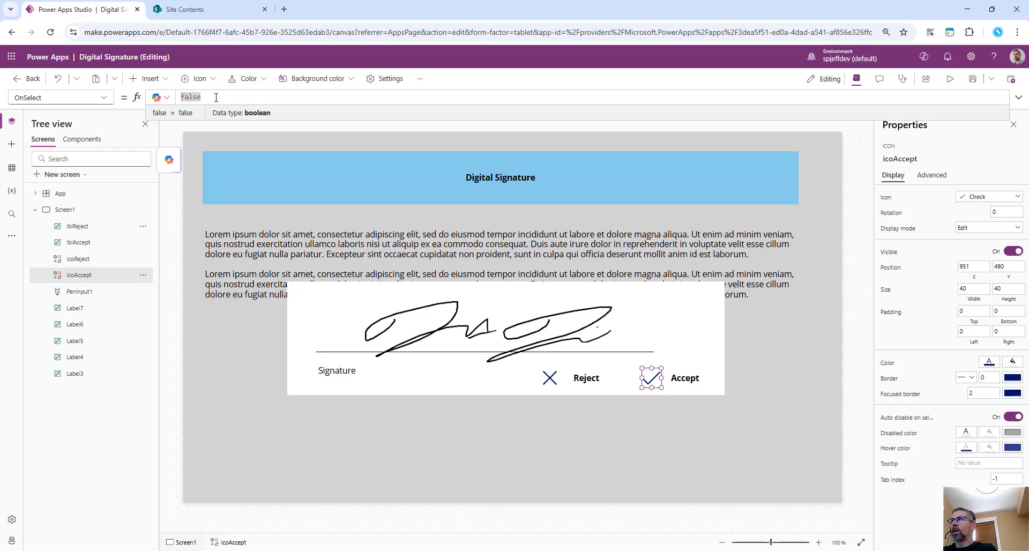
{"action": "type", "text": "Set(V"}
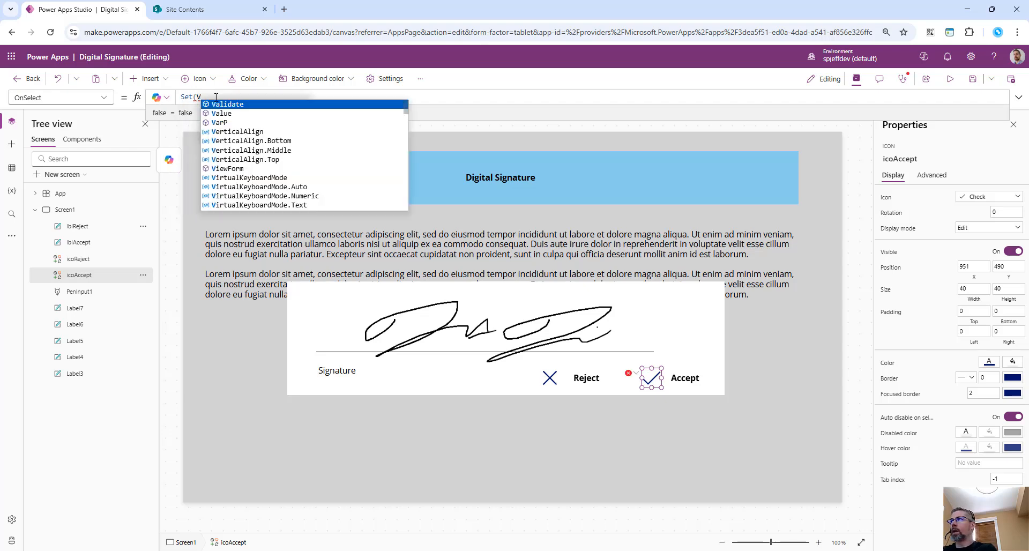
{"action": "type", "text": "ar"}
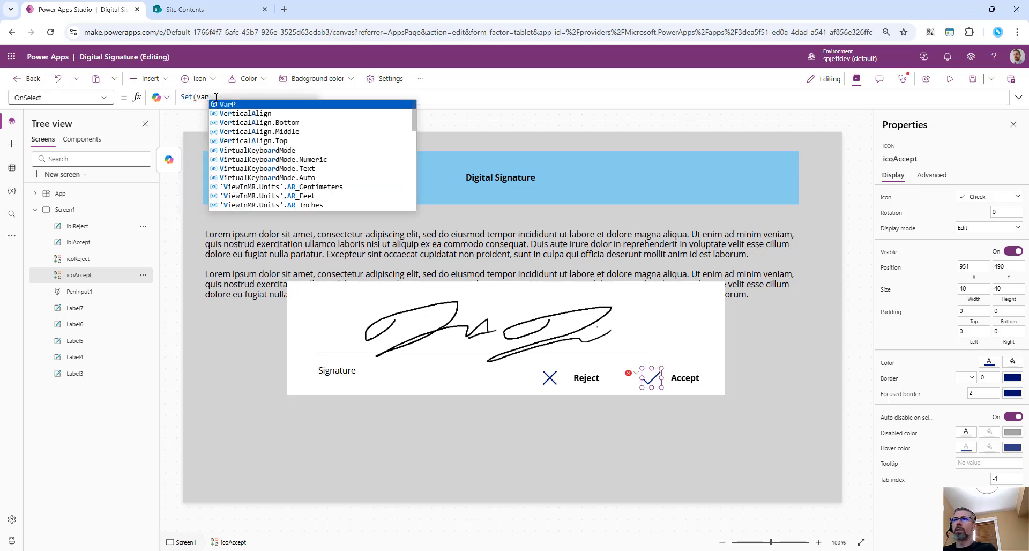
{"action": "type", "text": "ShowSignat"}
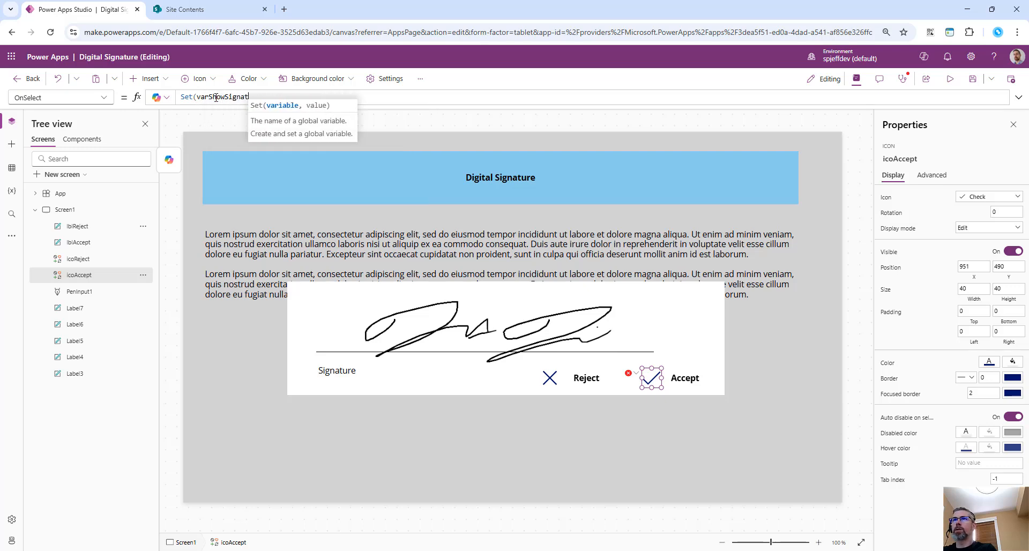
{"action": "type", "text": "ure, true"}
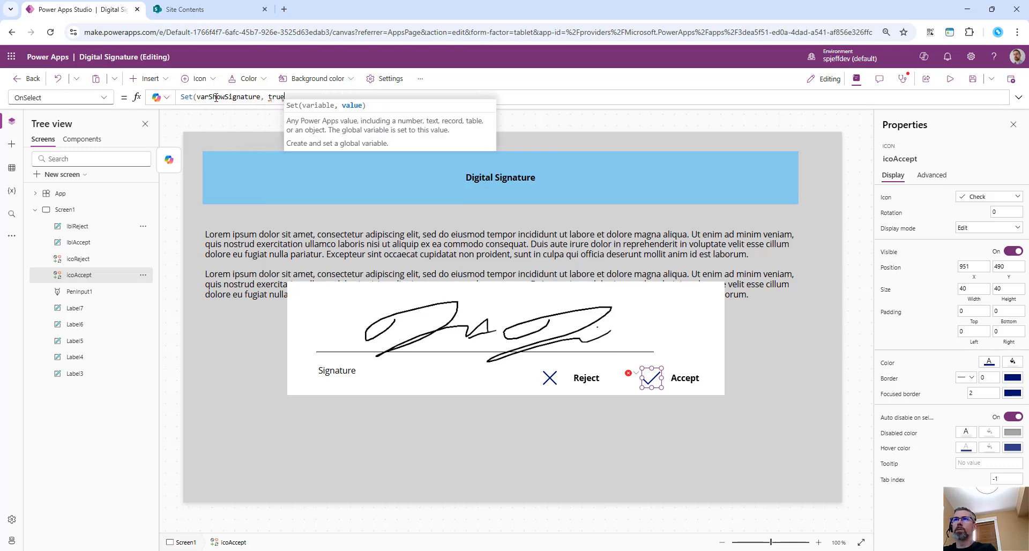
{"action": "type", "text": ");"}
- Copy icoAccept's OnSelect formula, Set(varShowSignature, true);, into the OnSelect property of lblAccept
{"action": "key", "text": "ctrl+a"}
{"action": "key", "text": "ctrl+c"}
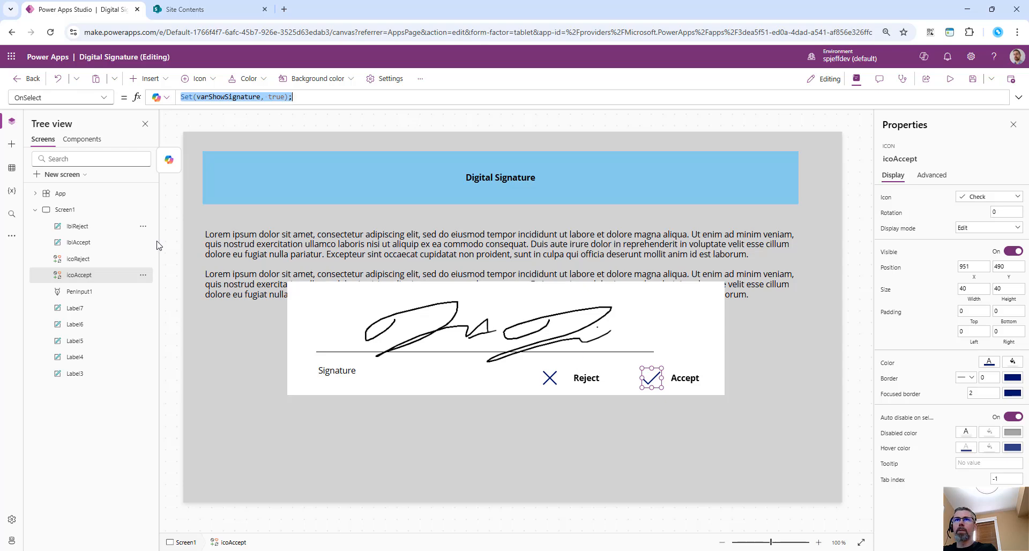
{"action": "left_click", "coordinate": [89, 242]}
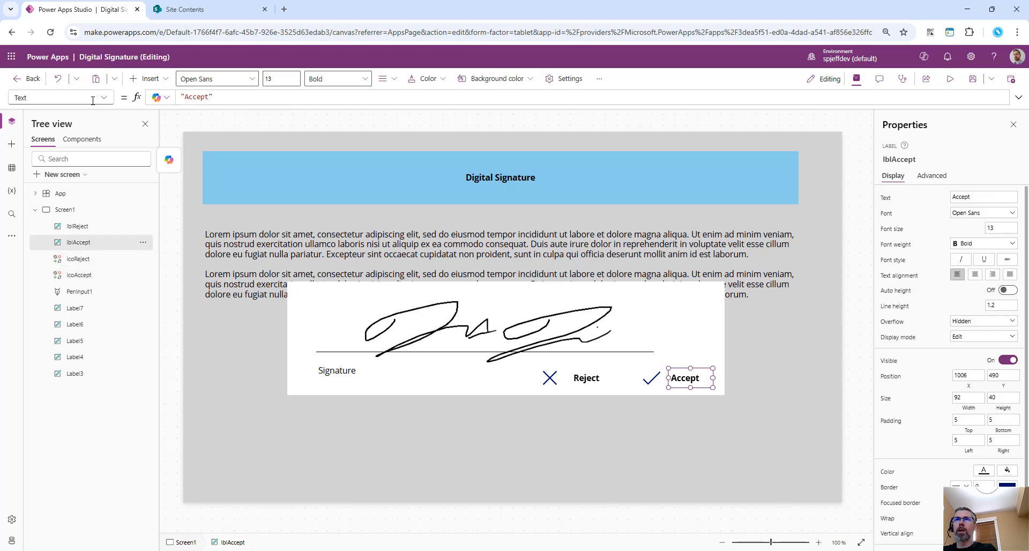
{"action": "left_click", "coordinate": [110, 101]}
{"action": "scroll", "coordinate": [71, 416], "scroll_direction": "down", "scroll_amount": 5}
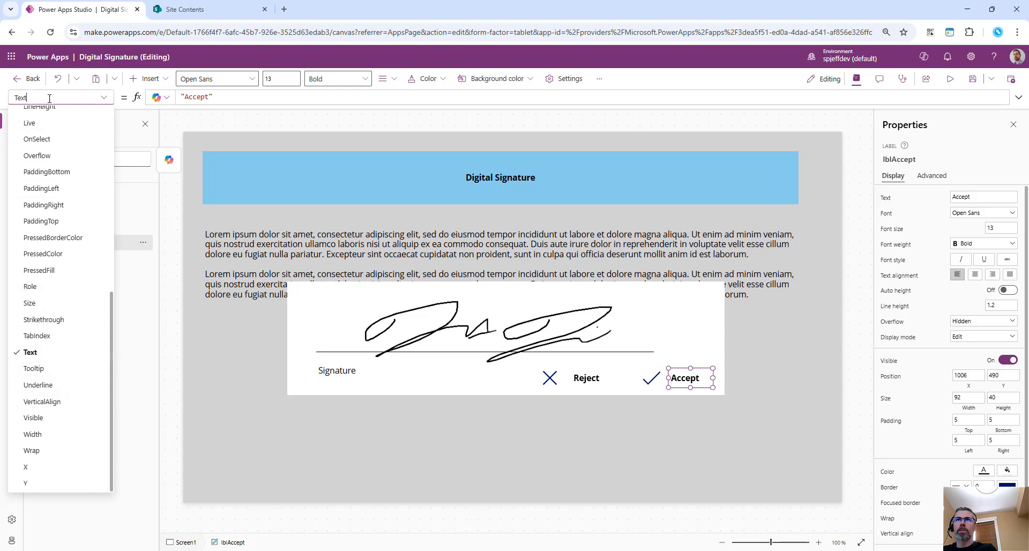
{"action": "left_click", "coordinate": [24, 98]}
{"action": "type", "text": "ons"}
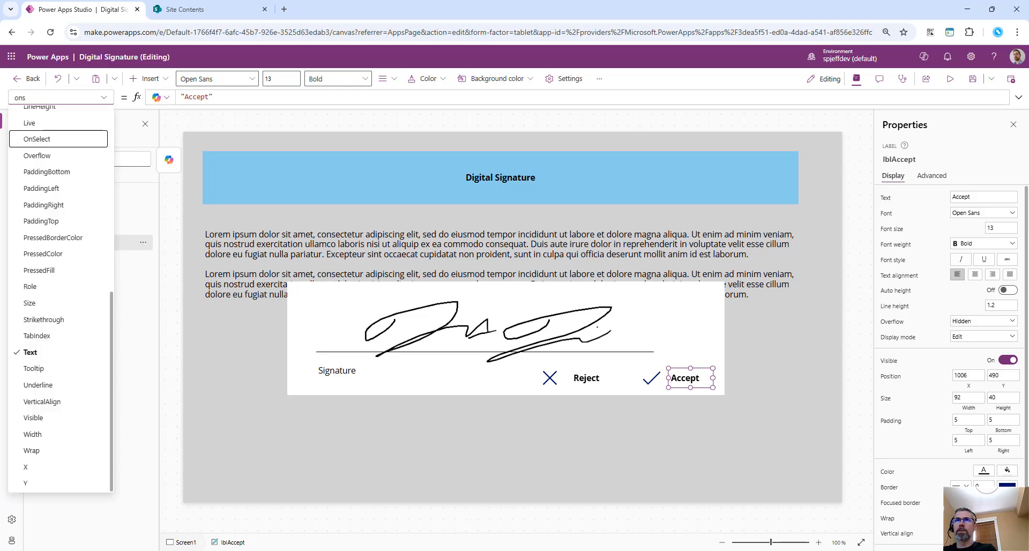
{"action": "left_click", "coordinate": [42, 138]}
{"action": "key", "text": "ctrl+v"}
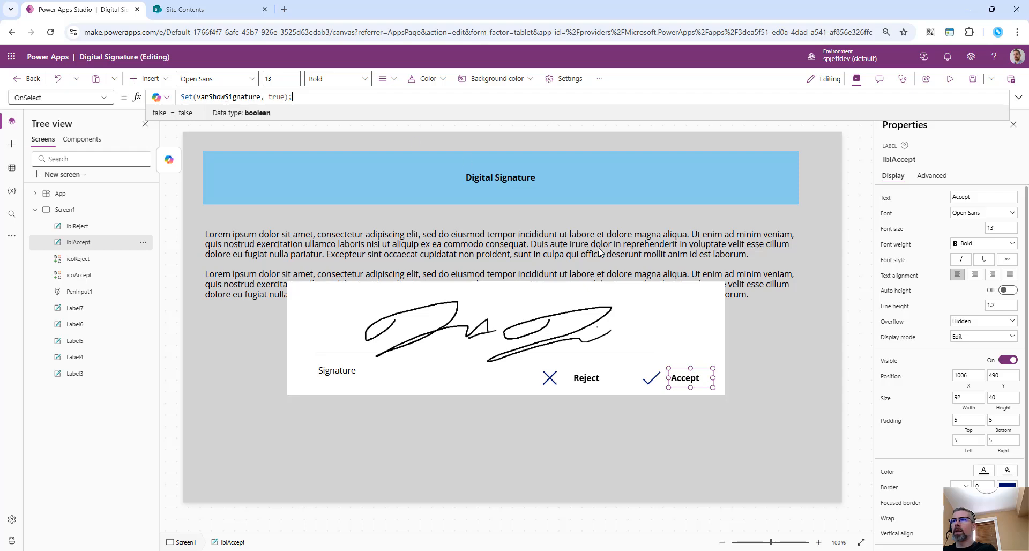
- Set the OnSelect property of icoReject to Set(varShowSignature, false);
{"action": "left_click", "coordinate": [550, 378]}
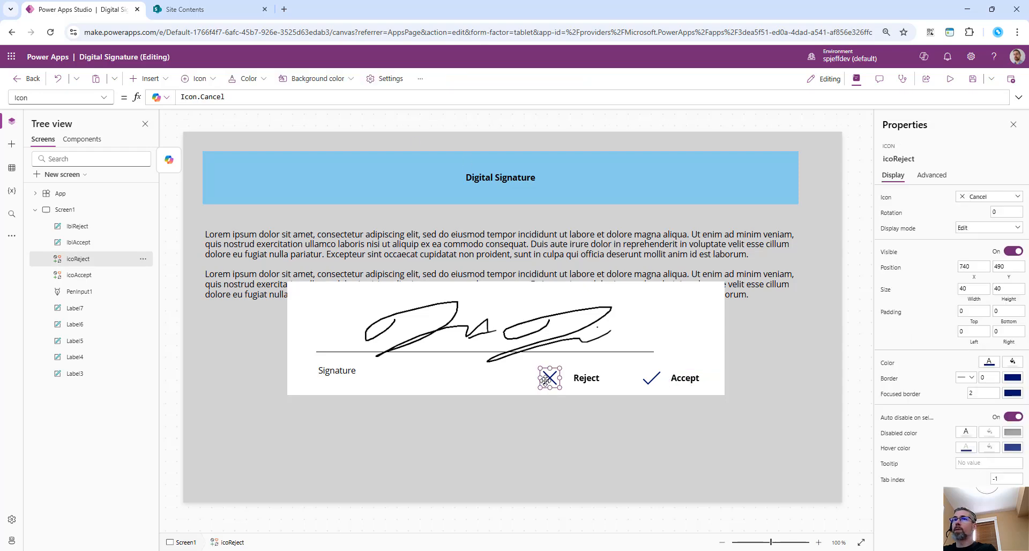
{"action": "left_click", "coordinate": [73, 95]}
{"action": "type", "text": "on"}
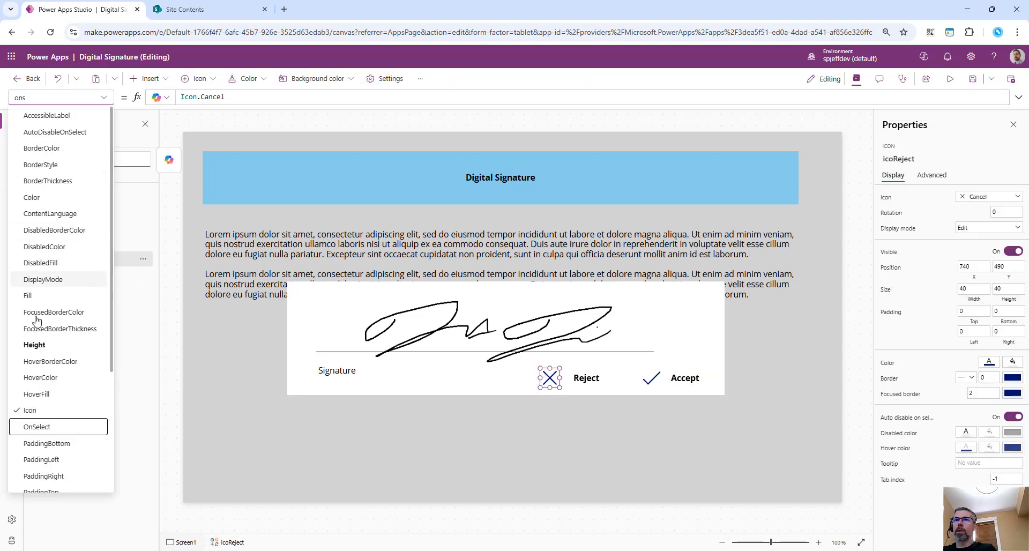
{"action": "left_click", "coordinate": [53, 426]}
{"action": "left_click", "coordinate": [288, 96]}
{"action": "key", "text": "ctrl+a"}
{"action": "type", "text": "Set(varShowSignature, false"}
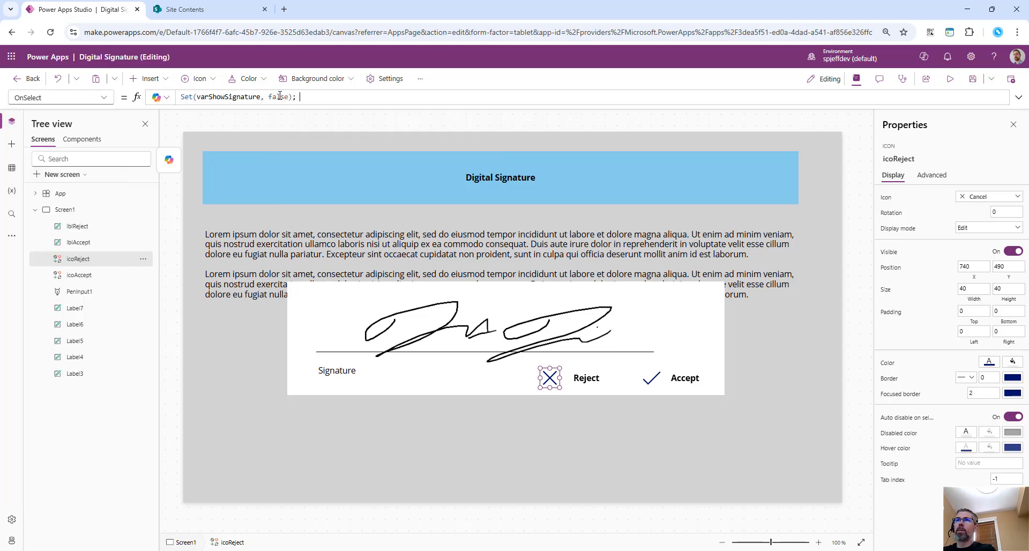
- Append Reset(PenInput1); to icoReject's OnSelect formula
{"action": "key", "text": "End"}
{"action": "type", "text": "Rest(p"}
{"action": "key", "text": "BackSpace"}
{"action": "key", "text": "BackSpace"}
{"action": "key", "text": "BackSpace"}
{"action": "type", "text": "etp(p"}
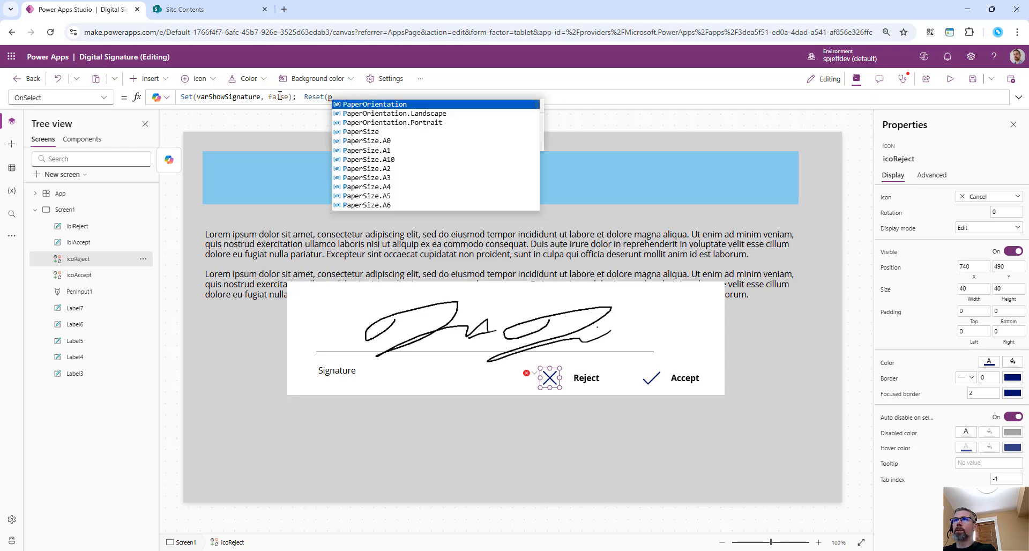
{"action": "key", "text": "BackSpace"}
{"action": "type", "text": "in"}
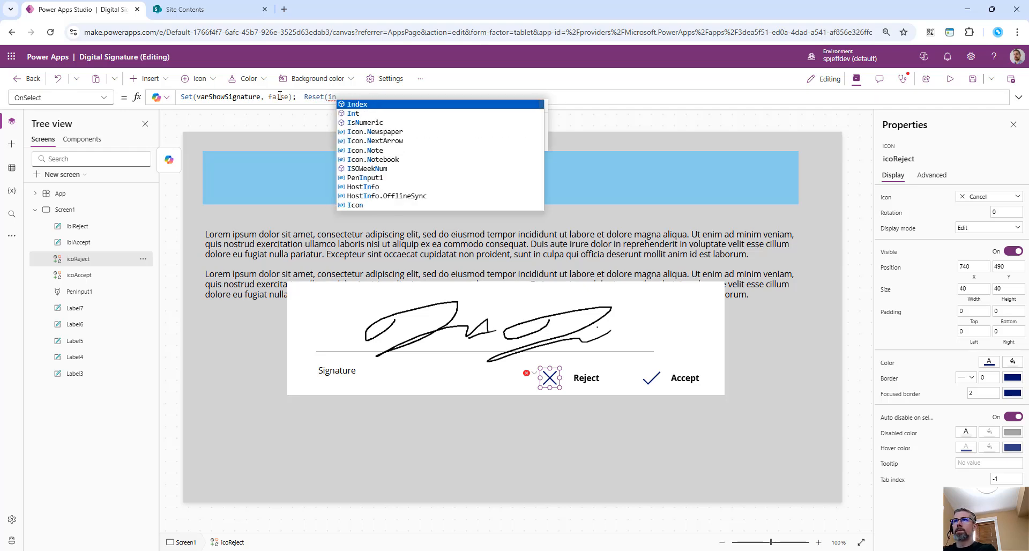
{"action": "type", "text": "put"}
{"action": "key", "text": "Tab"}
{"action": "type", "text": ");"}
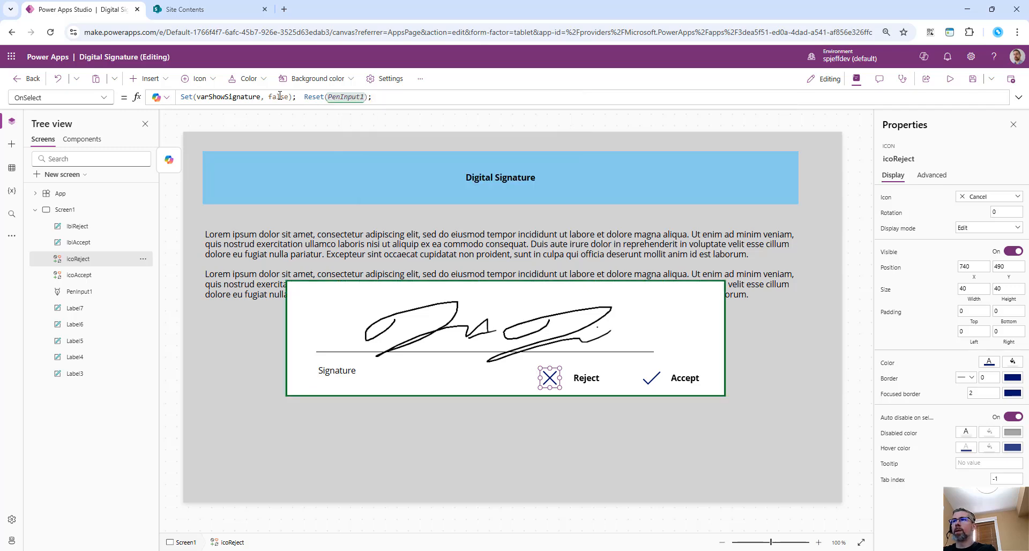
- Give the OnSelect property of lblReject the same formula as icoReject, Set(varShowSignature, false); Reset(PenInput1);
{"action": "left_click", "coordinate": [80, 226]}
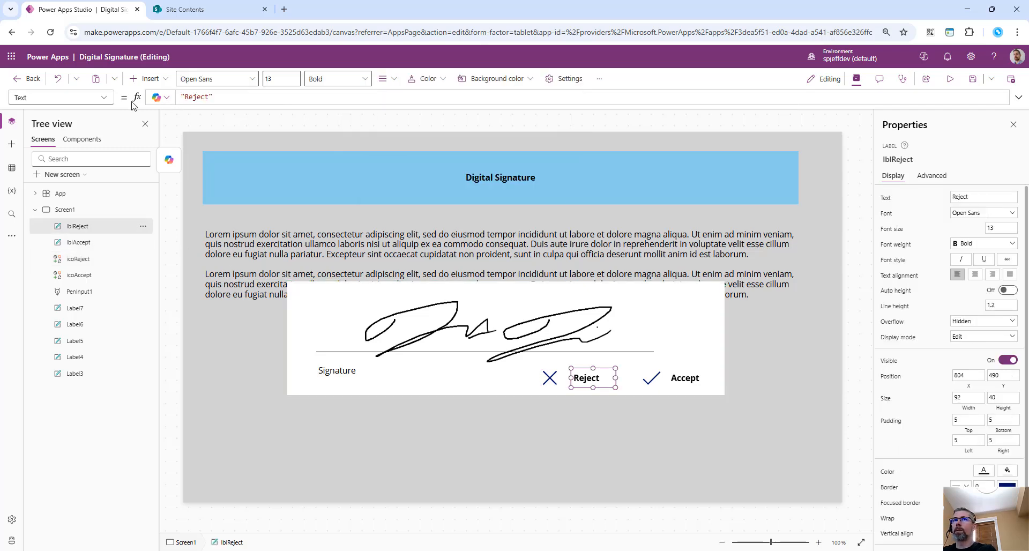
{"action": "left_click", "coordinate": [32, 97]}
{"action": "left_click", "coordinate": [31, 97]}
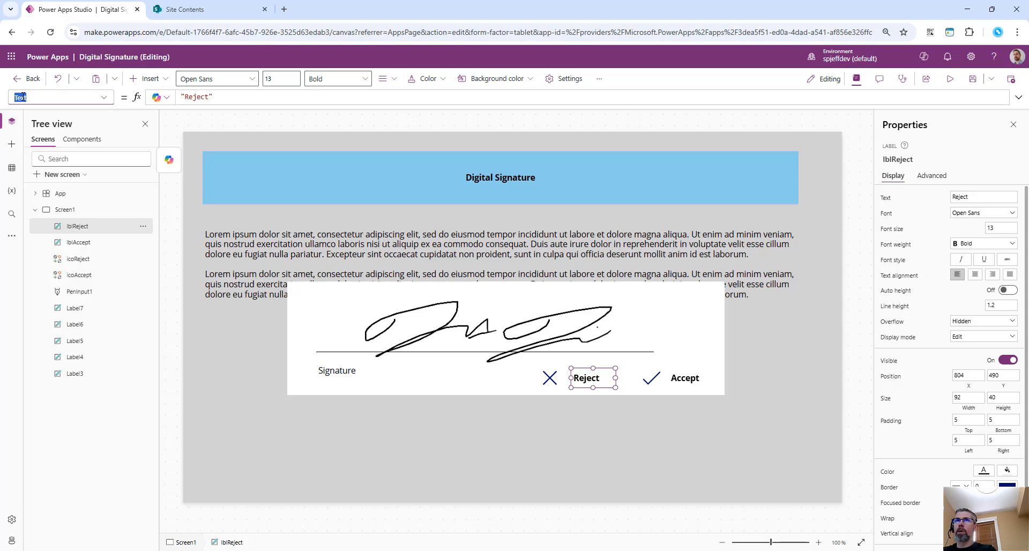
{"action": "left_click", "coordinate": [31, 97]}
{"action": "type", "text": "ons"}
{"action": "left_click", "coordinate": [58, 271]}
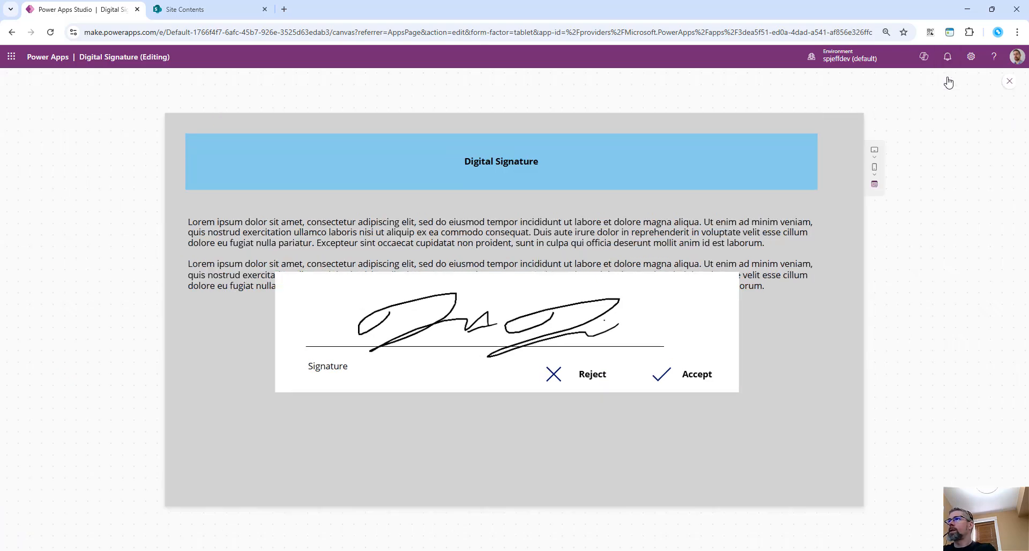
- Preview the app, test clearing a drawn signature with the Reject label and X icon, and close the preview
{"action": "left_click", "coordinate": [949, 78]}
{"action": "left_click", "coordinate": [585, 380]}
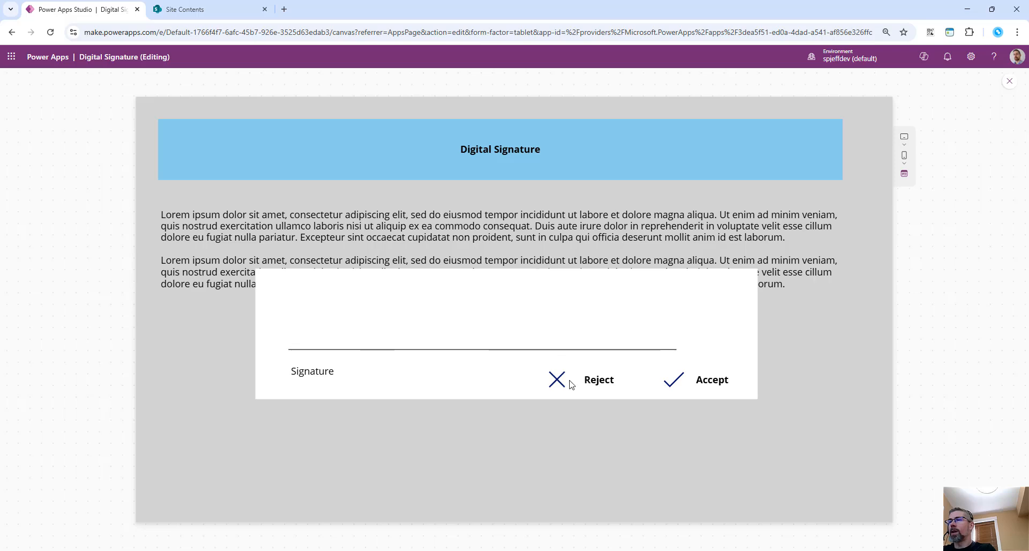
{"action": "mouse_move", "coordinate": [398, 333]}
{"action": "left_mouse_down"}
{"action": "mouse_move", "coordinate": [372, 368]}
{"action": "mouse_move", "coordinate": [575, 336]}
{"action": "left_mouse_up"}
{"action": "left_click_drag", "start_coordinate": [638, 346], "coordinate": [679, 330]}
{"action": "left_click", "coordinate": [560, 382]}
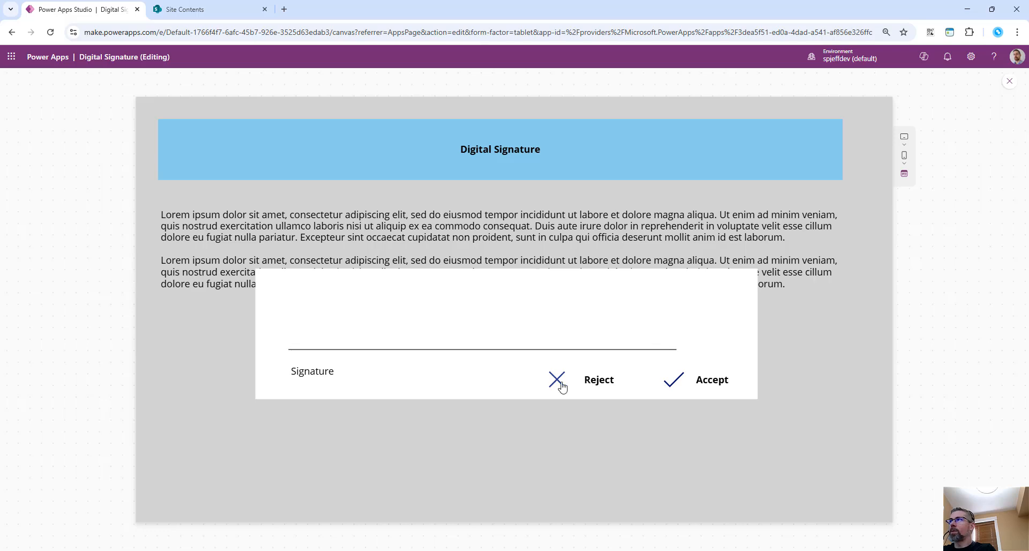
{"action": "left_click", "coordinate": [1007, 82]}
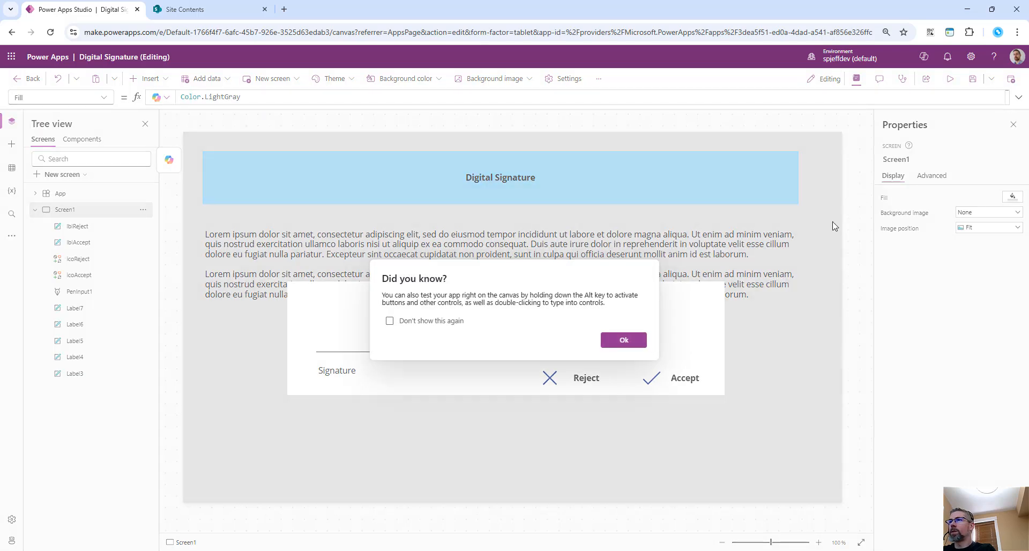
{"action": "left_click", "coordinate": [624, 340]}
- Select the Accept label and save the app
{"action": "left_click", "coordinate": [687, 383]}
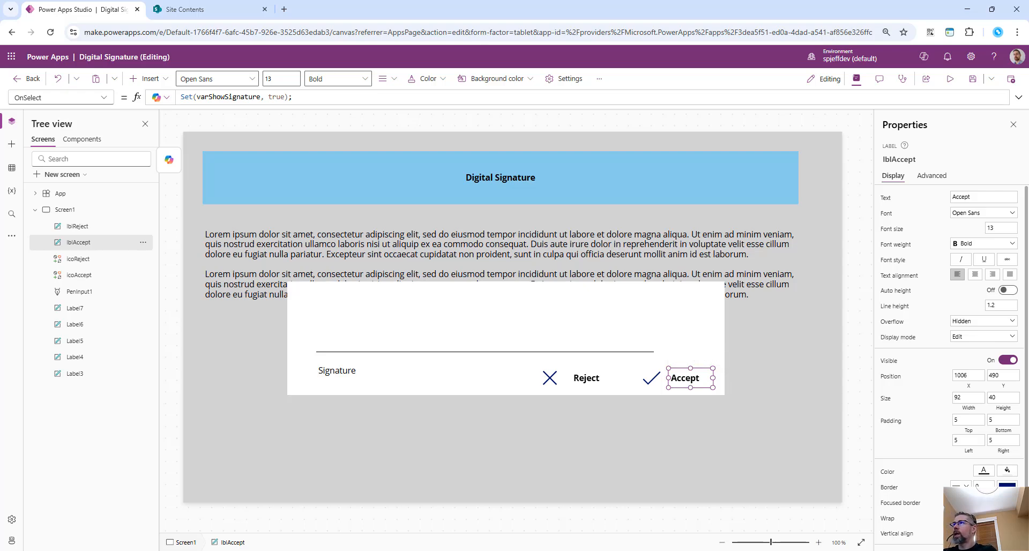
{"action": "left_click", "coordinate": [974, 86]}
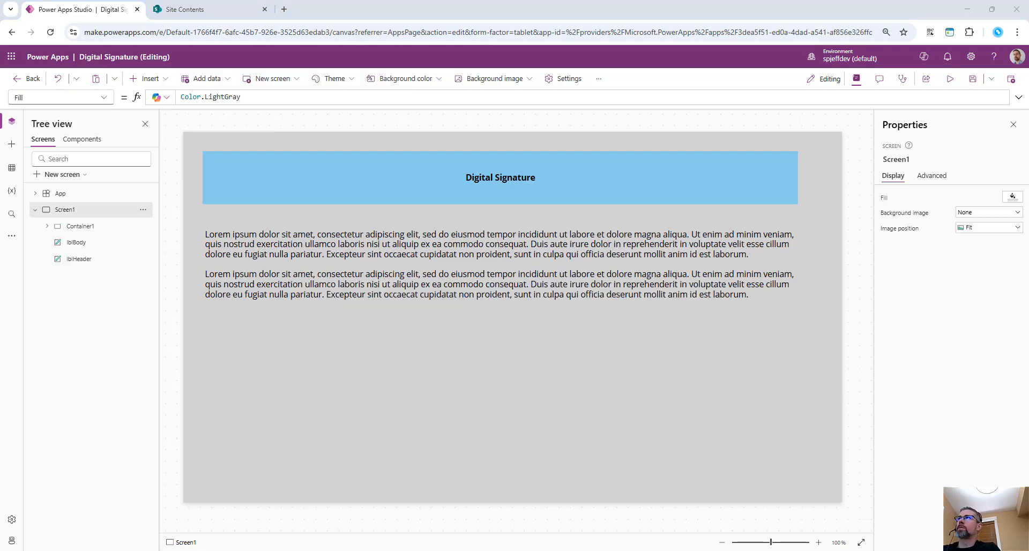
- Insert a rectangle 375 wide and 100 high in the lower part of Screen1, at X 50, Y 590
{"action": "left_click", "coordinate": [146, 78]}
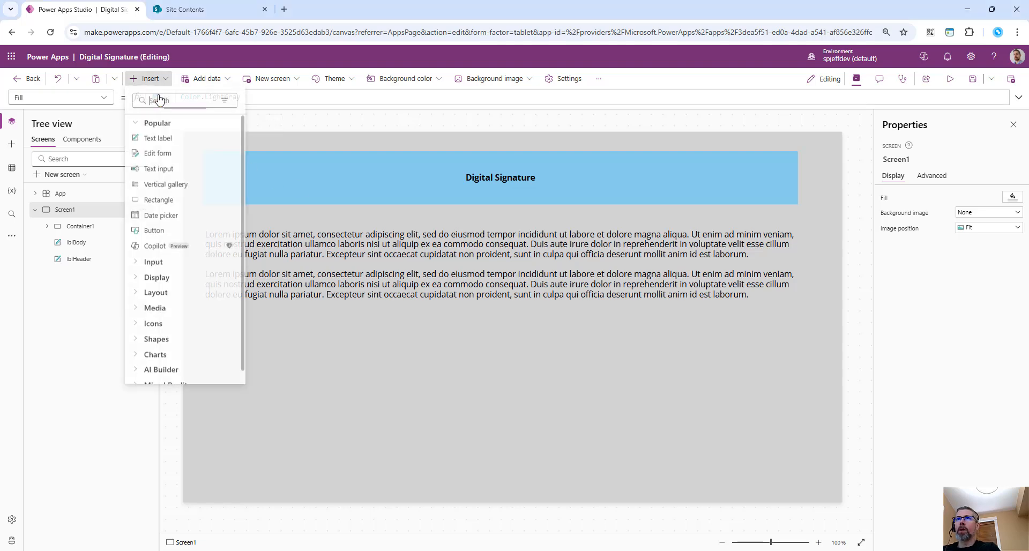
{"action": "type", "text": "rect"}
{"action": "left_click", "coordinate": [175, 139]}
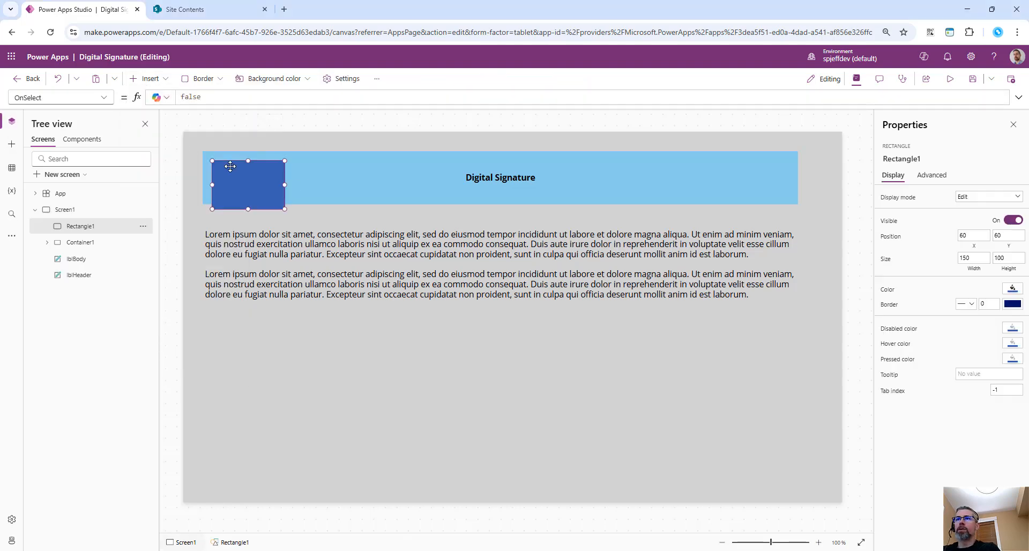
{"action": "left_click_drag", "start_coordinate": [272, 274], "coordinate": [389, 439]}
- Set the rectangle's Fill property to Color.White
{"action": "left_click", "coordinate": [105, 98]}
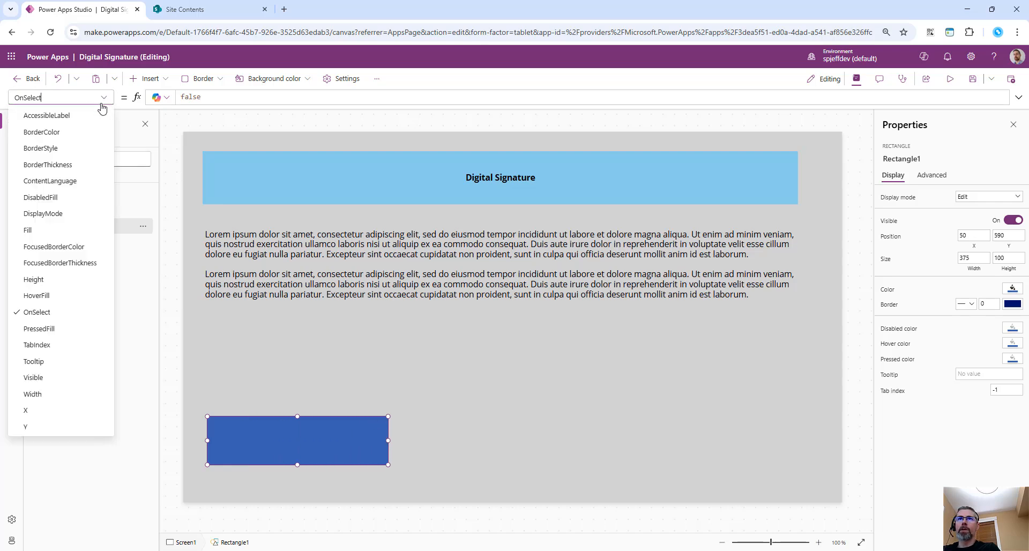
{"action": "left_click", "coordinate": [43, 214]}
{"action": "left_click", "coordinate": [103, 97]}
{"action": "left_click", "coordinate": [28, 230]}
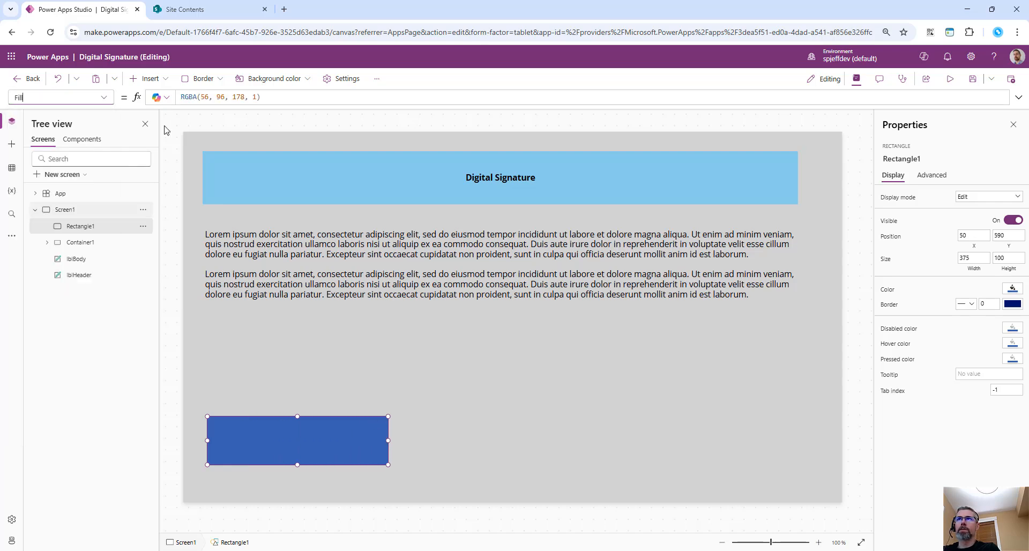
{"action": "type", "text": "white"}
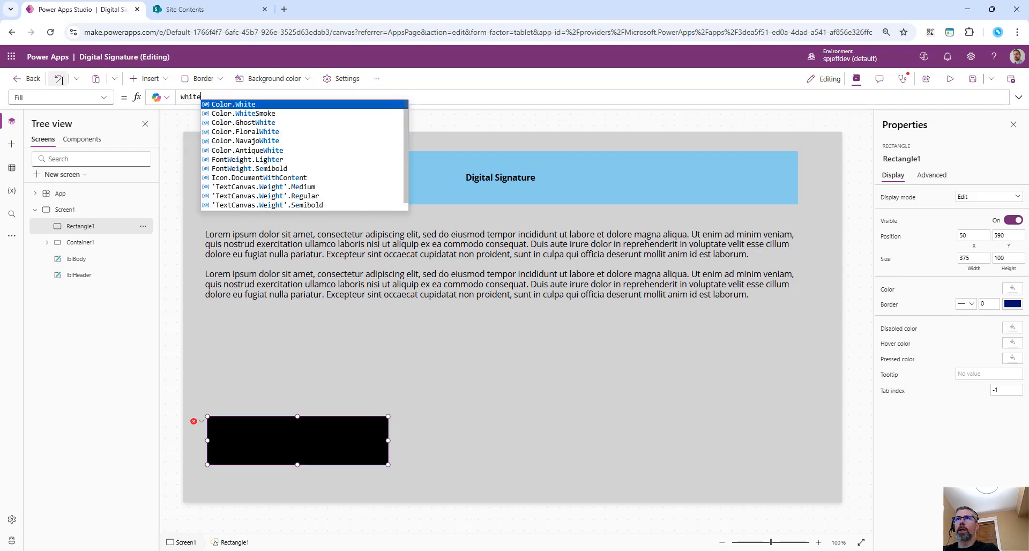
{"action": "left_click", "coordinate": [223, 105]}
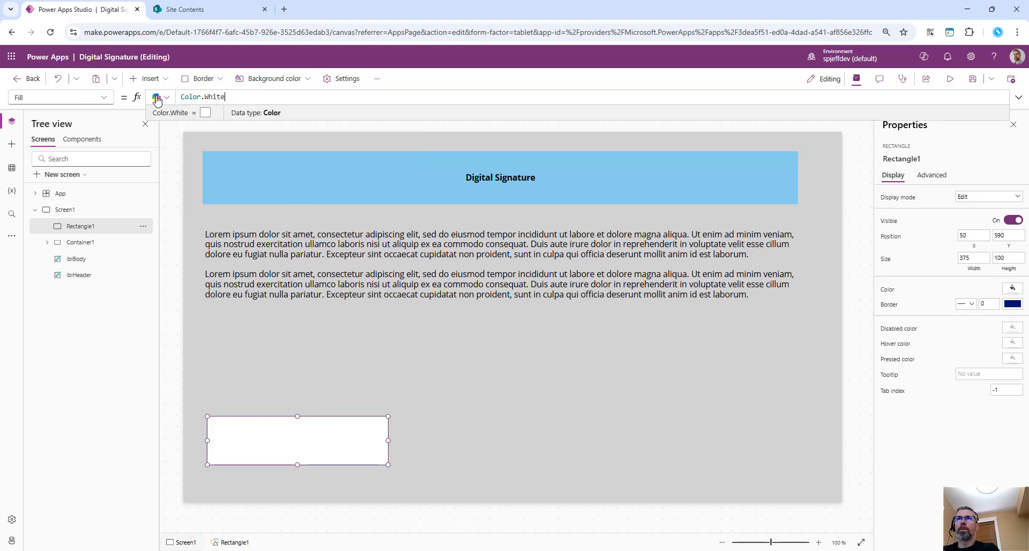
- Insert a text label and place it just above the white rectangle, at X 50, Y 532
{"action": "left_click", "coordinate": [147, 78]}
{"action": "left_click", "coordinate": [164, 137]}
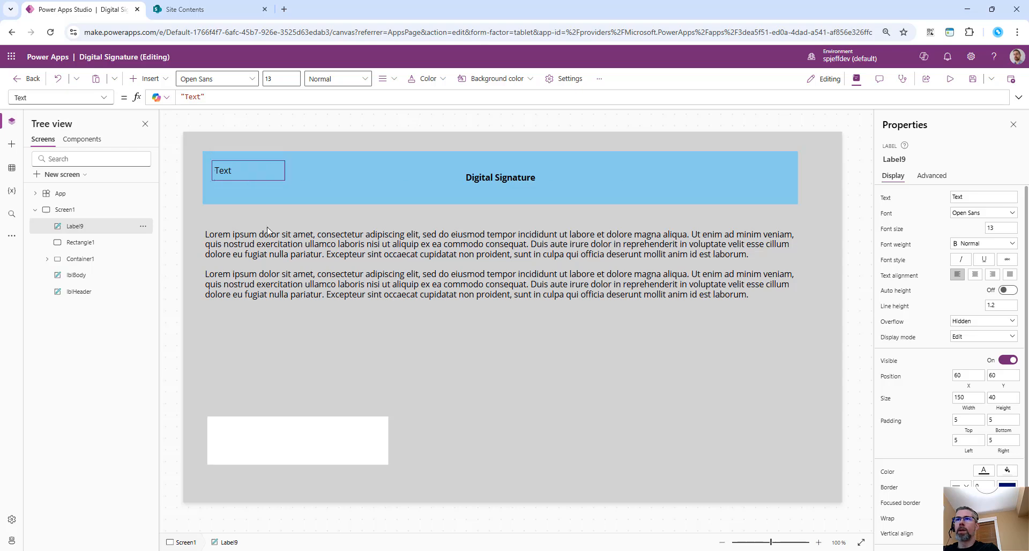
{"action": "left_click_drag", "start_coordinate": [267, 231], "coordinate": [244, 397]}
- Set the new label's text to "Customer Signature" and widen the label to 326
{"action": "left_click", "coordinate": [197, 98]}
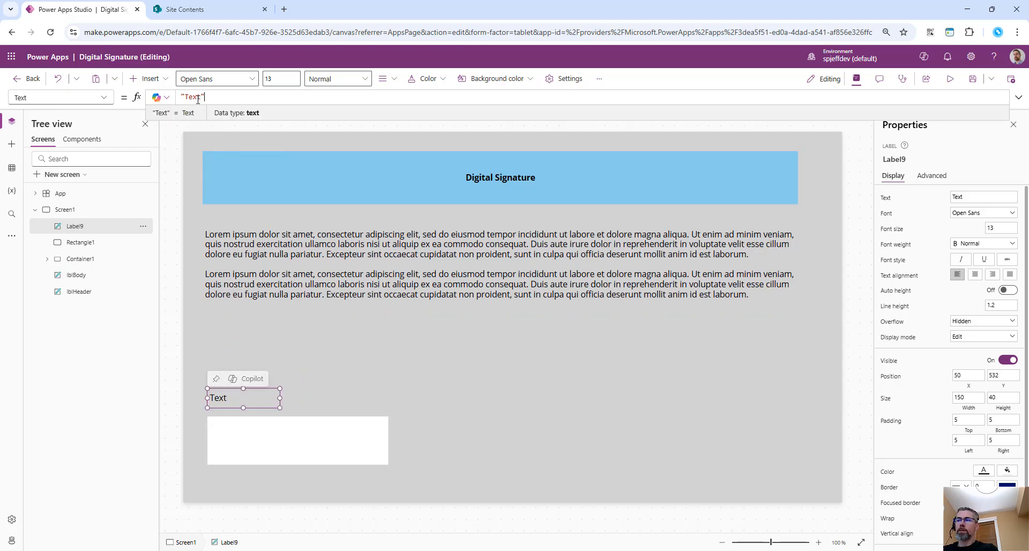
{"action": "double_click", "coordinate": [197, 100]}
{"action": "type", "text": "Customer"}
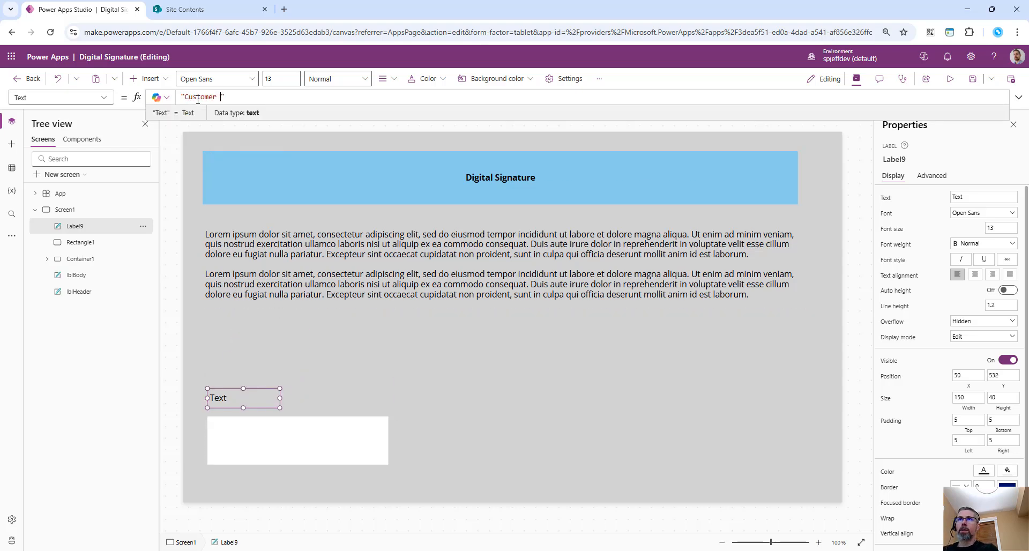
{"action": "type", "text": " Signature"}
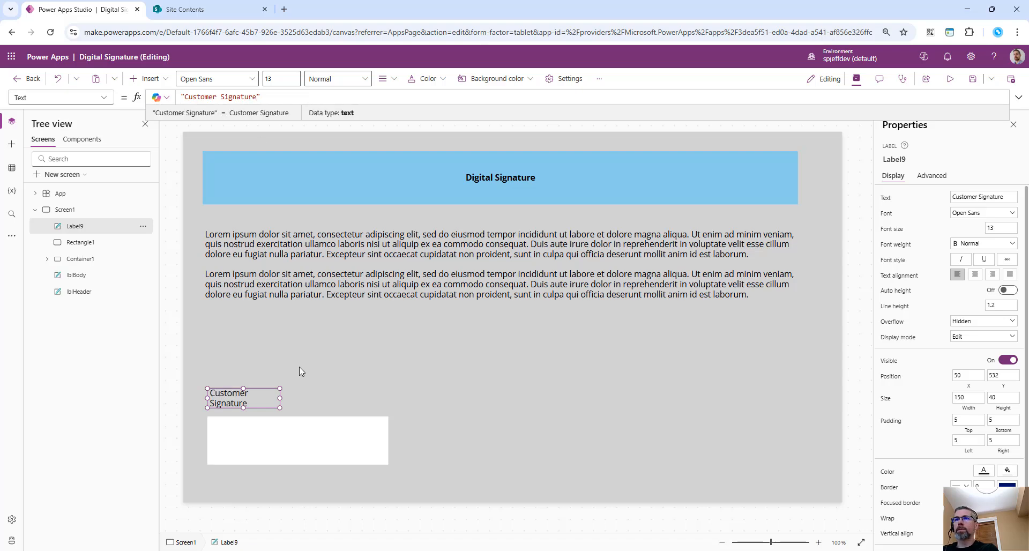
{"action": "left_click_drag", "start_coordinate": [279, 397], "coordinate": [365, 397]}
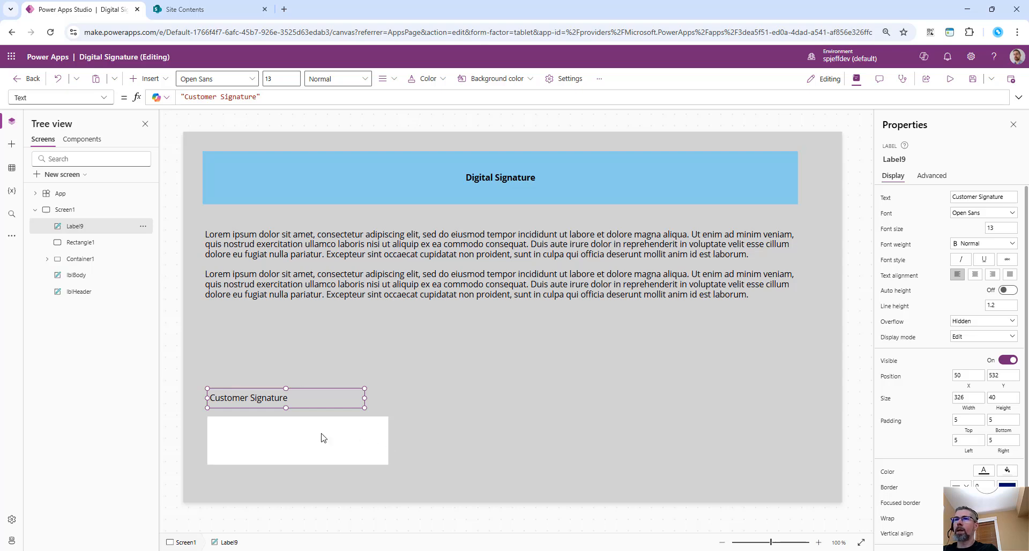
- Duplicate the Customer Signature label and place the copy beside it on the same row, at X 494, Y 532
{"action": "key", "text": "ctrl+c"}
{"action": "key", "text": "ctrl+v"}
{"action": "mouse_move", "coordinate": [305, 399]}
{"action": "left_mouse_down"}
{"action": "mouse_move", "coordinate": [509, 401]}
{"action": "mouse_move", "coordinate": [498, 392]}
{"action": "left_mouse_up"}
- Shorten the text of the original label above the white rectangle to "Signature"
{"action": "left_click", "coordinate": [247, 398]}
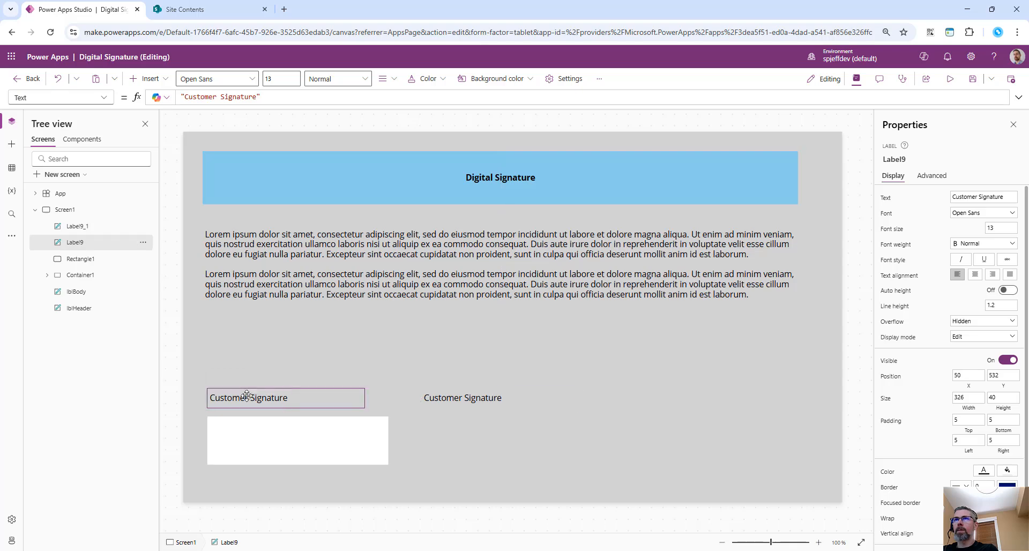
{"action": "double_click", "coordinate": [208, 98]}
{"action": "key", "text": "Delete"}
{"action": "key", "text": "Delete"}
{"action": "left_click", "coordinate": [316, 245]}
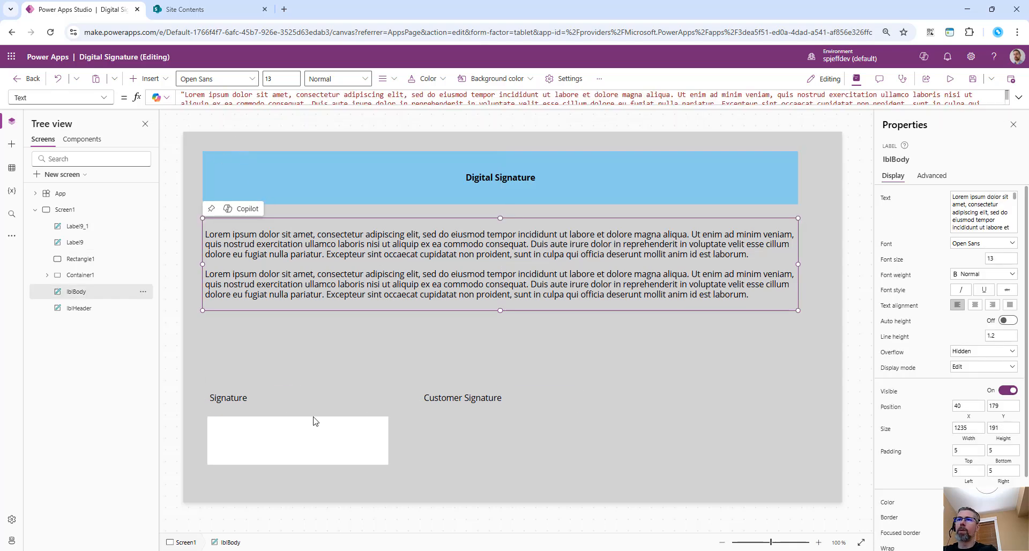
{"action": "left_click", "coordinate": [228, 397]}
- Change the copied label's text to "Date"
{"action": "left_click", "coordinate": [471, 397]}
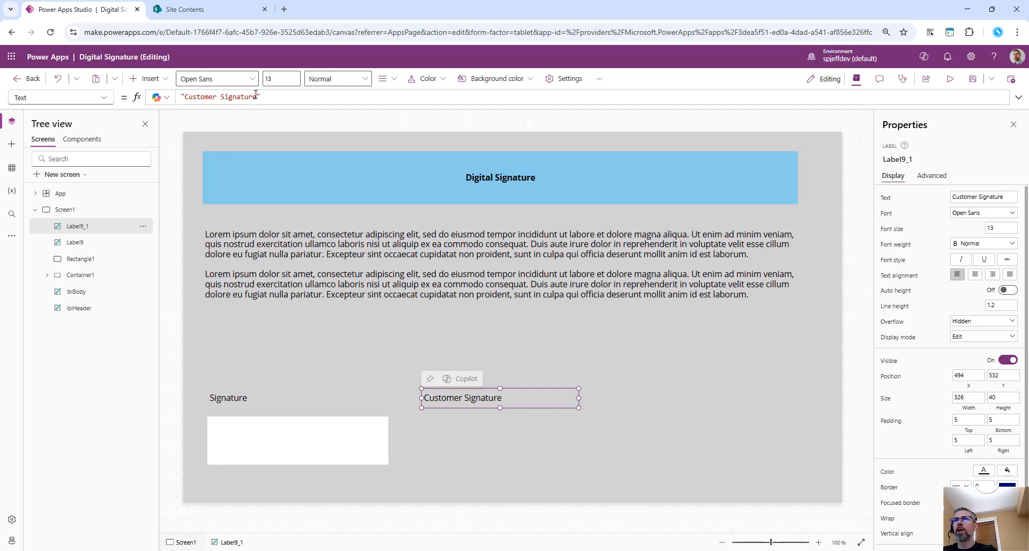
{"action": "left_click_drag", "start_coordinate": [256, 96], "coordinate": [200, 98]}
{"action": "key", "text": "Delete"}
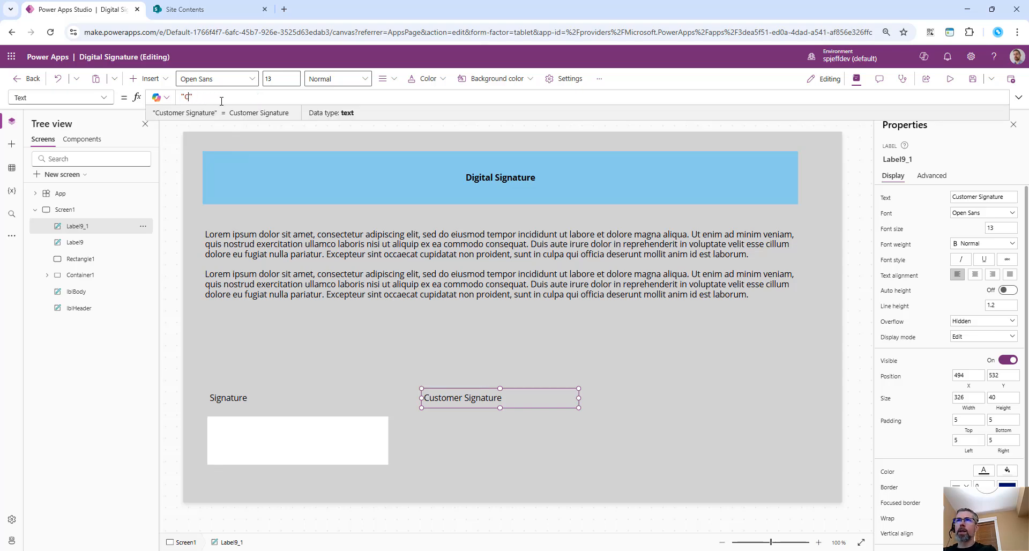
- Duplicate the white rectangle and place the copy under the Date label, at X 494, Y 590
{"action": "left_click", "coordinate": [332, 451]}
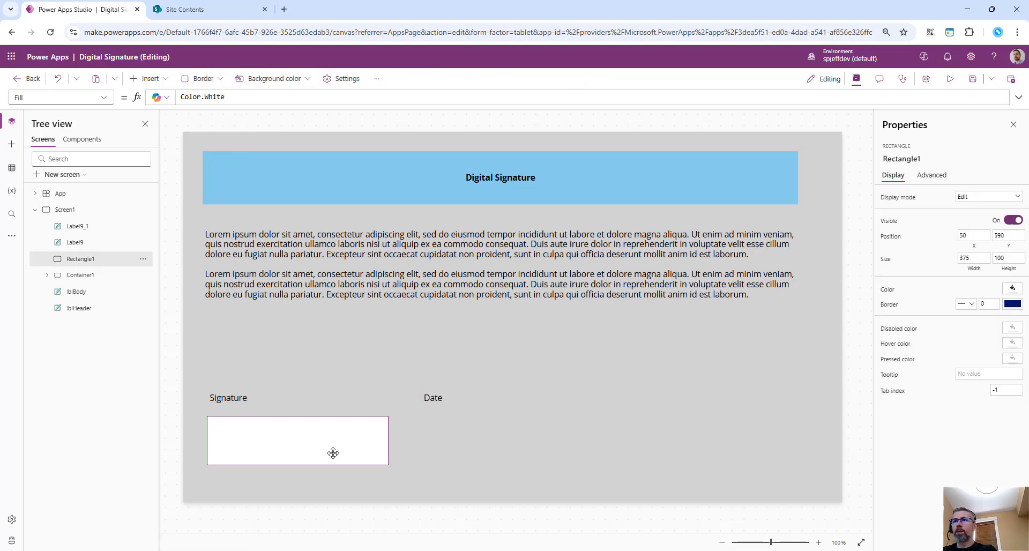
{"action": "key", "text": "ctrl+c"}
{"action": "key", "text": "ctrl+v"}
{"action": "left_click_drag", "start_coordinate": [410, 445], "coordinate": [553, 436]}
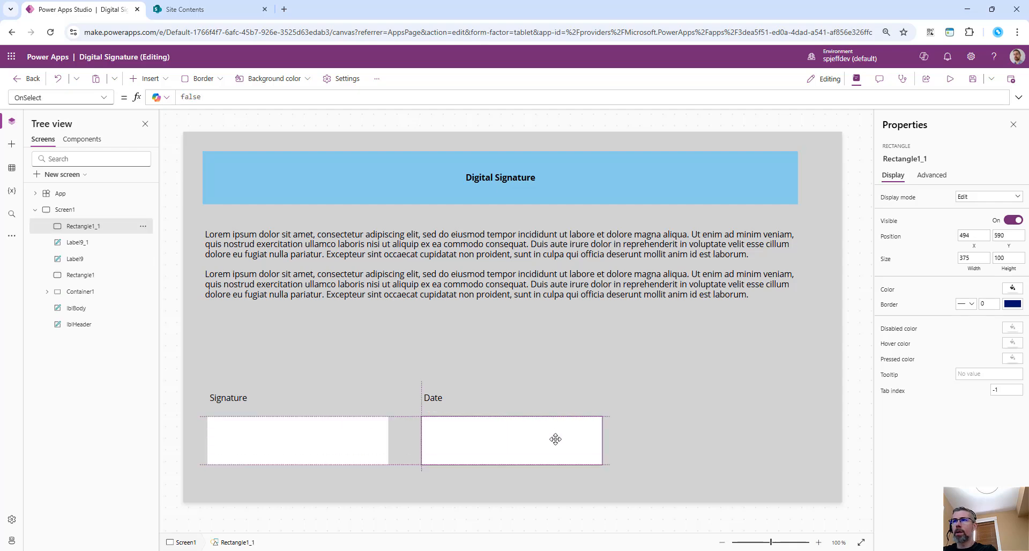
{"action": "left_click", "coordinate": [379, 321]}
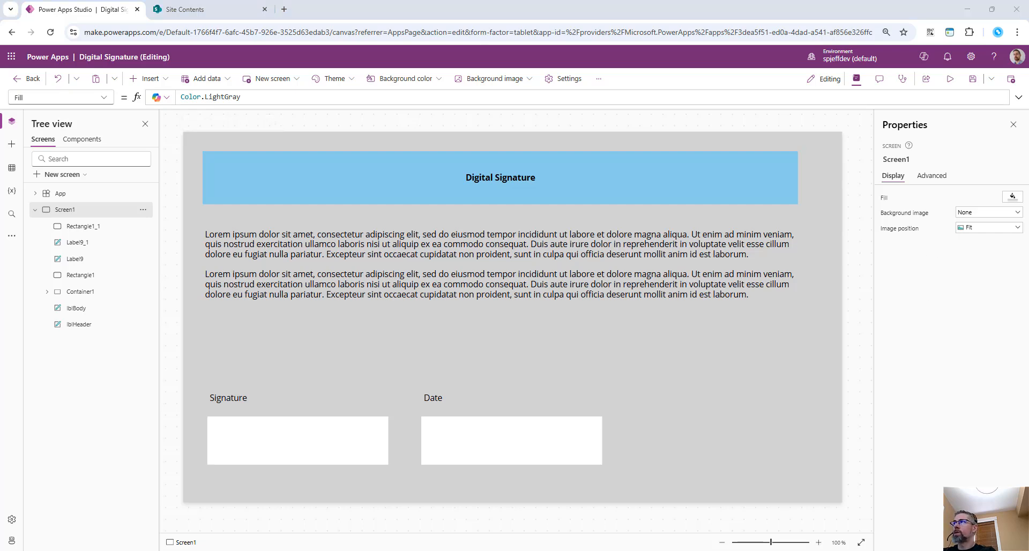
- Insert an Image control on Screen1
{"action": "left_click", "coordinate": [286, 424]}
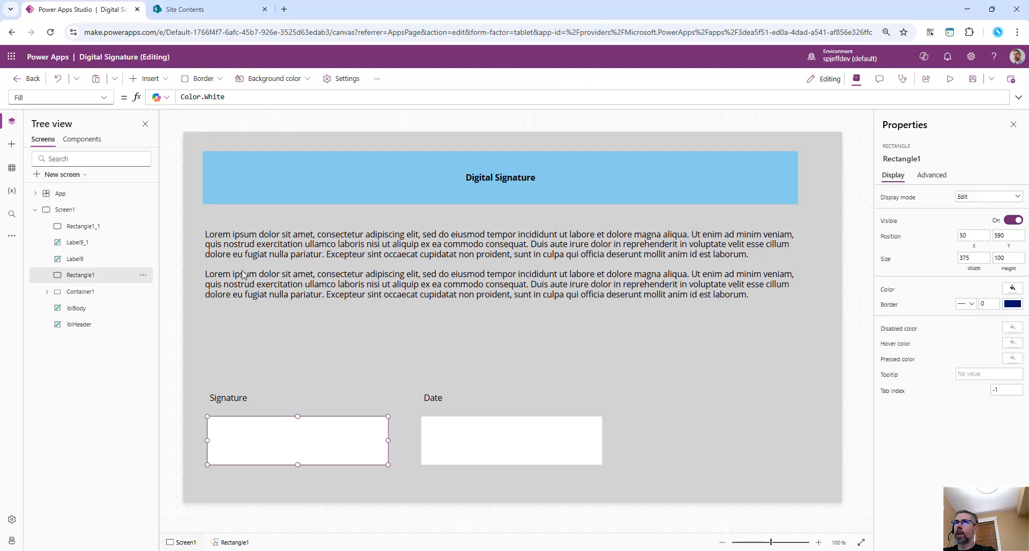
{"action": "left_click", "coordinate": [148, 78]}
{"action": "type", "text": "image"}
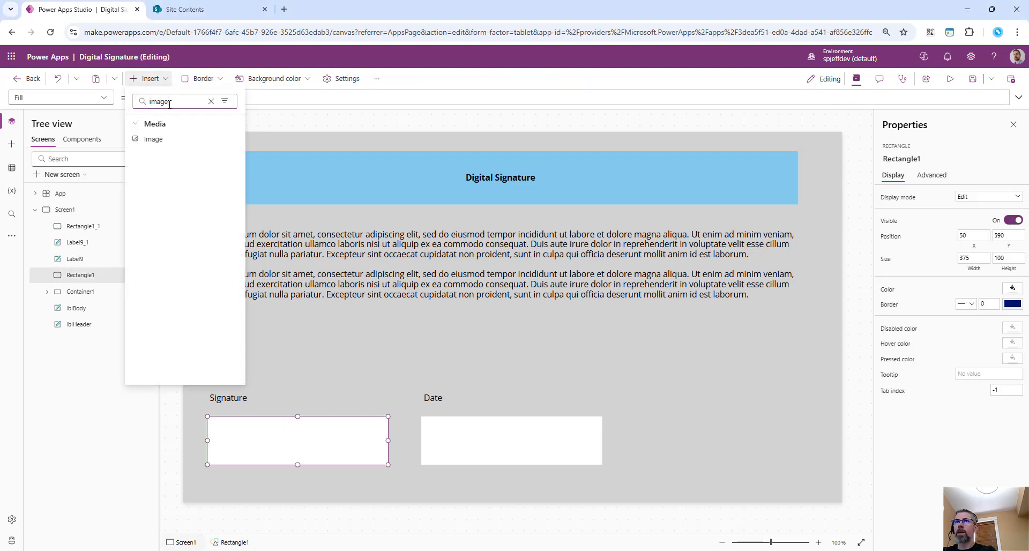
{"action": "left_click", "coordinate": [154, 139]}
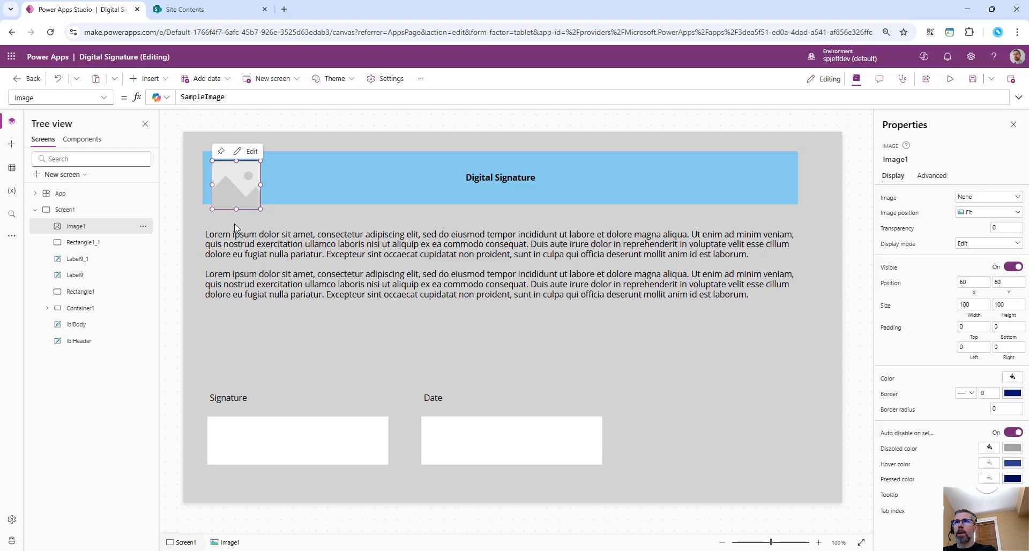
- Fit the new image over the white box under the Signature label and set its Image property to PenInput1_1.Image
{"action": "mouse_move", "coordinate": [233, 196]}
{"action": "left_mouse_down"}
{"action": "mouse_move", "coordinate": [270, 294]}
{"action": "mouse_move", "coordinate": [257, 436]}
{"action": "mouse_move", "coordinate": [388, 440]}
{"action": "left_mouse_up"}
{"action": "left_click", "coordinate": [267, 97]}
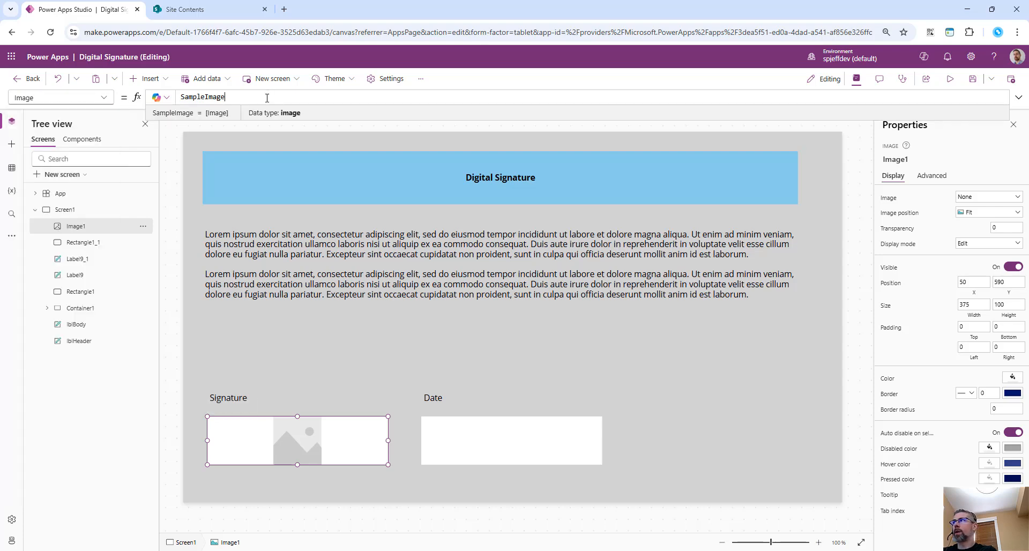
{"action": "key", "text": "ctrl+a"}
{"action": "type", "text": "pen"}
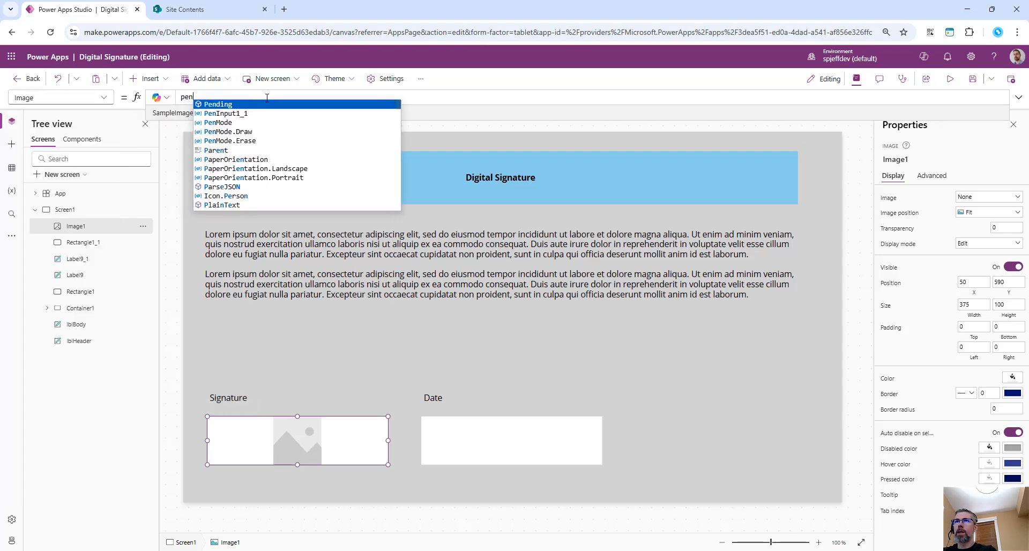
{"action": "key", "text": "Down"}
{"action": "key", "text": "Tab"}
{"action": "type", "text": ".im"}
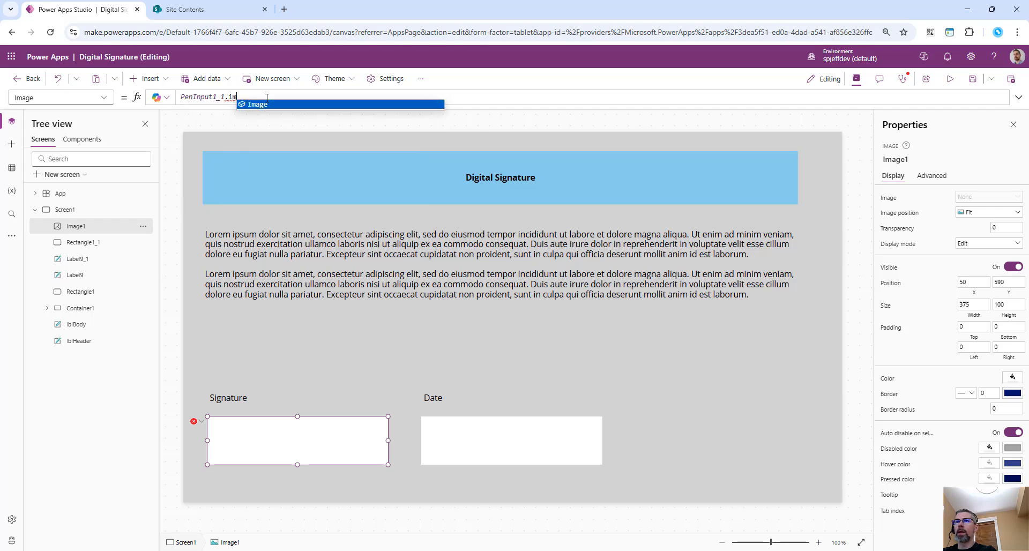
{"action": "key", "text": "Tab"}
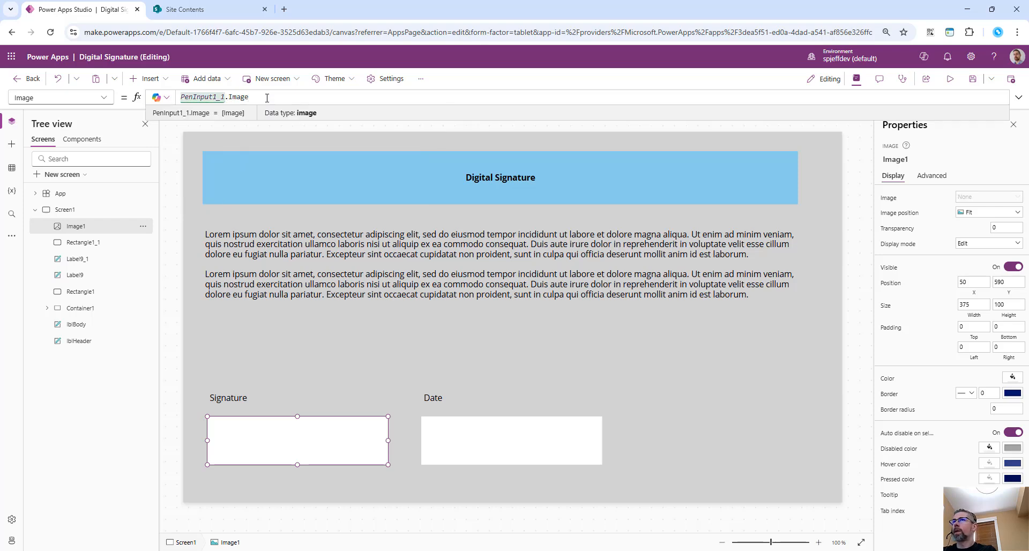
- Set the signature image's ImagePosition property to ImagePosition.Fill
{"action": "left_click", "coordinate": [109, 103]}
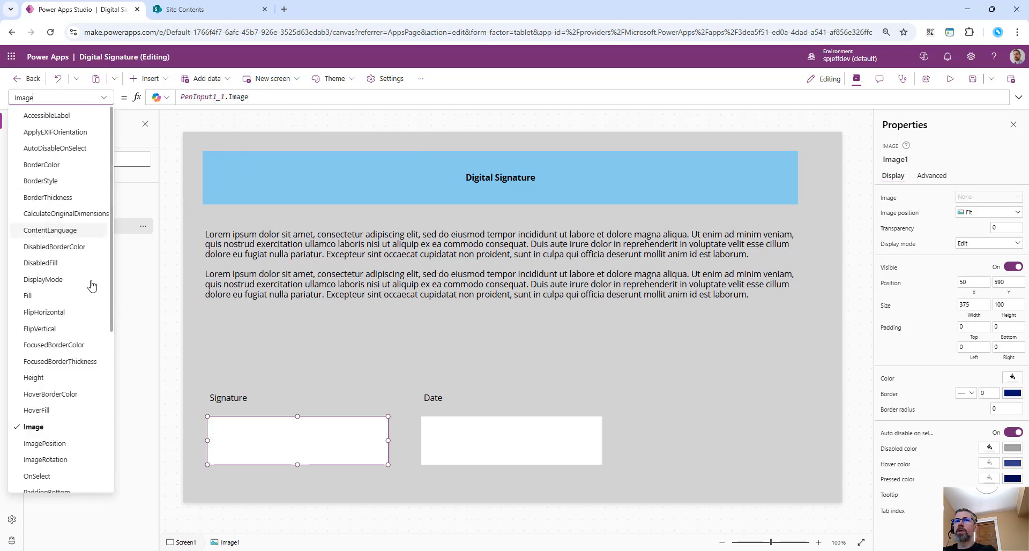
{"action": "left_click", "coordinate": [65, 446]}
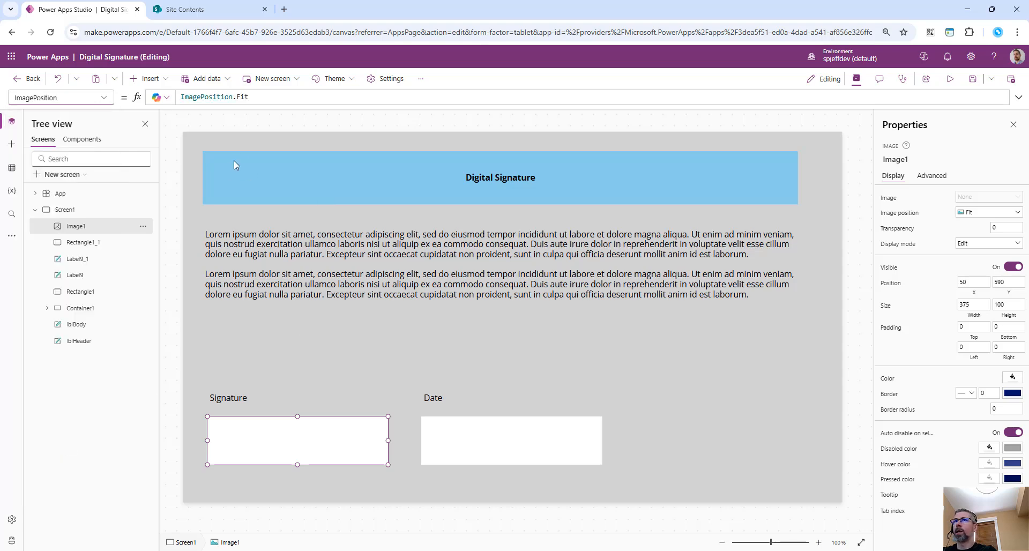
{"action": "double_click", "coordinate": [263, 99]}
{"action": "type", "text": "Fill"}
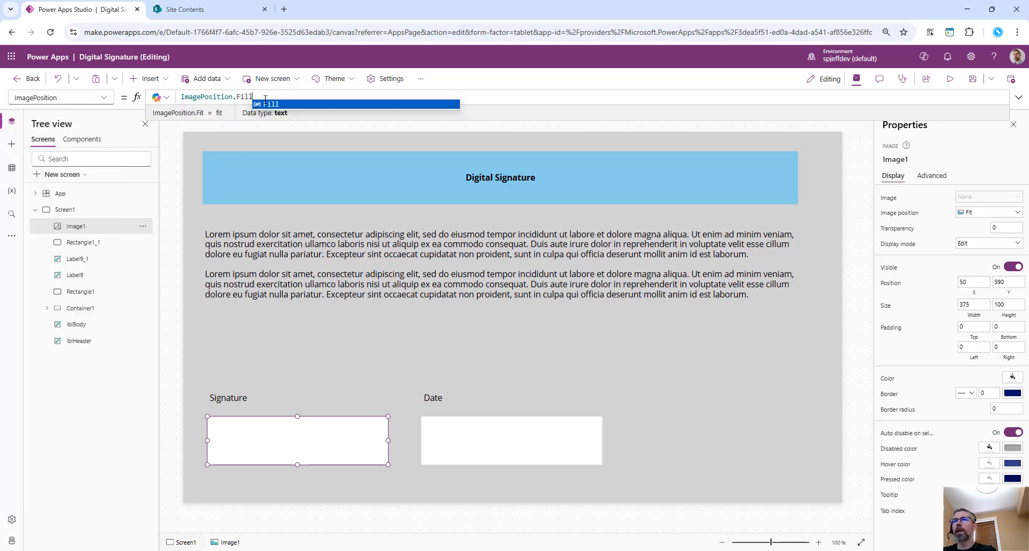
- Set the signature image's OnSelect formula to Set(varShowSignature,true)
{"action": "left_click", "coordinate": [104, 103]}
{"action": "scroll", "coordinate": [75, 367], "scroll_direction": "down", "scroll_amount": 3}
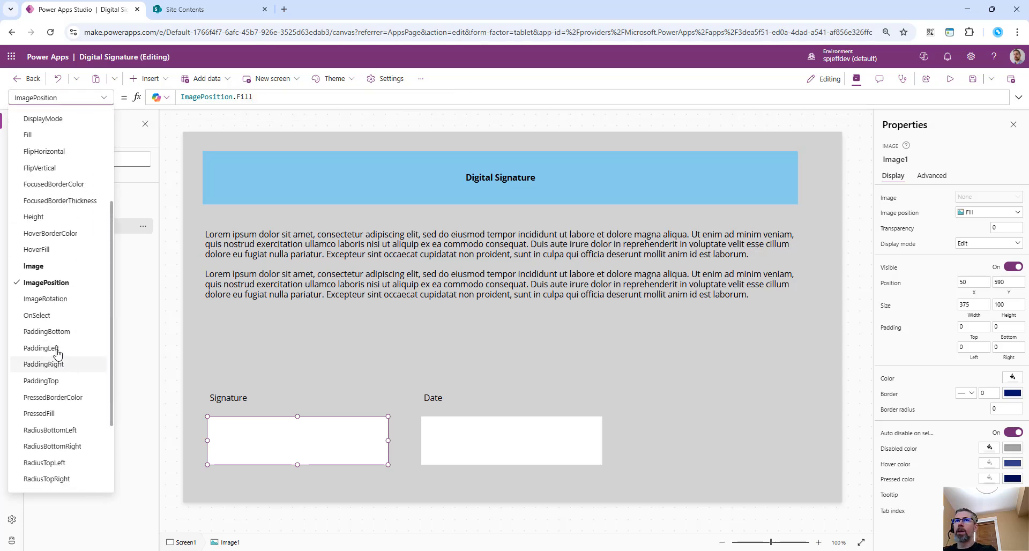
{"action": "left_click", "coordinate": [54, 315]}
{"action": "left_click", "coordinate": [278, 102]}
{"action": "key", "text": "ctrl+a"}
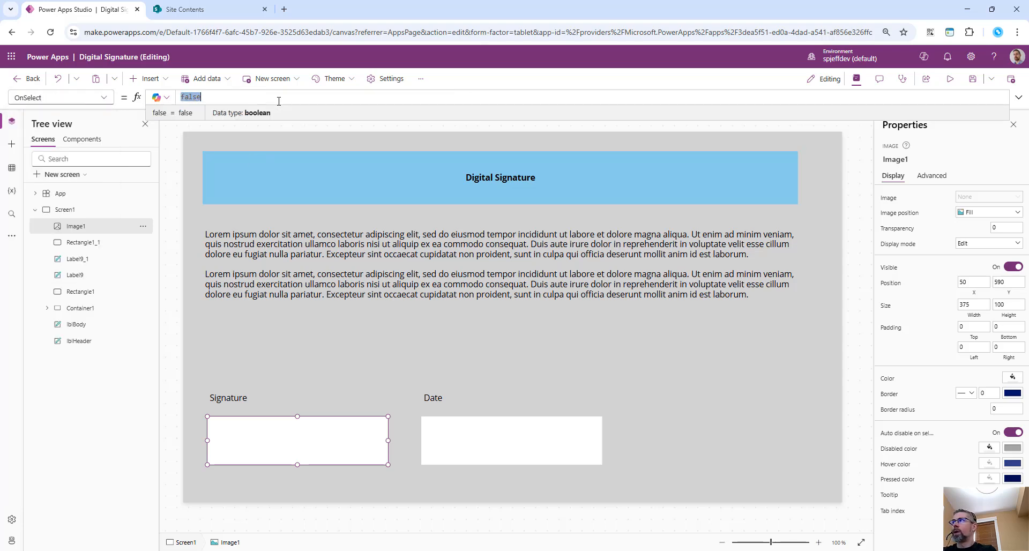
{"action": "type", "text": "Set(var"}
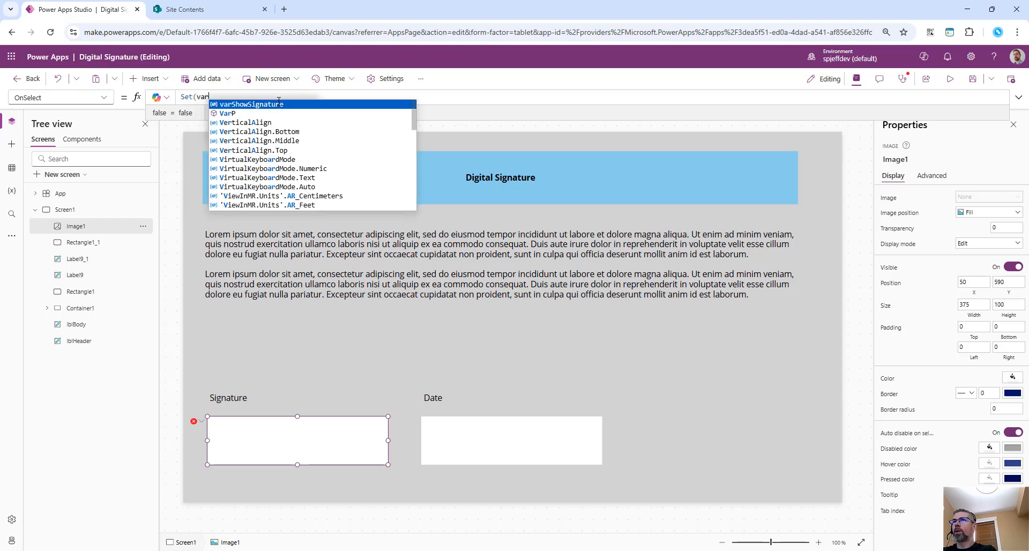
{"action": "key", "text": "Tab"}
{"action": "type", "text": ",true)"}
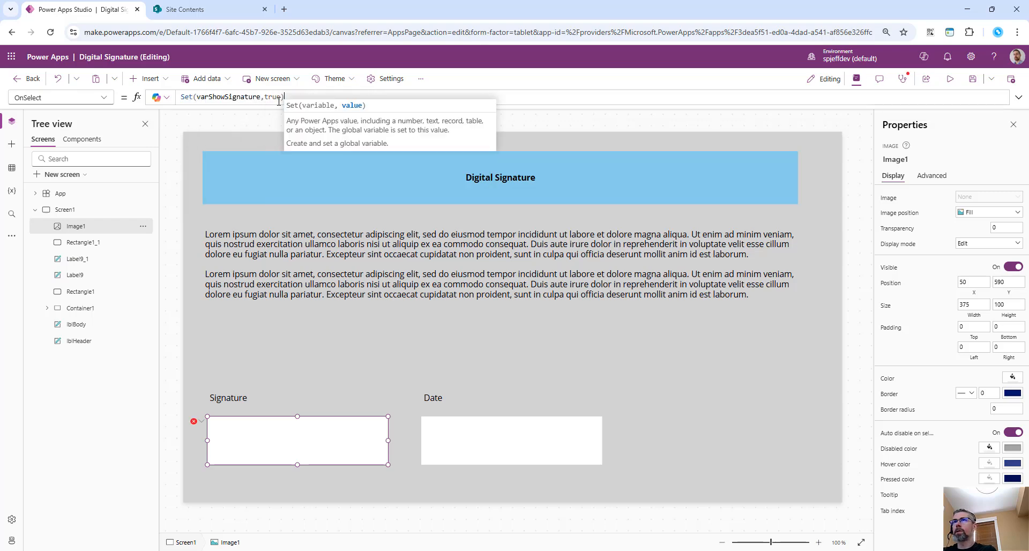
- Delete the white rectangle under the Date label
{"action": "left_click", "coordinate": [506, 444]}
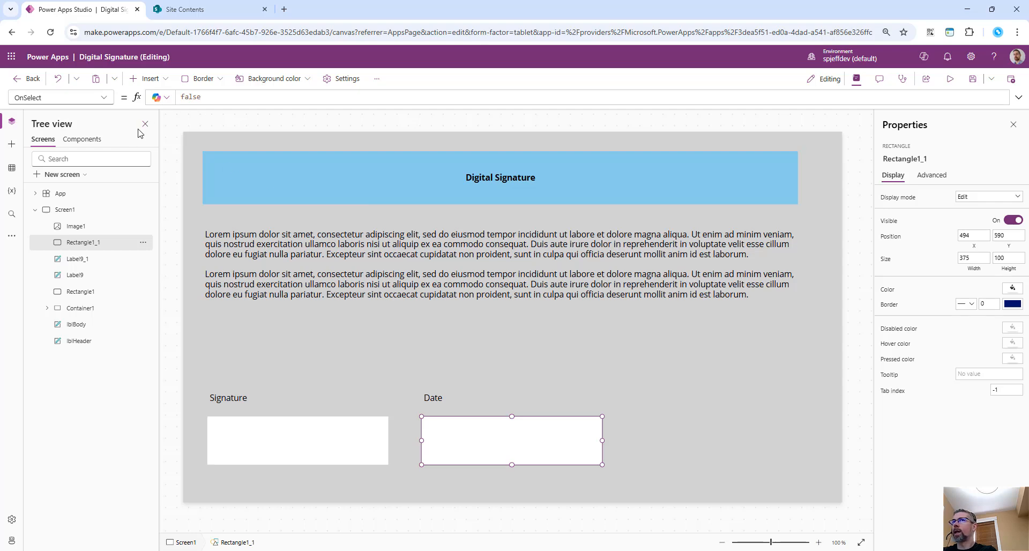
{"action": "left_click", "coordinate": [34, 101]}
{"action": "type", "text": "text"}
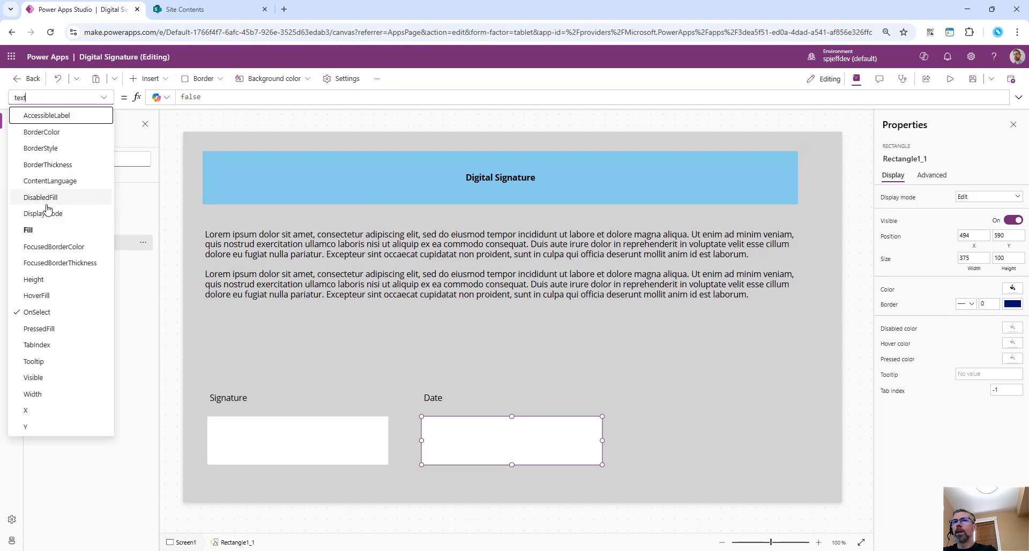
{"action": "left_click", "coordinate": [473, 431]}
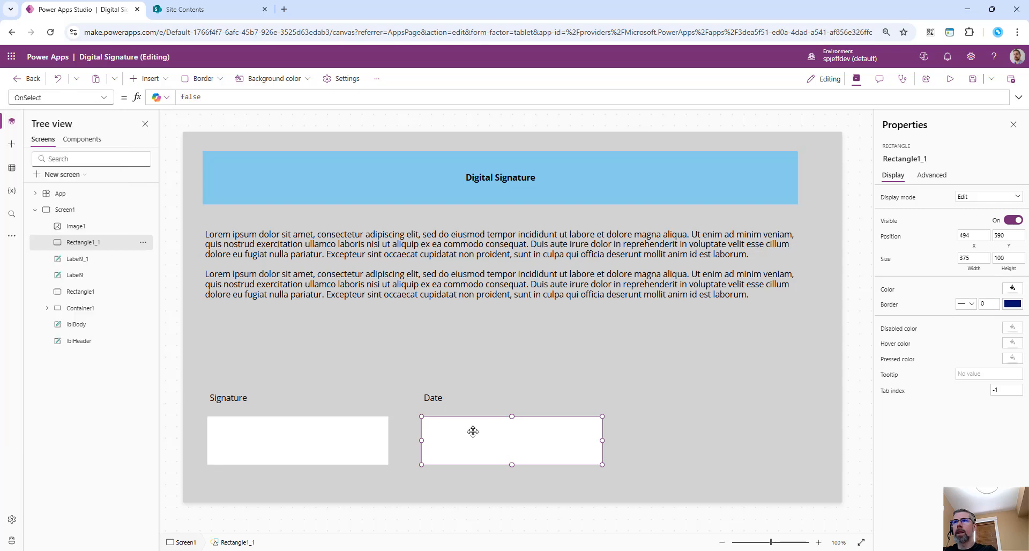
{"action": "left_click", "coordinate": [106, 100]}
{"action": "left_click", "coordinate": [497, 381]}
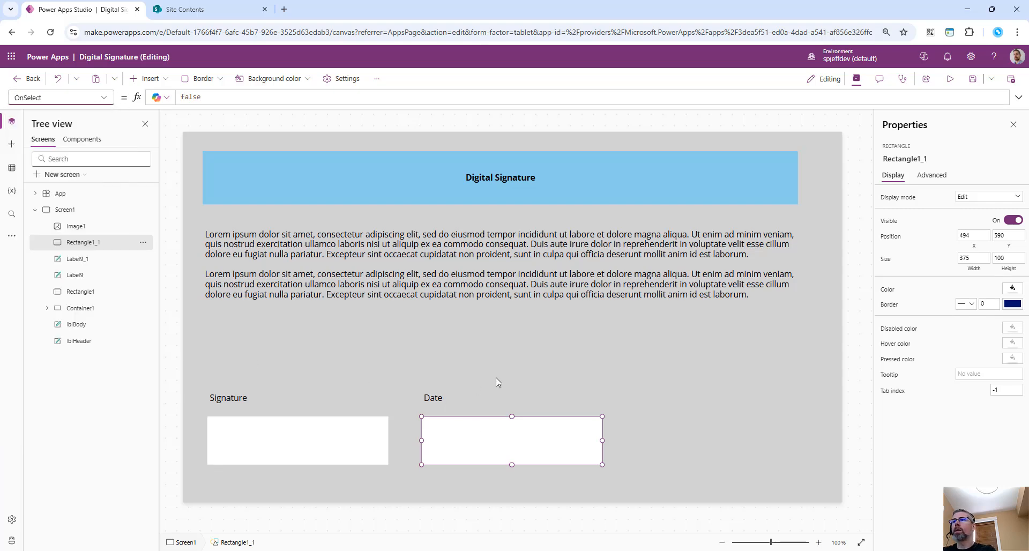
{"action": "key", "text": "Delete"}
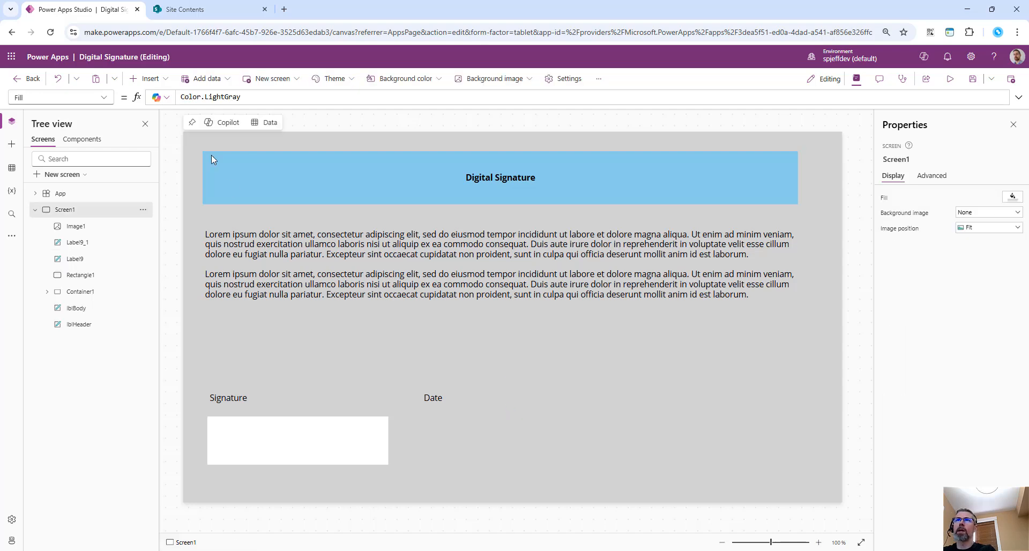
- Insert a text label and place it under the Date label at X 494, Y 590, sized 326 by 100
{"action": "left_click", "coordinate": [148, 79]}
{"action": "type", "text": "label"}
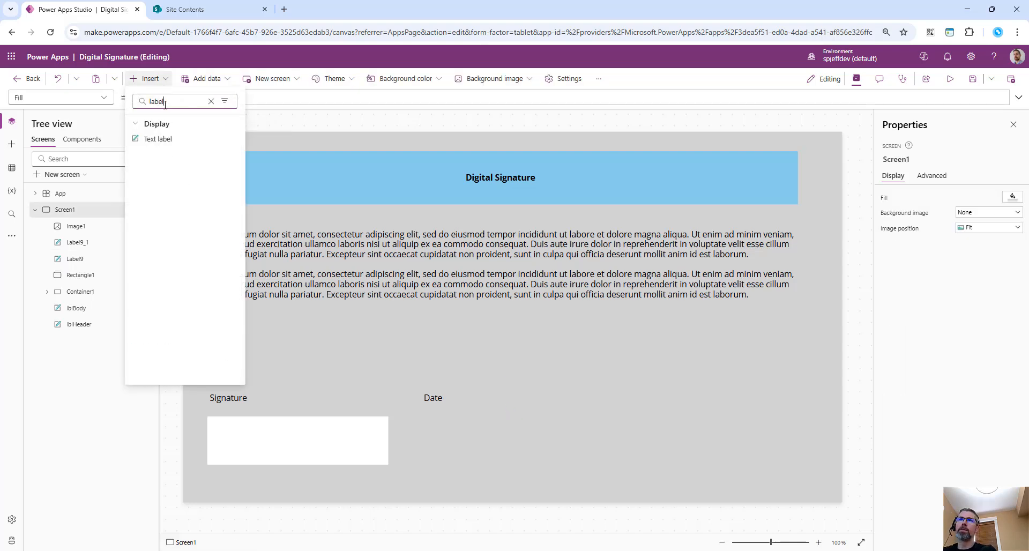
{"action": "left_click", "coordinate": [157, 139]}
{"action": "left_click_drag", "start_coordinate": [243, 163], "coordinate": [579, 415]}
- Set the Text property of the new label under Date to Today()
{"action": "left_click", "coordinate": [225, 97]}
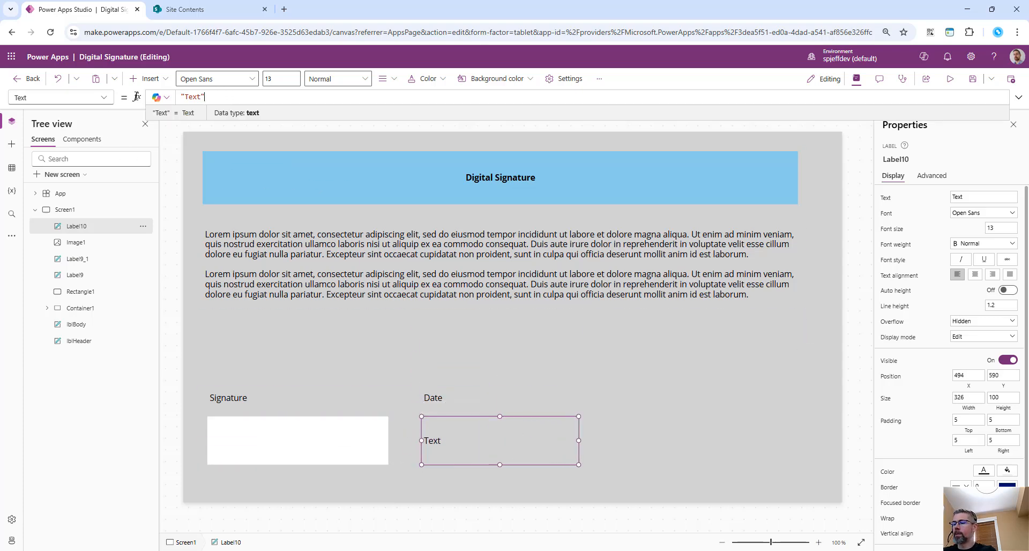
{"action": "key", "text": "ctrl+a"}
{"action": "type", "text": "today()"}
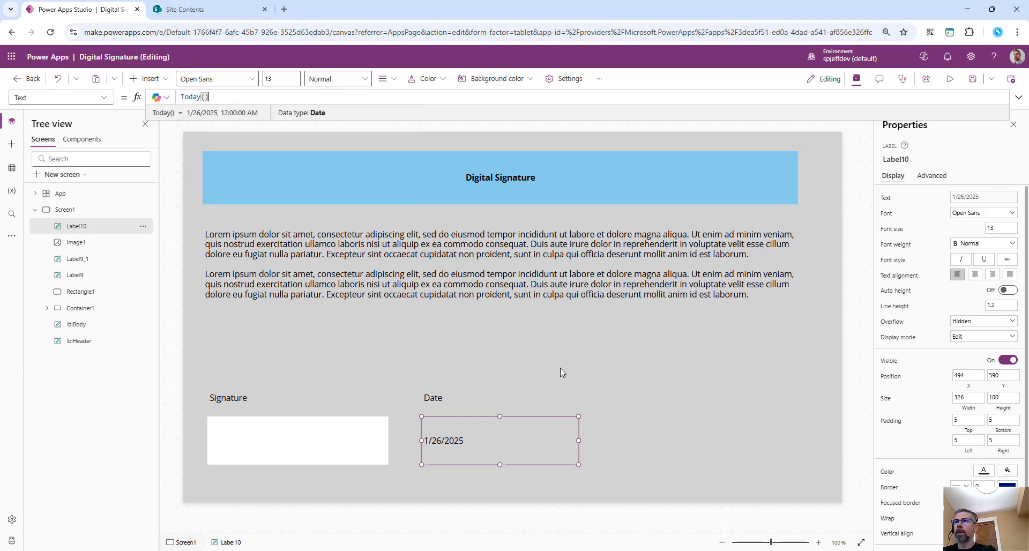
{"action": "left_click", "coordinate": [561, 370]}
- Set the date value label's Fill property to Color.White
{"action": "left_click", "coordinate": [486, 454]}
{"action": "left_click", "coordinate": [22, 97]}
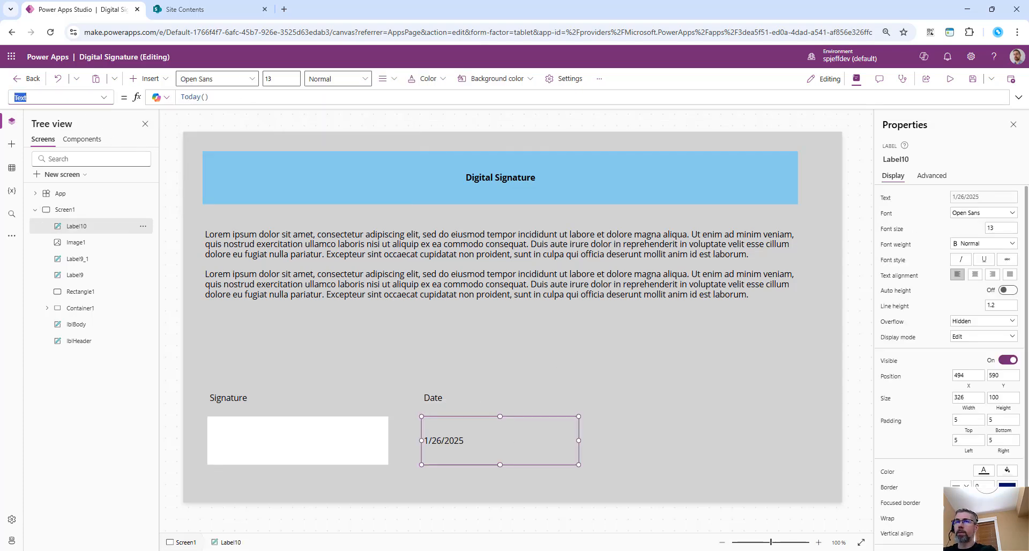
{"action": "type", "text": "fill"}
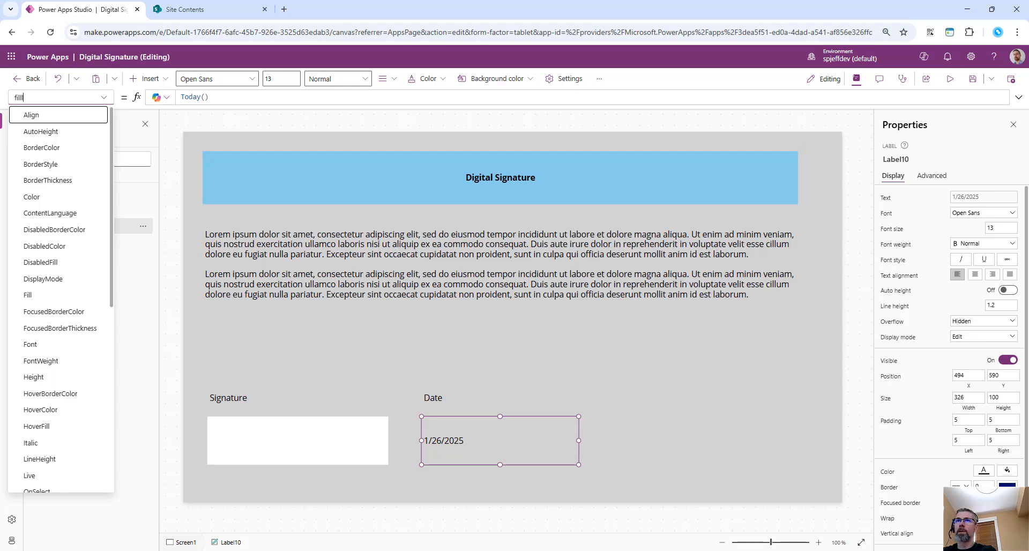
{"action": "key", "text": "Return"}
{"action": "triple_click", "coordinate": [286, 97]}
{"action": "type", "text": "white"}
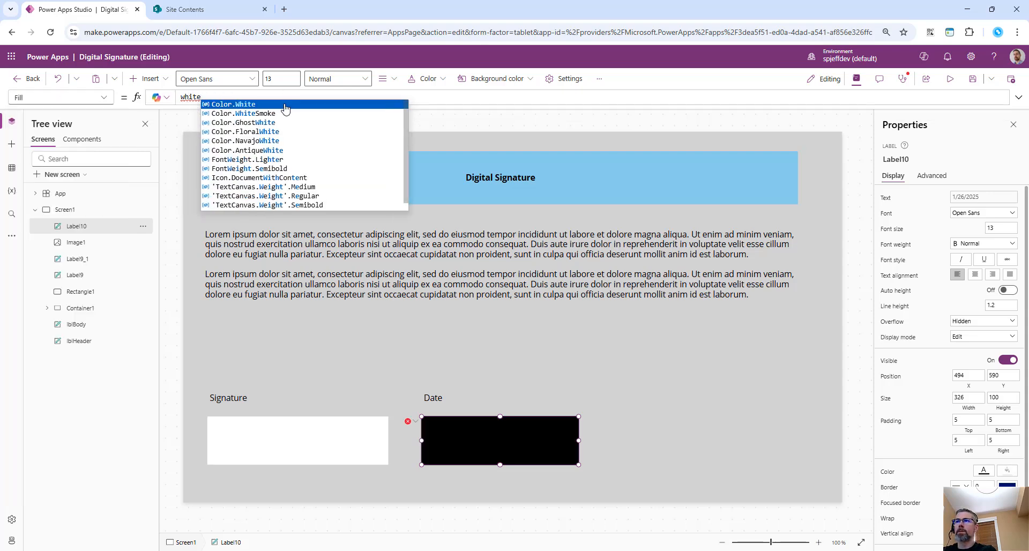
{"action": "left_click", "coordinate": [286, 107]}
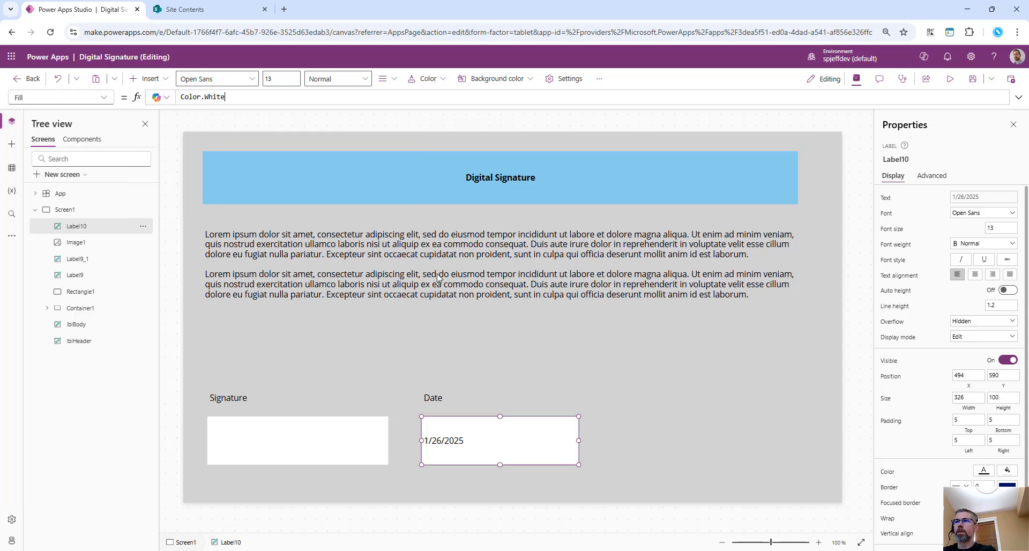
{"action": "left_click", "coordinate": [561, 402]}
- Preview the app, sign in the pop-up opened from the signature image, and reject the test signature
{"action": "left_click", "coordinate": [310, 425]}
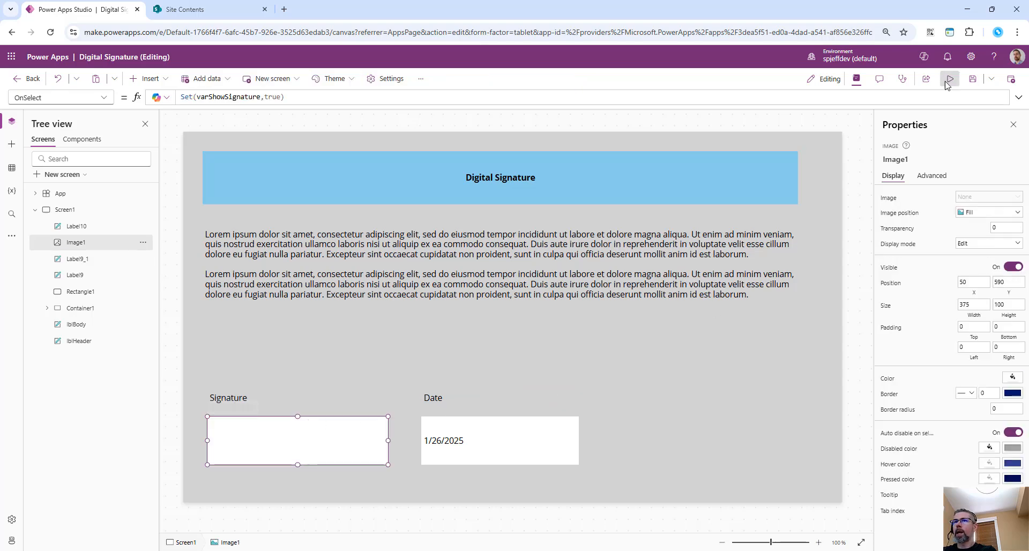
{"action": "key", "text": "F5"}
{"action": "left_click", "coordinate": [270, 444]}
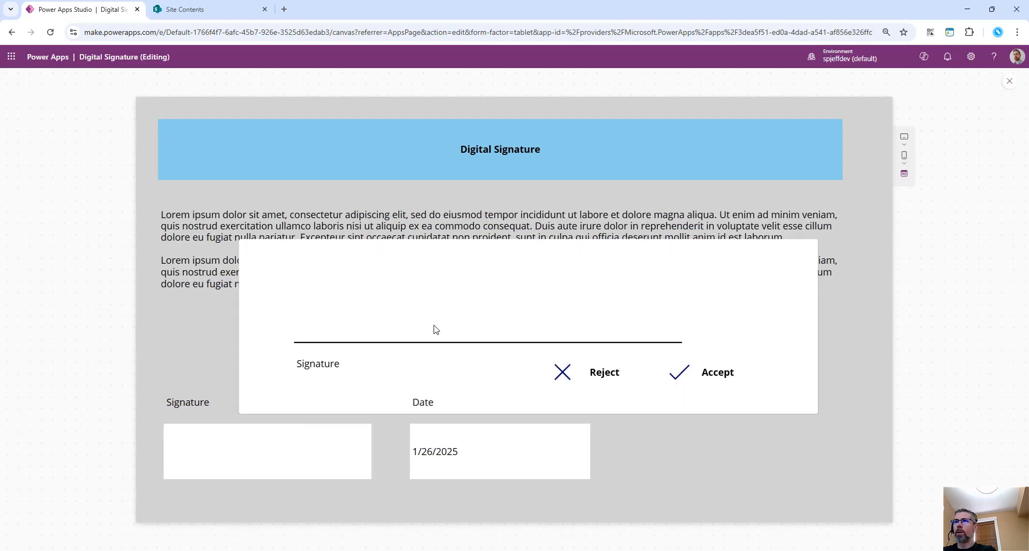
{"action": "mouse_move", "coordinate": [406, 316]}
{"action": "left_mouse_down"}
{"action": "mouse_move", "coordinate": [488, 332]}
{"action": "mouse_move", "coordinate": [517, 314]}
{"action": "left_mouse_up"}
{"action": "mouse_move", "coordinate": [594, 312]}
{"action": "left_mouse_down"}
{"action": "mouse_move", "coordinate": [603, 351]}
{"action": "mouse_move", "coordinate": [709, 316]}
{"action": "left_mouse_up"}
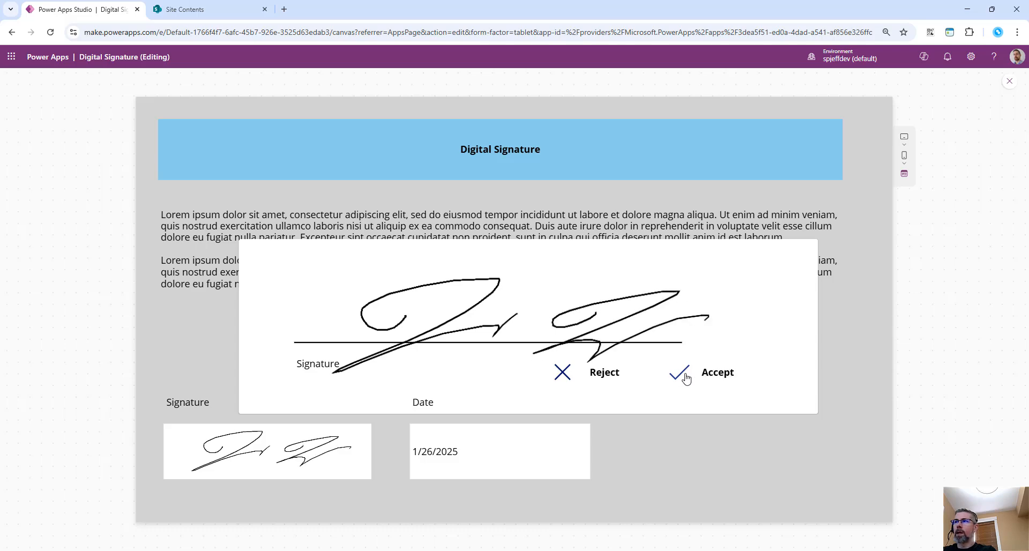
{"action": "left_click", "coordinate": [593, 375]}
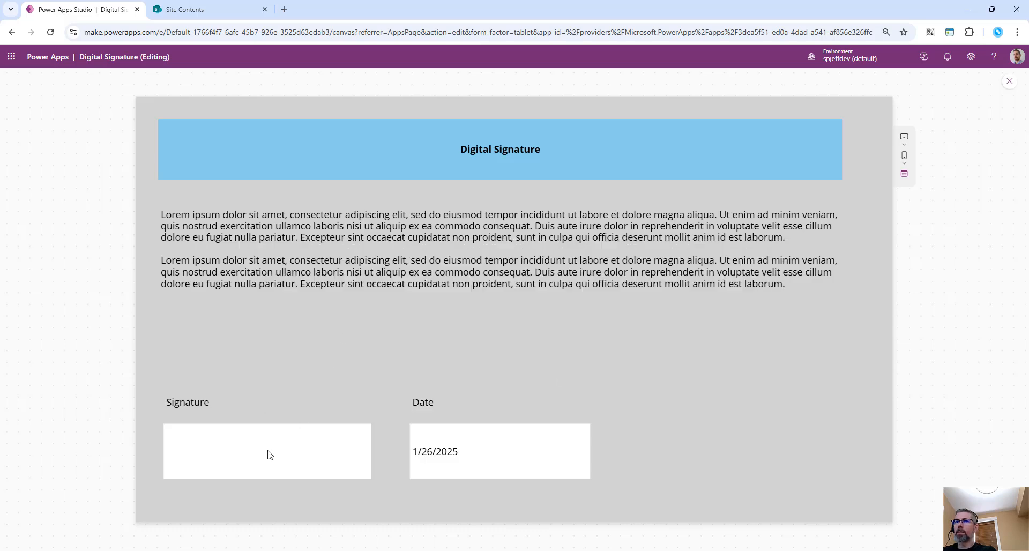
- Draw a second test signature in the pop-up, try to accept it, and reject it
{"action": "left_click", "coordinate": [249, 460]}
{"action": "mouse_move", "coordinate": [325, 325]}
{"action": "left_mouse_down"}
{"action": "mouse_move", "coordinate": [434, 323]}
{"action": "mouse_move", "coordinate": [484, 303]}
{"action": "left_mouse_up"}
{"action": "mouse_move", "coordinate": [520, 303]}
{"action": "left_mouse_down"}
{"action": "mouse_move", "coordinate": [584, 301]}
{"action": "mouse_move", "coordinate": [615, 320]}
{"action": "left_mouse_up"}
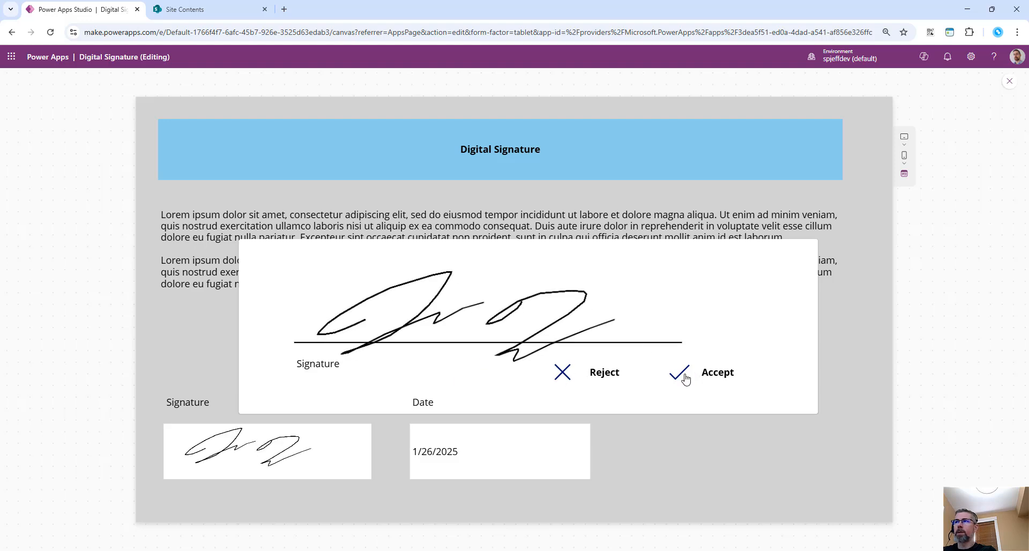
{"action": "left_click_drag", "start_coordinate": [694, 372], "coordinate": [697, 372]}
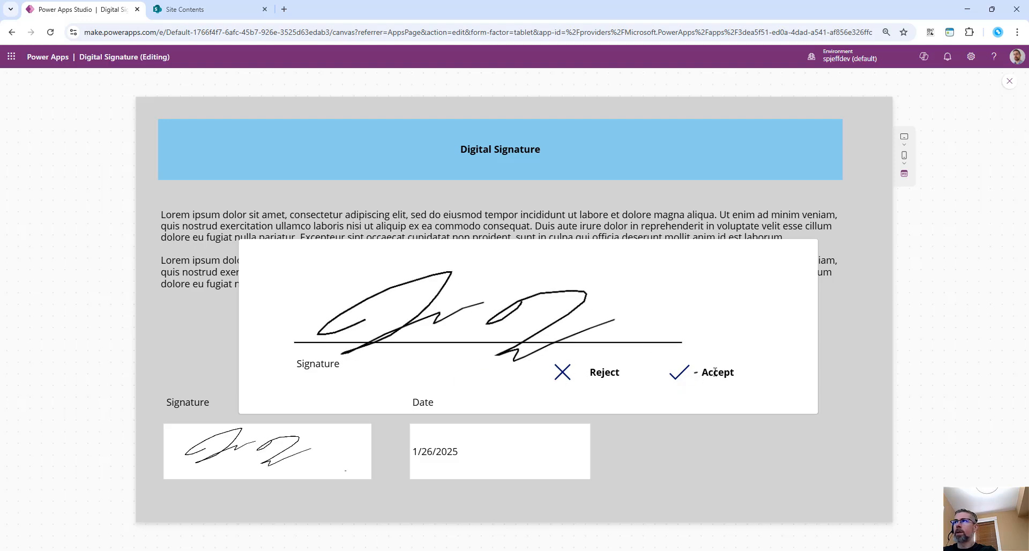
{"action": "left_click", "coordinate": [1009, 83]}
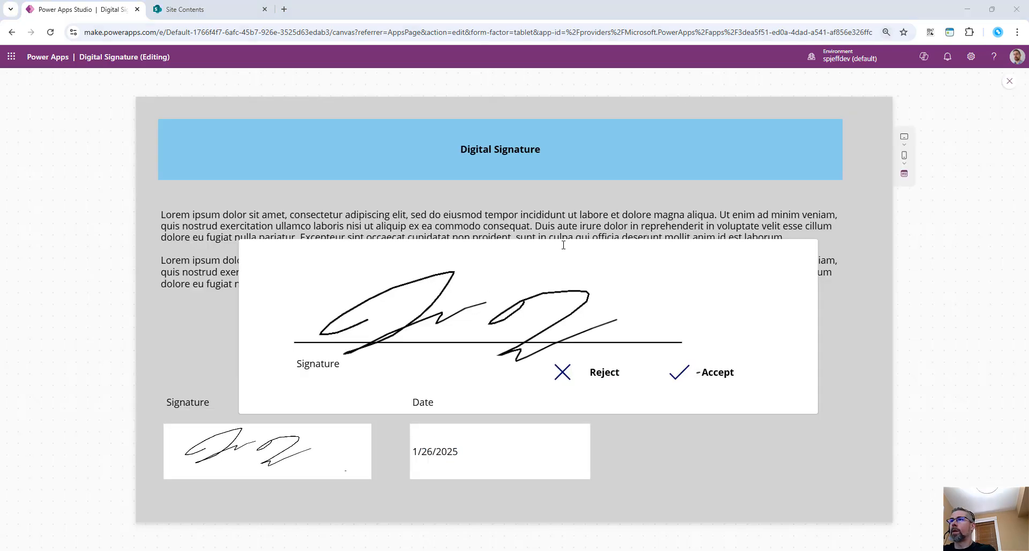
{"action": "left_click", "coordinate": [569, 375]}
- Test accepting a new signature, reopen the pop-up from the signature image, and reject the signature
{"action": "left_click", "coordinate": [237, 455]}
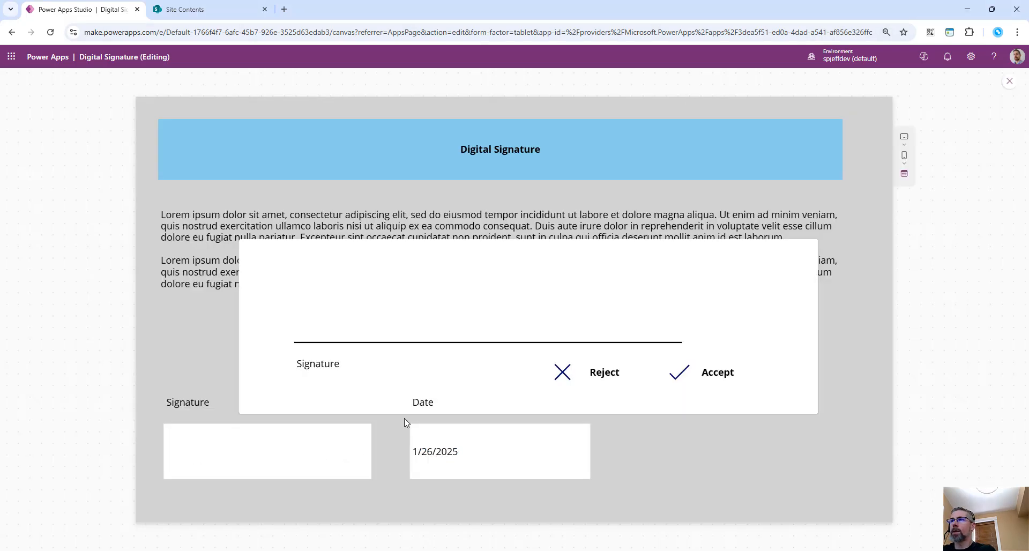
{"action": "mouse_move", "coordinate": [405, 302]}
{"action": "left_mouse_down"}
{"action": "mouse_move", "coordinate": [390, 341]}
{"action": "mouse_move", "coordinate": [458, 320]}
{"action": "left_mouse_up"}
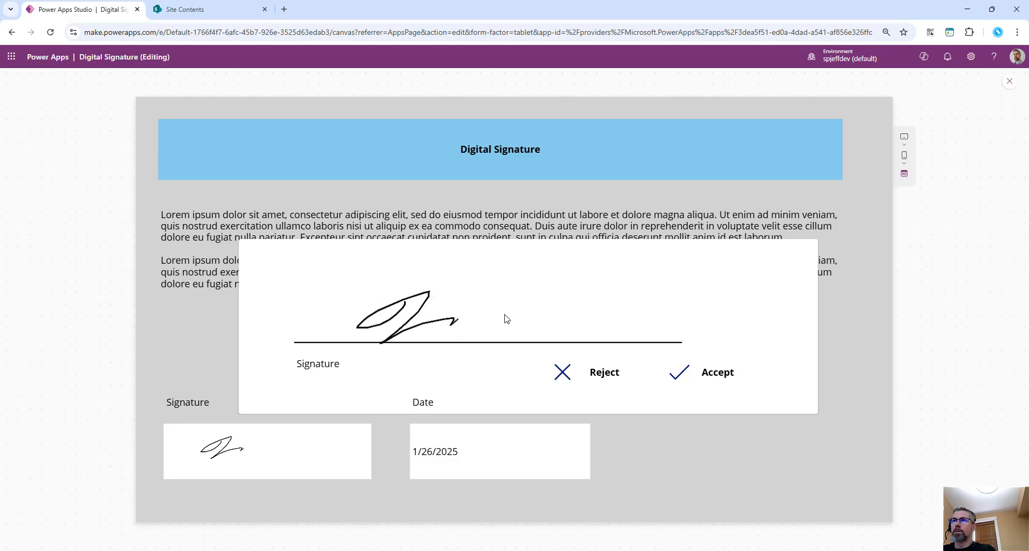
{"action": "left_click_drag", "start_coordinate": [529, 299], "coordinate": [572, 319]}
{"action": "left_click", "coordinate": [717, 376]}
{"action": "left_click", "coordinate": [338, 429]}
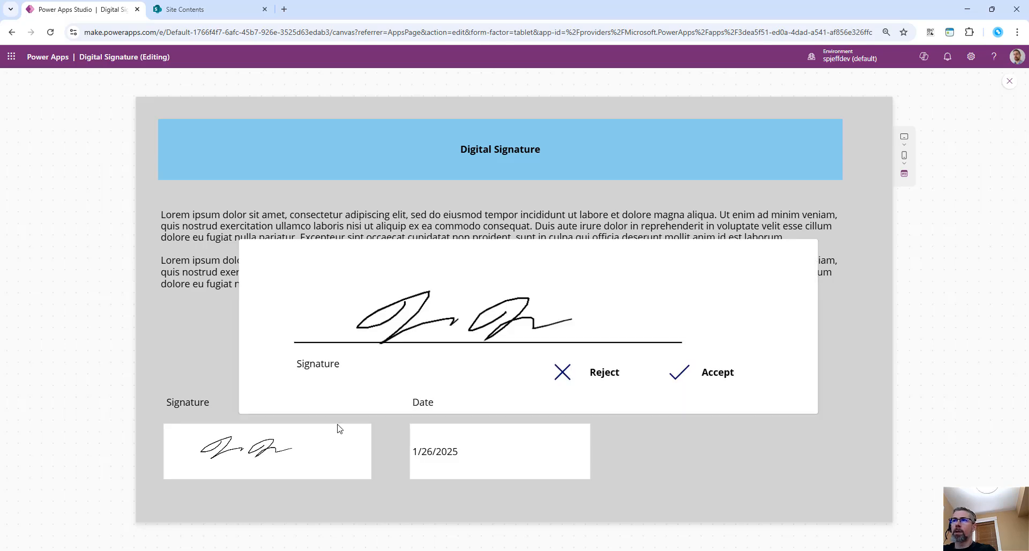
{"action": "left_click", "coordinate": [562, 372]}
- Test drawing a zigzag signature in the pop-up, accept it, and reopen the pop-up from the signature image
{"action": "left_click", "coordinate": [338, 452]}
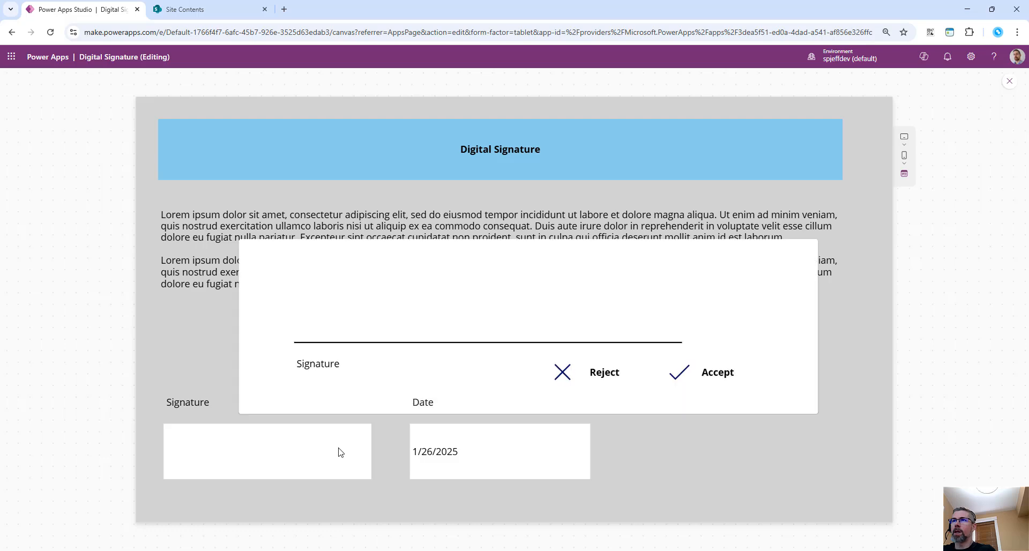
{"action": "mouse_move", "coordinate": [316, 307]}
{"action": "left_mouse_down"}
{"action": "mouse_move", "coordinate": [401, 336]}
{"action": "mouse_move", "coordinate": [555, 325]}
{"action": "mouse_move", "coordinate": [620, 343]}
{"action": "mouse_move", "coordinate": [676, 332]}
{"action": "left_mouse_up"}
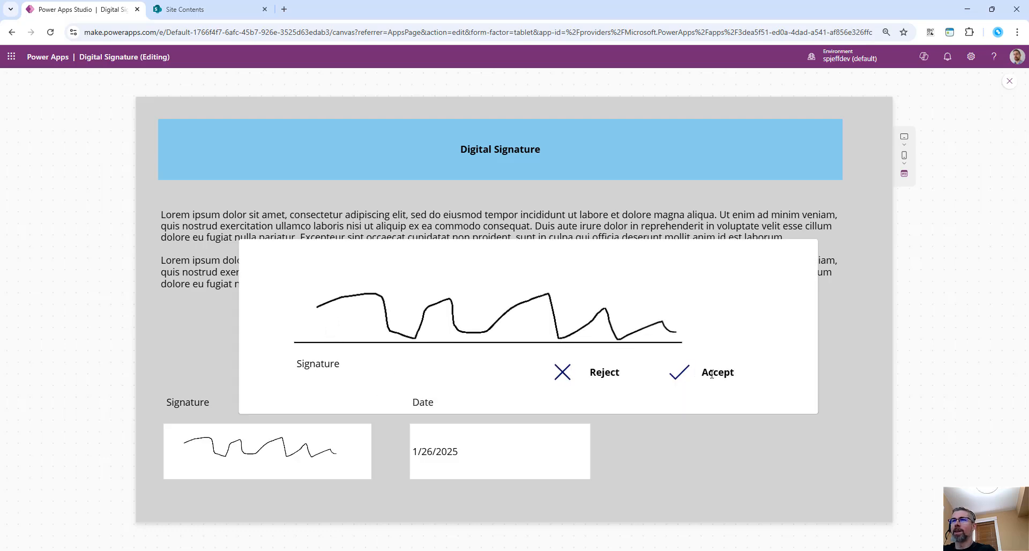
{"action": "left_click", "coordinate": [712, 373]}
{"action": "left_click", "coordinate": [290, 445]}
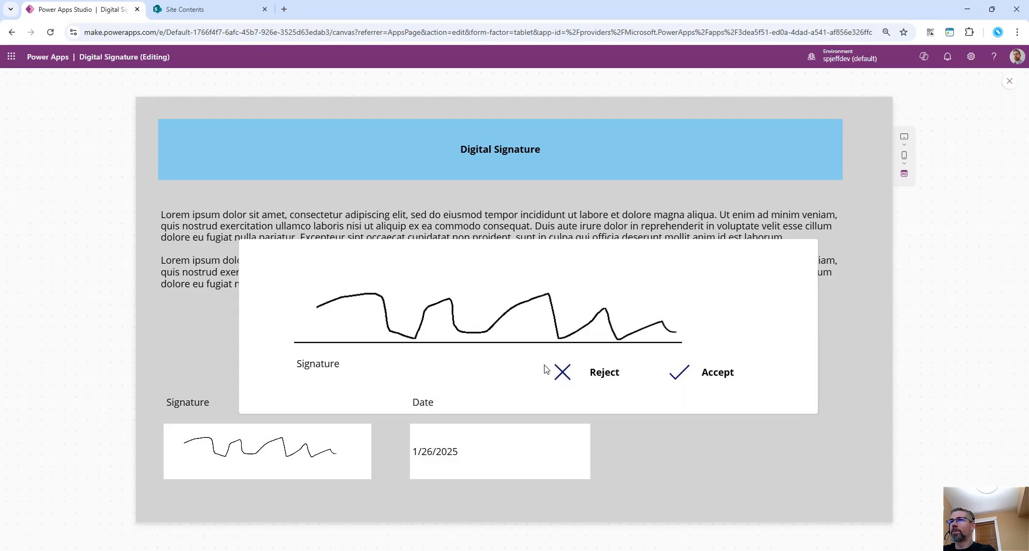
- Reject the zigzag signature, and reopen the pop-up to draw and accept a looped test signature
{"action": "left_click", "coordinate": [559, 374]}
{"action": "left_click", "coordinate": [284, 449]}
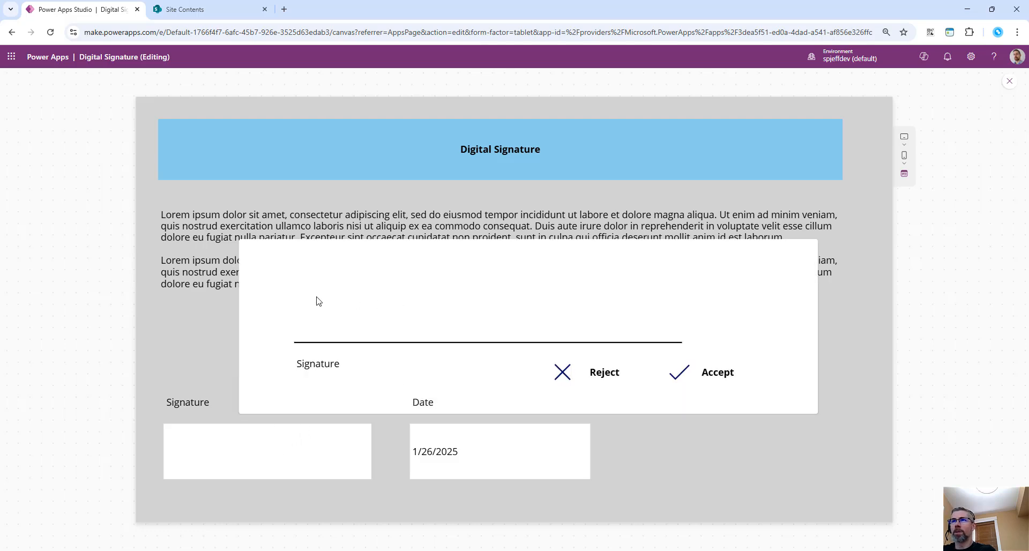
{"action": "mouse_move", "coordinate": [315, 295]}
{"action": "left_mouse_down"}
{"action": "mouse_move", "coordinate": [347, 335]}
{"action": "mouse_move", "coordinate": [612, 324]}
{"action": "left_mouse_up"}
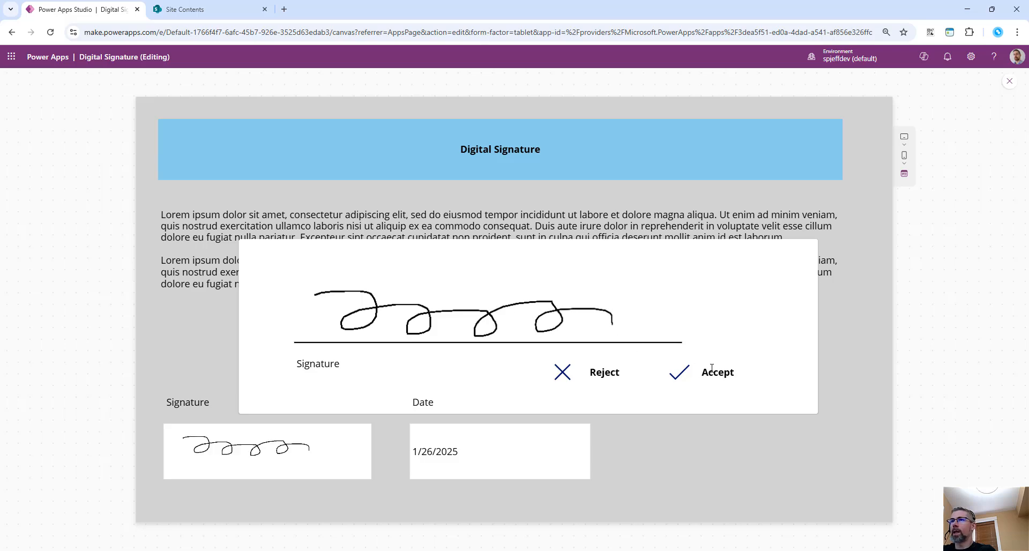
{"action": "left_click", "coordinate": [705, 372]}
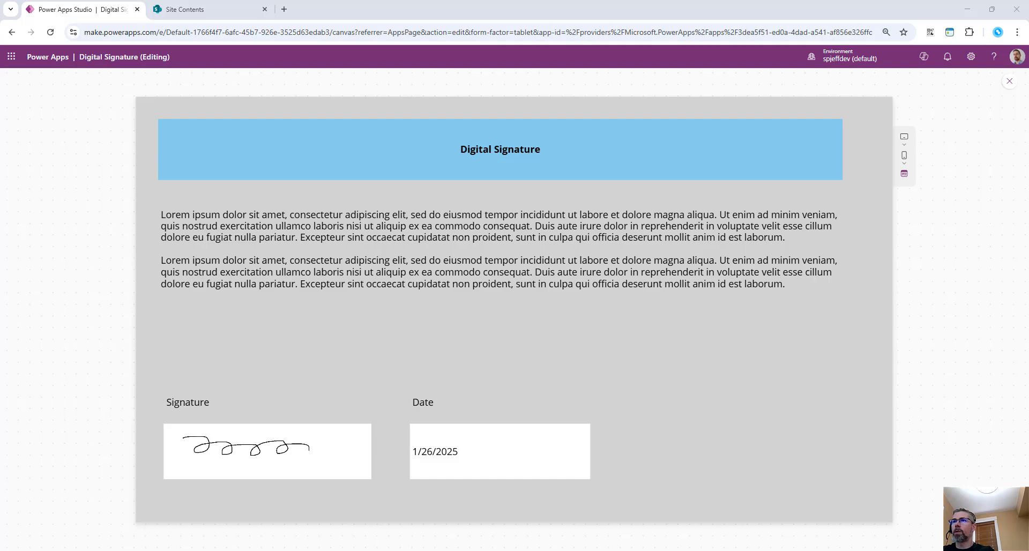
- Examine how the open signature pop-up overlaps the Date label, close it by accepting the signature, and return to editing
{"action": "left_click", "coordinate": [287, 458]}
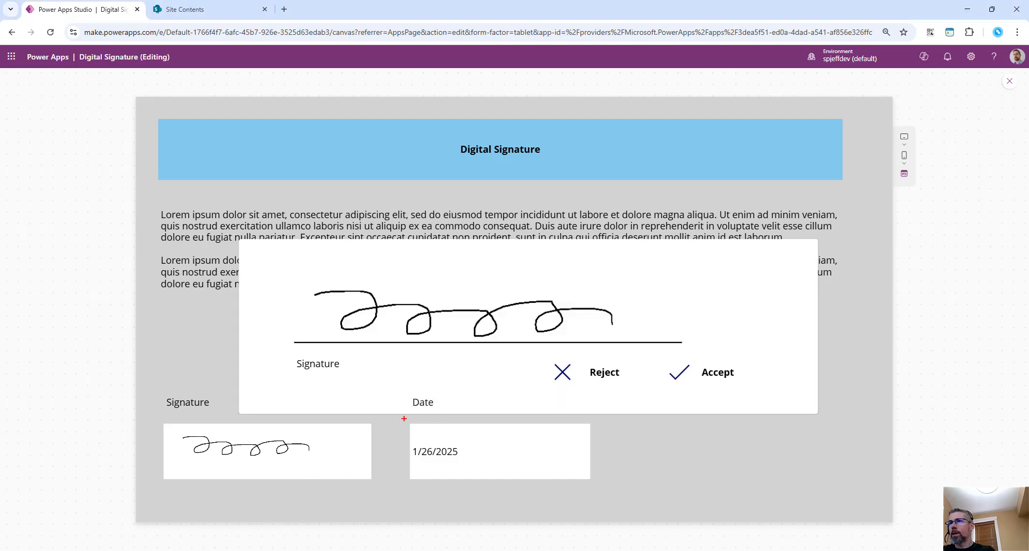
{"action": "left_click_drag", "start_coordinate": [404, 418], "coordinate": [440, 421]}
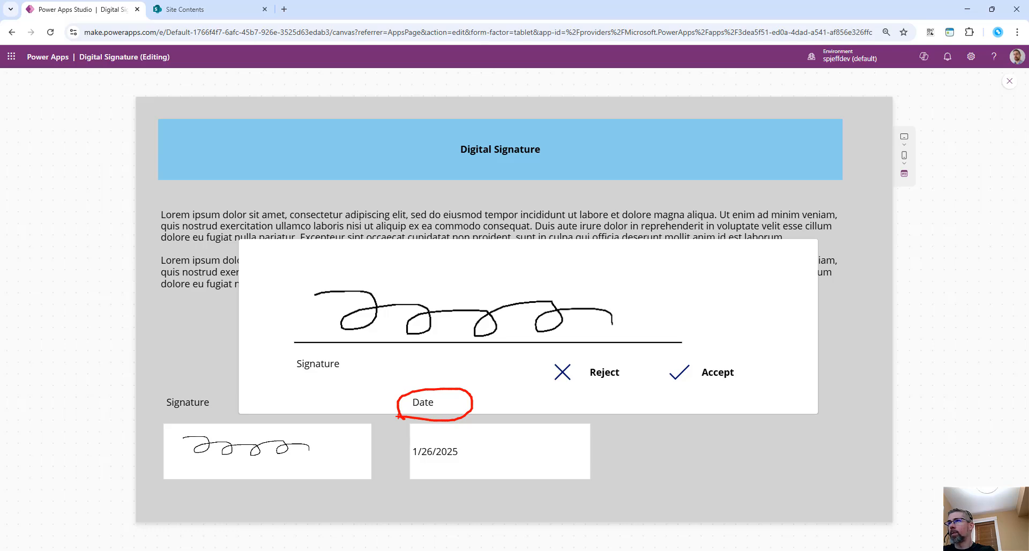
{"action": "key", "text": "Escape"}
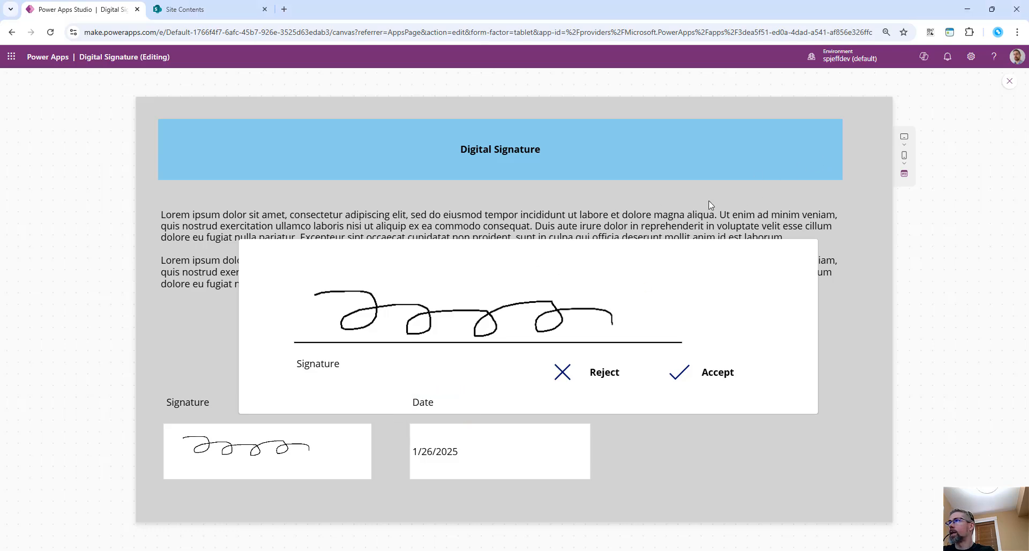
{"action": "left_click", "coordinate": [1009, 81]}
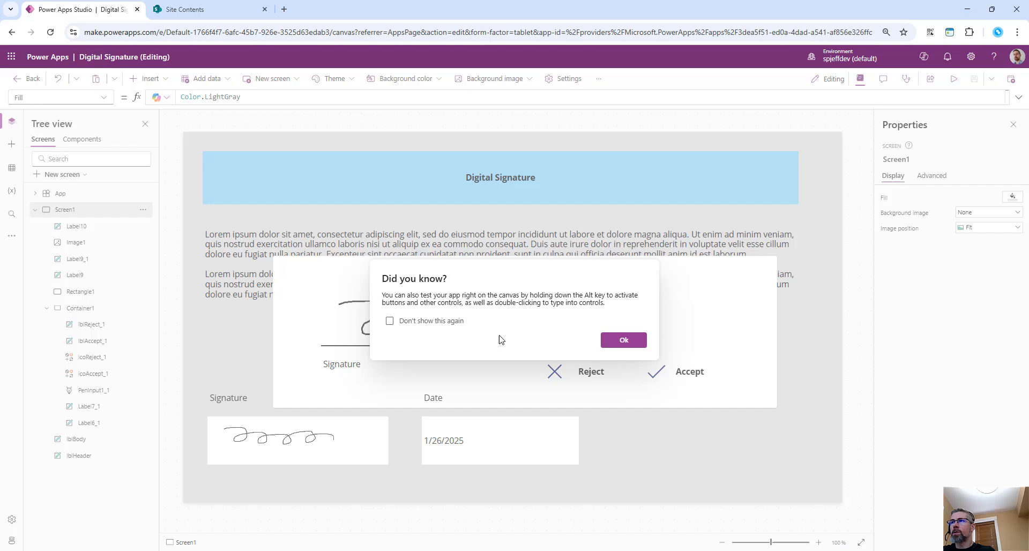
{"action": "left_click", "coordinate": [603, 341]}
{"action": "left_click", "coordinate": [953, 79]}
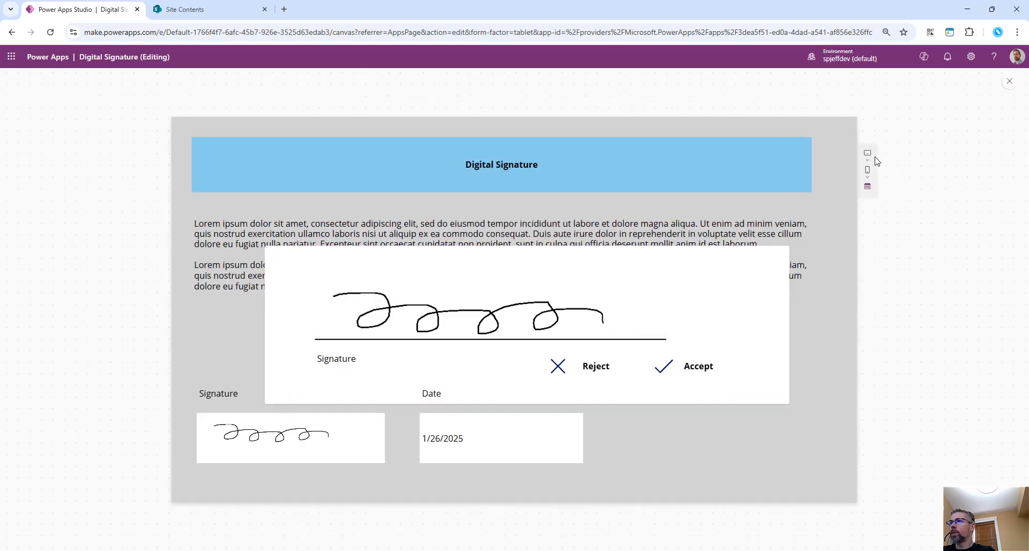
{"action": "left_click", "coordinate": [676, 372]}
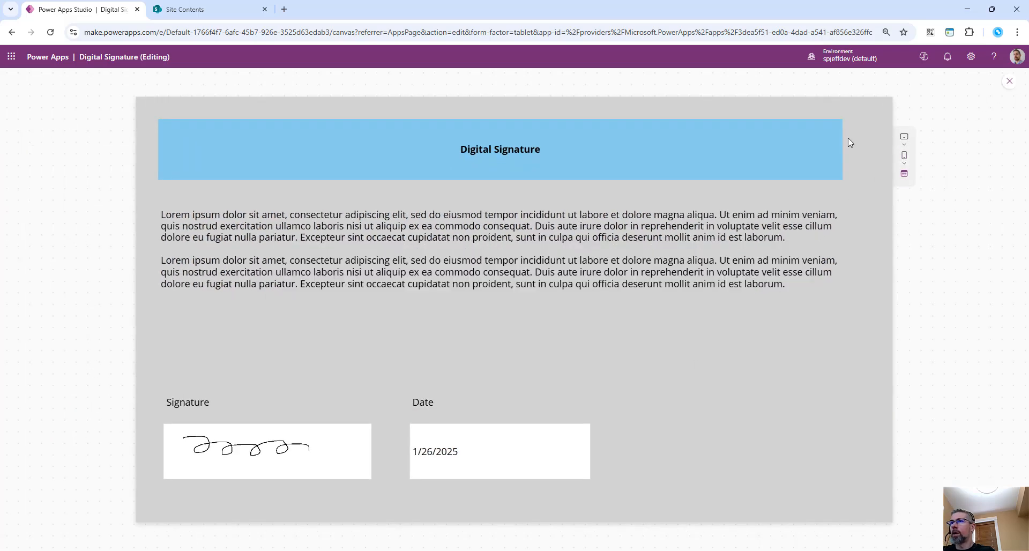
{"action": "key", "text": "Escape"}
{"action": "left_click", "coordinate": [622, 342]}
- Send the Date caption label to the back of the screen's layer order
{"action": "left_click", "coordinate": [437, 402]}
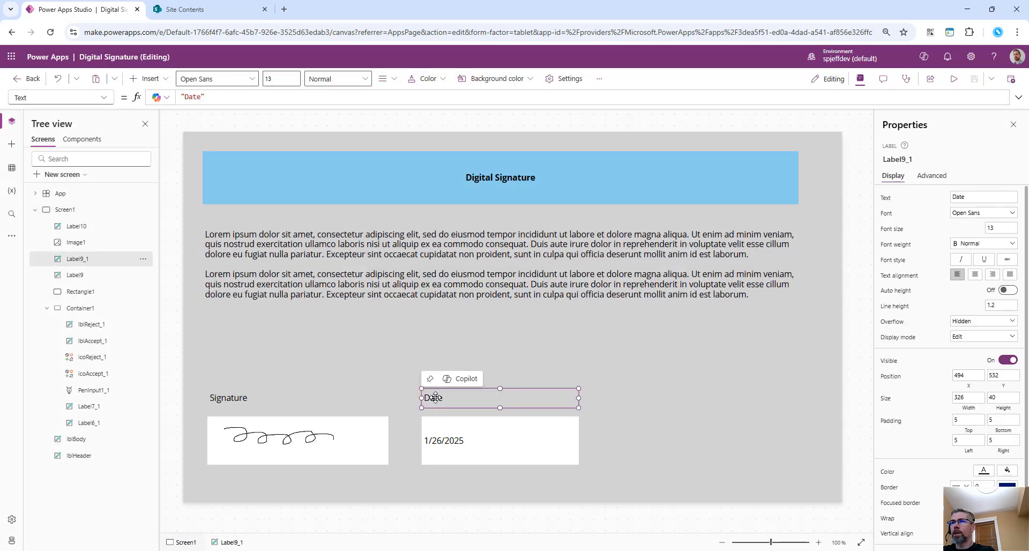
{"action": "right_click", "coordinate": [437, 402]}
{"action": "mouse_move", "coordinate": [497, 464]}
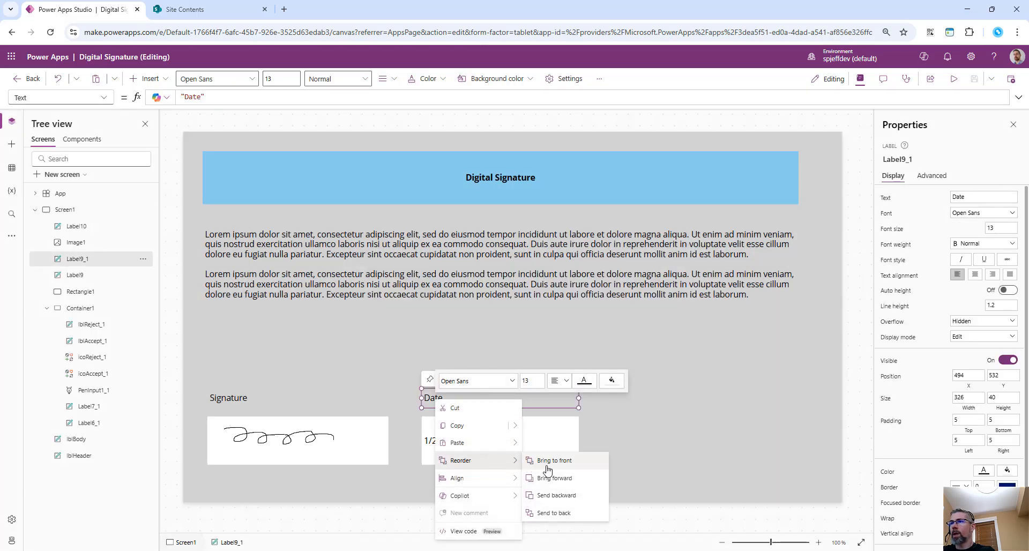
{"action": "left_click", "coordinate": [552, 513]}
- Send the Signature and Date captions, the signature image and the date value label to the back together
{"action": "left_click", "coordinate": [249, 398]}
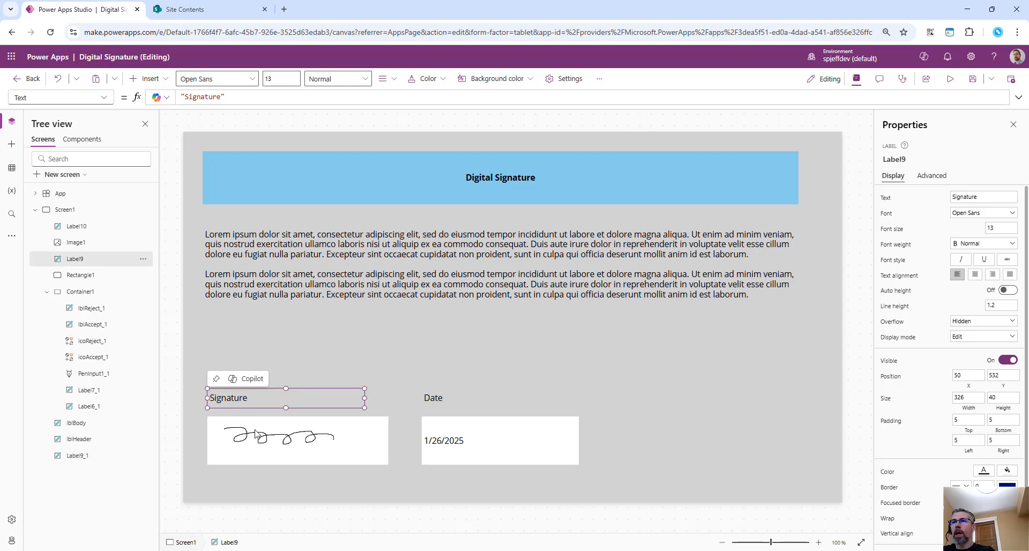
{"action": "left_click", "coordinate": [258, 436], "text": "shift"}
{"action": "left_click", "coordinate": [443, 426], "text": "shift"}
{"action": "left_click", "coordinate": [440, 398], "text": "shift"}
{"action": "right_click", "coordinate": [440, 397]}
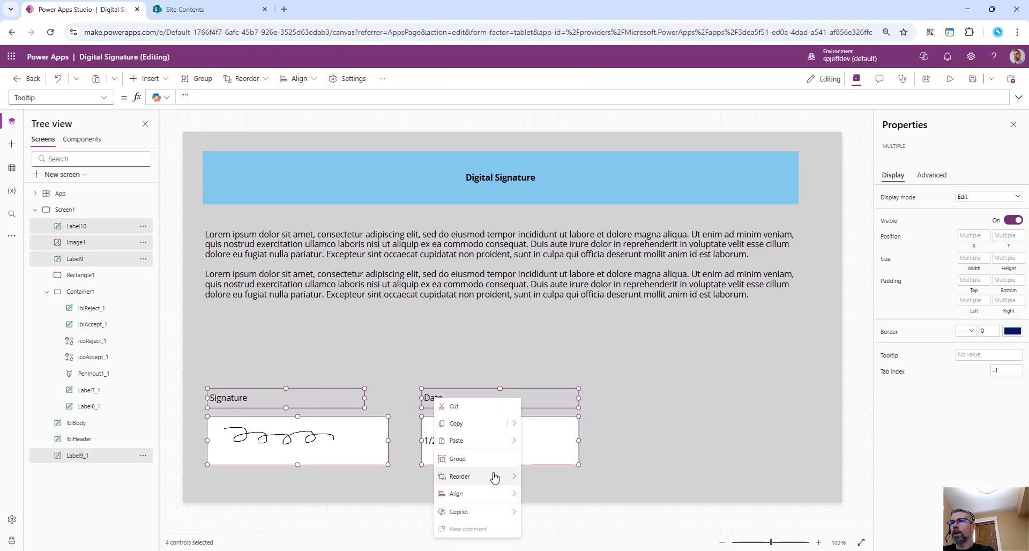
{"action": "mouse_move", "coordinate": [494, 475]}
{"action": "left_click", "coordinate": [556, 522]}
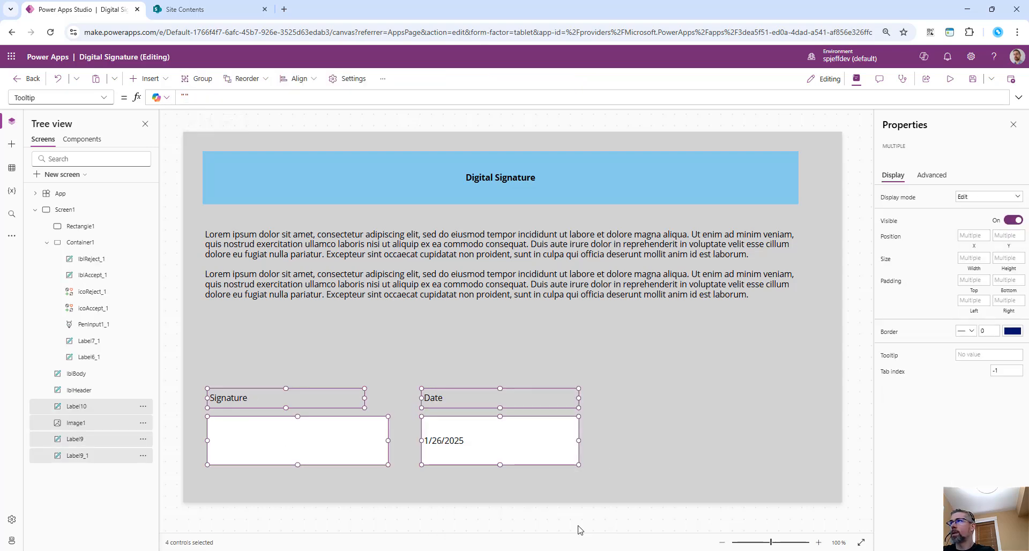
- Preview the form with the reordered signature and date controls, and return to editing
{"action": "left_click", "coordinate": [949, 79]}
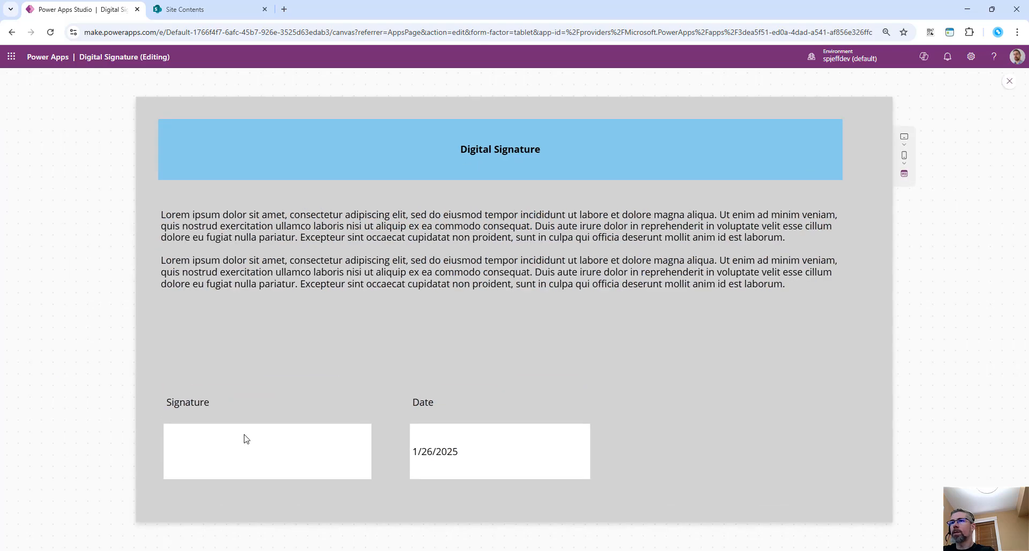
{"action": "left_click", "coordinate": [1009, 83]}
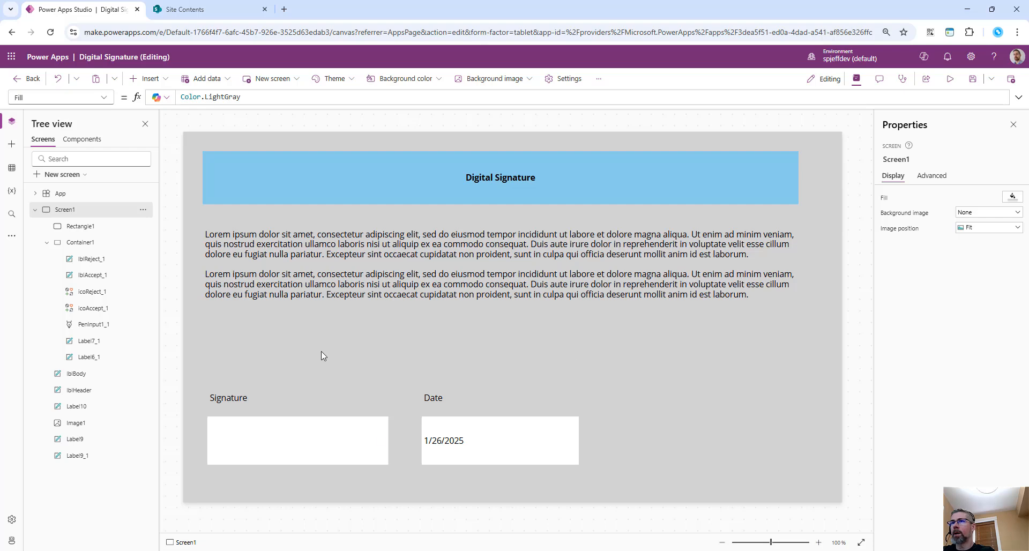
{"action": "left_click", "coordinate": [249, 267]}
{"action": "left_click", "coordinate": [274, 401]}
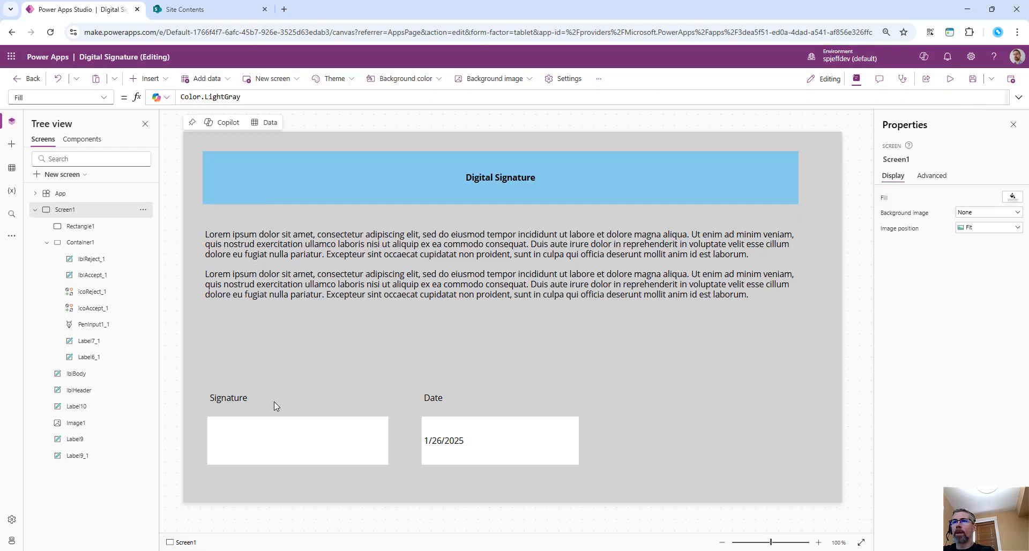
{"action": "left_click", "coordinate": [281, 435]}
- Bring Container1, which holds the signature pop-up, to the front of the layer order
{"action": "left_click", "coordinate": [107, 243]}
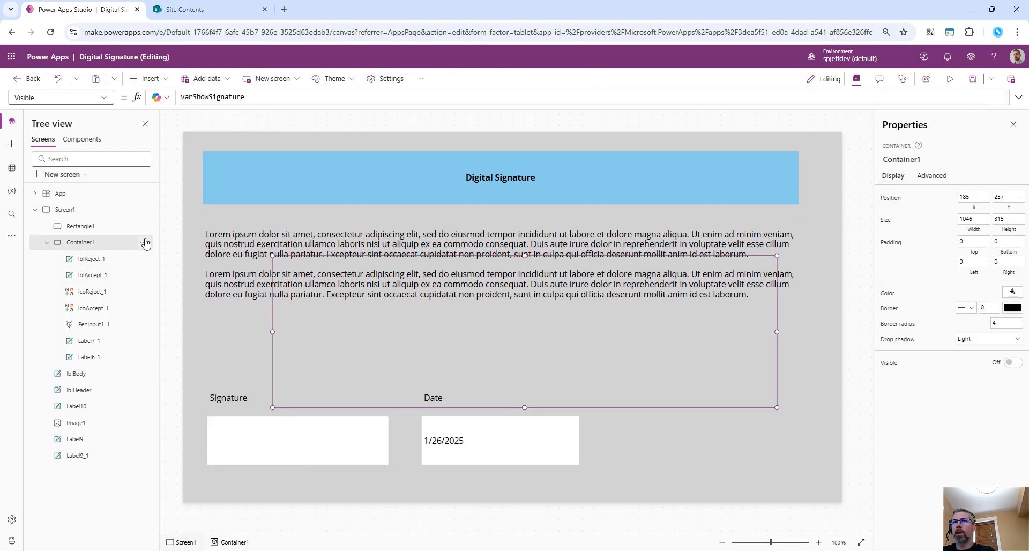
{"action": "left_click", "coordinate": [145, 243]}
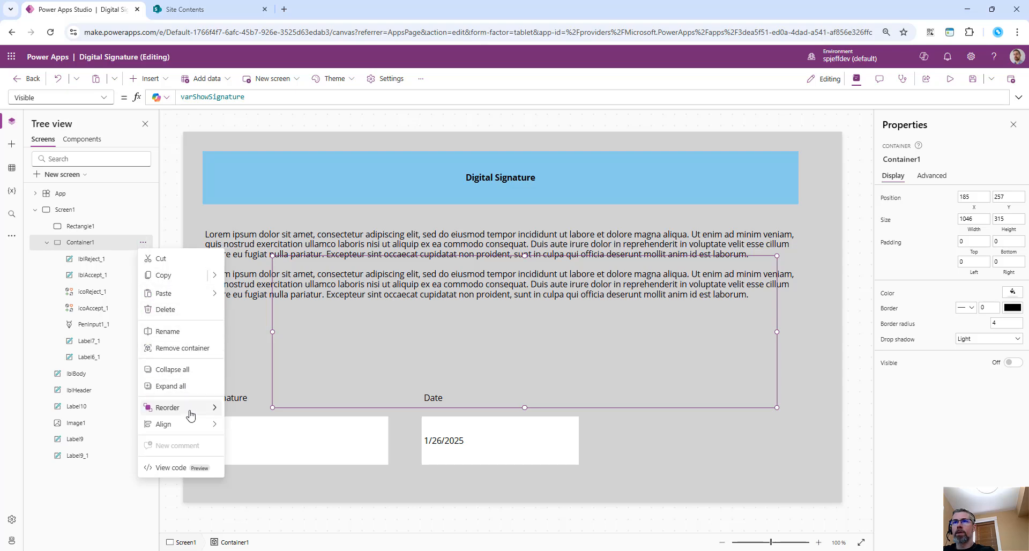
{"action": "mouse_move", "coordinate": [191, 412]}
{"action": "left_click", "coordinate": [287, 408]}
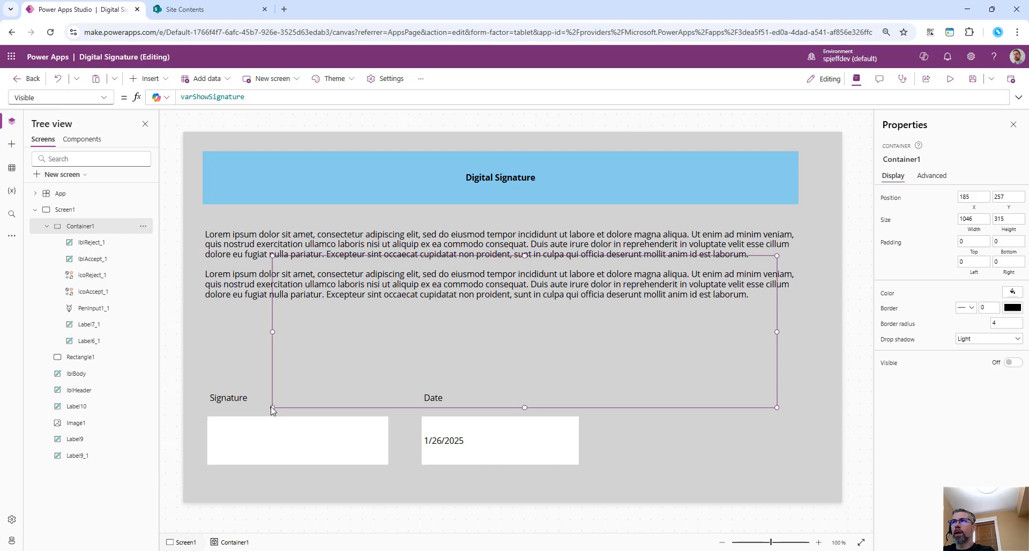
- Preview the app to check the empty signature box and return to editing
{"action": "left_click", "coordinate": [950, 79]}
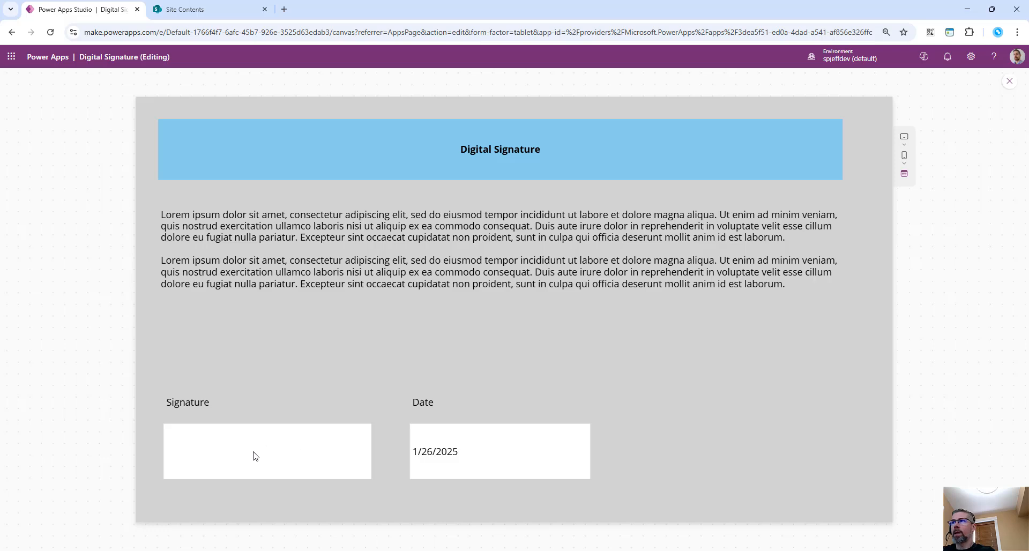
{"action": "left_click", "coordinate": [1008, 84]}
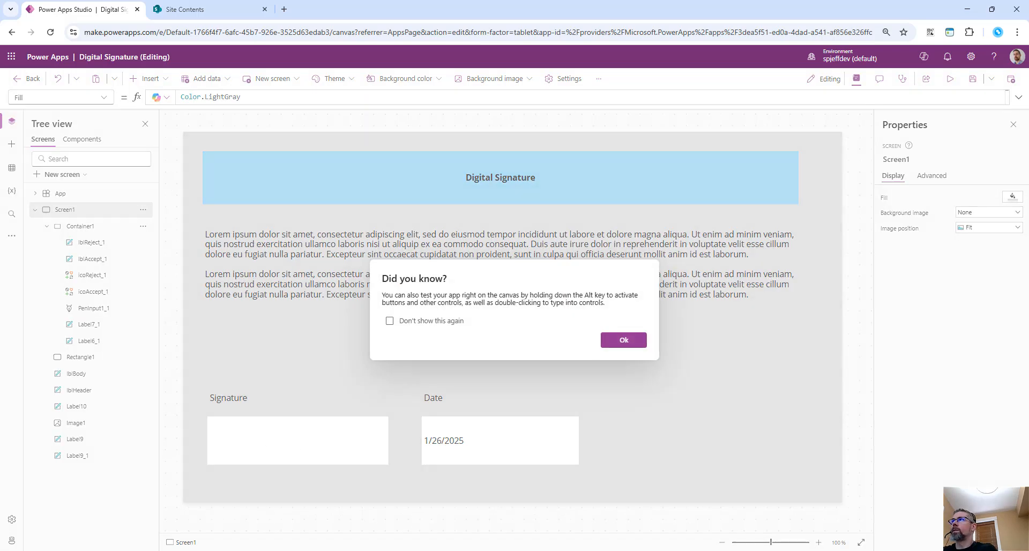
{"action": "key", "text": "Escape"}
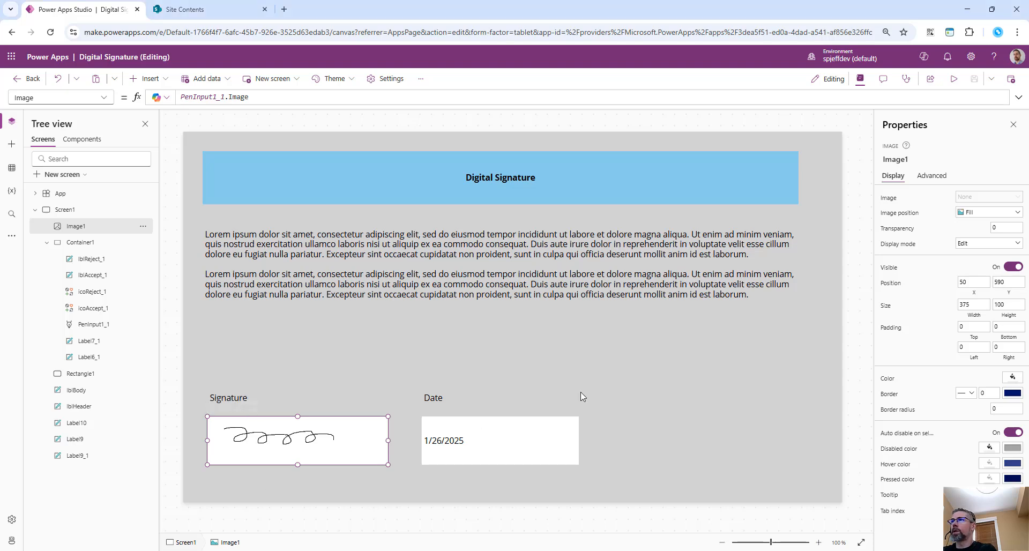
- Preview the app and open the signature pop-up from the signature box
{"action": "left_click", "coordinate": [952, 80]}
{"action": "left_click", "coordinate": [273, 453]}
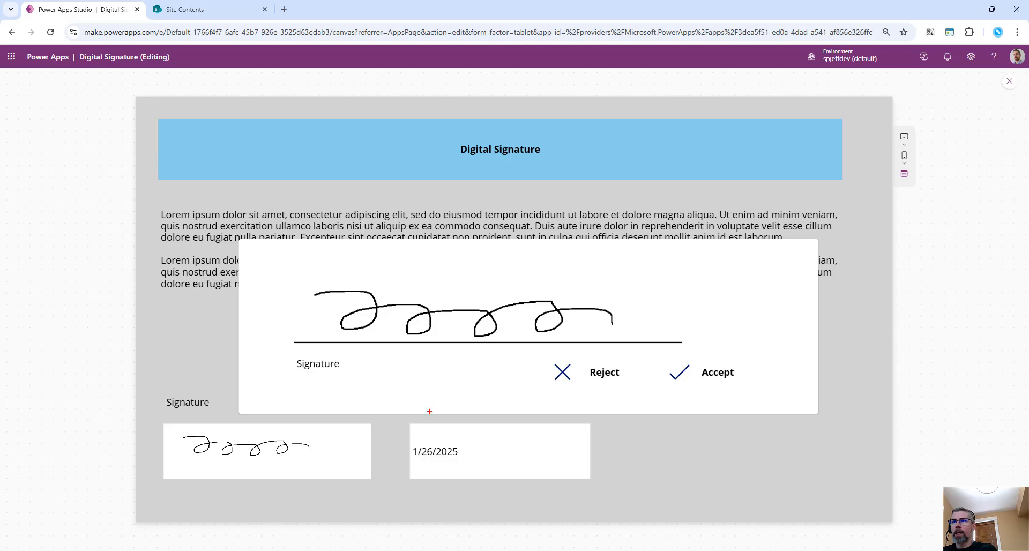
{"action": "left_click_drag", "start_coordinate": [412, 395], "coordinate": [503, 406]}
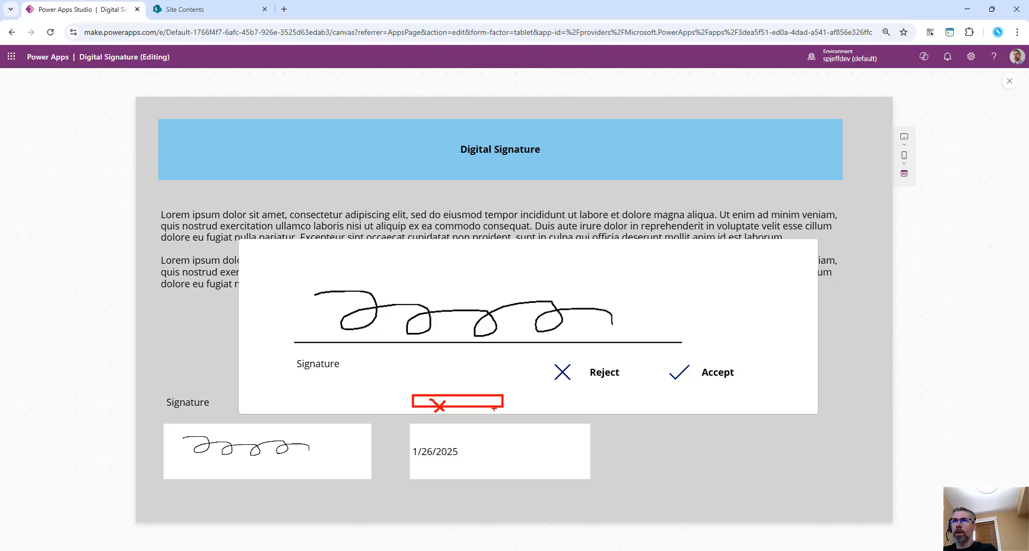
{"action": "left_click_drag", "start_coordinate": [225, 267], "coordinate": [301, 240]}
{"action": "left_click_drag", "start_coordinate": [229, 397], "coordinate": [289, 422]}
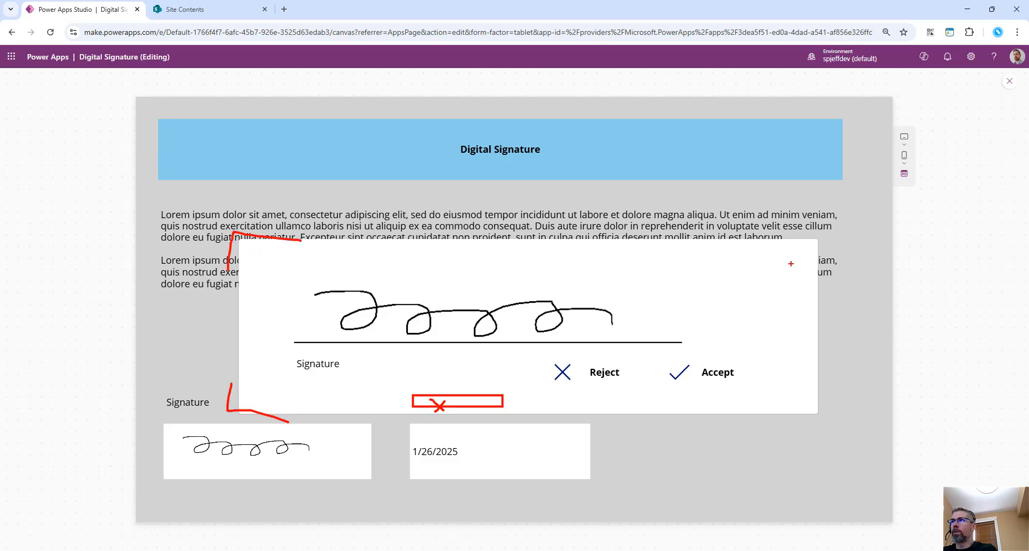
{"action": "left_click_drag", "start_coordinate": [785, 421], "coordinate": [821, 386]}
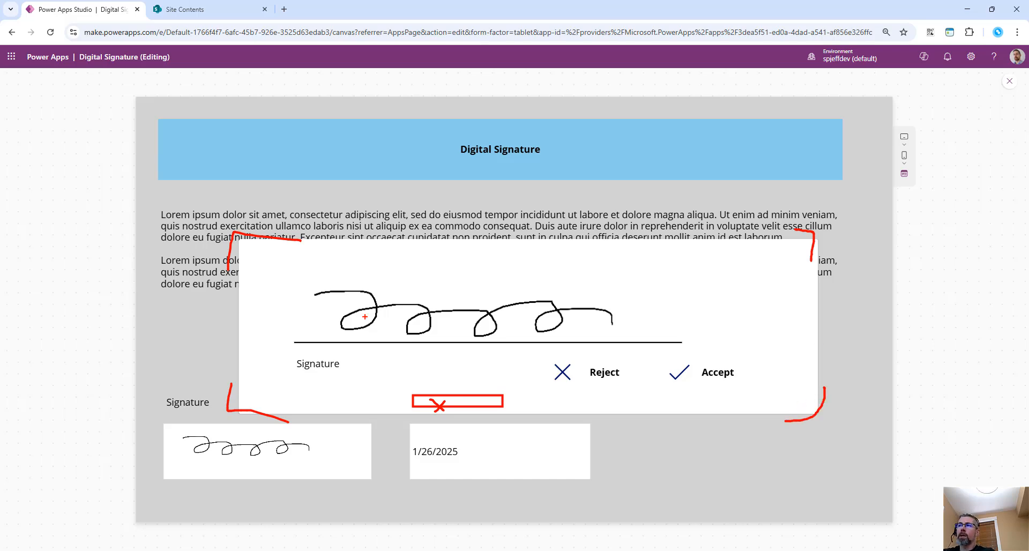
{"action": "key", "text": "Escape"}
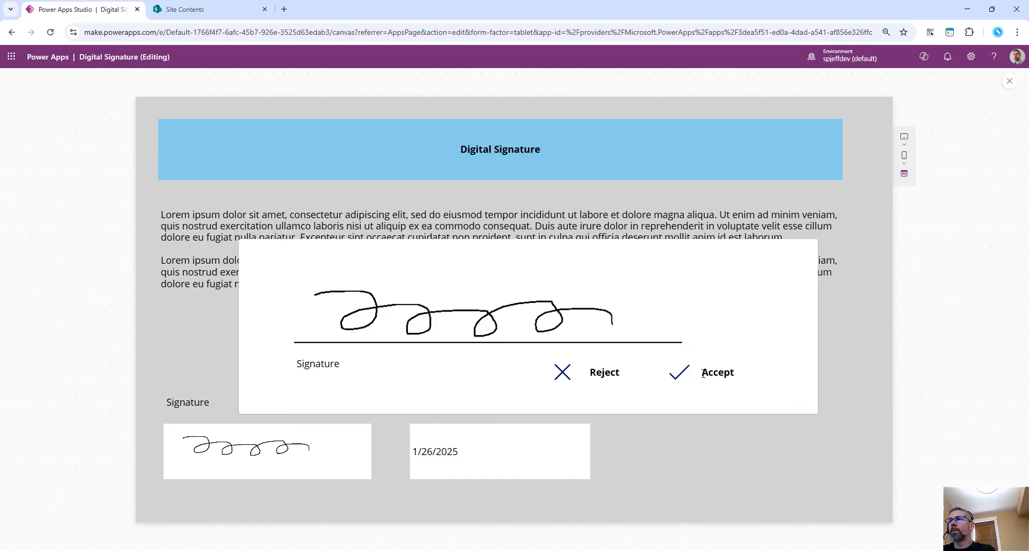
- Test the signature pop-up by accepting the current signature, reopening the pop-up, and rejecting the signature
{"action": "left_click", "coordinate": [703, 374]}
{"action": "left_click", "coordinate": [320, 438]}
{"action": "left_click", "coordinate": [563, 370]}
- Reopen the signature pop-up, draw and accept a new handwritten signature, and leave the preview
{"action": "left_click", "coordinate": [338, 454]}
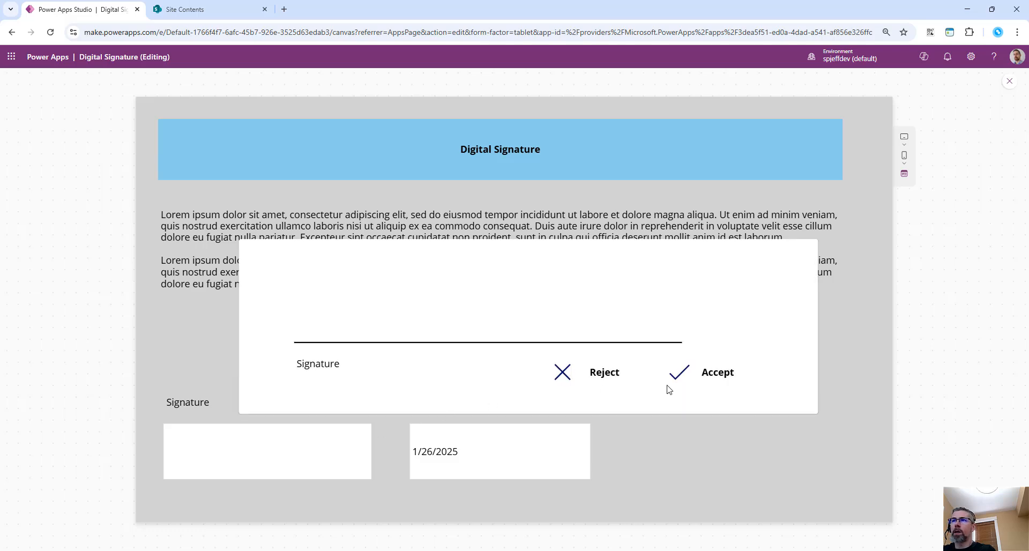
{"action": "mouse_move", "coordinate": [395, 308]}
{"action": "left_mouse_down"}
{"action": "mouse_move", "coordinate": [375, 325]}
{"action": "mouse_move", "coordinate": [557, 329]}
{"action": "mouse_move", "coordinate": [625, 316]}
{"action": "left_mouse_up"}
{"action": "left_click", "coordinate": [691, 375]}
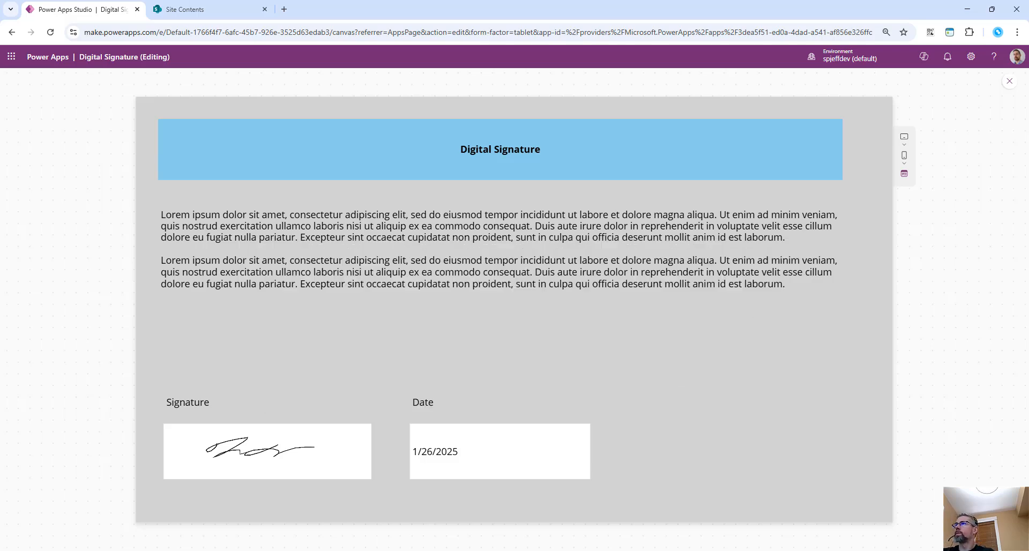
{"action": "key", "text": "Escape"}
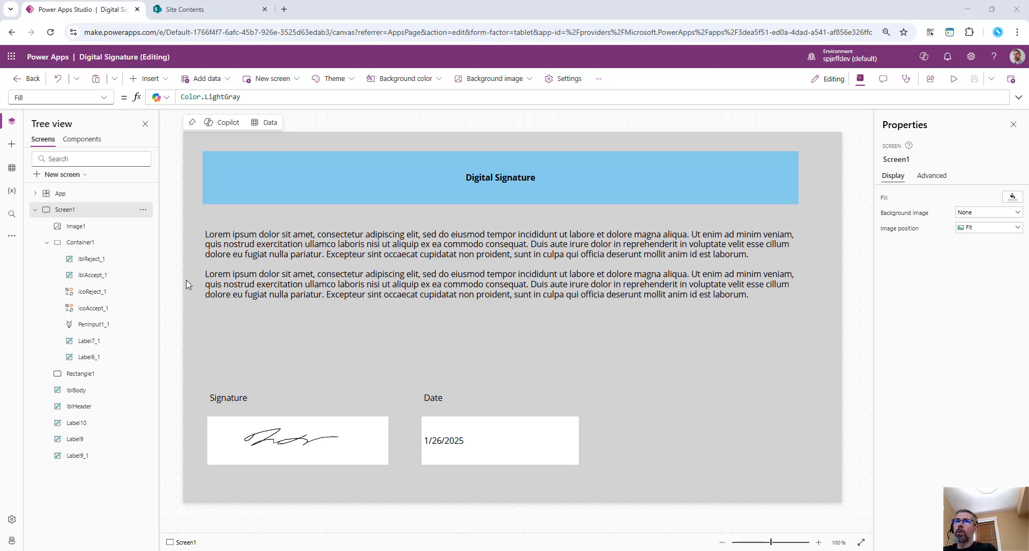
- Search the app's available data sources for "sharepoint" and choose the SharePoint connector
{"action": "left_click", "coordinate": [12, 191]}
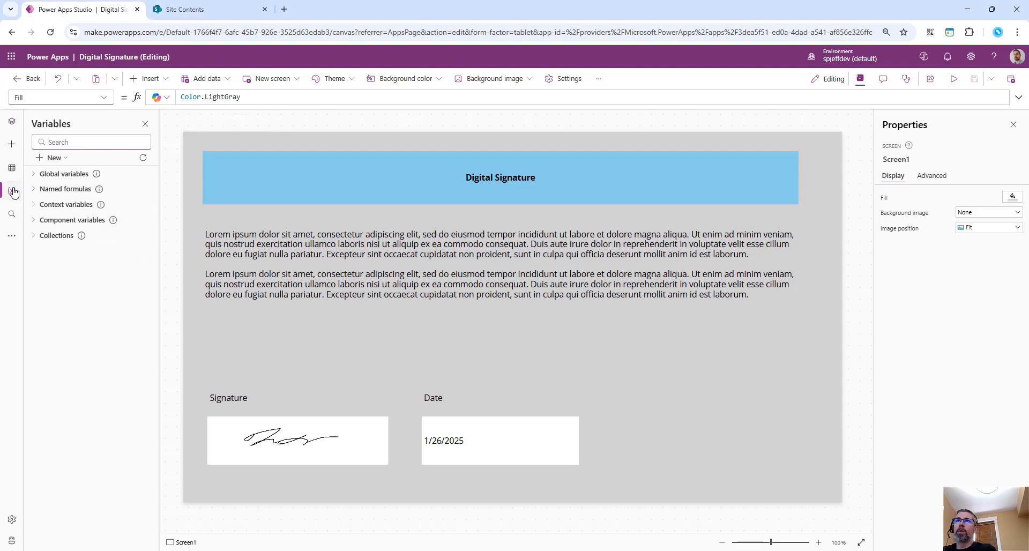
{"action": "left_click", "coordinate": [12, 169]}
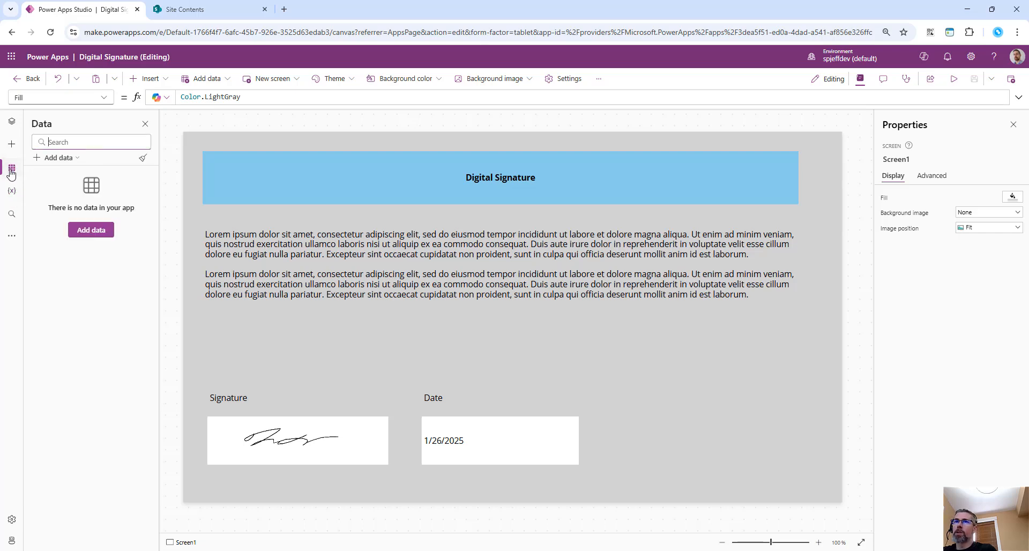
{"action": "left_click", "coordinate": [65, 157]}
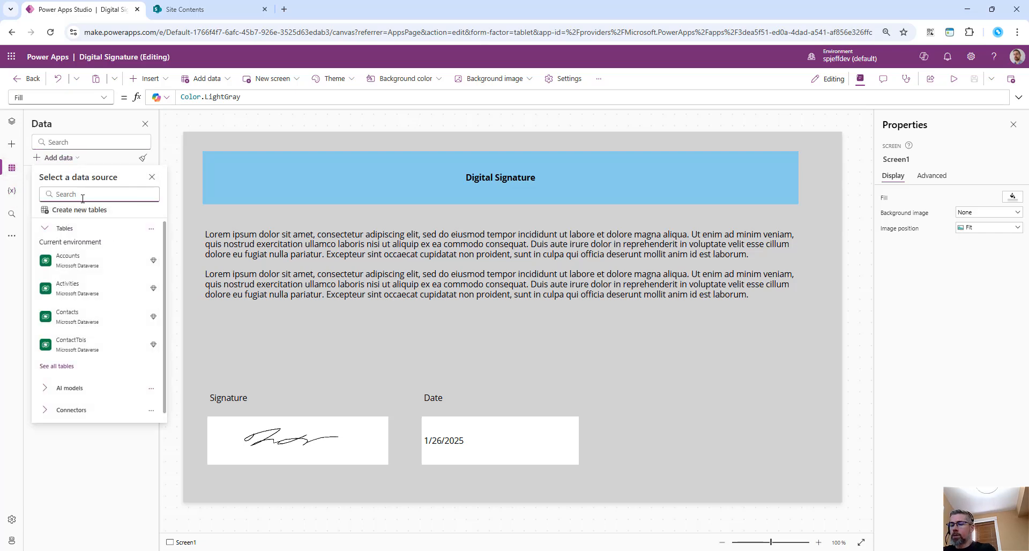
{"action": "type", "text": "sharepoint"}
{"action": "left_click", "coordinate": [91, 233]}
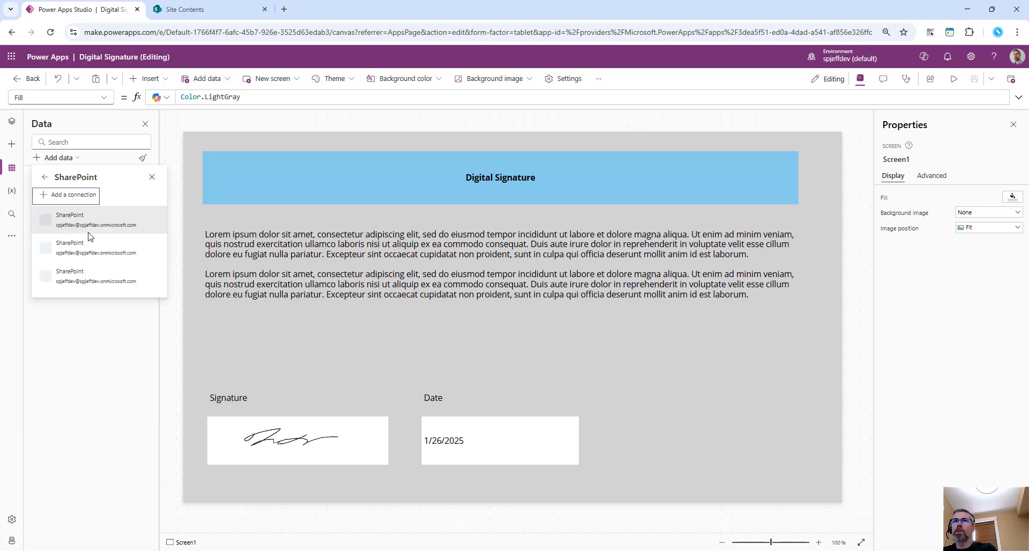
- Switch to the Digital Signature SharePoint site in the browser and copy its base URL ending in /sites/SIGN
{"action": "left_click", "coordinate": [220, 12]}
{"action": "left_click", "coordinate": [212, 33]}
{"action": "left_click", "coordinate": [213, 32]}
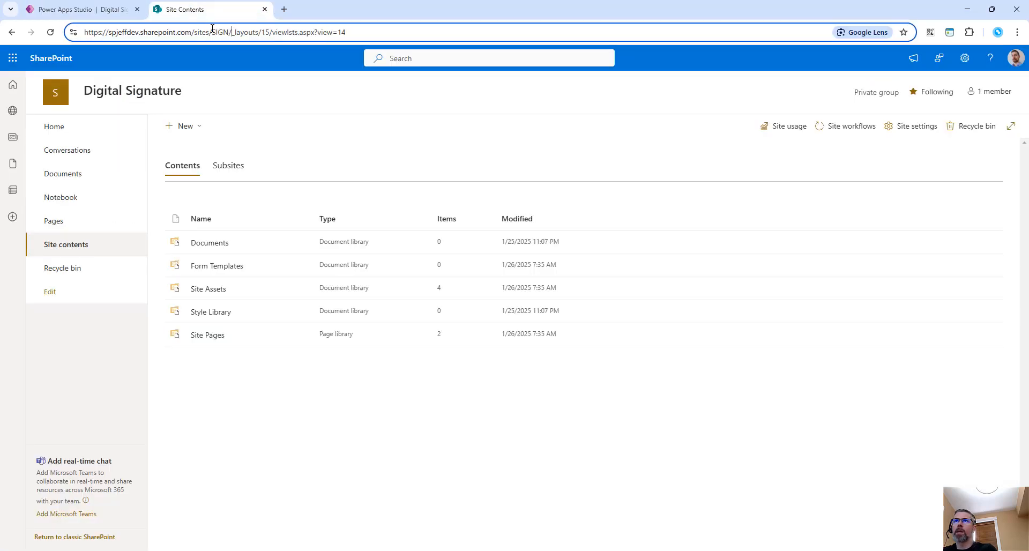
{"action": "key", "text": "shift+Home"}
{"action": "key", "text": "ctrl+c"}
- Back in Power Apps, use the first existing SharePoint connection to connect to the copied /sites/SIGN site URL
{"action": "left_click", "coordinate": [123, 15]}
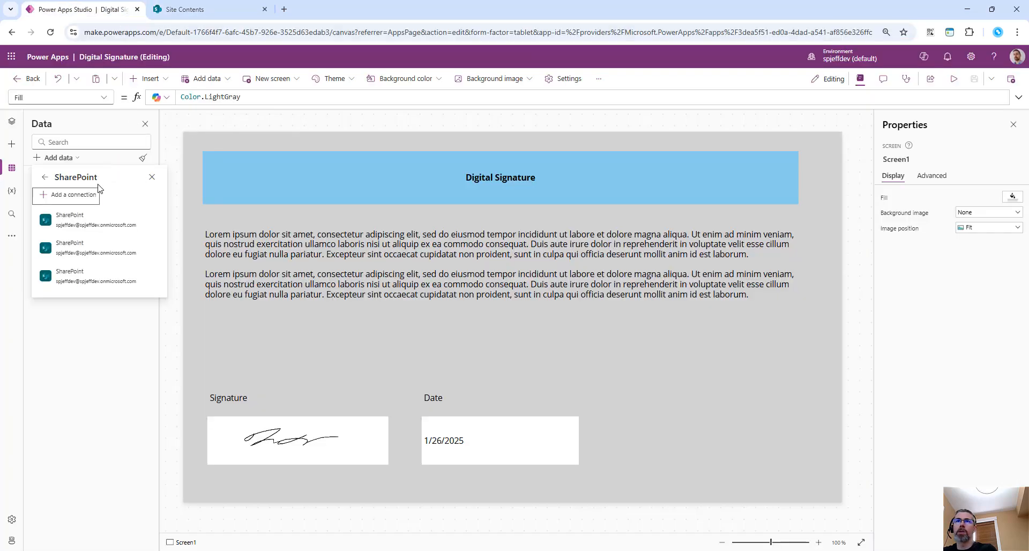
{"action": "left_click", "coordinate": [69, 217]}
{"action": "key", "text": "ctrl+v"}
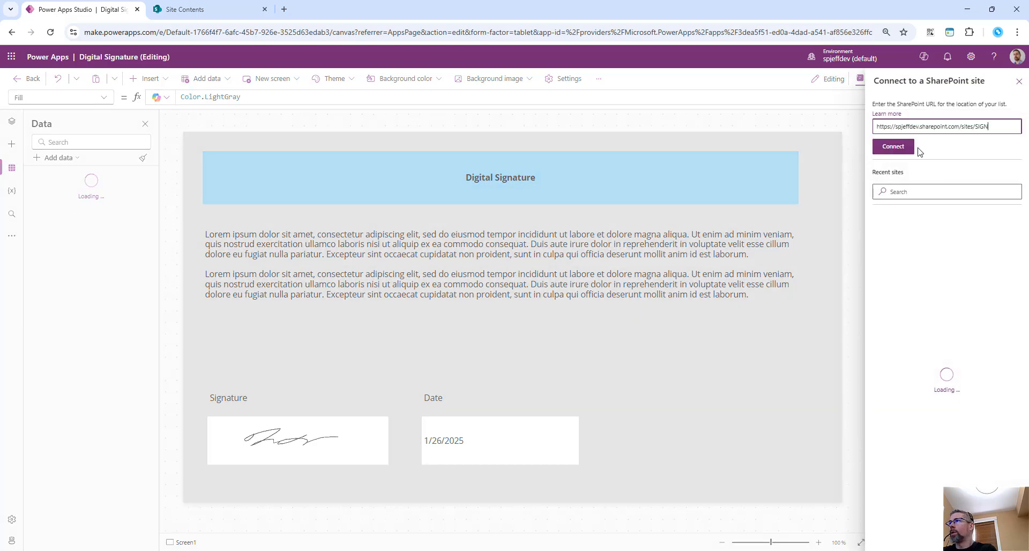
{"action": "left_click", "coordinate": [894, 147]}
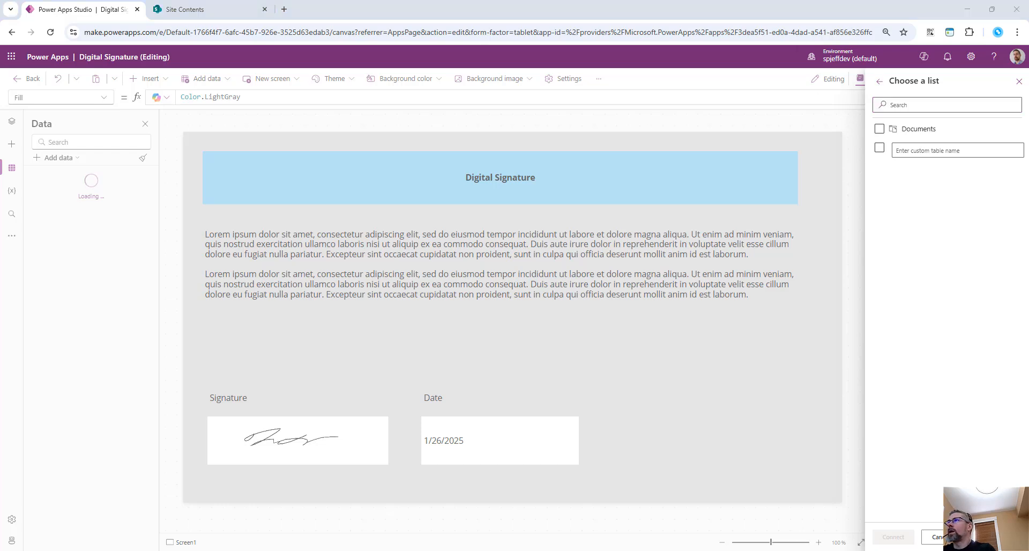
{"action": "mouse_move", "coordinate": [88, 550]}
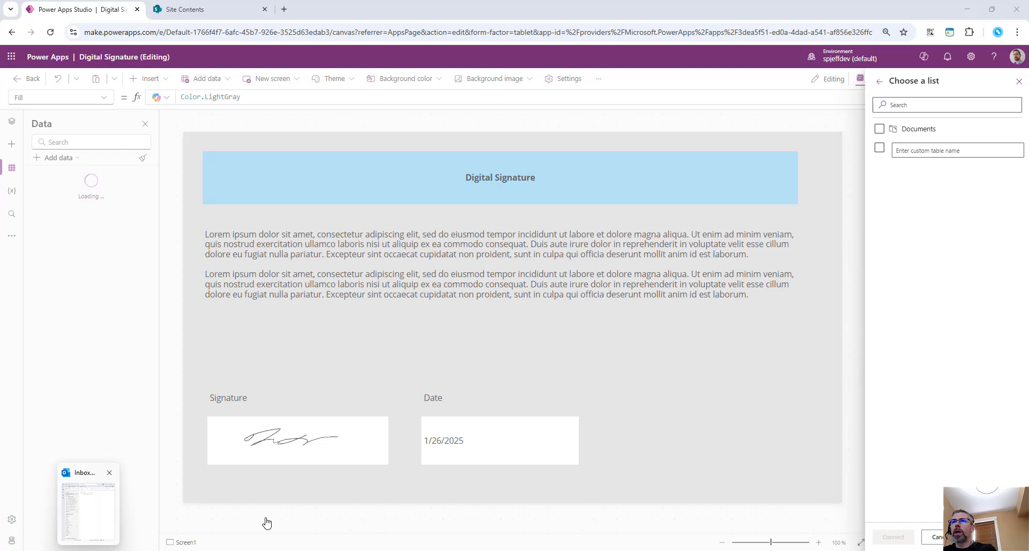
{"action": "left_click", "coordinate": [336, 341]}
- On the SharePoint site, create a blank document library named Signatures with Show in site navigation turned off
{"action": "key", "text": "ctrl+Tab"}
{"action": "left_click", "coordinate": [189, 131]}
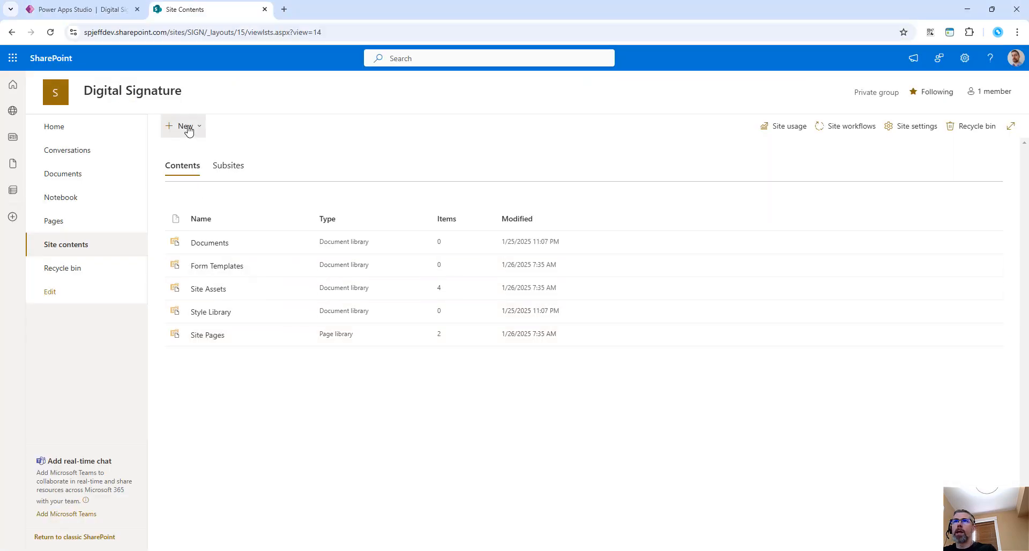
{"action": "left_click", "coordinate": [189, 129]}
{"action": "left_click", "coordinate": [209, 187]}
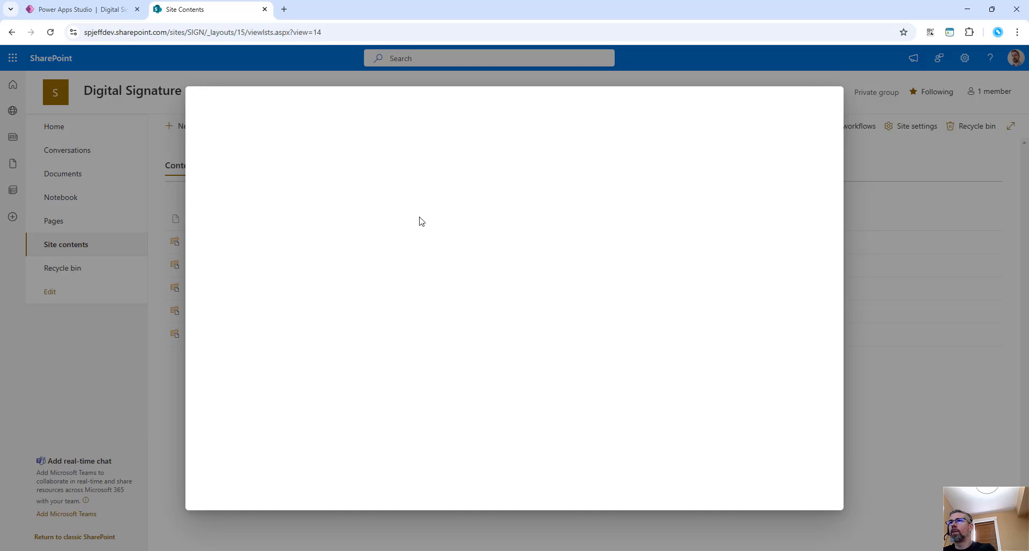
{"action": "left_click", "coordinate": [242, 172]}
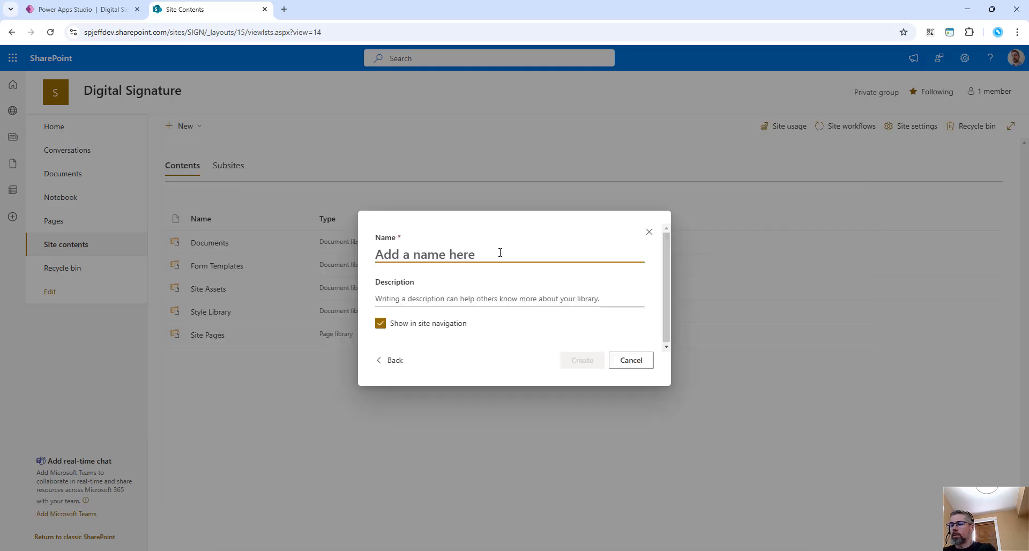
{"action": "type", "text": "Signature"}
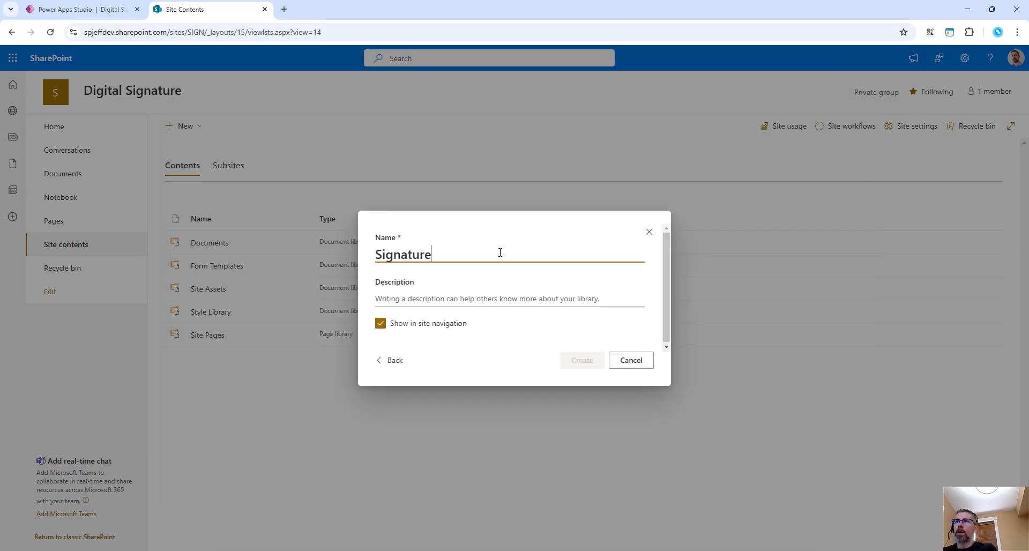
{"action": "left_click", "coordinate": [380, 323]}
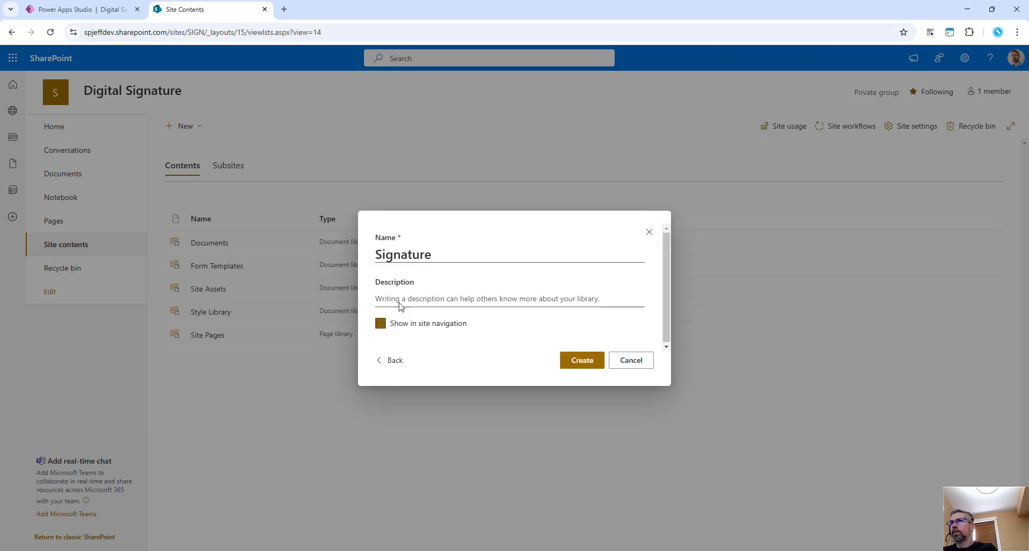
{"action": "left_click", "coordinate": [450, 251]}
{"action": "type", "text": "s"}
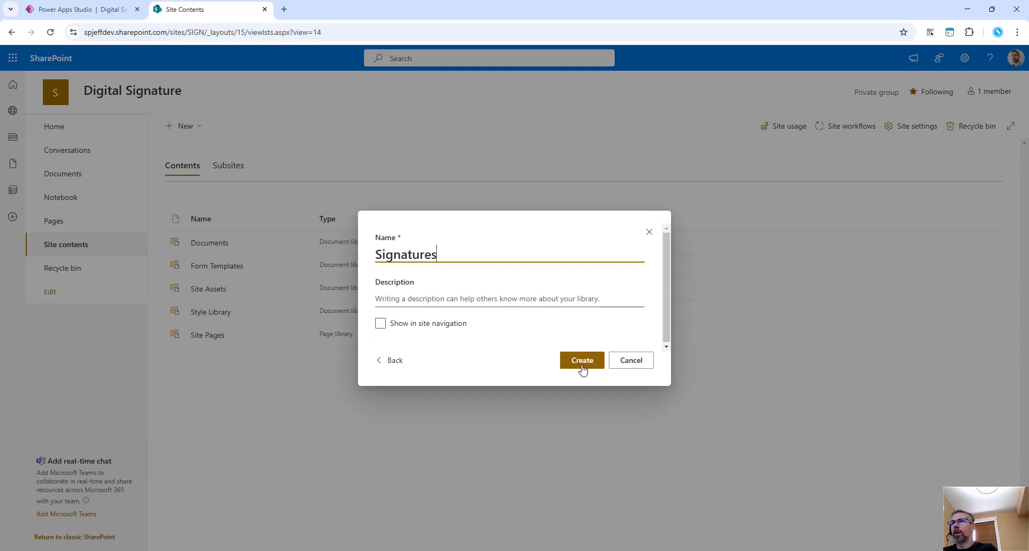
{"action": "left_click", "coordinate": [582, 360]}
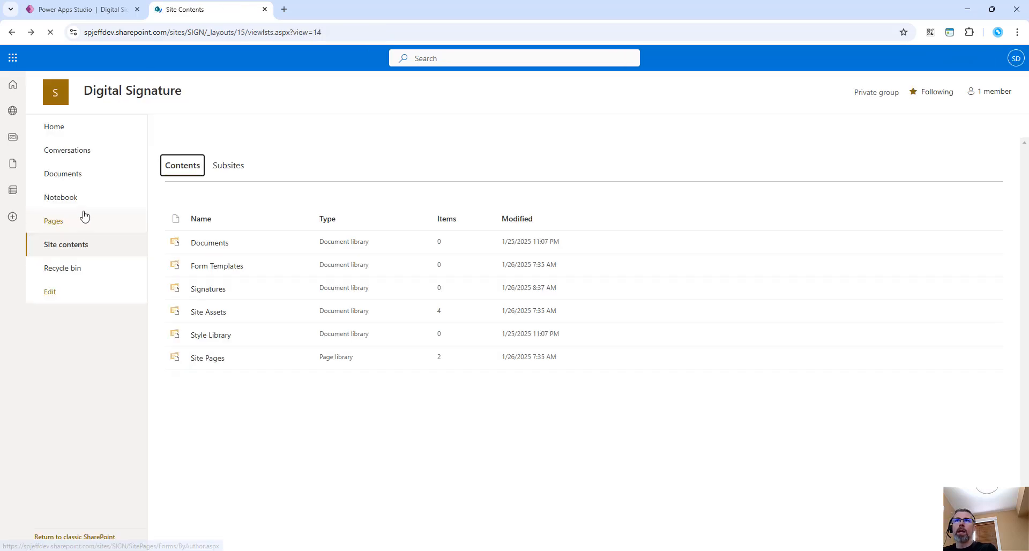
- Create a blank list named Signed Forms on the Digital Signature site
{"action": "left_click", "coordinate": [178, 129]}
{"action": "left_click", "coordinate": [191, 144]}
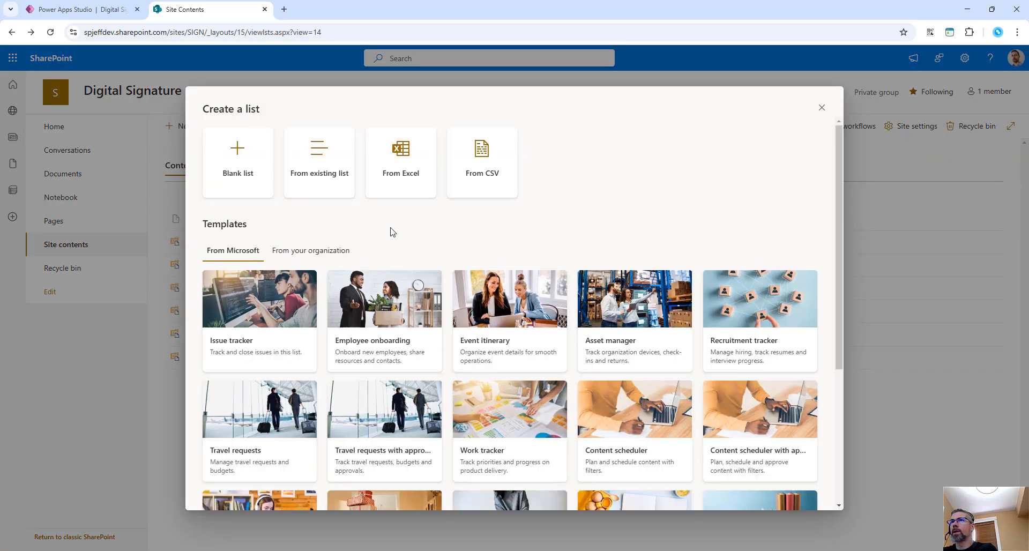
{"action": "left_click", "coordinate": [251, 178]}
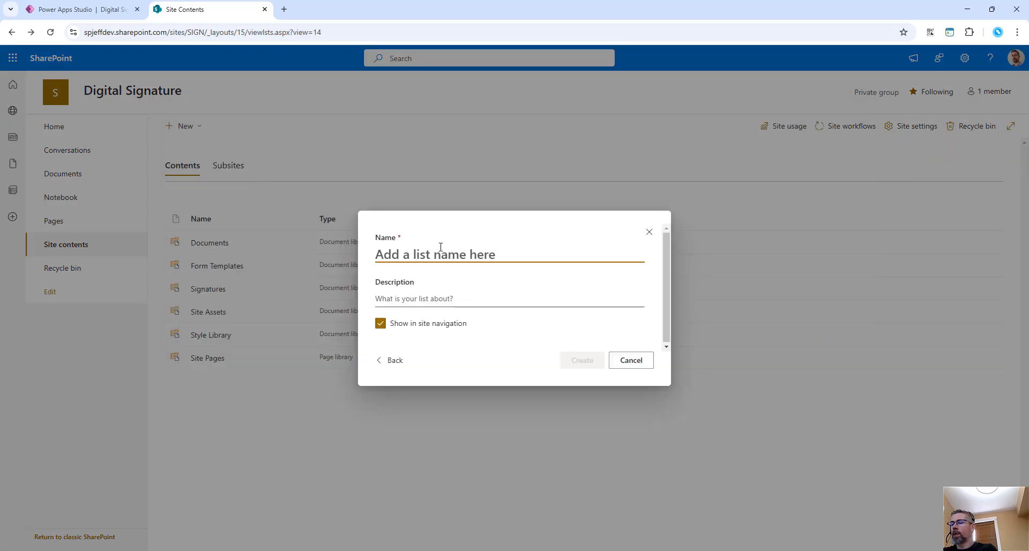
{"action": "type", "text": "Sign"}
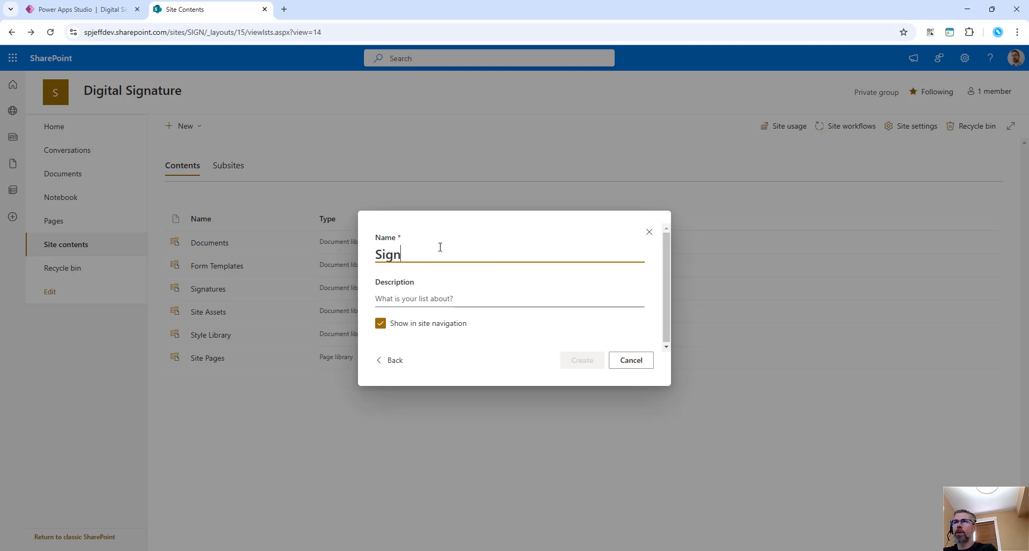
{"action": "type", "text": "ed"}
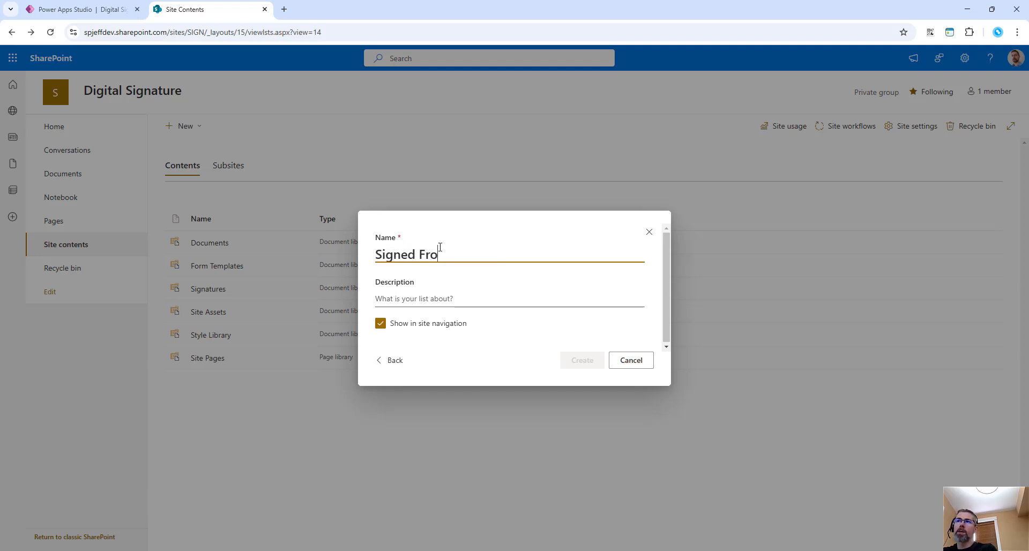
{"action": "type", "text": " Forms"}
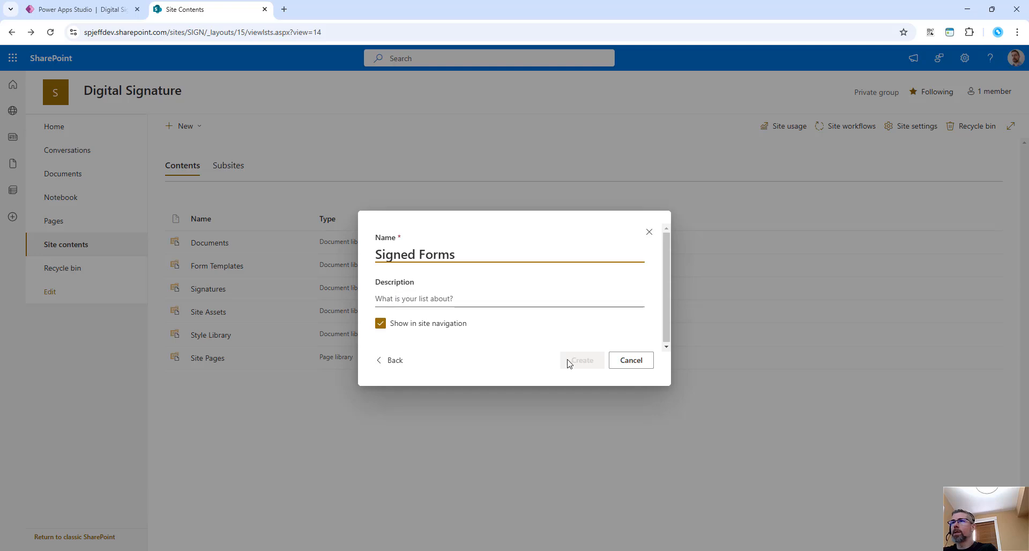
{"action": "left_click", "coordinate": [501, 300]}
{"action": "left_click", "coordinate": [593, 365]}
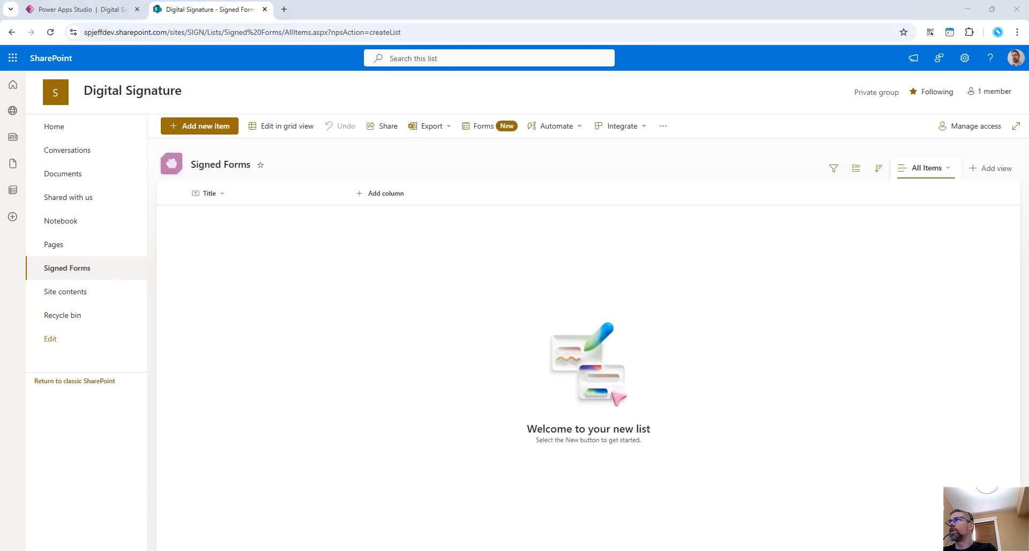
- Add a multiple lines of text column named DocumentText to the Signed Forms list
{"action": "left_click", "coordinate": [368, 200]}
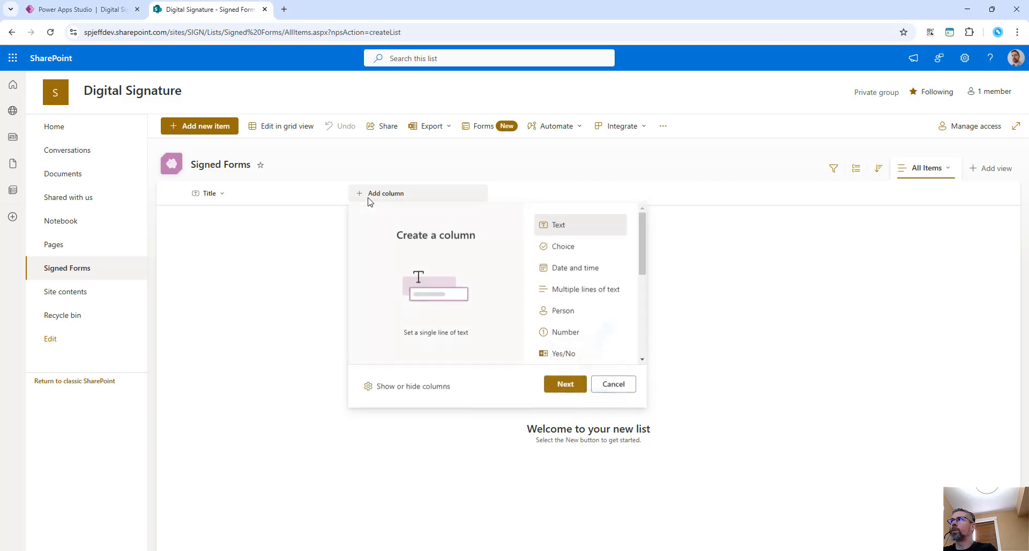
{"action": "left_click", "coordinate": [589, 290]}
{"action": "left_click", "coordinate": [565, 385]}
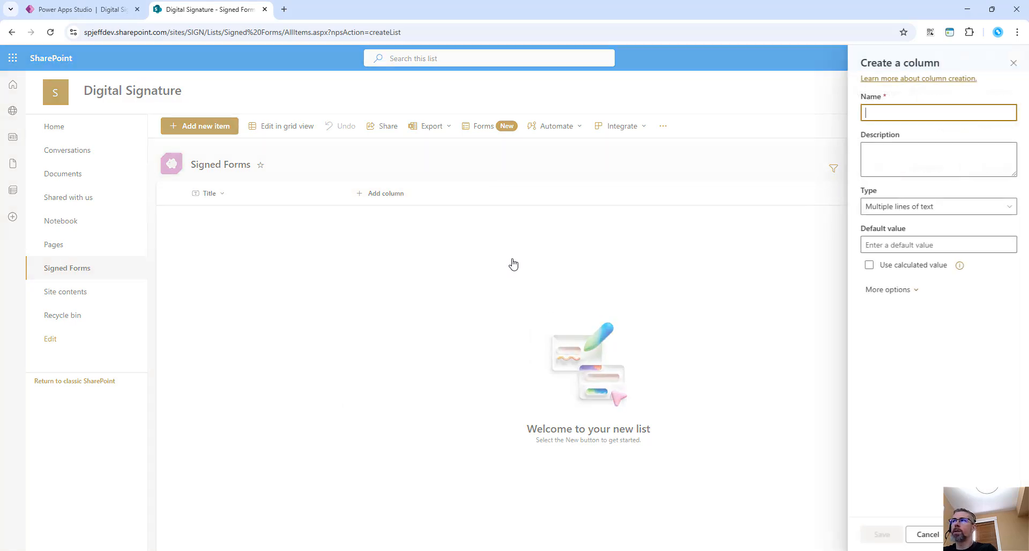
{"action": "type", "text": "DocumentText"}
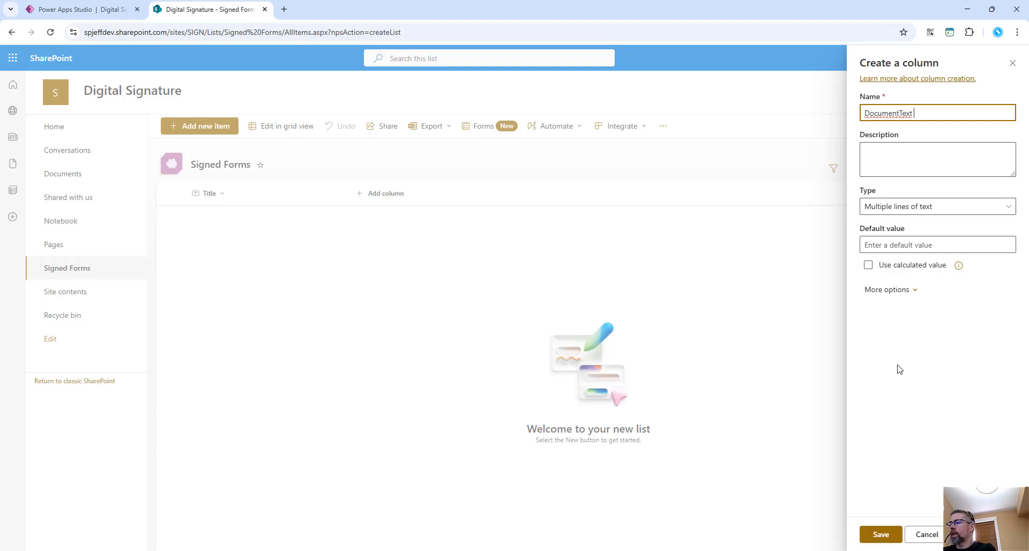
{"action": "left_click", "coordinate": [885, 540]}
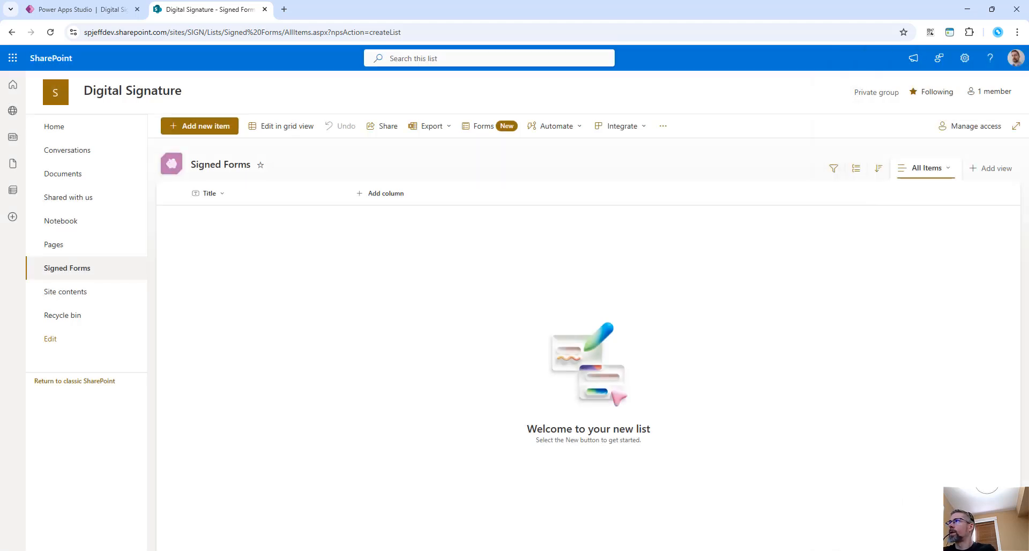
- Add a single line of text column named SignatureImageLink to the Signed Forms list
{"action": "left_click", "coordinate": [457, 194]}
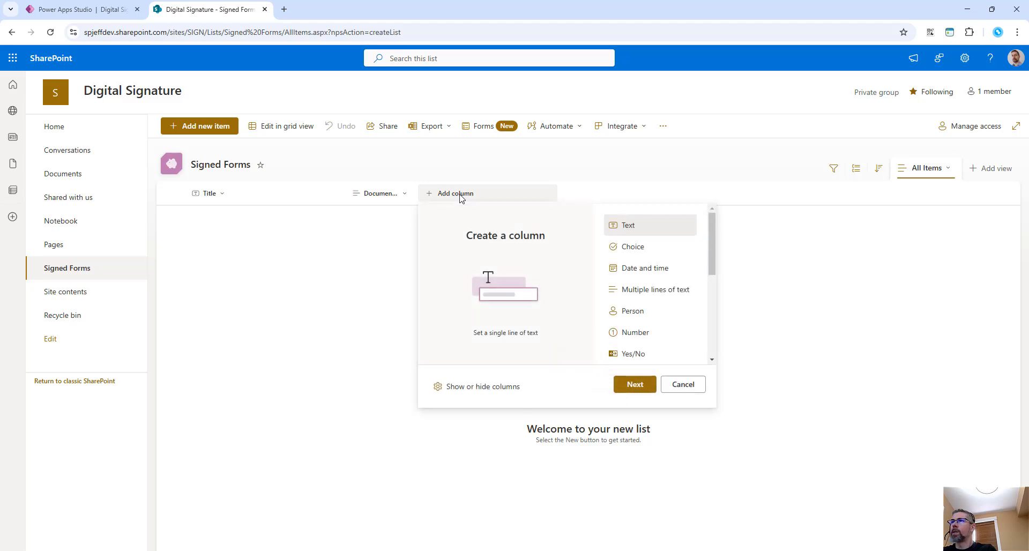
{"action": "left_click", "coordinate": [635, 384]}
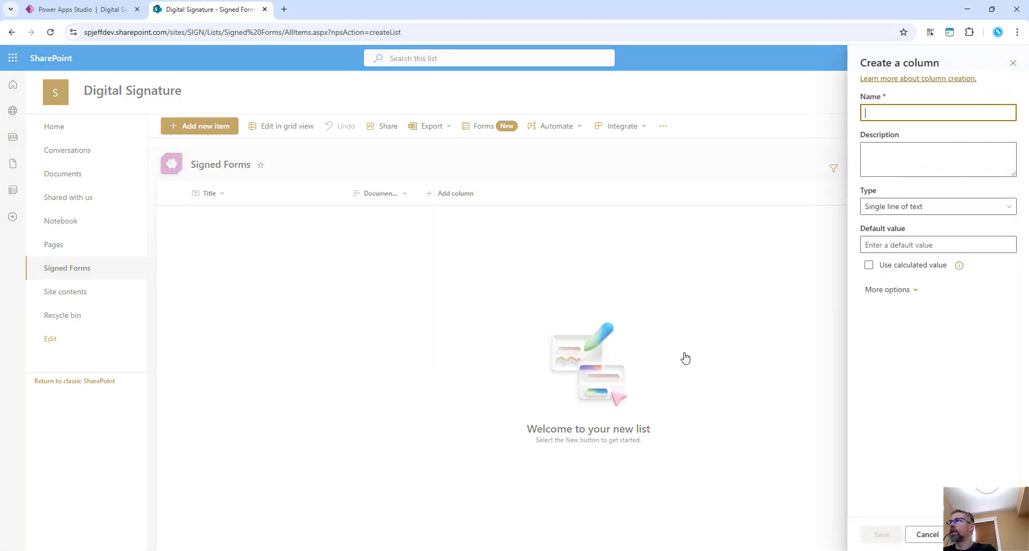
{"action": "type", "text": "SignatureImageLink"}
{"action": "key", "text": "BackSpace"}
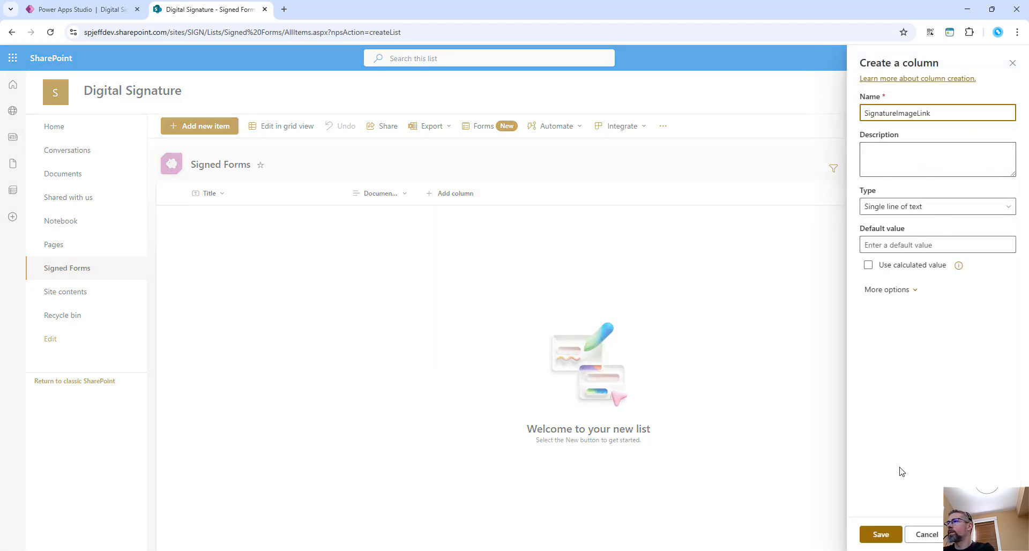
{"action": "left_click", "coordinate": [880, 535]}
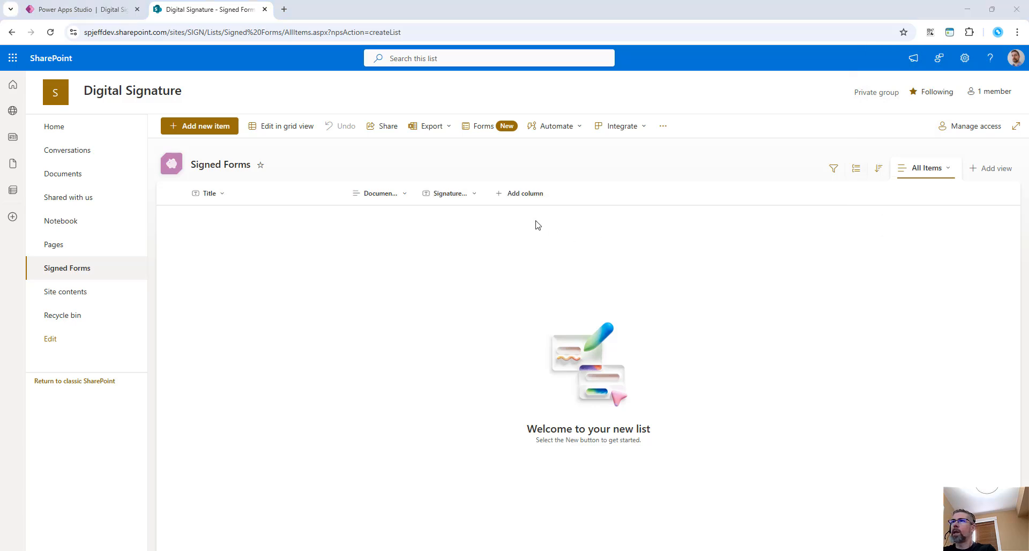
- Add a date and time column named SignatureDate to the Signed Forms list, without time and with no default value
{"action": "left_click", "coordinate": [511, 194]}
{"action": "left_click", "coordinate": [555, 268]}
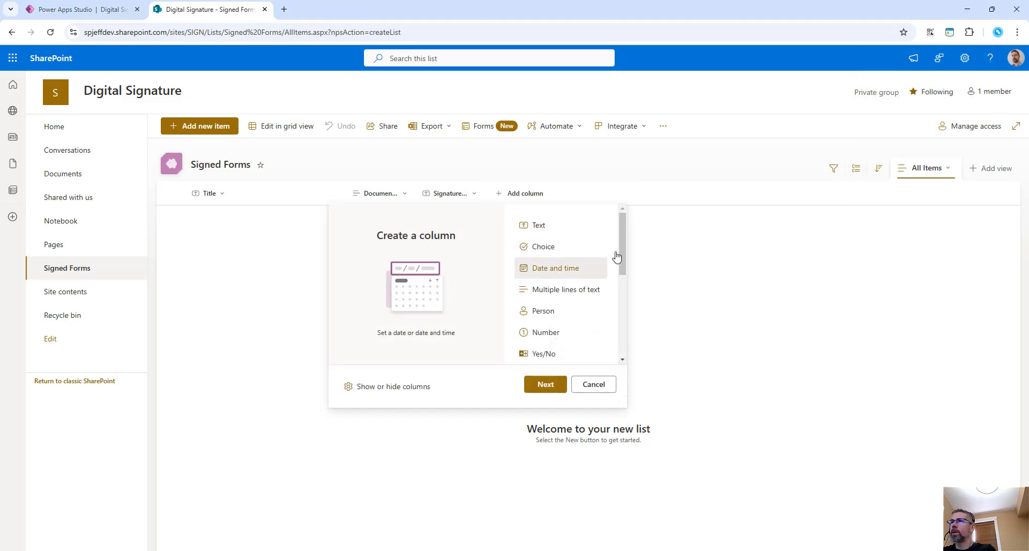
{"action": "left_click", "coordinate": [545, 385]}
{"action": "type", "text": "SignatureDate"}
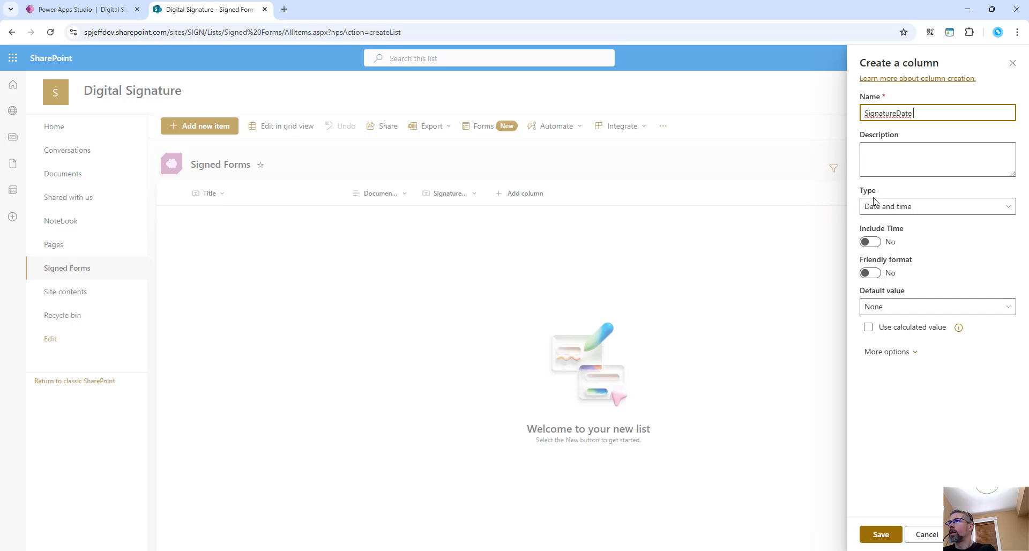
{"action": "left_click", "coordinate": [884, 206]}
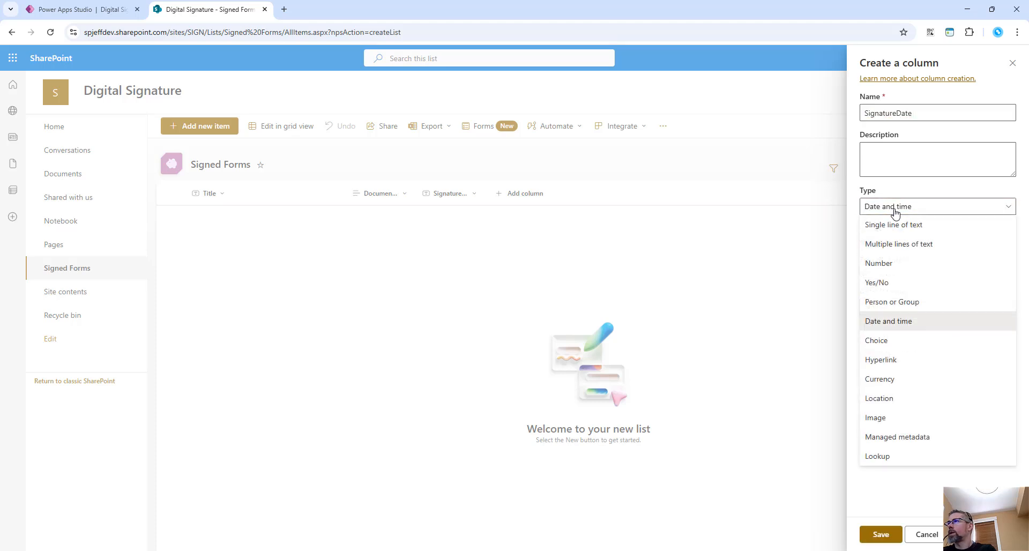
{"action": "left_click", "coordinate": [890, 325]}
{"action": "left_click", "coordinate": [925, 110]}
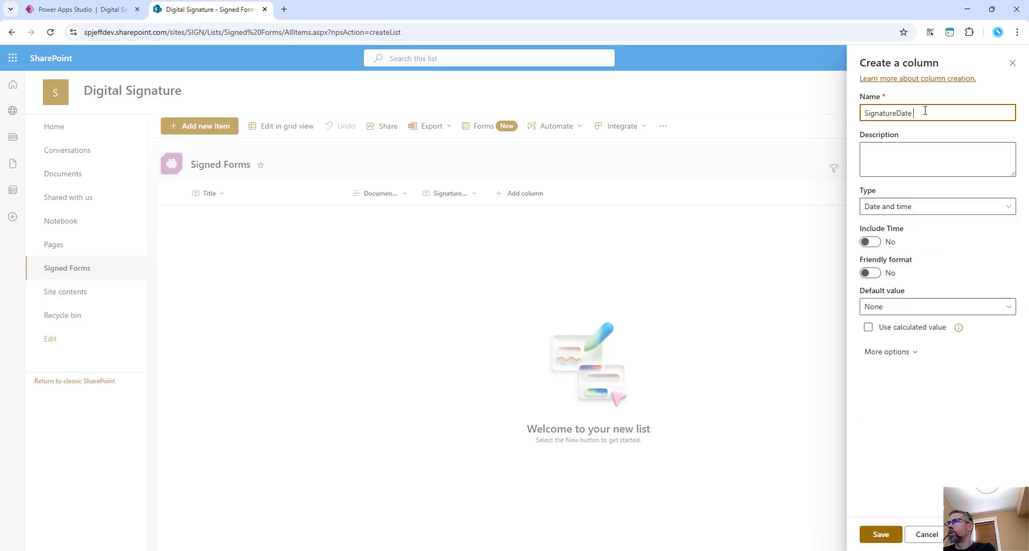
{"action": "left_click", "coordinate": [878, 535]}
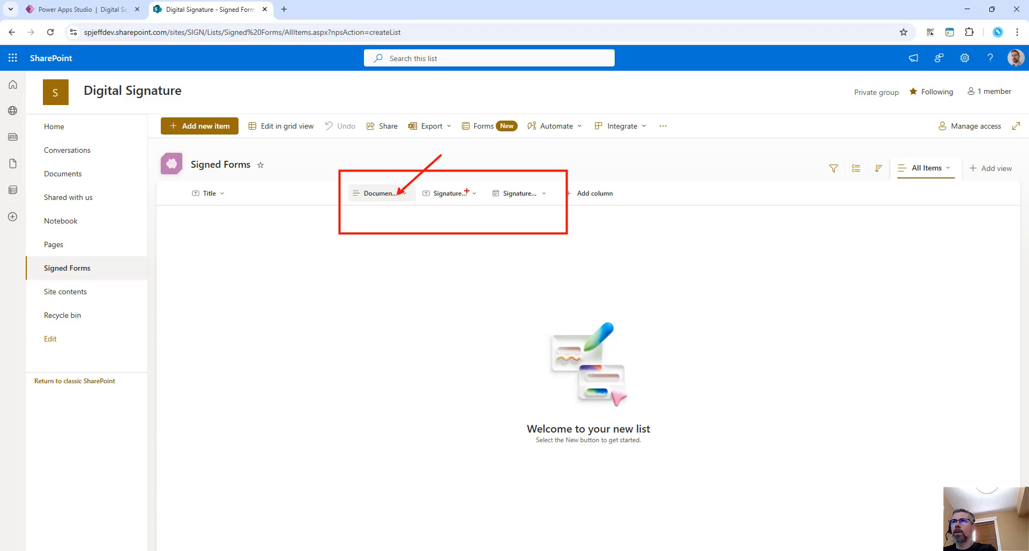
- Switch to Power Apps Studio, create a new Power Automate flow from blank and open its Power Apps (V2) trigger
{"action": "left_click", "coordinate": [105, 15]}
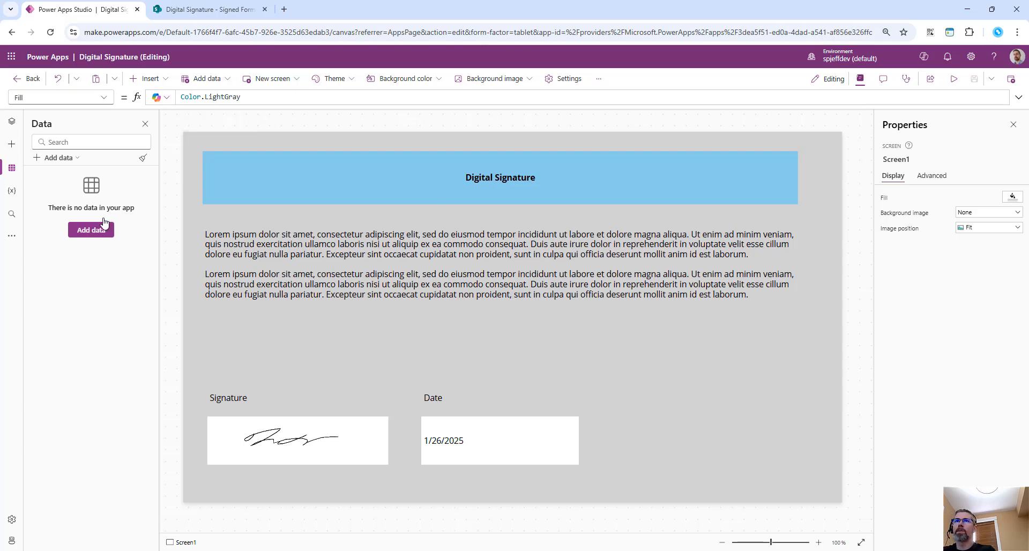
{"action": "left_click", "coordinate": [11, 144]}
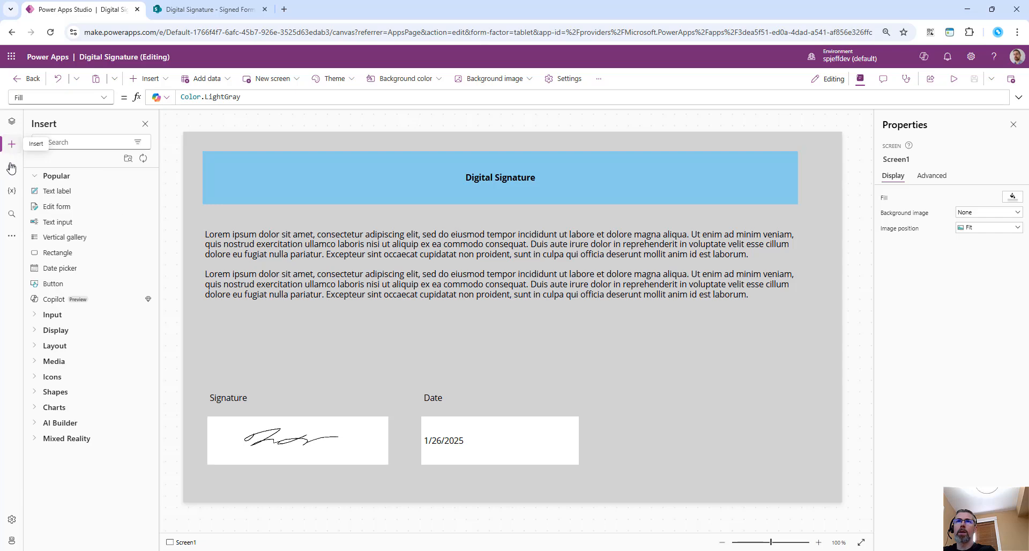
{"action": "left_click", "coordinate": [11, 190]}
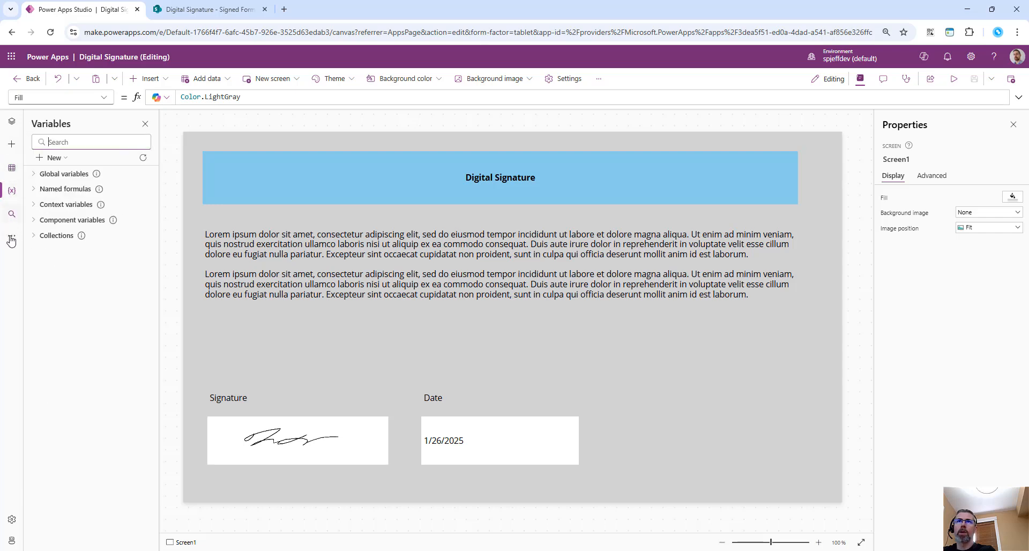
{"action": "left_click", "coordinate": [11, 240]}
{"action": "left_click", "coordinate": [70, 261]}
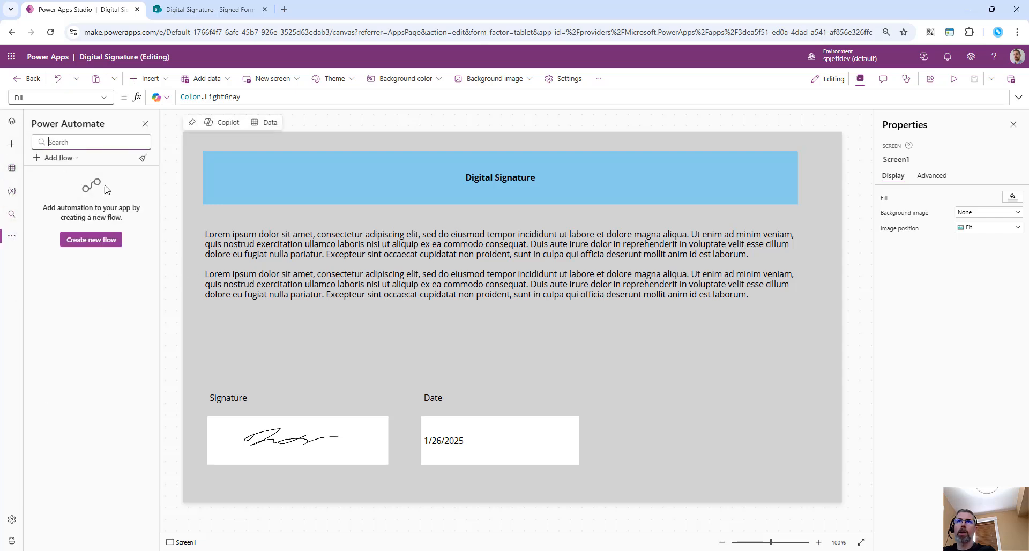
{"action": "left_click", "coordinate": [91, 239]}
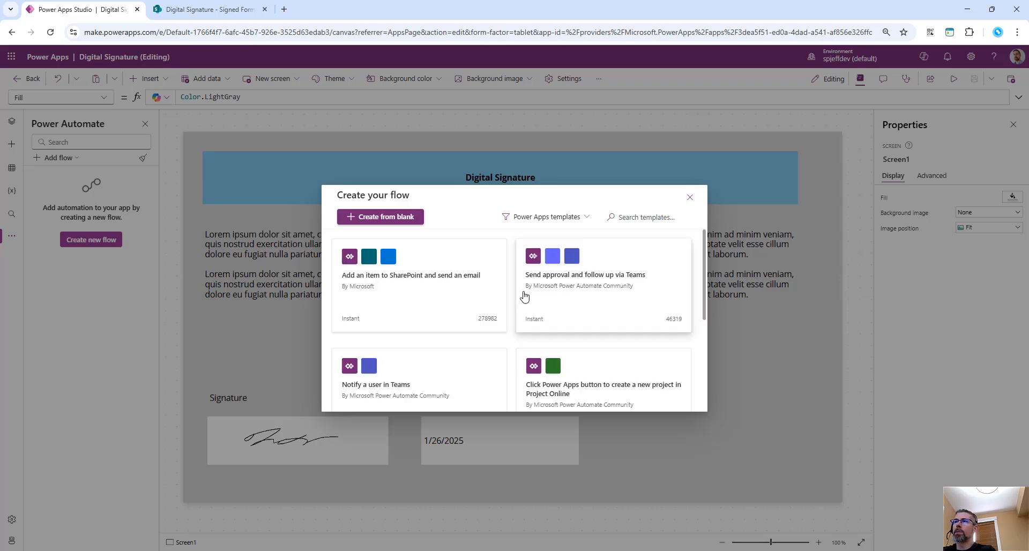
{"action": "left_click", "coordinate": [396, 217]}
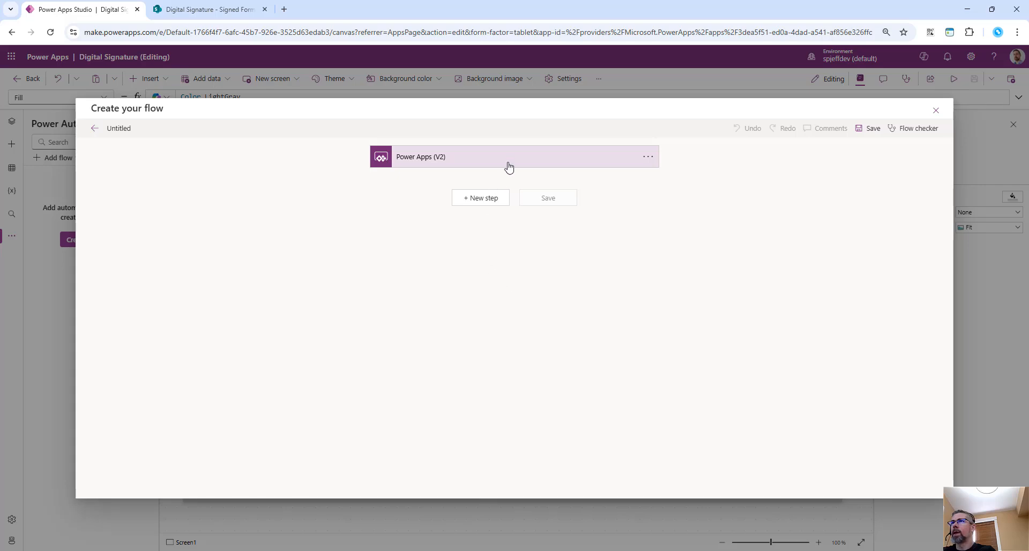
{"action": "left_click", "coordinate": [508, 168]}
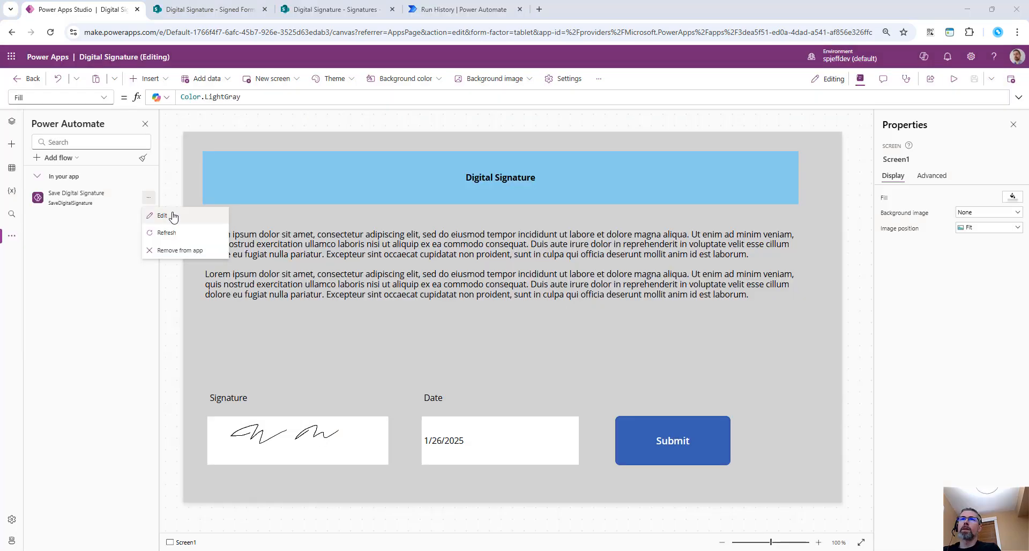
- Open the Save Digital Signature flow for editing and expand its Power Apps (V2) trigger and all three SharePoint actions
{"action": "left_click", "coordinate": [162, 216]}
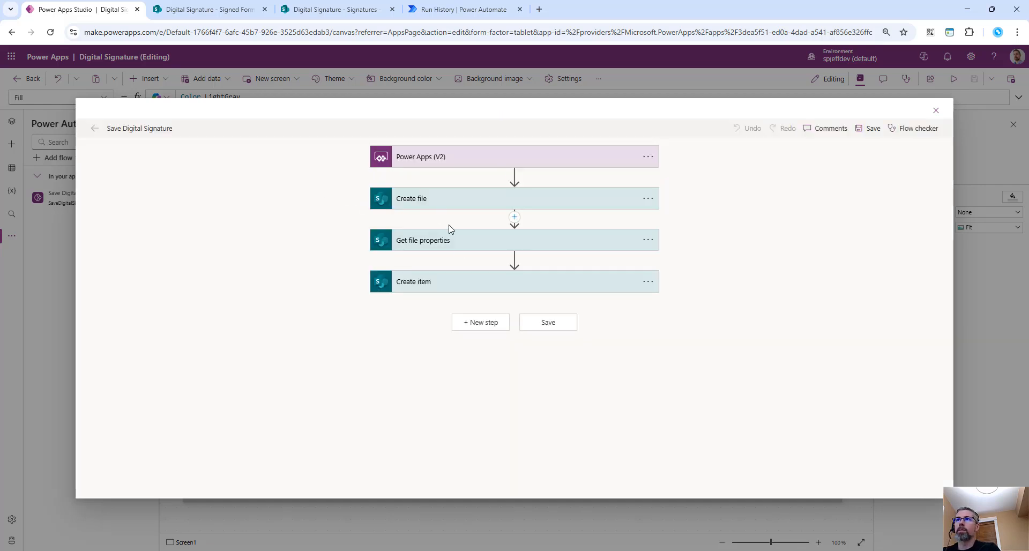
{"action": "left_click", "coordinate": [487, 290]}
{"action": "left_click", "coordinate": [486, 245]}
{"action": "left_click", "coordinate": [475, 199]}
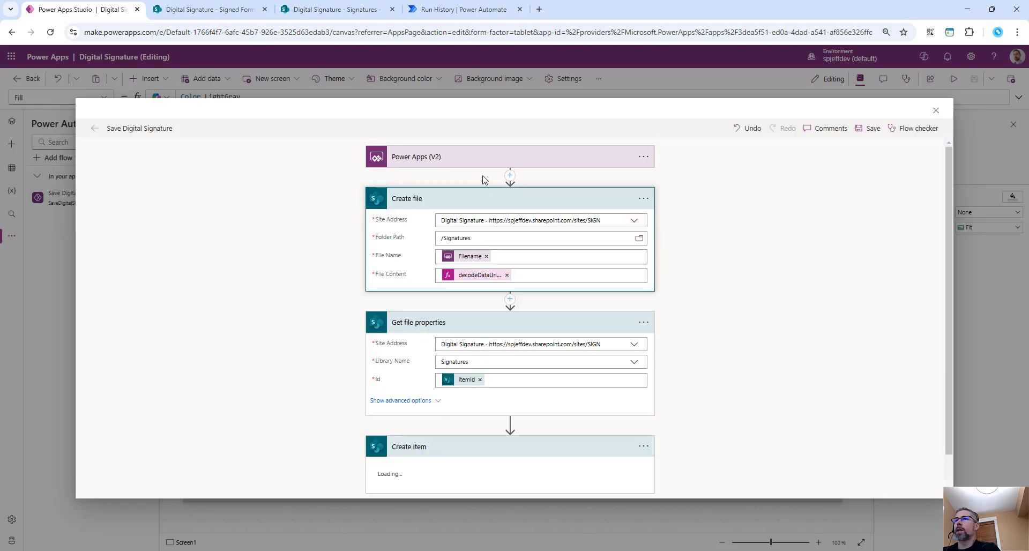
{"action": "left_click", "coordinate": [471, 158]}
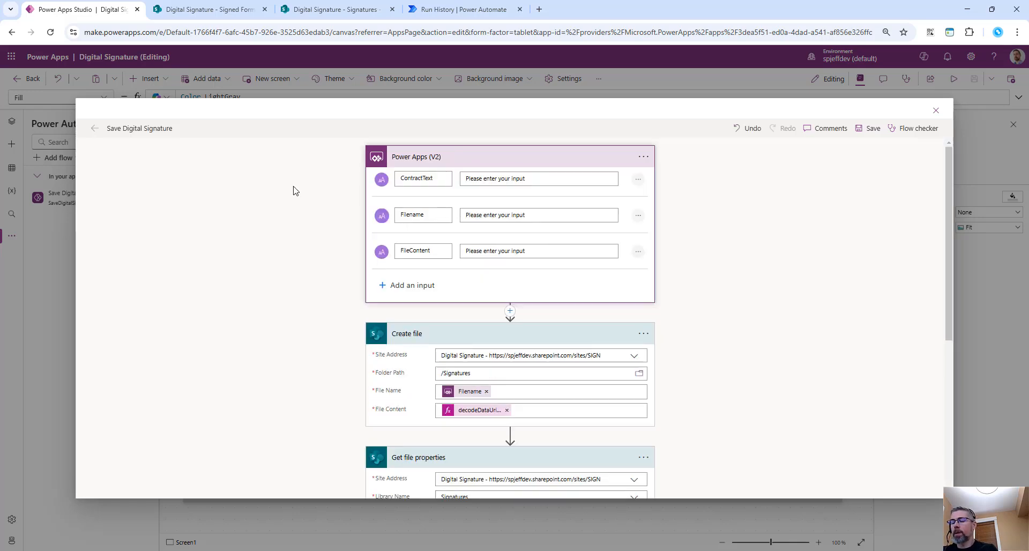
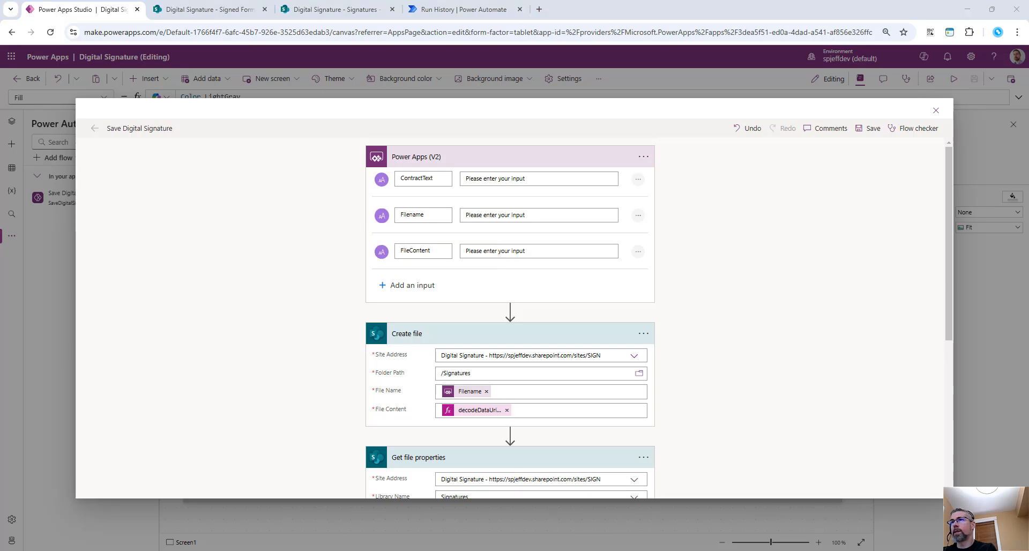
- Examine the flow's Create file, Get file properties and Create item settings, including the field mappings for the Signed Forms list
{"action": "scroll", "coordinate": [675, 251], "scroll_direction": "down", "scroll_amount": 2}
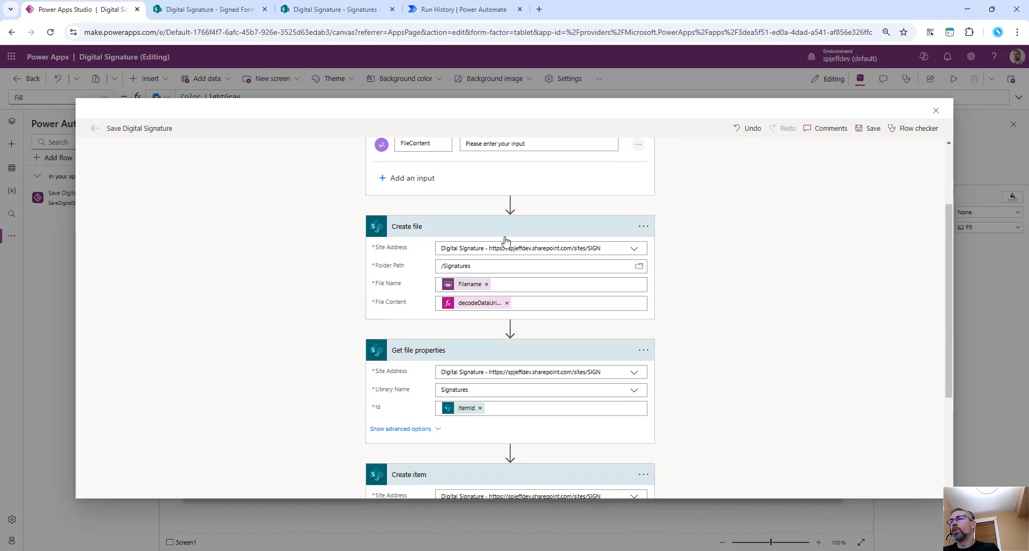
{"action": "scroll", "coordinate": [504, 243], "scroll_direction": "down", "scroll_amount": 1}
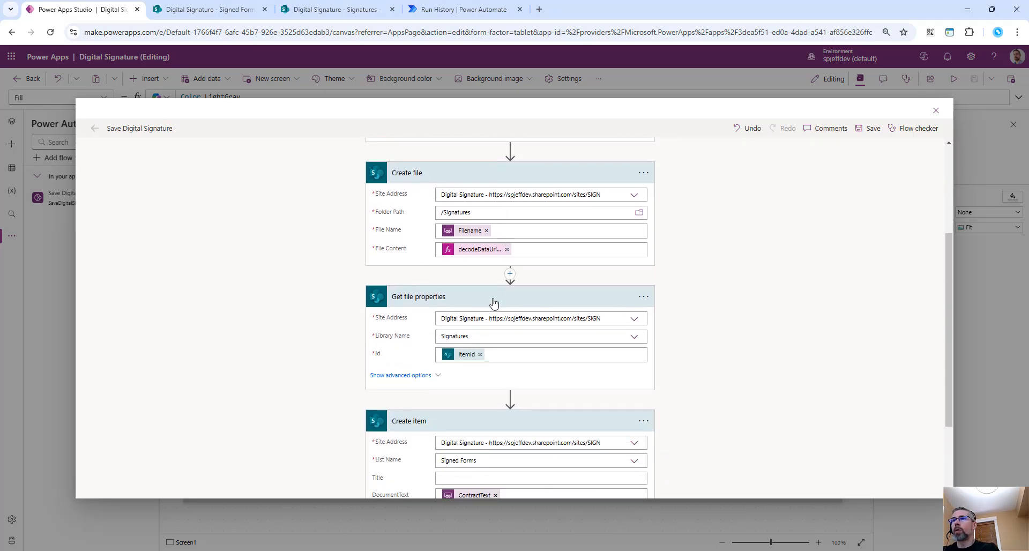
{"action": "scroll", "coordinate": [461, 358], "scroll_direction": "down", "scroll_amount": 1}
{"action": "mouse_move", "coordinate": [450, 324]}
{"action": "left_mouse_down"}
{"action": "mouse_move", "coordinate": [466, 313]}
{"action": "mouse_move", "coordinate": [544, 407]}
{"action": "mouse_move", "coordinate": [528, 456]}
{"action": "left_mouse_up"}
{"action": "mouse_move", "coordinate": [520, 444]}
{"action": "left_mouse_down"}
{"action": "mouse_move", "coordinate": [507, 459]}
{"action": "mouse_move", "coordinate": [528, 464]}
{"action": "left_mouse_up"}
{"action": "key", "text": "Escape"}
{"action": "scroll", "coordinate": [546, 361], "scroll_direction": "down", "scroll_amount": 2}
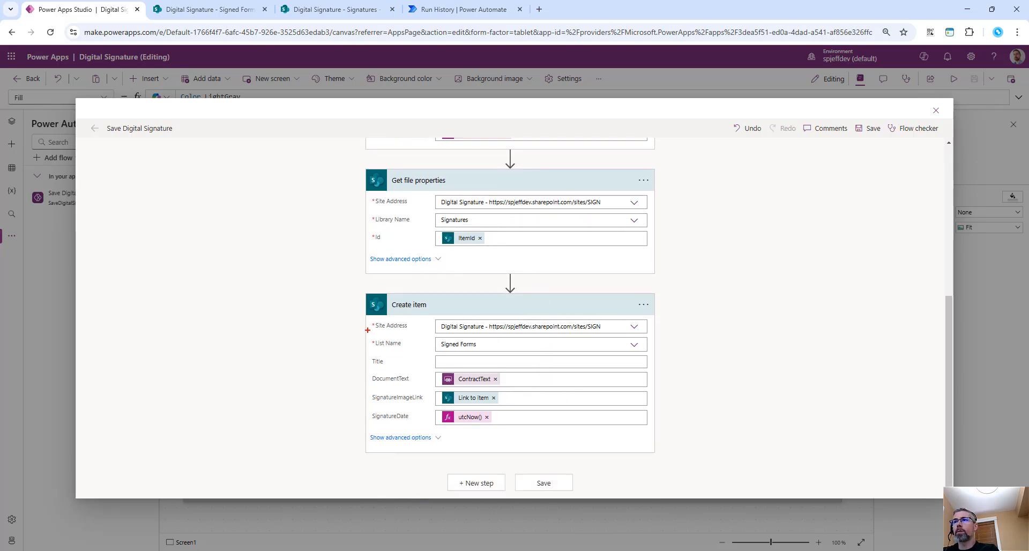
{"action": "left_click_drag", "start_coordinate": [368, 330], "coordinate": [494, 355]}
{"action": "left_click_drag", "start_coordinate": [352, 365], "coordinate": [536, 438]}
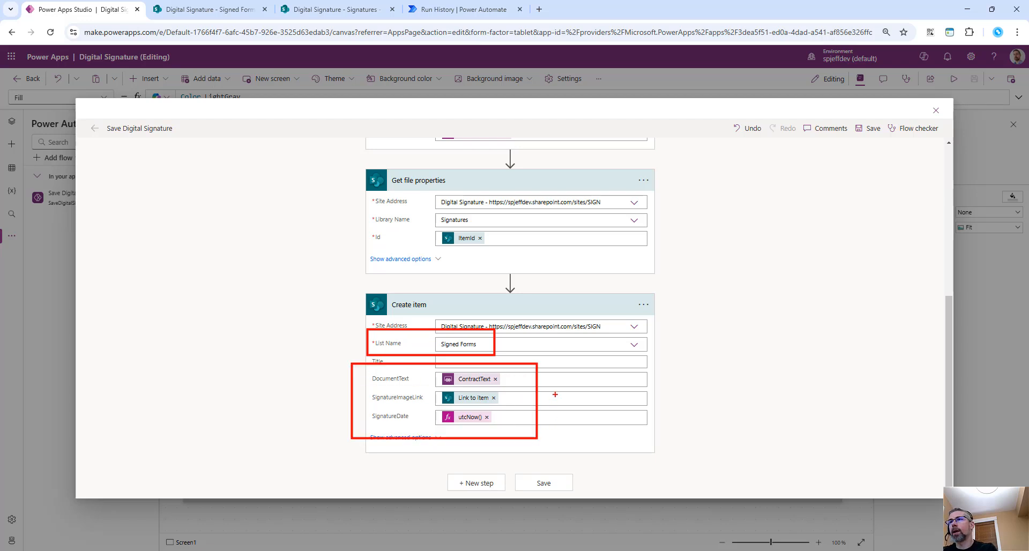
{"action": "type", "text": "racking"}
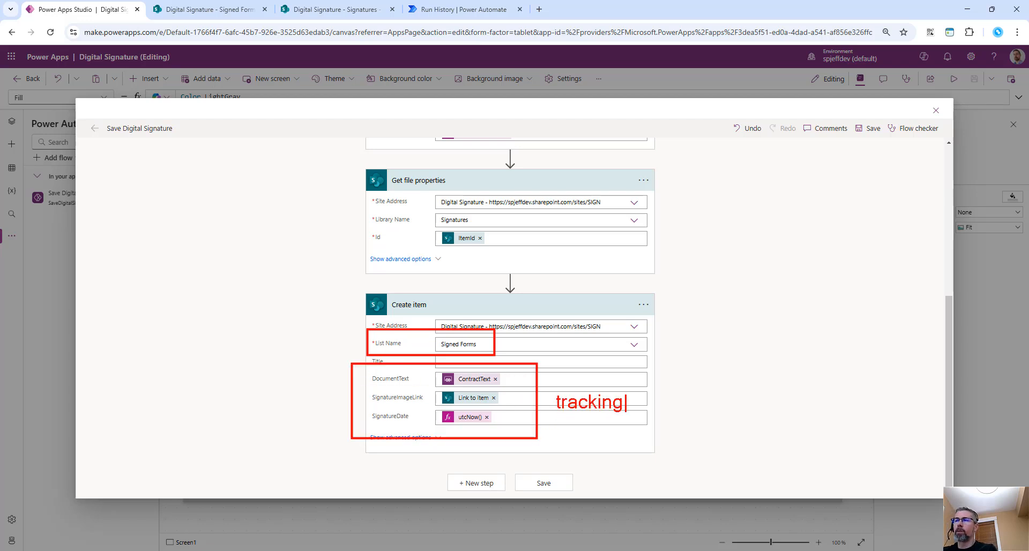
{"action": "key", "text": "Escape"}
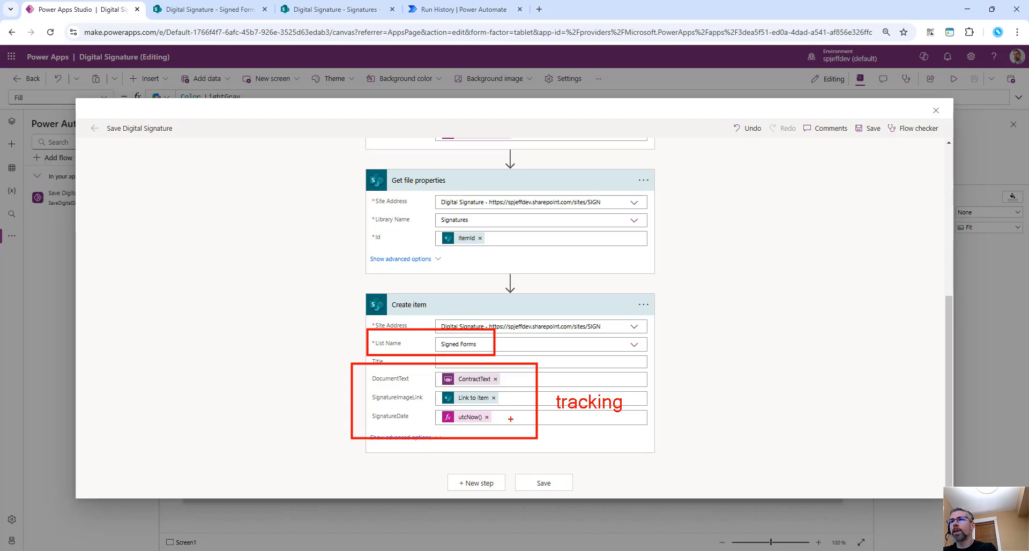
{"action": "mouse_move", "coordinate": [510, 418]}
{"action": "left_mouse_down"}
{"action": "mouse_move", "coordinate": [562, 415]}
{"action": "mouse_move", "coordinate": [560, 391]}
{"action": "mouse_move", "coordinate": [581, 375]}
{"action": "left_mouse_up"}
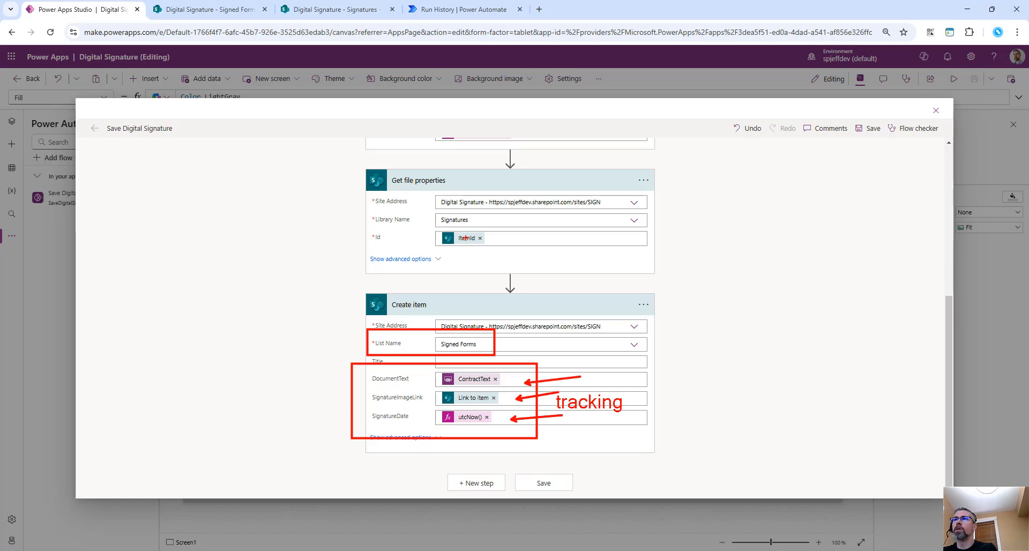
{"action": "mouse_move", "coordinate": [459, 220]}
{"action": "left_mouse_down"}
{"action": "mouse_move", "coordinate": [455, 266]}
{"action": "mouse_move", "coordinate": [437, 253]}
{"action": "left_mouse_up"}
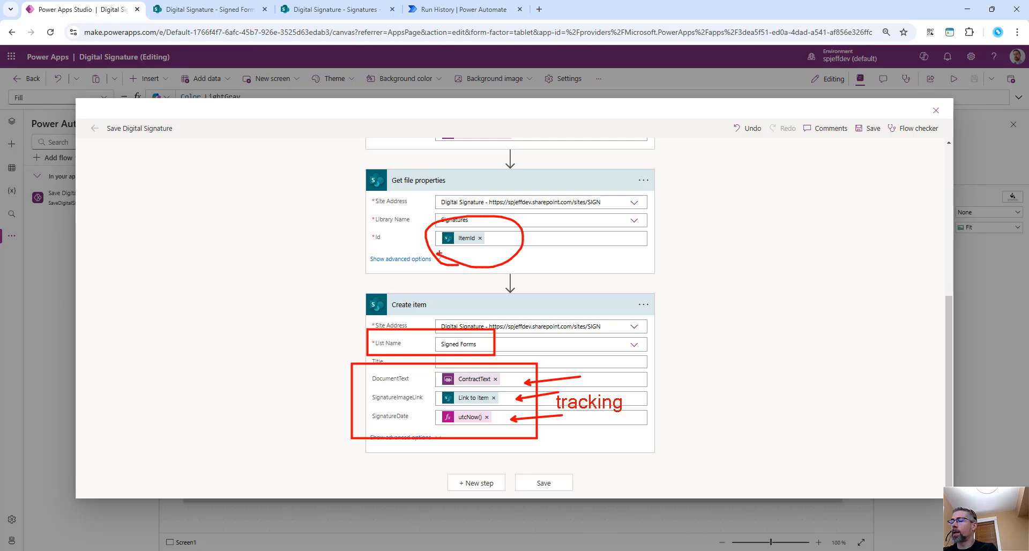
{"action": "key", "text": "Escape"}
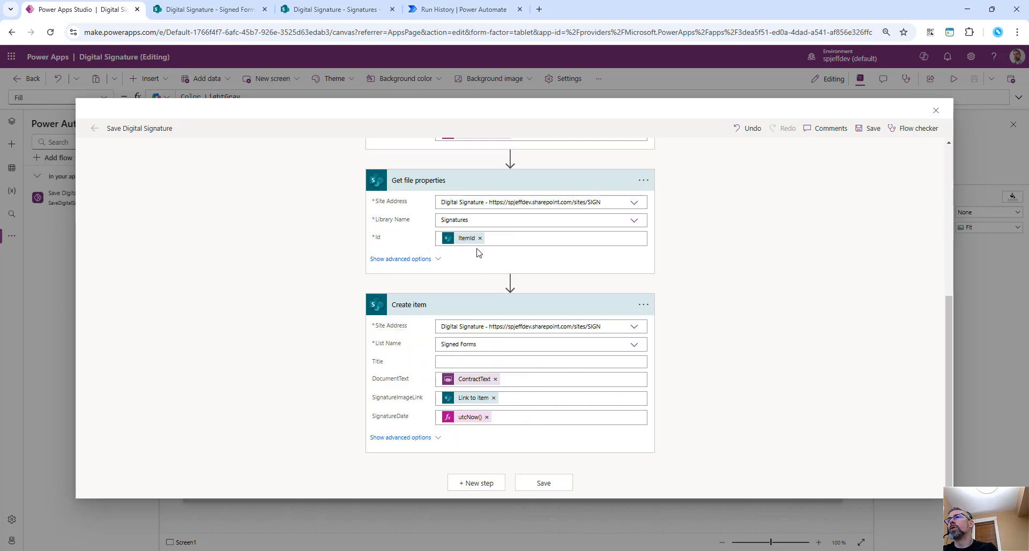
{"action": "scroll", "coordinate": [477, 241], "scroll_direction": "up", "scroll_amount": 3}
{"action": "scroll", "coordinate": [475, 252], "scroll_direction": "down", "scroll_amount": 2}
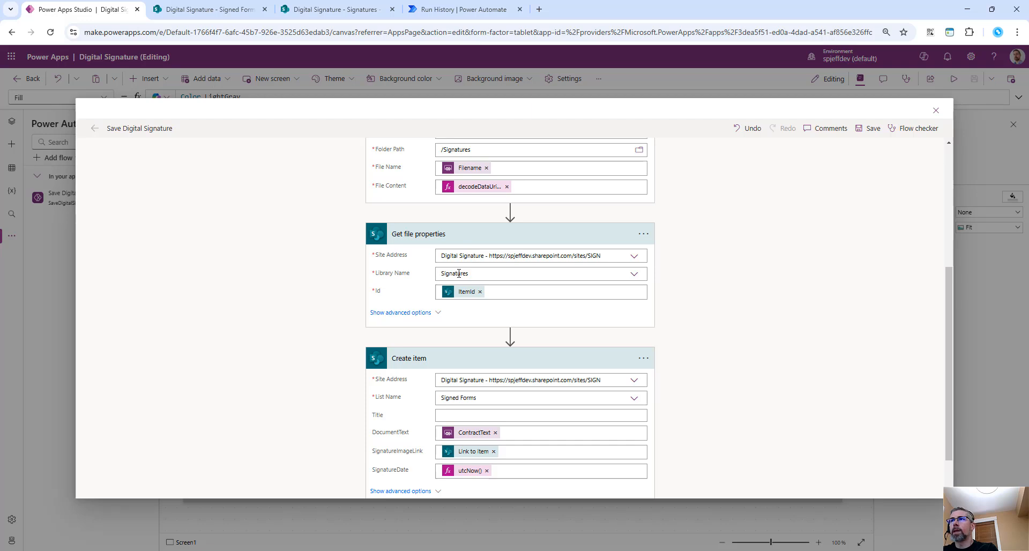
{"action": "scroll", "coordinate": [459, 274], "scroll_direction": "down", "scroll_amount": 2}
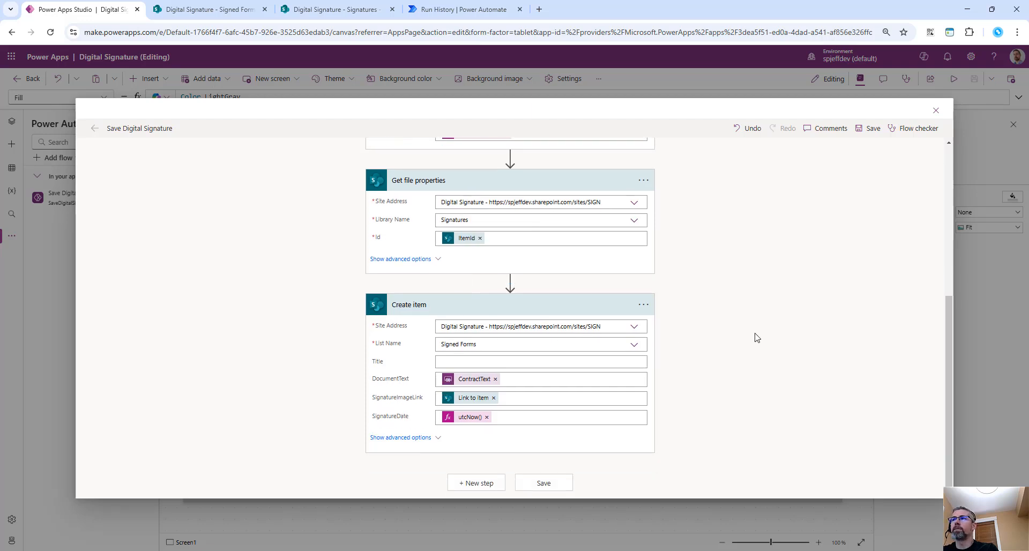
- Open the Create file action's File Content expression in the expression editor and select the whole expression
{"action": "scroll", "coordinate": [757, 336], "scroll_direction": "up", "scroll_amount": 5}
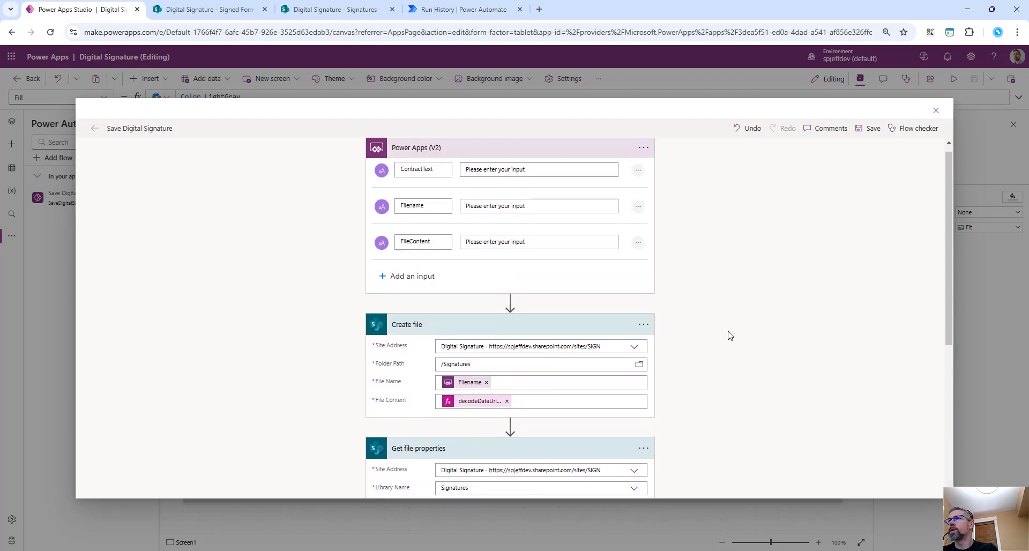
{"action": "left_click", "coordinate": [529, 402]}
{"action": "key", "text": "BackSpace"}
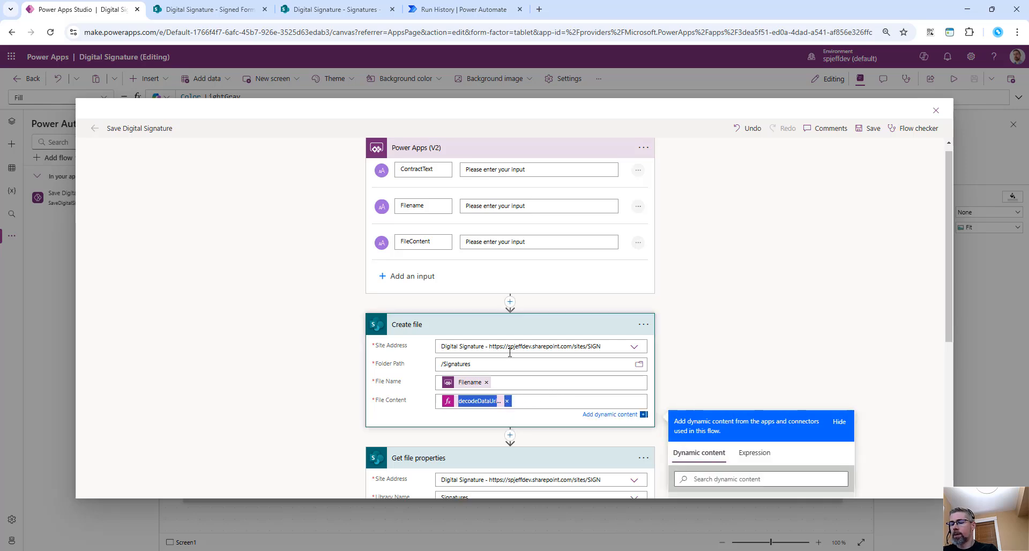
{"action": "left_click", "coordinate": [754, 452]}
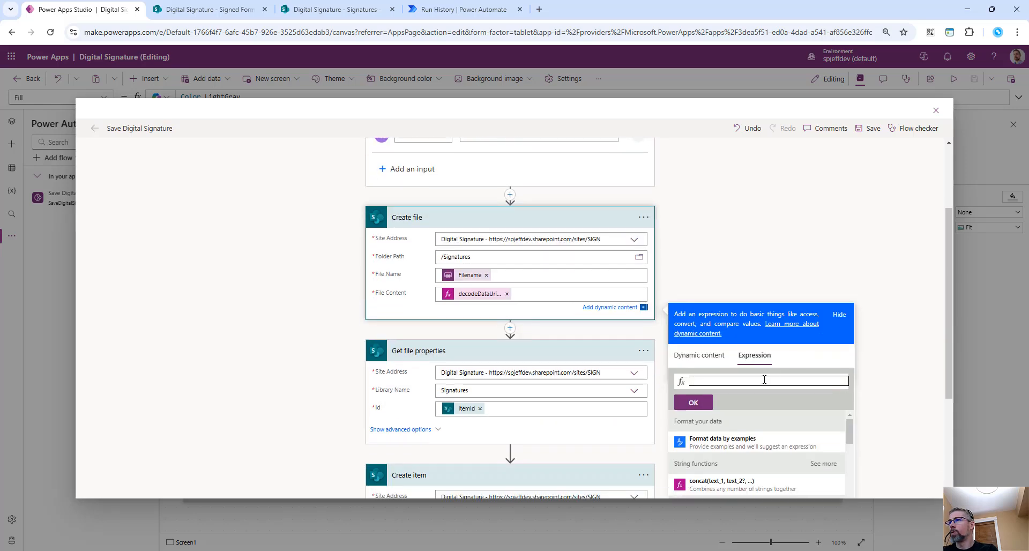
{"action": "key", "text": "Home"}
{"action": "key", "text": "Delete"}
{"action": "key", "text": "Delete"}
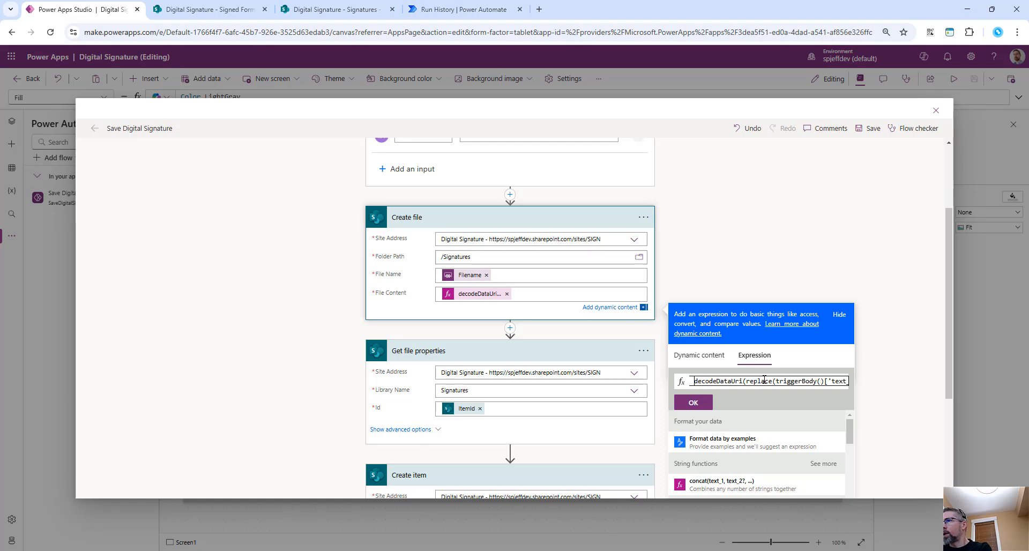
{"action": "key", "text": "End"}
{"action": "key", "text": "BackSpace"}
{"action": "key", "text": "ctrl+a"}
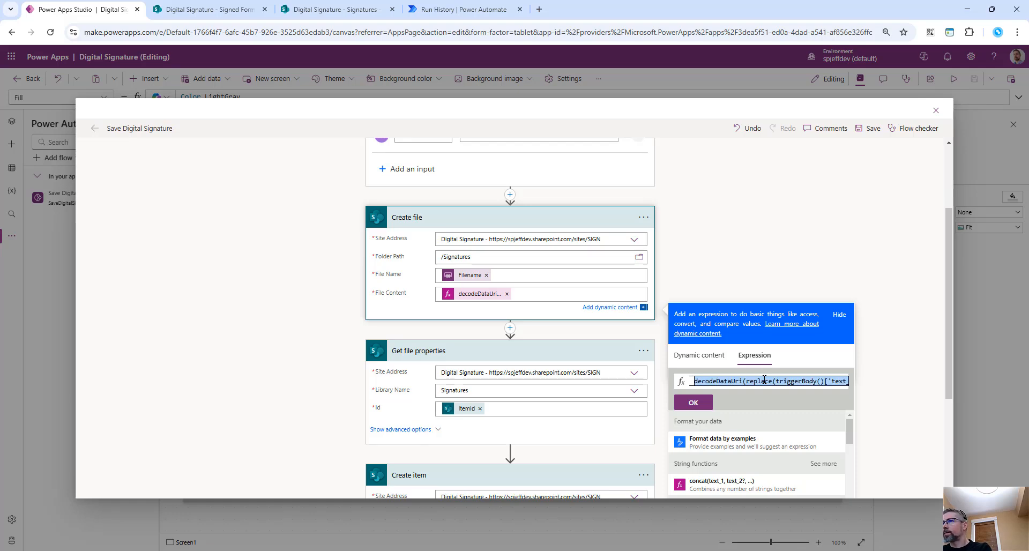
- Switch to Notepad++, examine the decodeDataUri expression with its nested replace of double quotes, and return to the flow with the expression editor closed
{"action": "key", "text": "alt+Tab"}
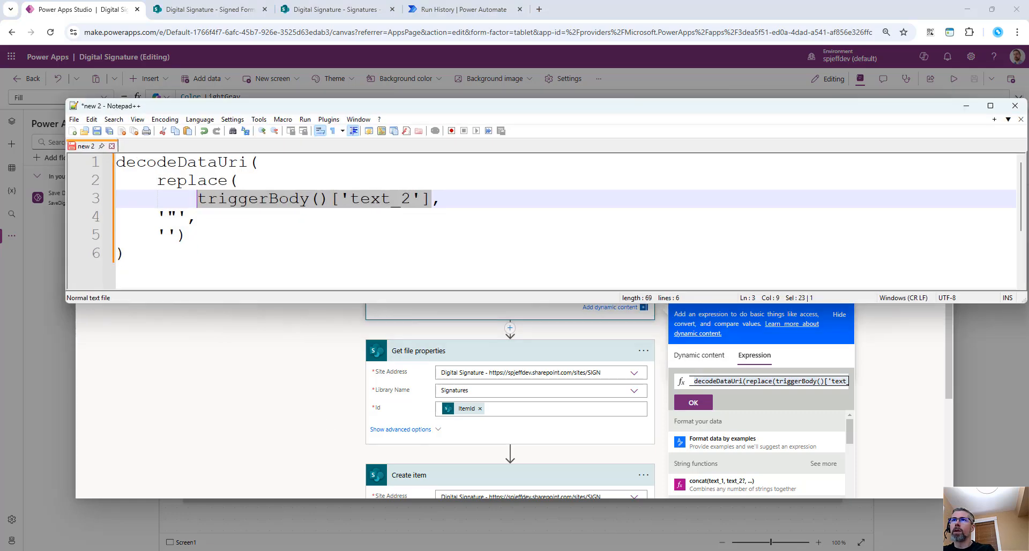
{"action": "left_click", "coordinate": [193, 217]}
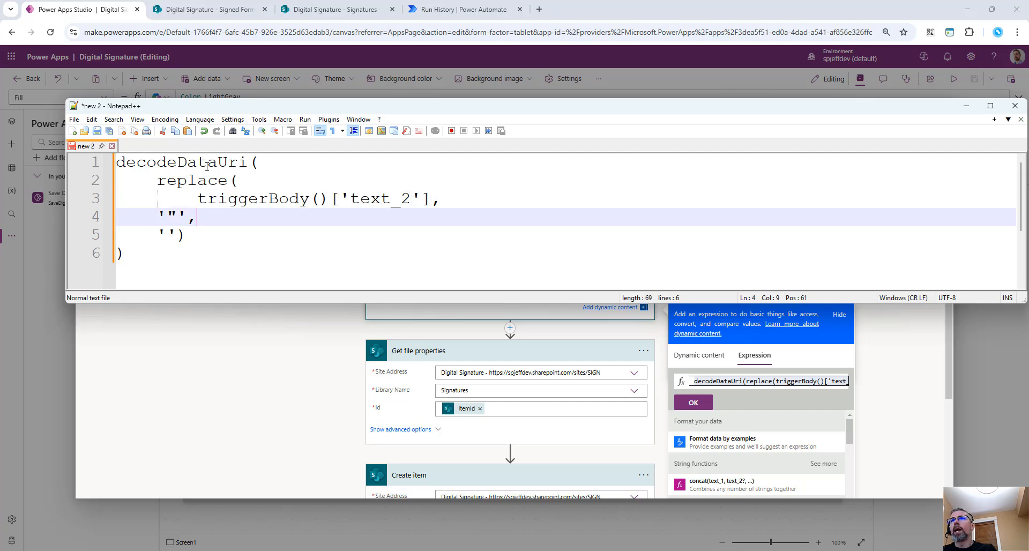
{"action": "double_click", "coordinate": [202, 161]}
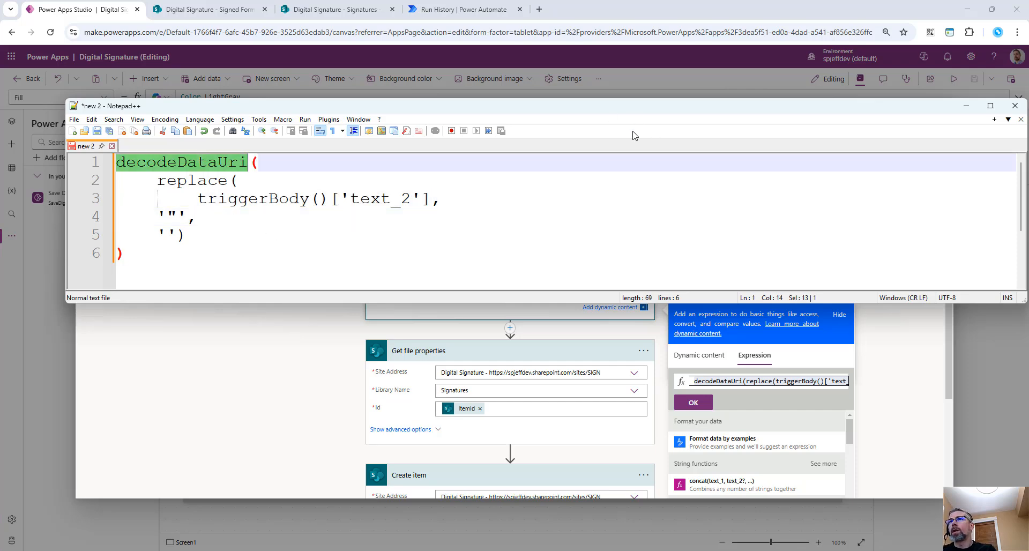
{"action": "left_click_drag", "start_coordinate": [170, 217], "coordinate": [176, 216]}
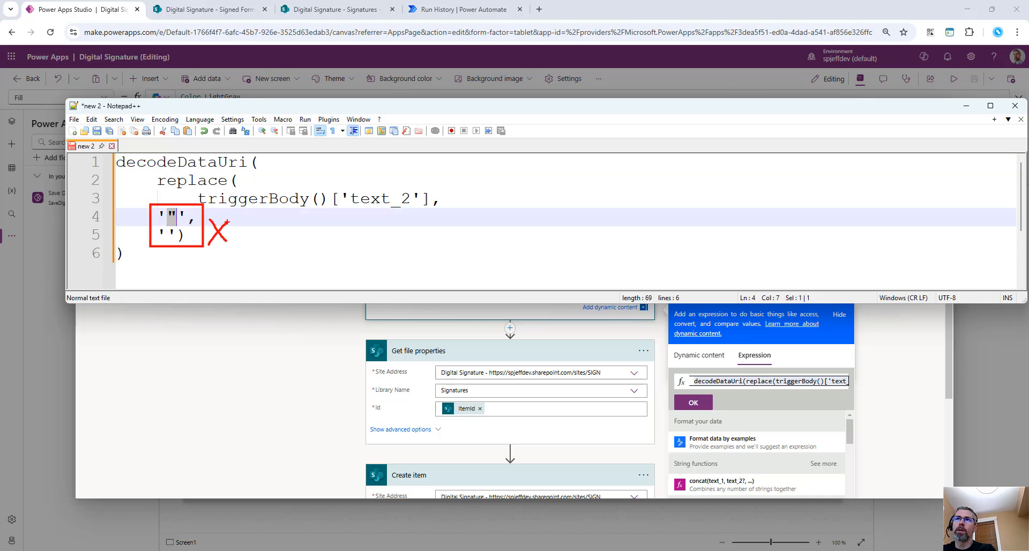
{"action": "left_click_drag", "start_coordinate": [149, 172], "coordinate": [310, 200]}
{"action": "mouse_move", "coordinate": [272, 149]}
{"action": "left_mouse_down"}
{"action": "mouse_move", "coordinate": [281, 168]}
{"action": "mouse_move", "coordinate": [330, 113]}
{"action": "left_mouse_up"}
{"action": "key", "text": "Escape"}
{"action": "key", "text": "Escape"}
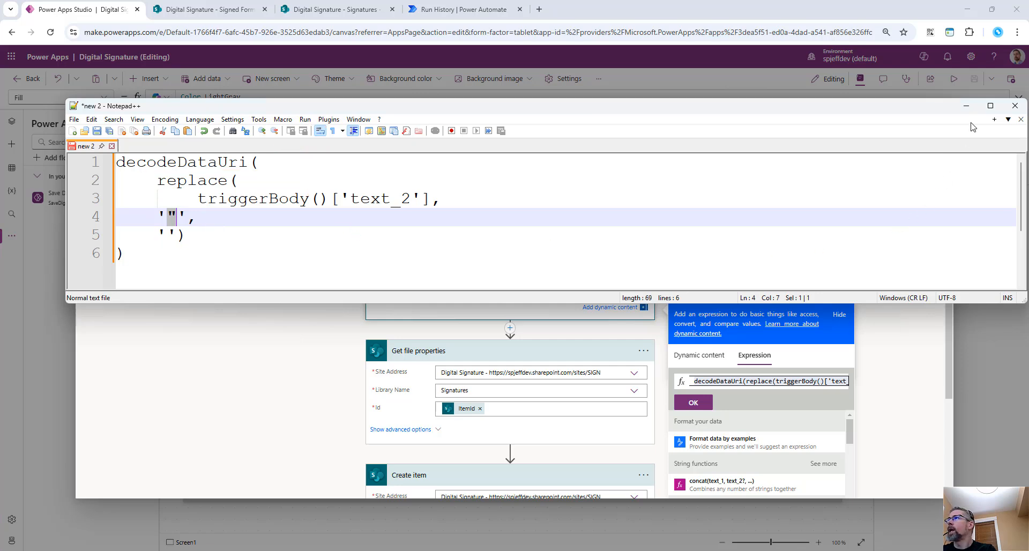
{"action": "left_click", "coordinate": [966, 106]}
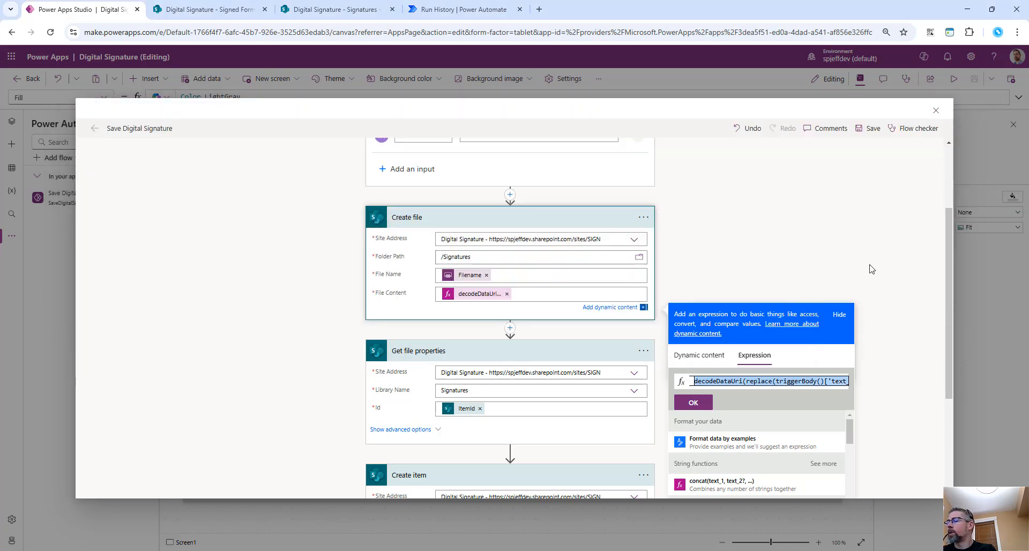
{"action": "left_click", "coordinate": [864, 248]}
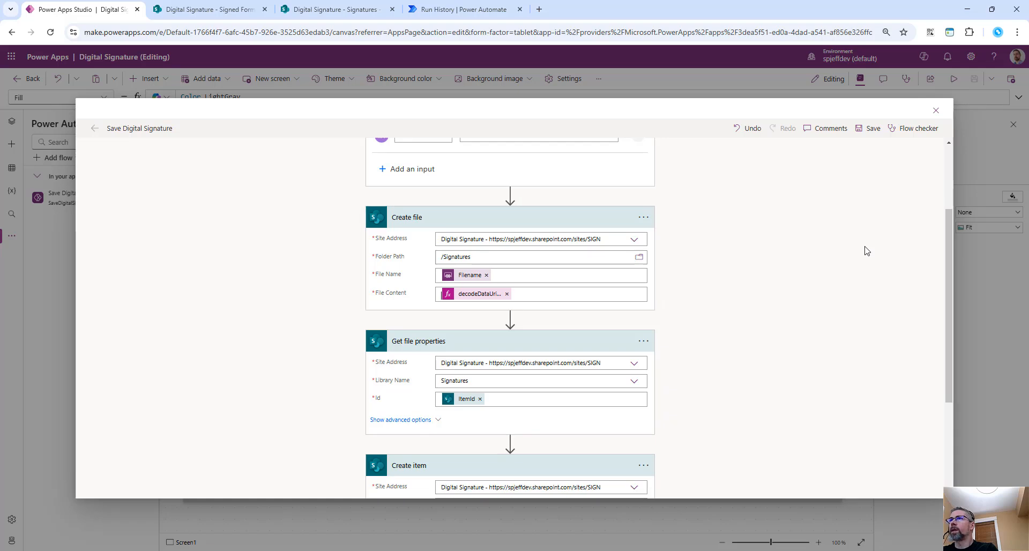
- Examine the trigger's ContractText, Filename and FileContent inputs and recheck the replace function of the expression in Notepad++
{"action": "scroll", "coordinate": [846, 240], "scroll_direction": "up", "scroll_amount": 3}
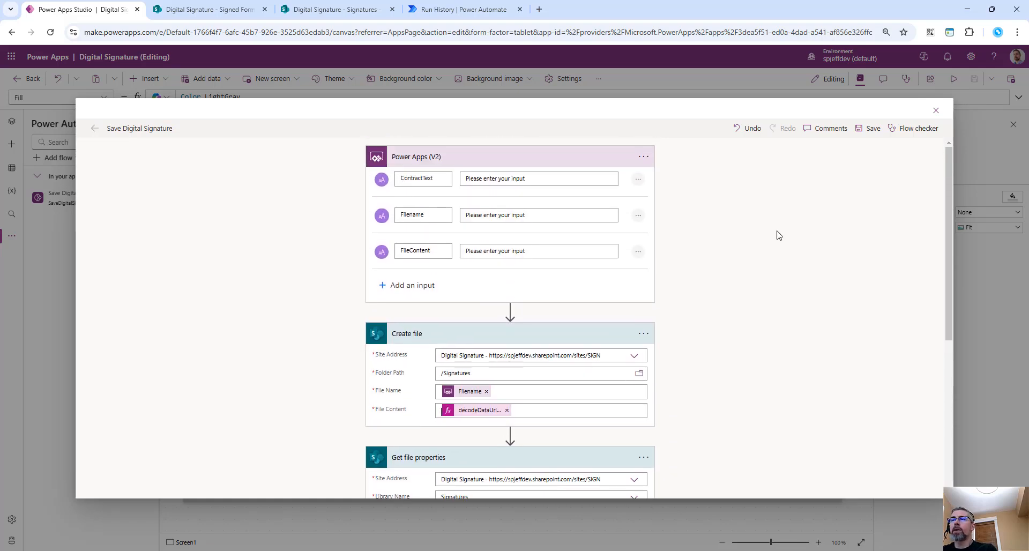
{"action": "left_click_drag", "start_coordinate": [352, 161], "coordinate": [449, 284]}
{"action": "left_click_drag", "start_coordinate": [386, 201], "coordinate": [348, 250]}
{"action": "left_click_drag", "start_coordinate": [377, 241], "coordinate": [313, 285]}
{"action": "left_click_drag", "start_coordinate": [358, 288], "coordinate": [318, 316]}
{"action": "key", "text": "Escape"}
{"action": "scroll", "coordinate": [590, 276], "scroll_direction": "down", "scroll_amount": 4}
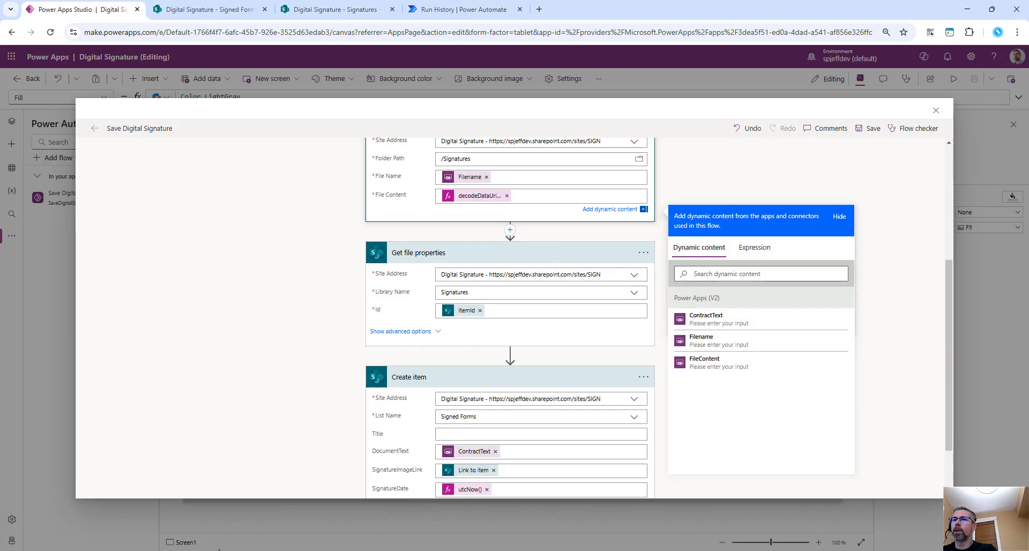
{"action": "key", "text": "alt+Tab"}
{"action": "double_click", "coordinate": [201, 182]}
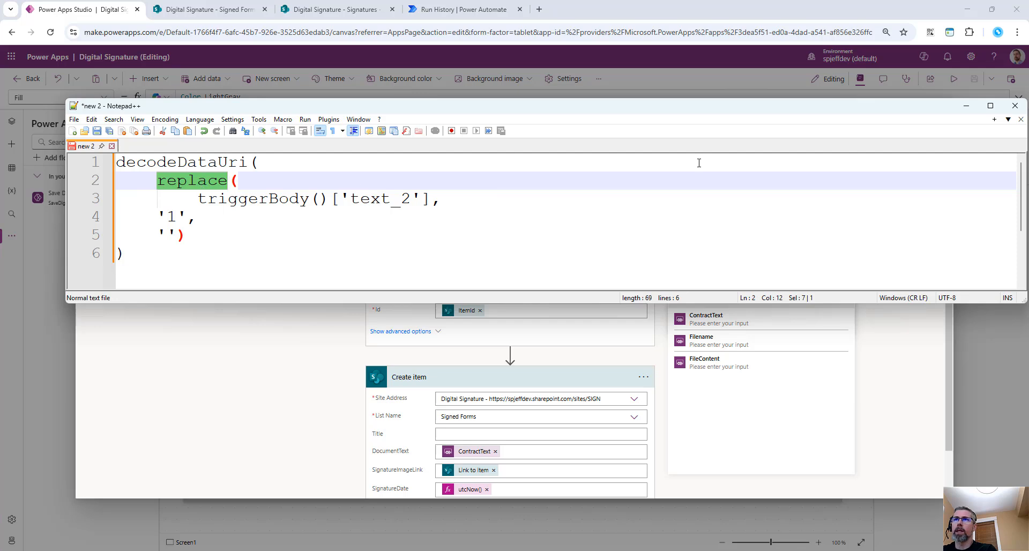
{"action": "left_click", "coordinate": [967, 106]}
{"action": "scroll", "coordinate": [594, 316], "scroll_direction": "down", "scroll_amount": 2}
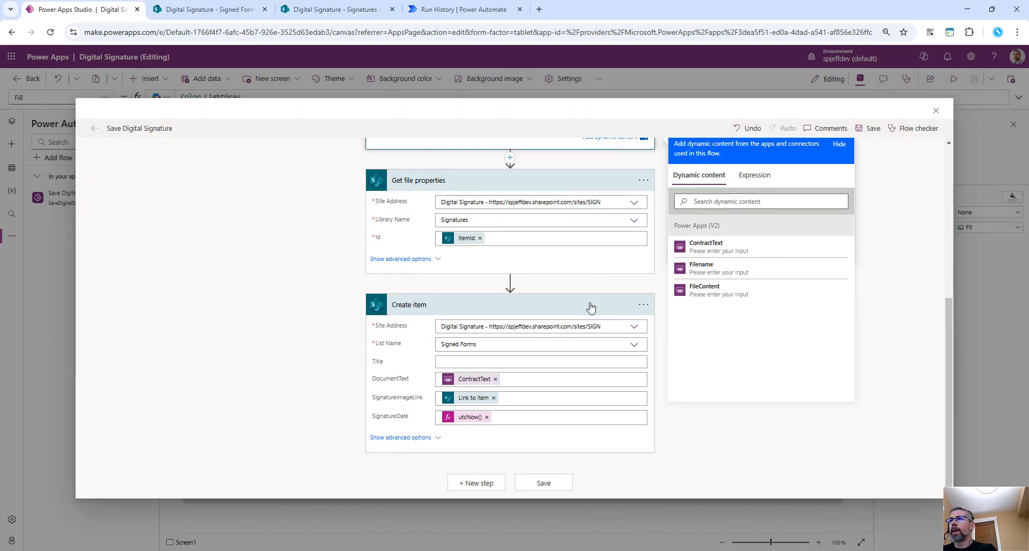
- Examine the SignatureDate and SignatureImageLink mappings in Create item and trace the link back through Get file properties to Create file
{"action": "left_click", "coordinate": [514, 419]}
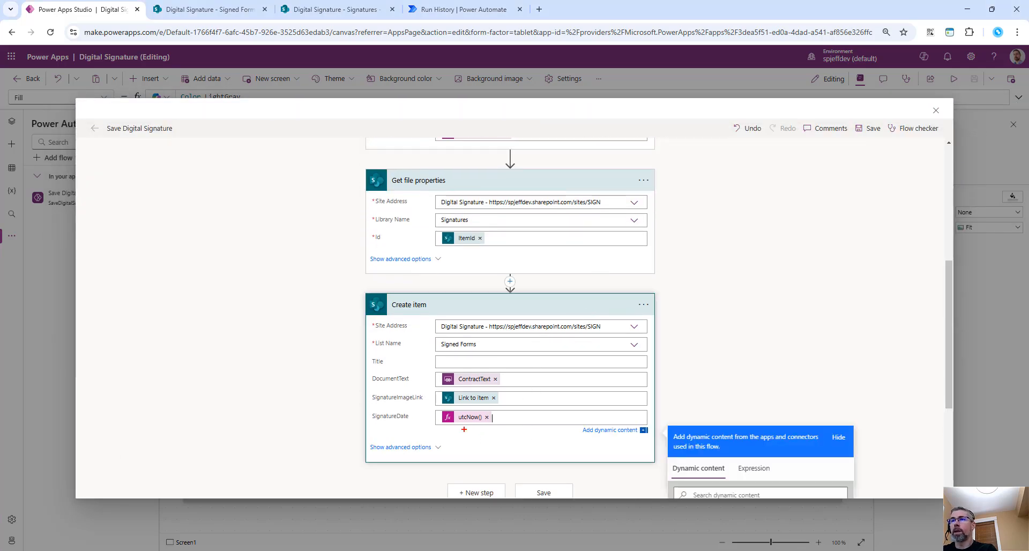
{"action": "key", "text": "ctrl+2"}
{"action": "mouse_move", "coordinate": [341, 403]}
{"action": "left_mouse_down"}
{"action": "mouse_move", "coordinate": [505, 428]}
{"action": "mouse_move", "coordinate": [505, 453]}
{"action": "left_mouse_up"}
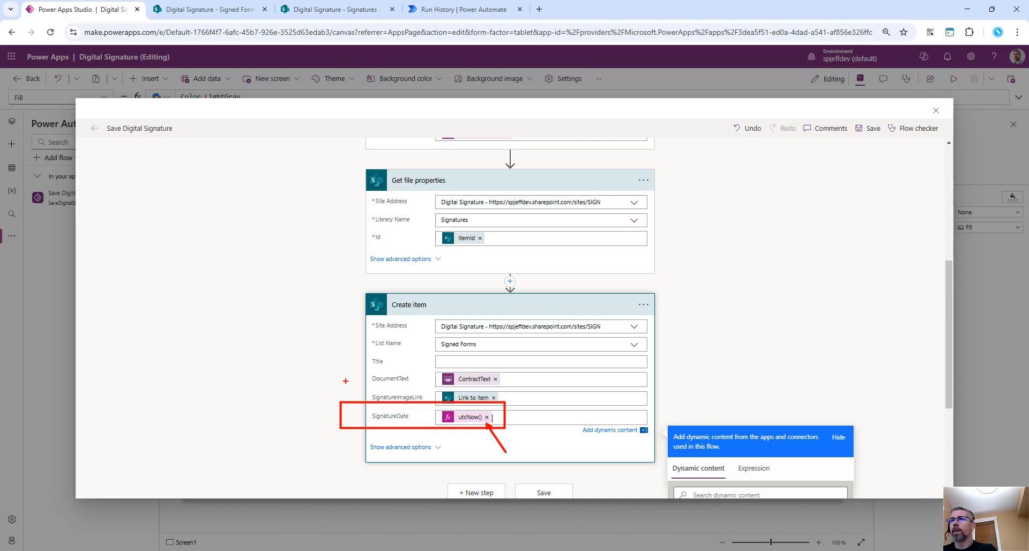
{"action": "mouse_move", "coordinate": [481, 394]}
{"action": "left_mouse_down"}
{"action": "mouse_move", "coordinate": [533, 299]}
{"action": "mouse_move", "coordinate": [500, 234]}
{"action": "mouse_move", "coordinate": [519, 249]}
{"action": "left_mouse_up"}
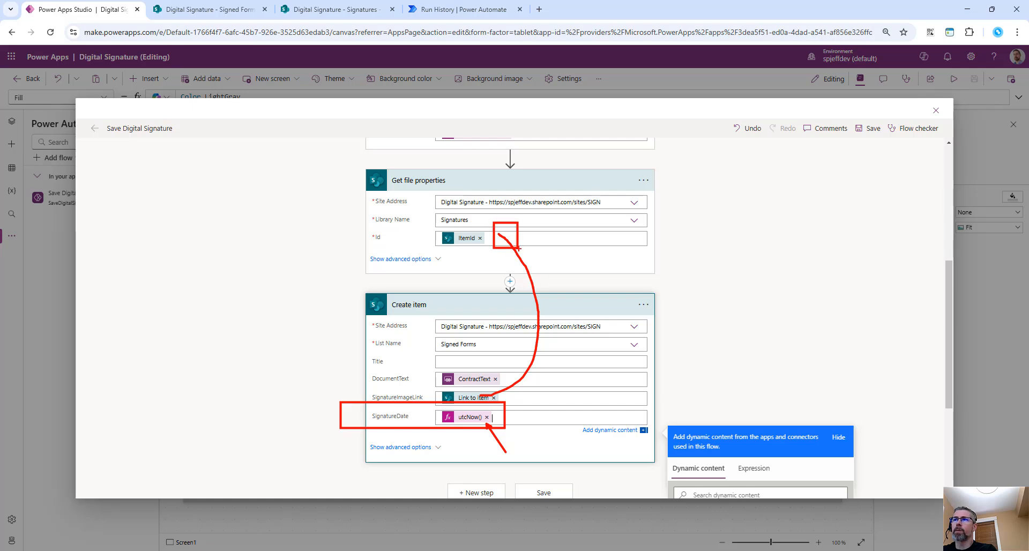
{"action": "key", "text": "Escape"}
{"action": "scroll", "coordinate": [507, 255], "scroll_direction": "up", "scroll_amount": 2}
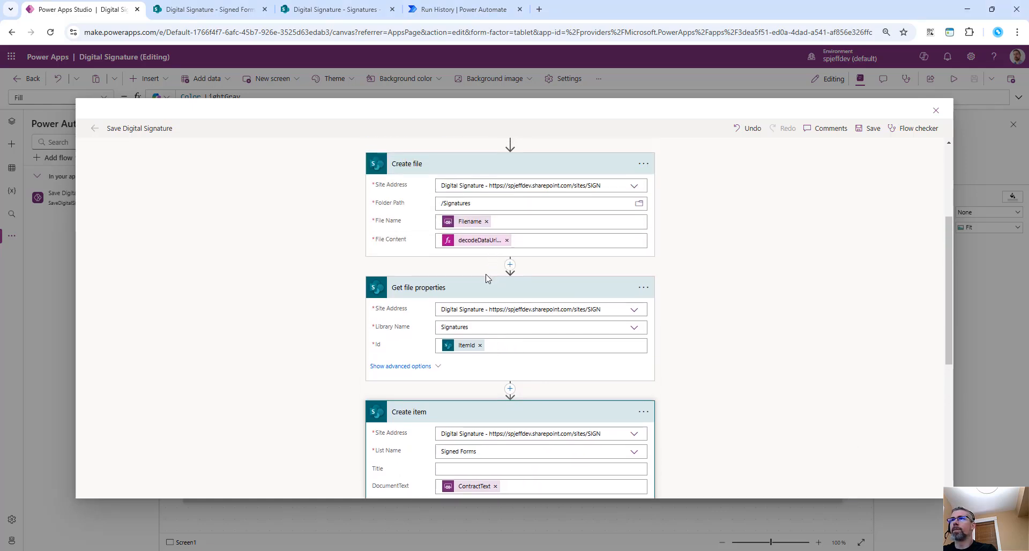
{"action": "mouse_move", "coordinate": [470, 337]}
{"action": "left_mouse_down"}
{"action": "mouse_move", "coordinate": [460, 343]}
{"action": "mouse_move", "coordinate": [470, 240]}
{"action": "left_mouse_up"}
{"action": "left_click_drag", "start_coordinate": [440, 207], "coordinate": [499, 250]}
{"action": "key", "text": "Escape"}
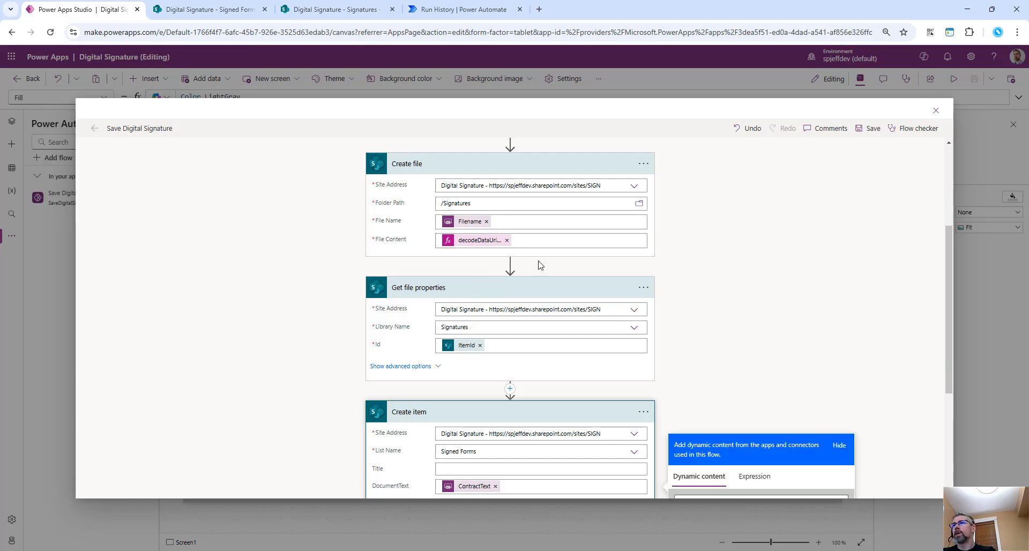
{"action": "left_click", "coordinate": [838, 374]}
{"action": "scroll", "coordinate": [839, 373], "scroll_direction": "down", "scroll_amount": 2}
{"action": "scroll", "coordinate": [839, 373], "scroll_direction": "up", "scroll_amount": 4}
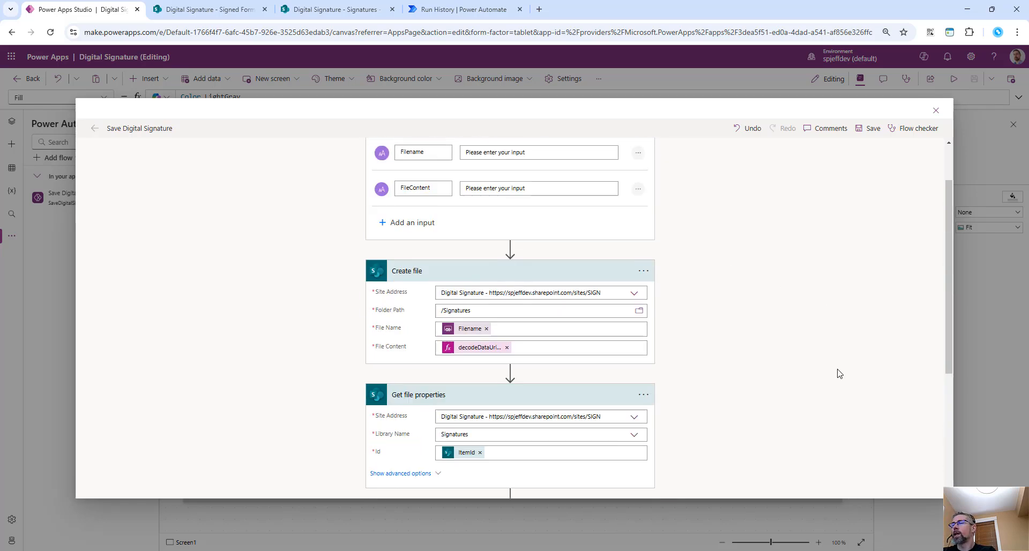
{"action": "scroll", "coordinate": [839, 374], "scroll_direction": "up", "scroll_amount": 1}
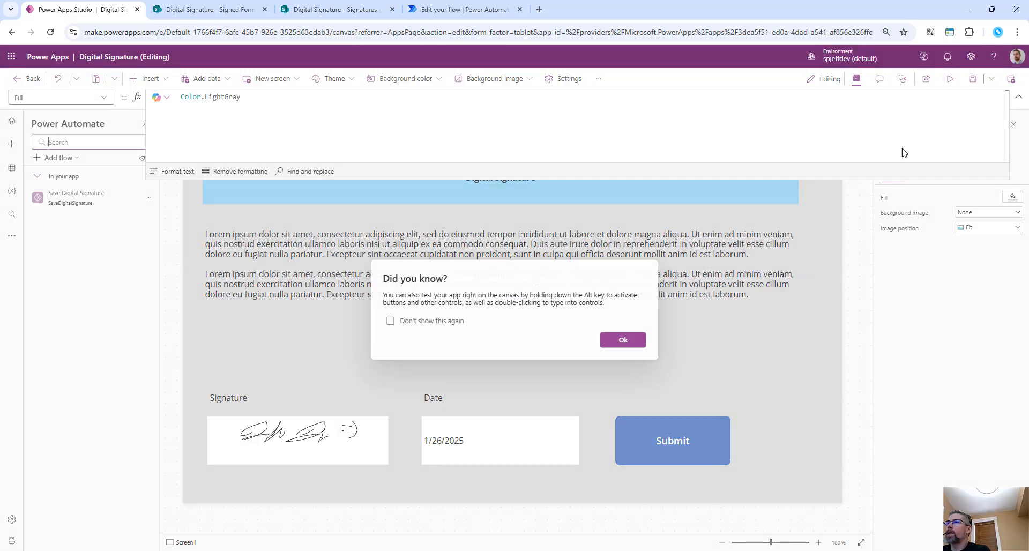
- Dismiss the app testing hint, open the app's Updates settings, look through the Preview and Experimental features and search for json
{"action": "left_click", "coordinate": [631, 340]}
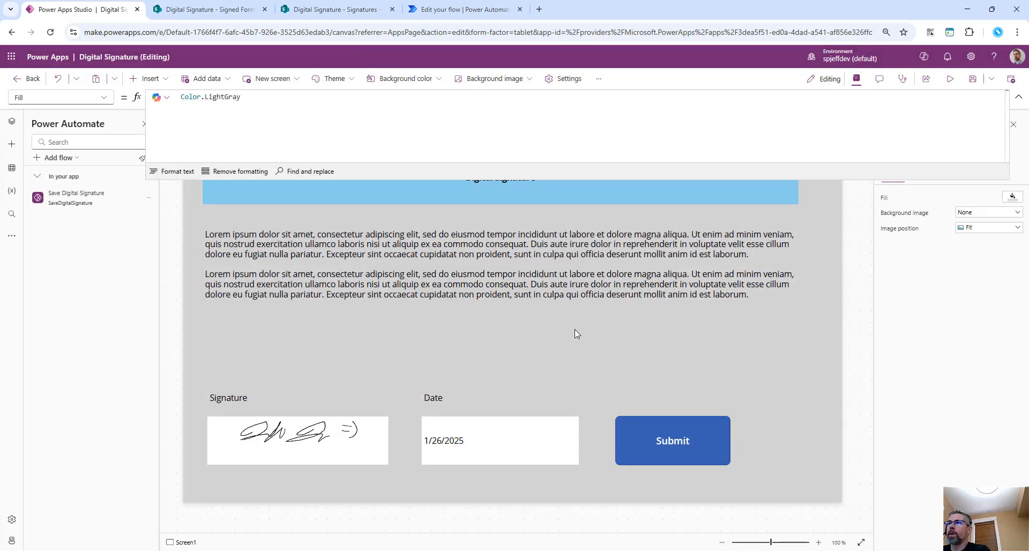
{"action": "left_click", "coordinate": [11, 519]}
{"action": "left_click", "coordinate": [304, 265]}
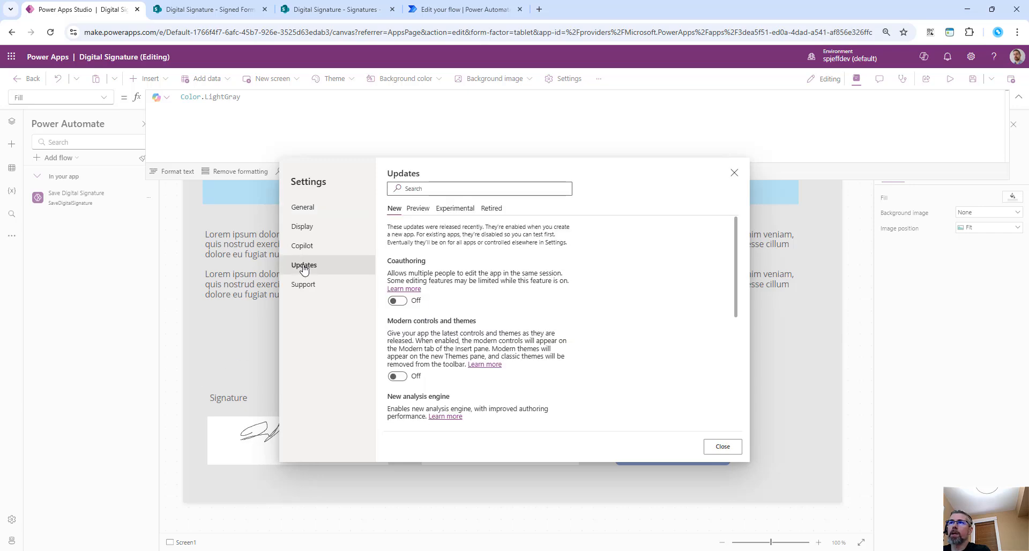
{"action": "left_click", "coordinate": [417, 208]}
{"action": "left_click", "coordinate": [450, 209]}
{"action": "left_click", "coordinate": [416, 208]}
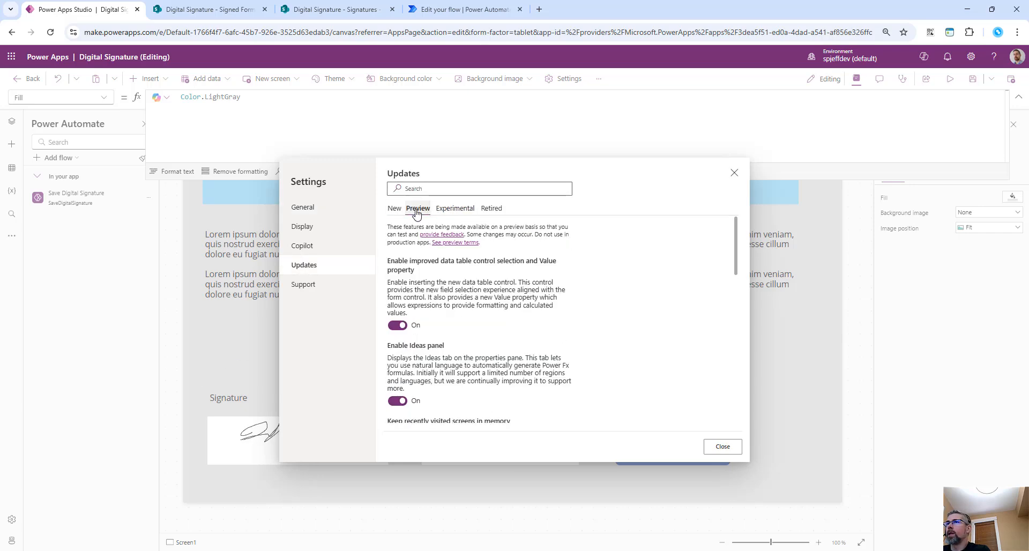
{"action": "left_click", "coordinate": [462, 209]}
{"action": "left_click", "coordinate": [452, 190]}
{"action": "type", "text": "l"}
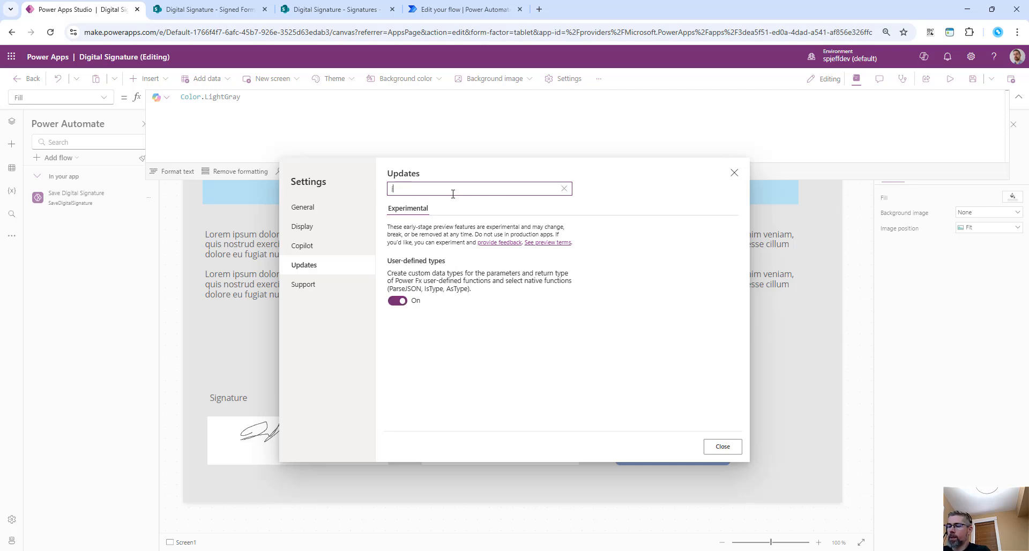
- Examine the experimental User-defined types setting that covers ParseJSON, and close the app settings
{"action": "key", "text": "ctrl+2"}
{"action": "left_click_drag", "start_coordinate": [373, 247], "coordinate": [600, 322]}
{"action": "mouse_move", "coordinate": [387, 295]}
{"action": "left_mouse_down"}
{"action": "mouse_move", "coordinate": [439, 296]}
{"action": "mouse_move", "coordinate": [466, 348]}
{"action": "left_mouse_up"}
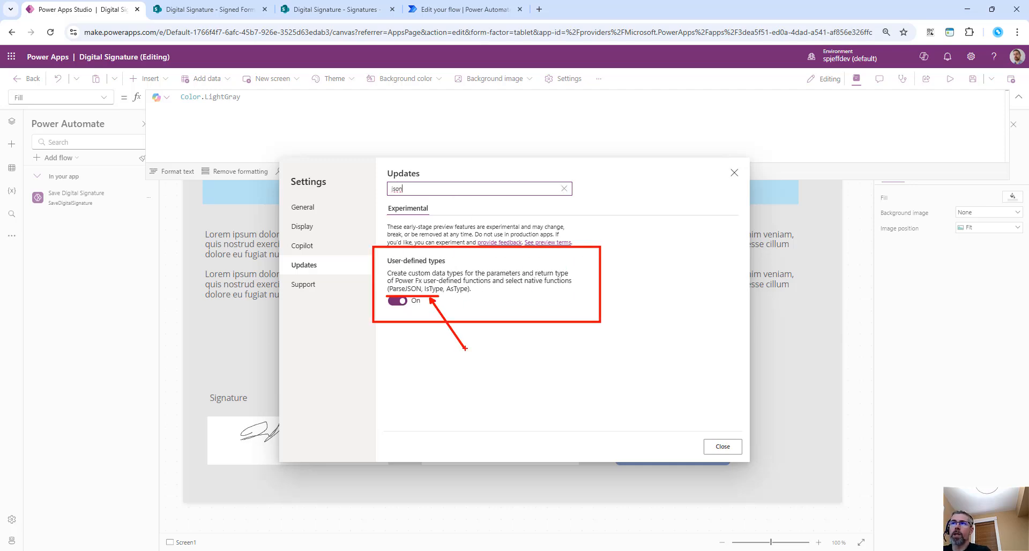
{"action": "mouse_move", "coordinate": [401, 184]}
{"action": "left_mouse_down"}
{"action": "mouse_move", "coordinate": [391, 209]}
{"action": "mouse_move", "coordinate": [383, 205]}
{"action": "left_mouse_up"}
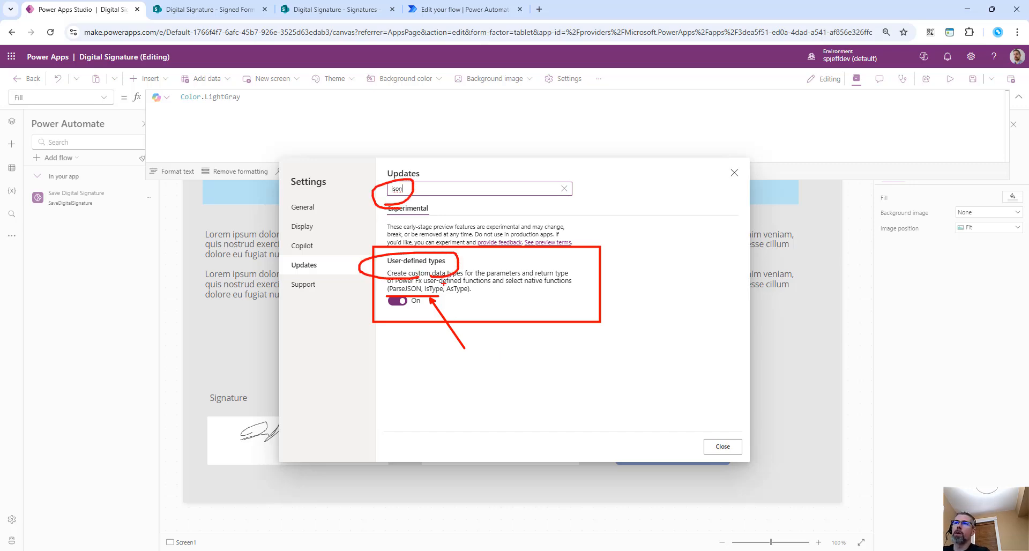
{"action": "key", "text": "Escape"}
{"action": "left_click", "coordinate": [735, 449]}
- Select the Submit button, enlarge the formula area and examine how its OnSelect formula sets varSignatureImage with the JSON function
{"action": "left_click", "coordinate": [664, 436]}
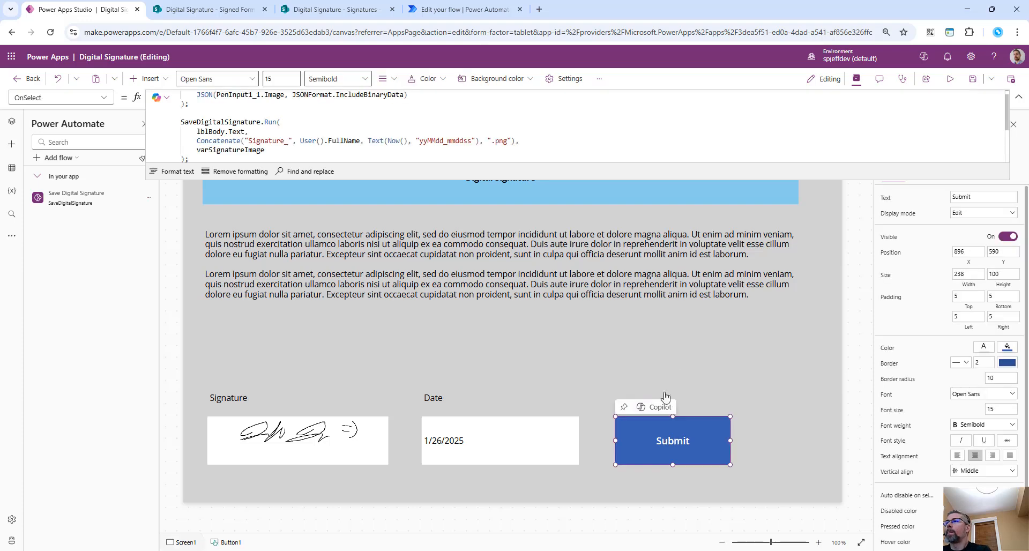
{"action": "left_click_drag", "start_coordinate": [830, 180], "coordinate": [828, 227]}
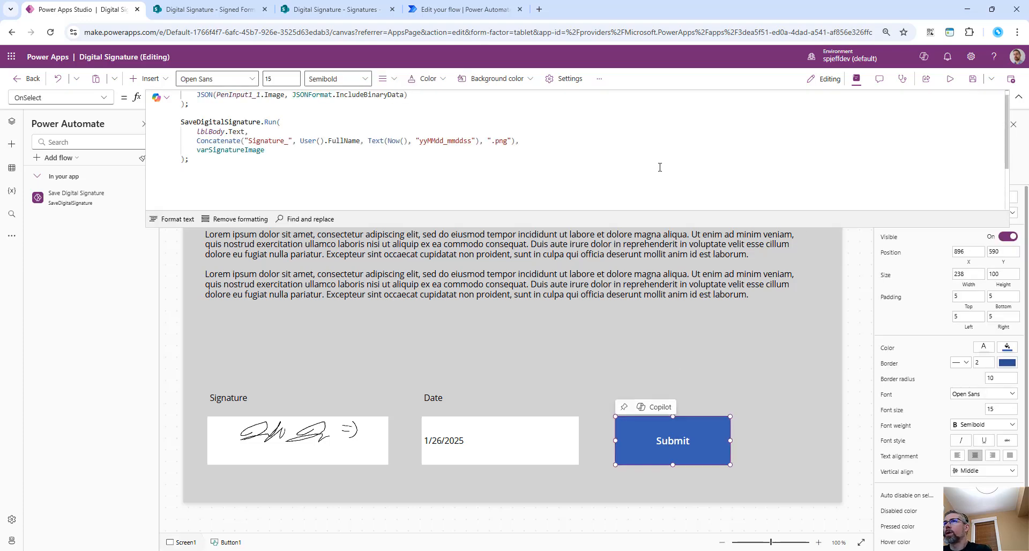
{"action": "scroll", "coordinate": [509, 134], "scroll_direction": "up", "scroll_amount": 1}
{"action": "scroll", "coordinate": [413, 111], "scroll_direction": "down", "scroll_amount": 1}
{"action": "scroll", "coordinate": [413, 111], "scroll_direction": "up", "scroll_amount": 1}
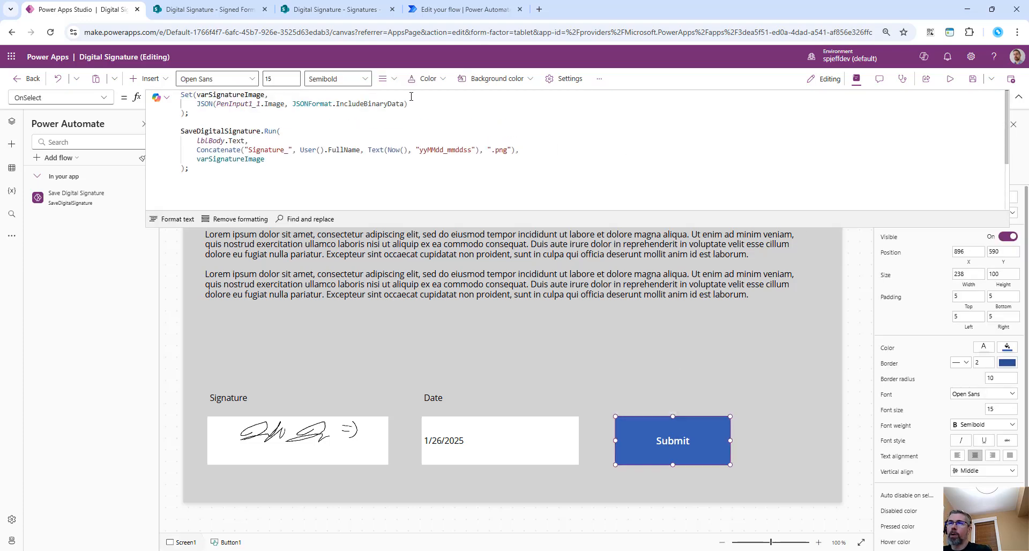
{"action": "double_click", "coordinate": [251, 99]}
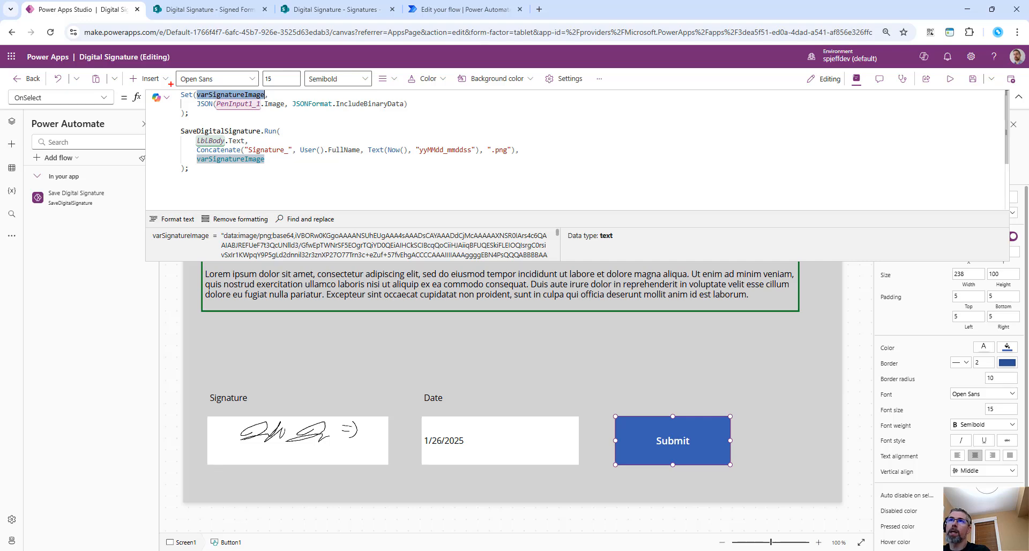
{"action": "left_click_drag", "start_coordinate": [171, 84], "coordinate": [445, 126]}
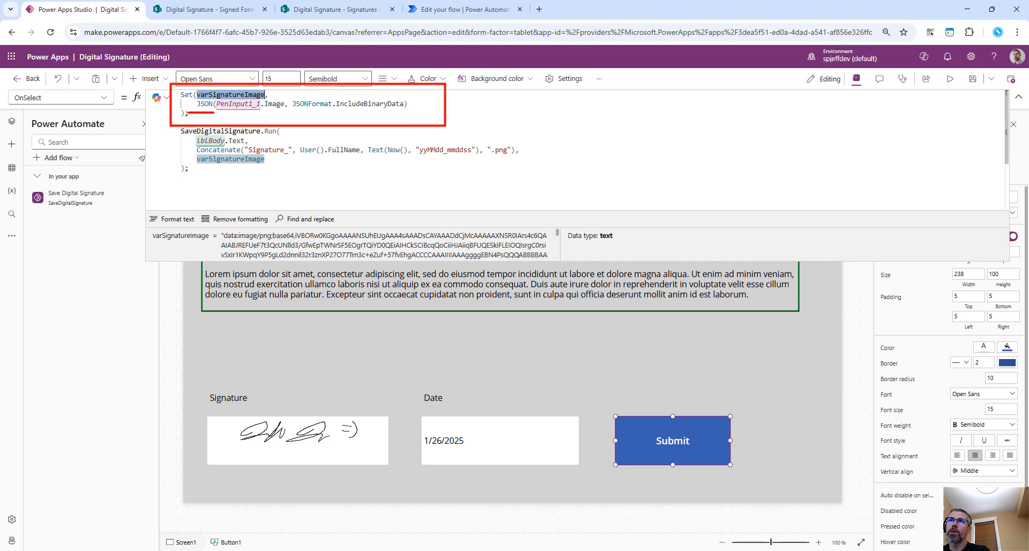
{"action": "mouse_move", "coordinate": [296, 111]}
{"action": "left_mouse_down"}
{"action": "mouse_move", "coordinate": [428, 109]}
{"action": "mouse_move", "coordinate": [437, 134]}
{"action": "left_mouse_up"}
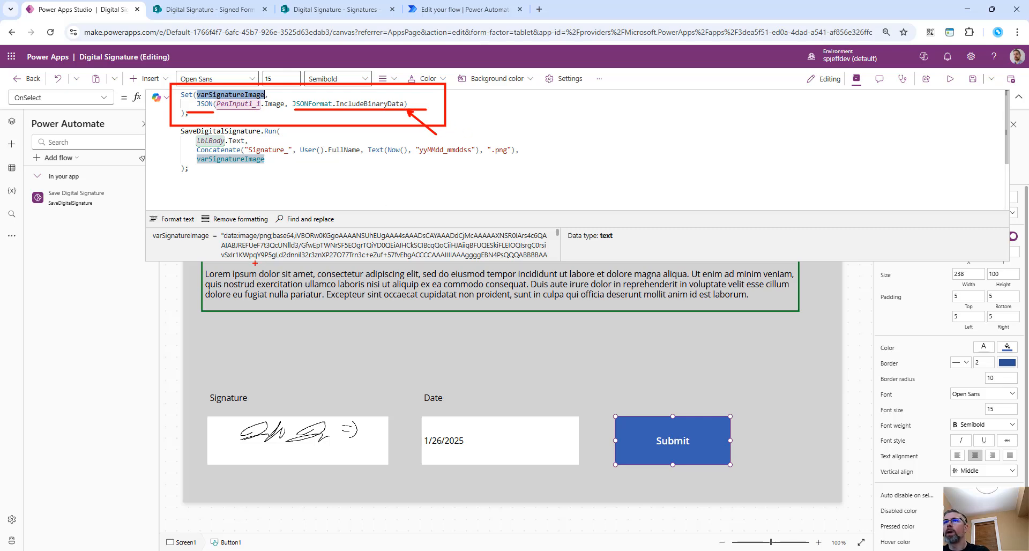
- Examine the value preview of varSignatureImage below the OnSelect formula
{"action": "mouse_move", "coordinate": [225, 265]}
{"action": "left_mouse_down"}
{"action": "mouse_move", "coordinate": [227, 216]}
{"action": "mouse_move", "coordinate": [221, 264]}
{"action": "mouse_move", "coordinate": [263, 242]}
{"action": "left_mouse_up"}
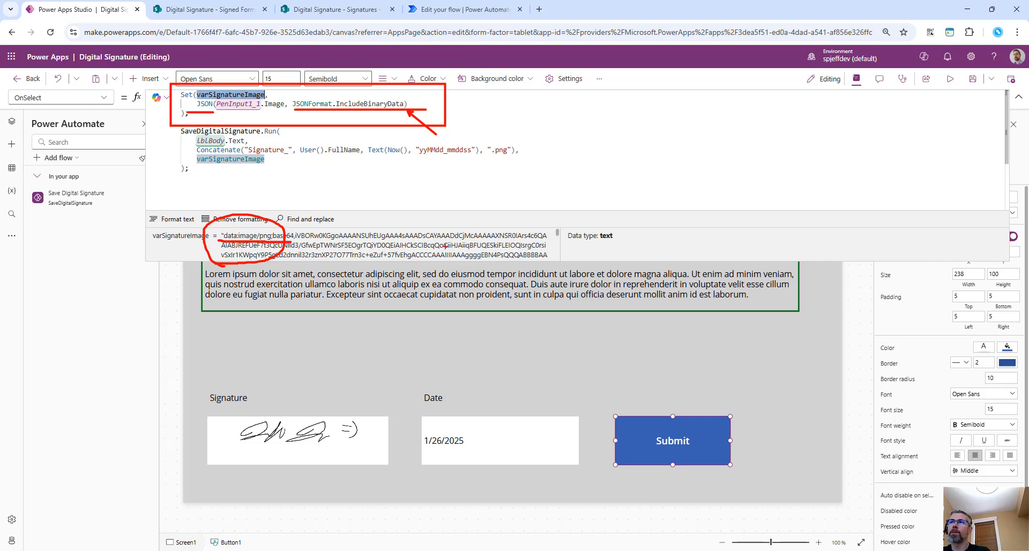
{"action": "key", "text": "Escape"}
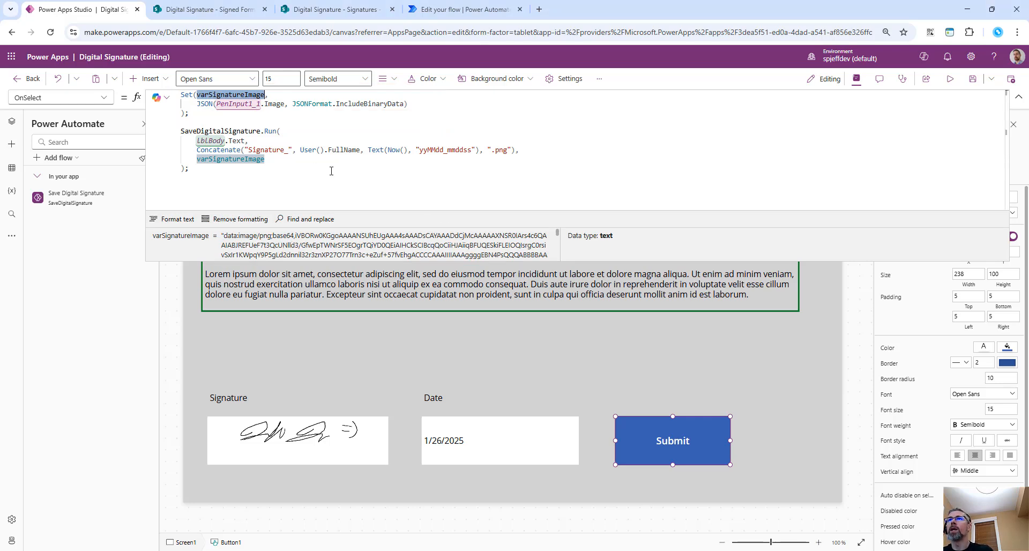
- Replace the Set statement at the start of the Submit button's OnSelect formula with a multi-line Set(varSignature, ); whose value is left blank
{"action": "left_click", "coordinate": [246, 119]}
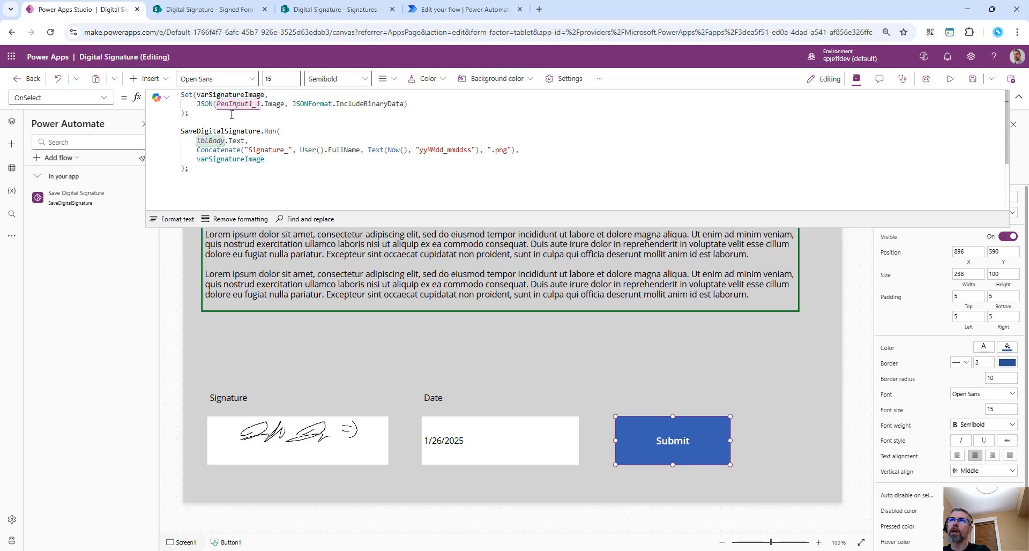
{"action": "key", "text": "ctrl+shift+Home"}
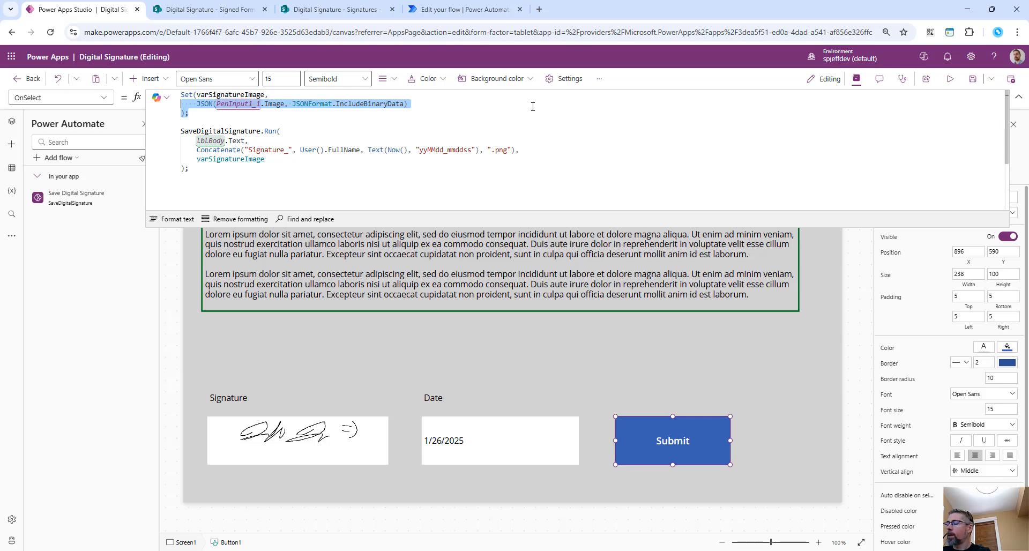
{"action": "key", "text": "BackSpace"}
{"action": "type", "text": "Set("}
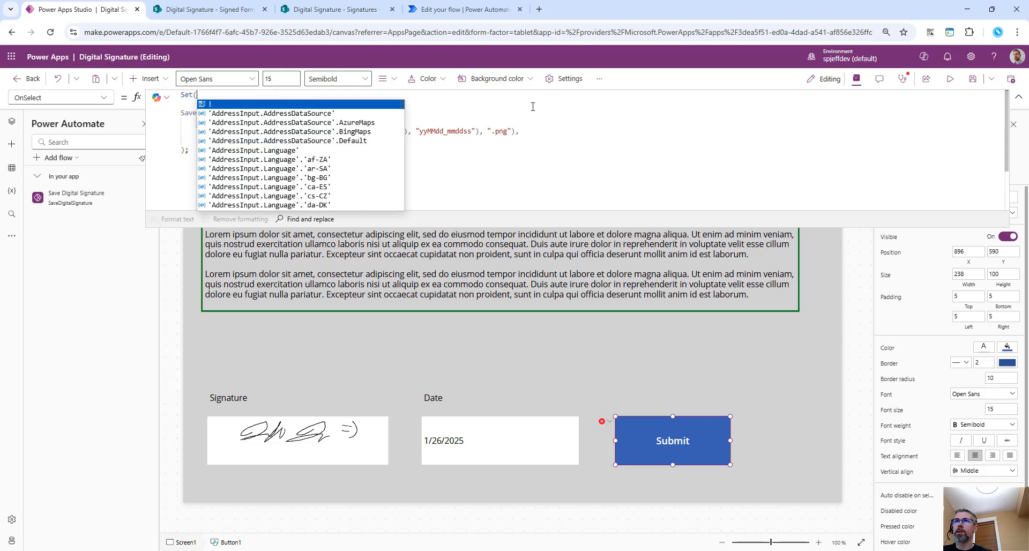
{"action": "type", "text": "var"}
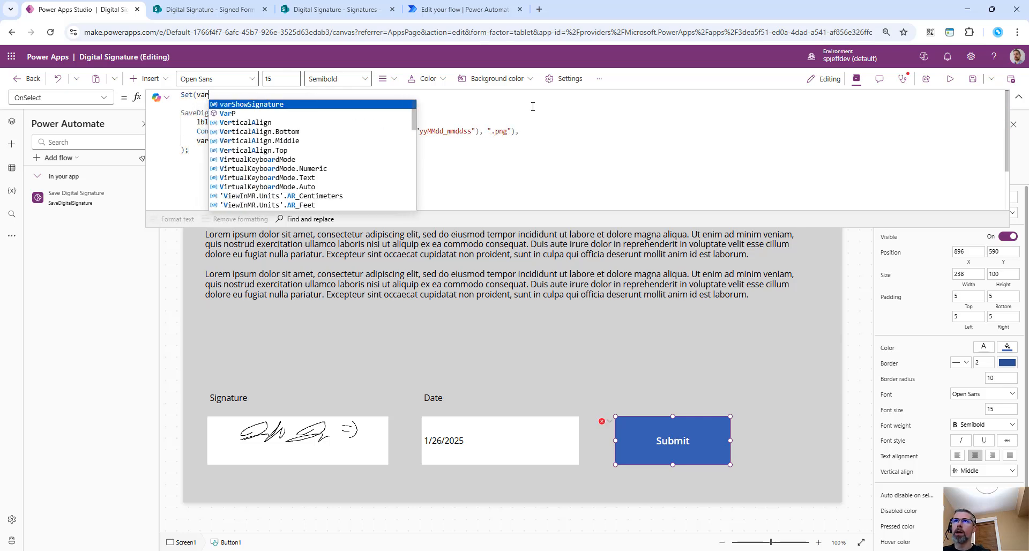
{"action": "type", "text": "Signature,!"}
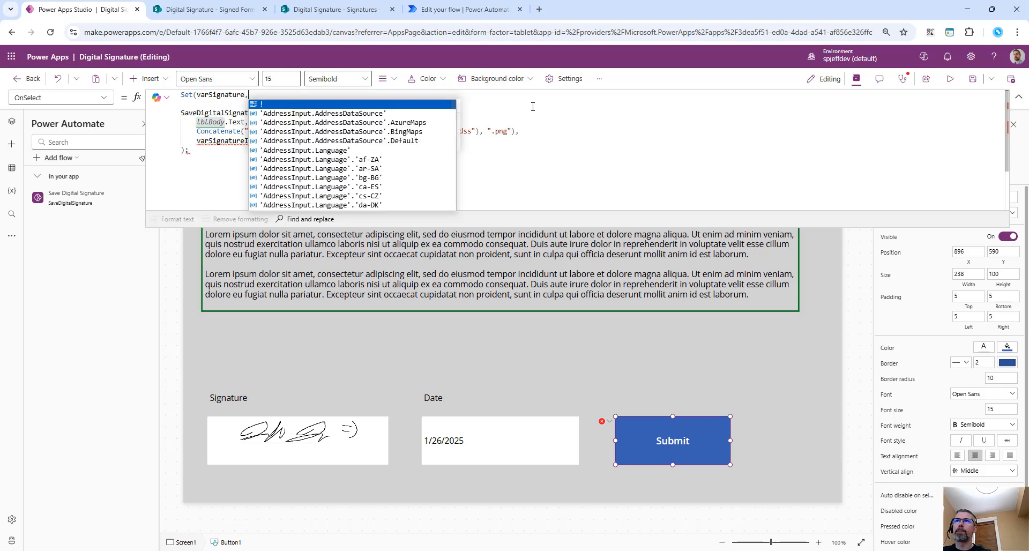
{"action": "key", "text": "Return"}
{"action": "key", "text": "Return"}
{"action": "type", "text": ")"}
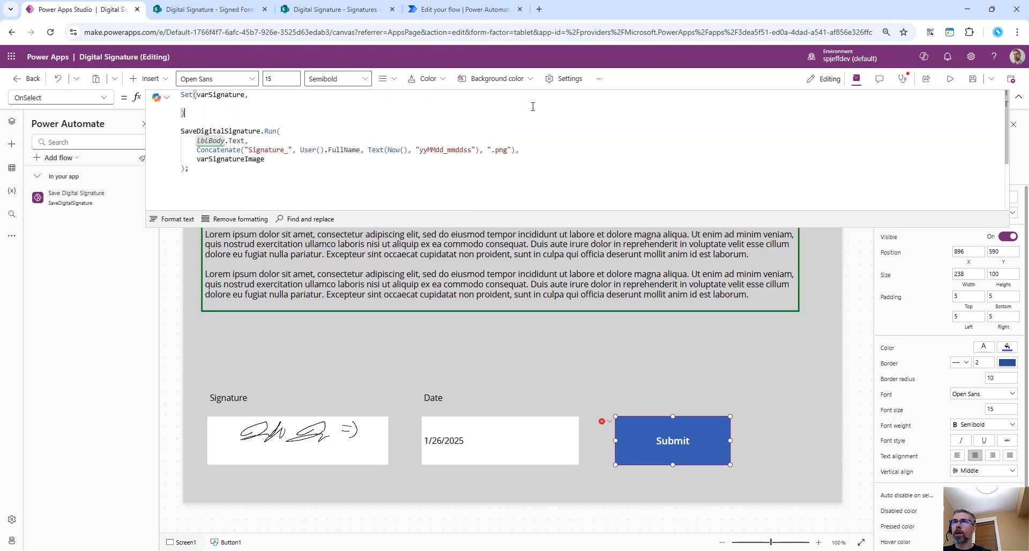
{"action": "type", "text": ";"}
- Fill in the Set statement's value as JSON(PenInput1_1.Image, JSONFormat.IncludeBinaryData)
{"action": "key", "text": "Up"}
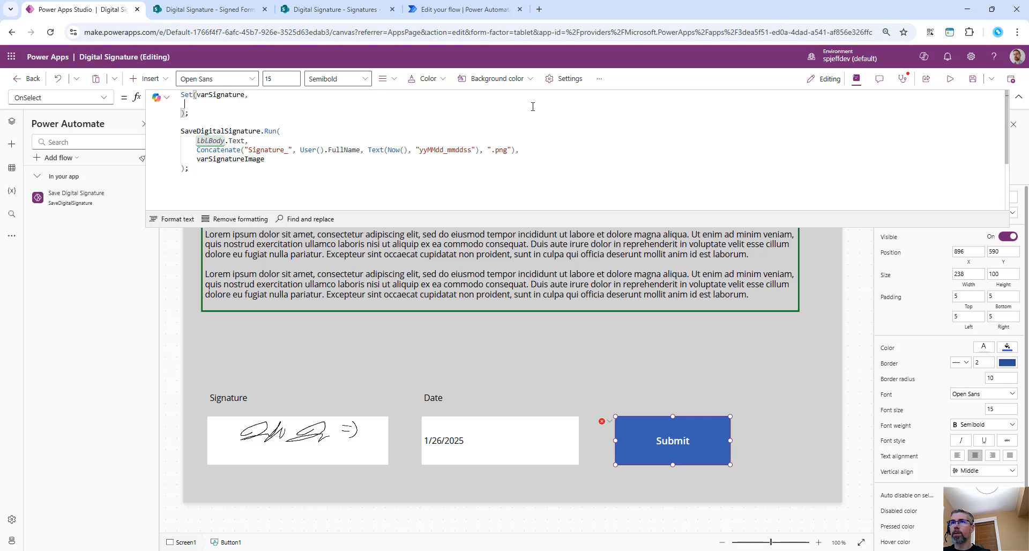
{"action": "type", "text": "JSON("}
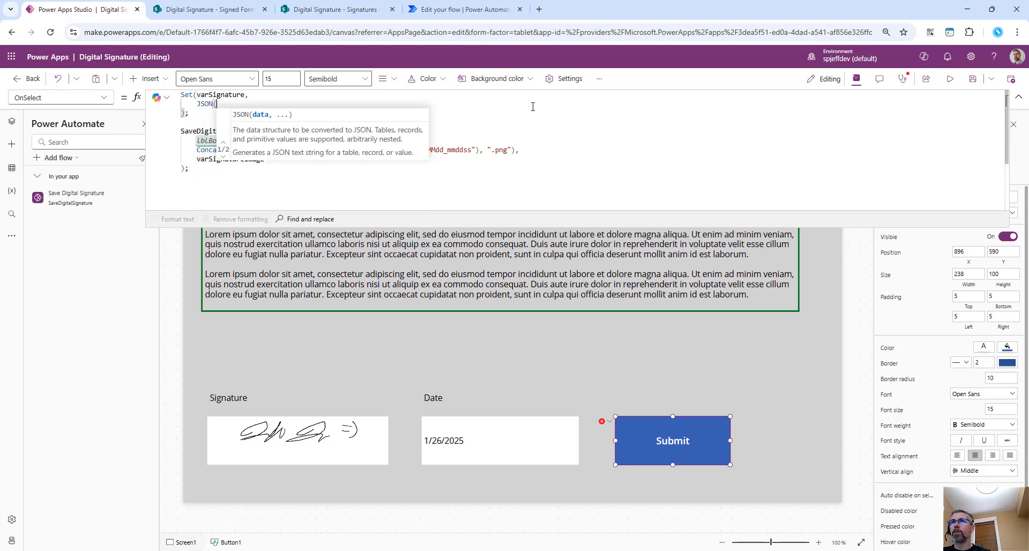
{"action": "type", "text": "PenInput1_1"}
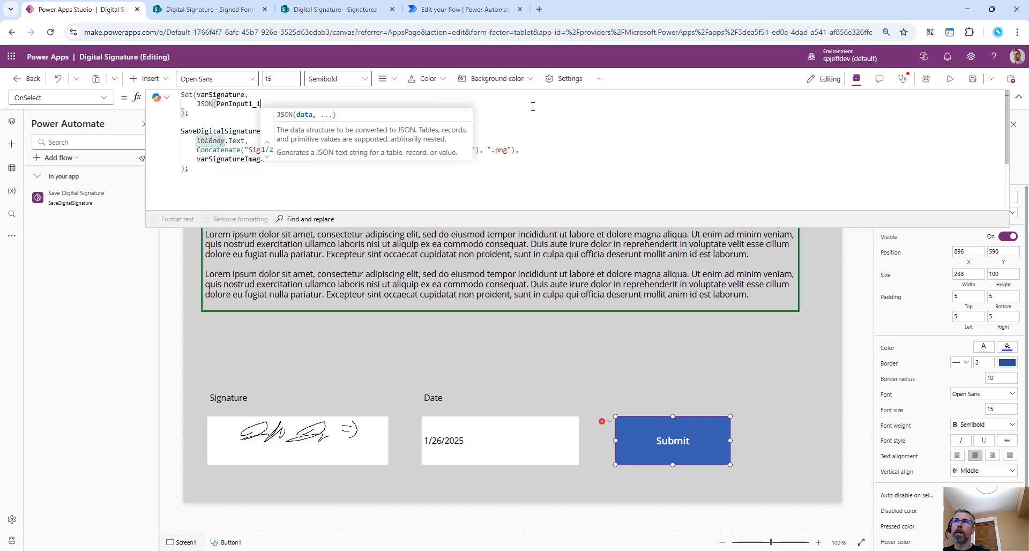
{"action": "type", "text": ".image, data"}
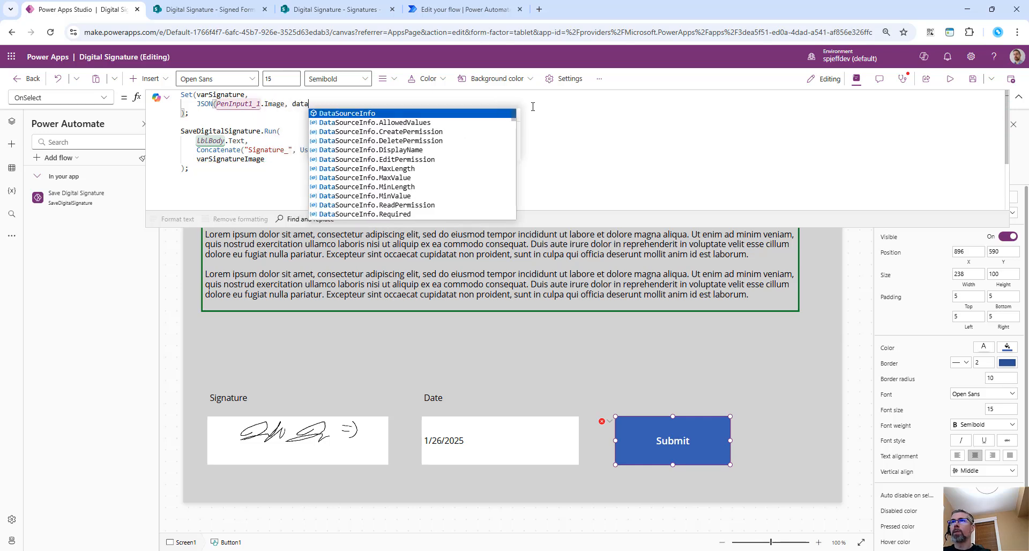
{"action": "key", "text": "BackSpace"}
{"action": "key", "text": "BackSpace"}
{"action": "key", "text": "BackSpace"}
{"action": "key", "text": "BackSpace"}
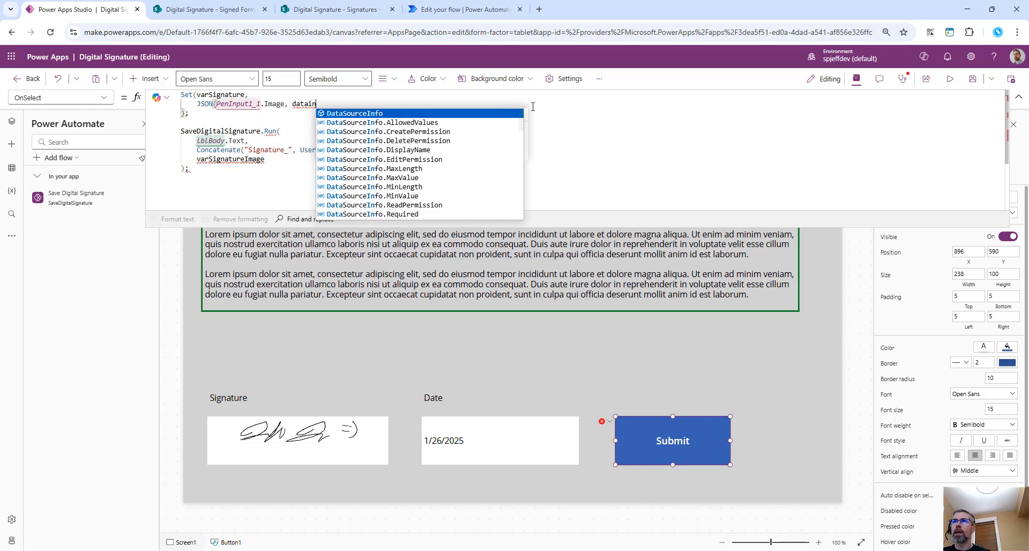
{"action": "type", "text": "includ"}
{"action": "key", "text": "Tab"}
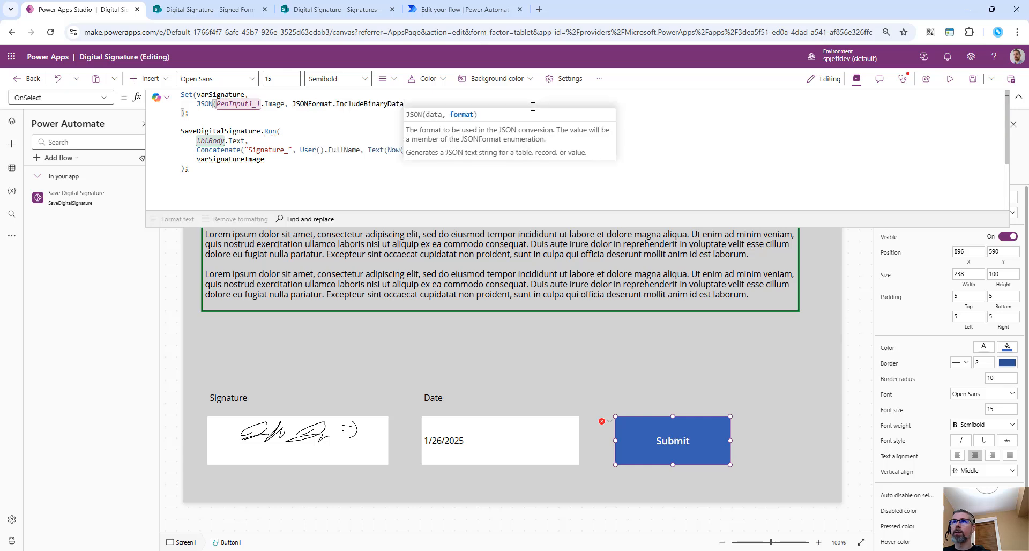
{"action": "type", "text": ")"}
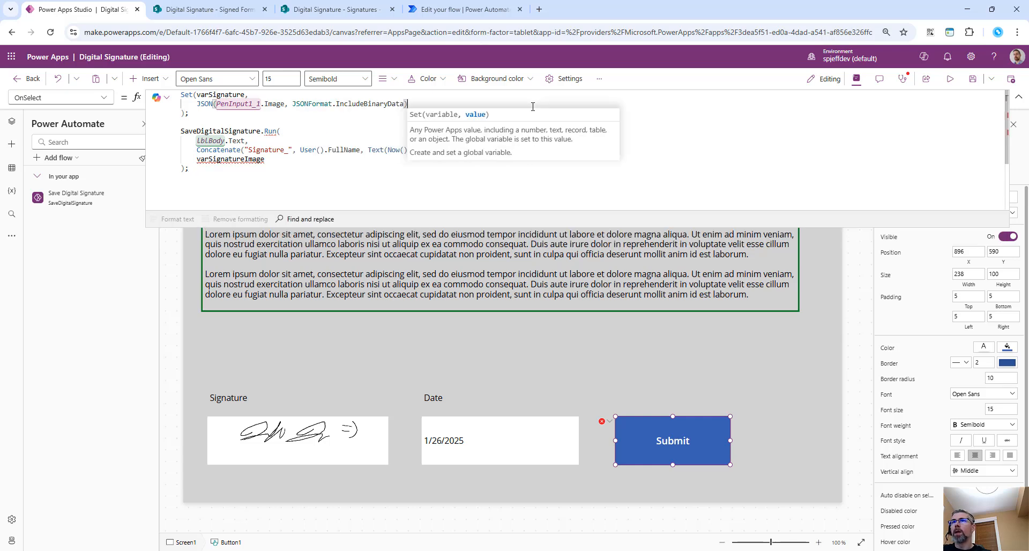
- Review the retyped Set statement and save the app
{"action": "left_click_drag", "start_coordinate": [203, 123], "coordinate": [182, 96]}
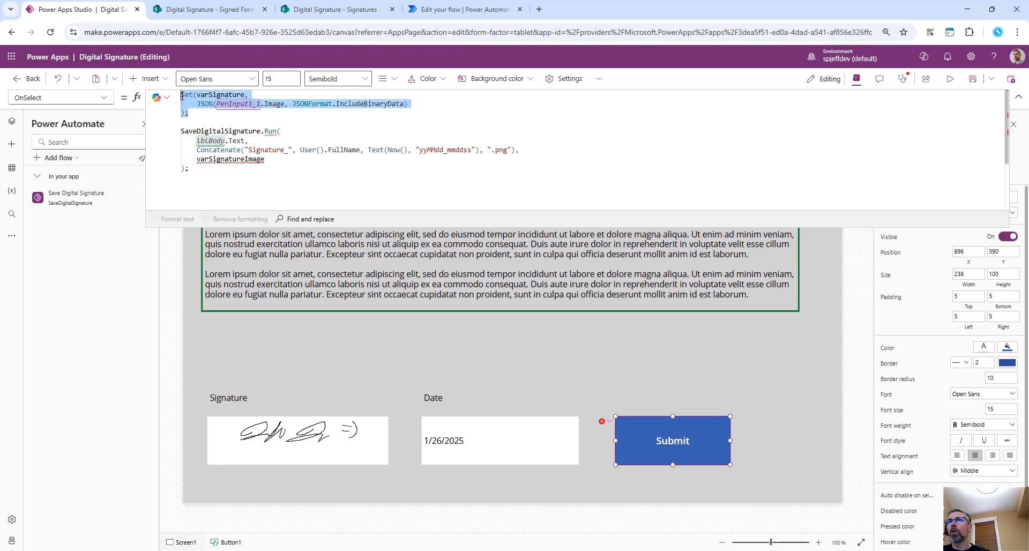
{"action": "left_click", "coordinate": [385, 117]}
{"action": "key", "text": "ctrl+s"}
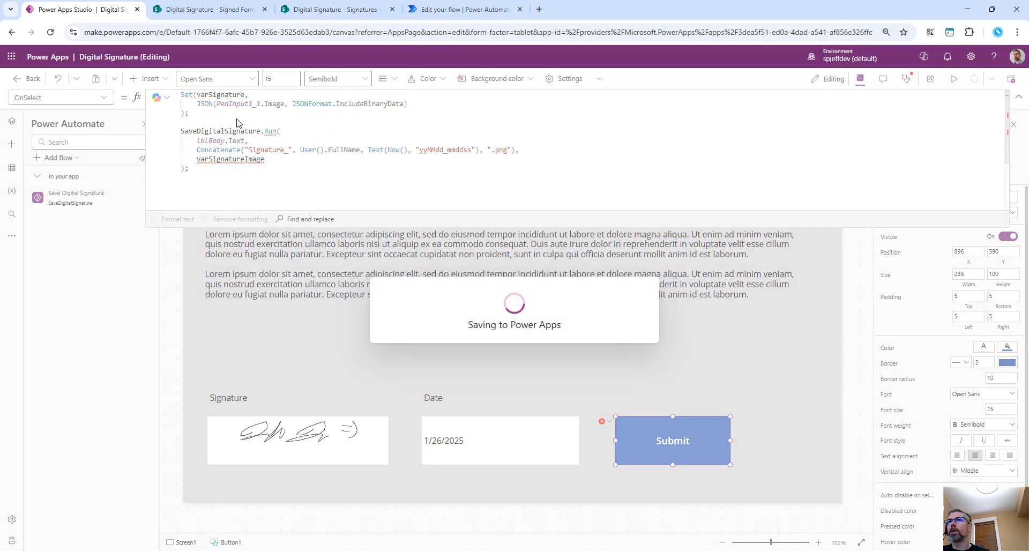
- Rename the variable in the Set statement to varSignatureImage so it matches the last argument of the flow call
{"action": "double_click", "coordinate": [224, 94]}
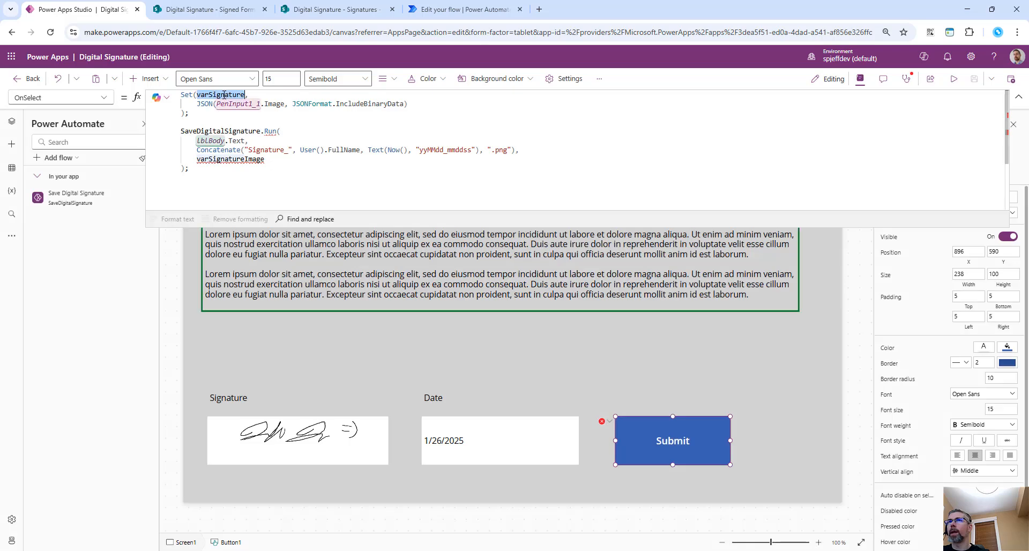
{"action": "left_click", "coordinate": [218, 116]}
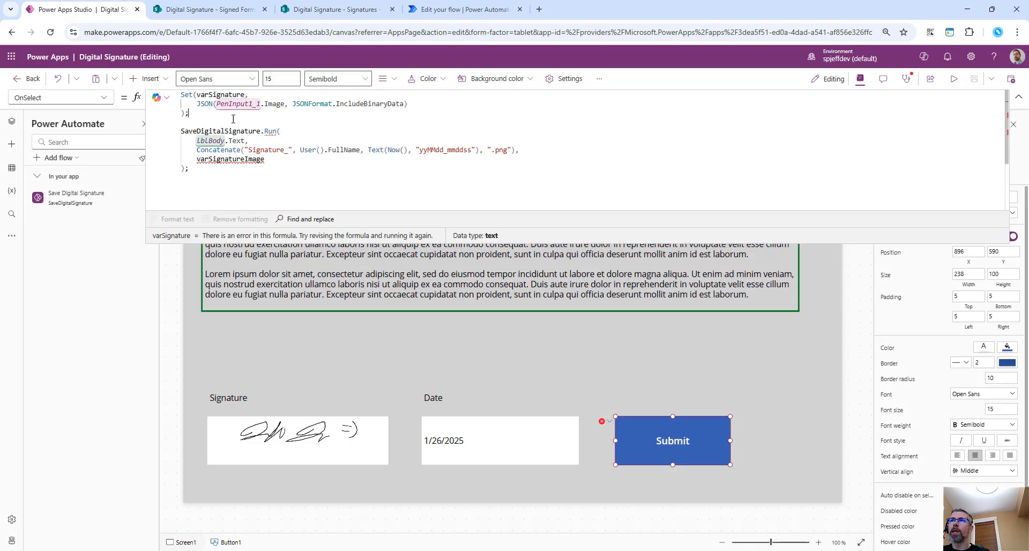
{"action": "double_click", "coordinate": [230, 159]}
{"action": "key", "text": "ctrl+c"}
{"action": "double_click", "coordinate": [224, 94]}
{"action": "key", "text": "ctrl+v"}
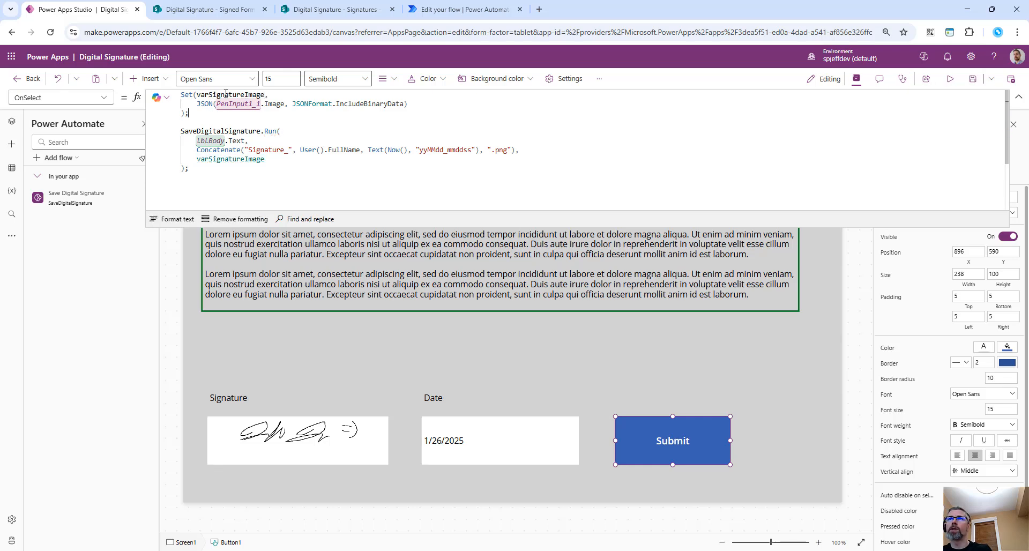
- Examine the Set statement and the body text, PNG filename and signature image arguments passed to SaveDigitalSignature.Run
{"action": "double_click", "coordinate": [226, 94]}
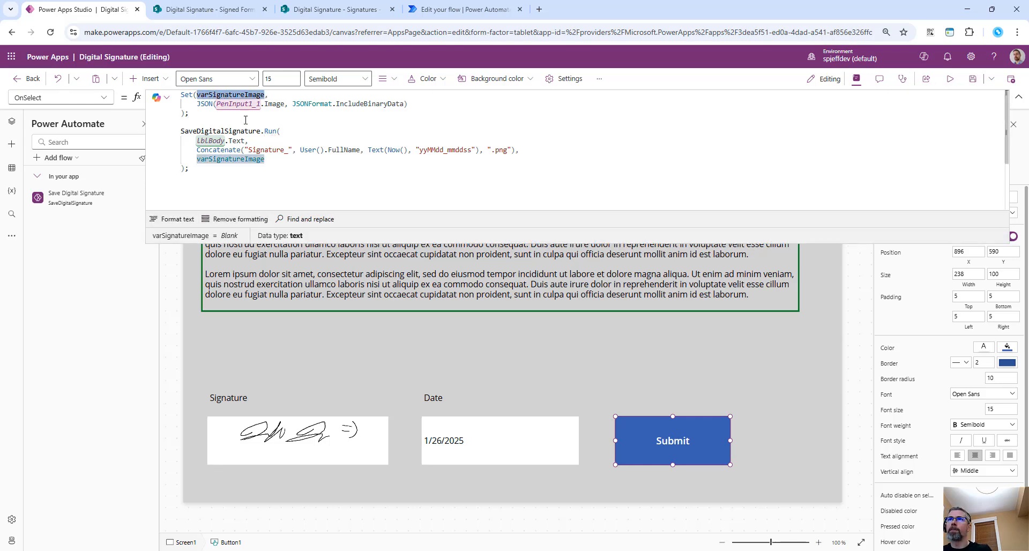
{"action": "left_click", "coordinate": [255, 105]}
{"action": "double_click", "coordinate": [274, 104]}
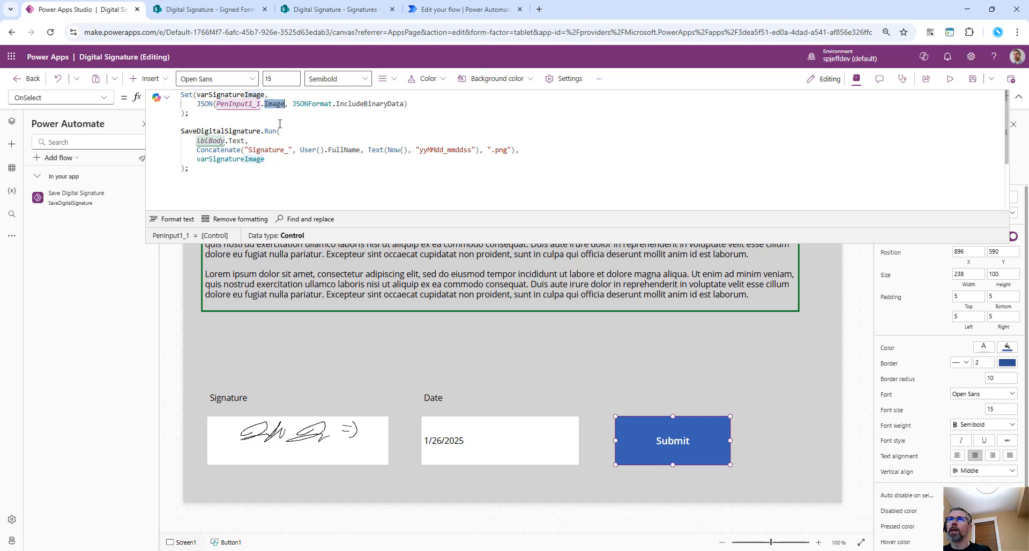
{"action": "left_click", "coordinate": [279, 130]}
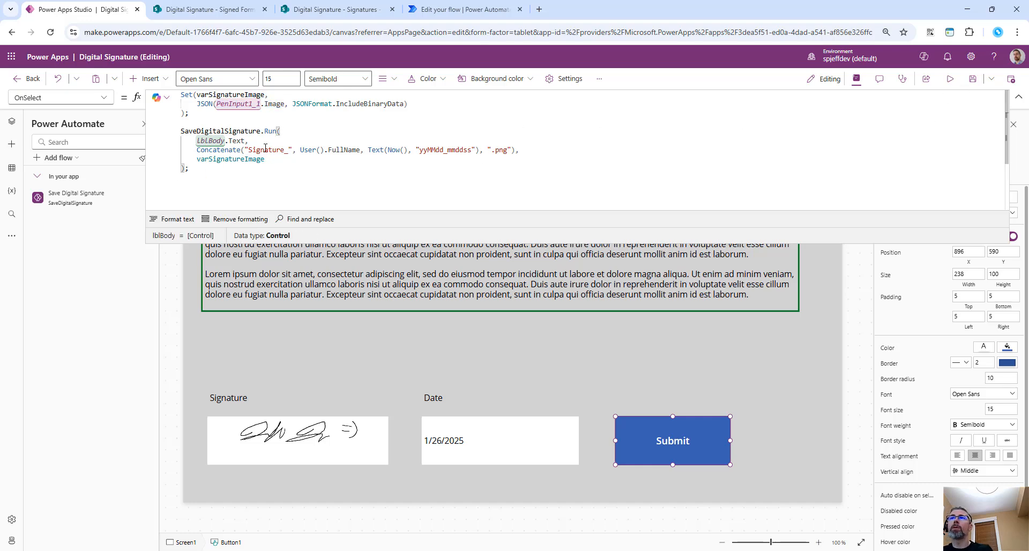
{"action": "left_click", "coordinate": [301, 168]}
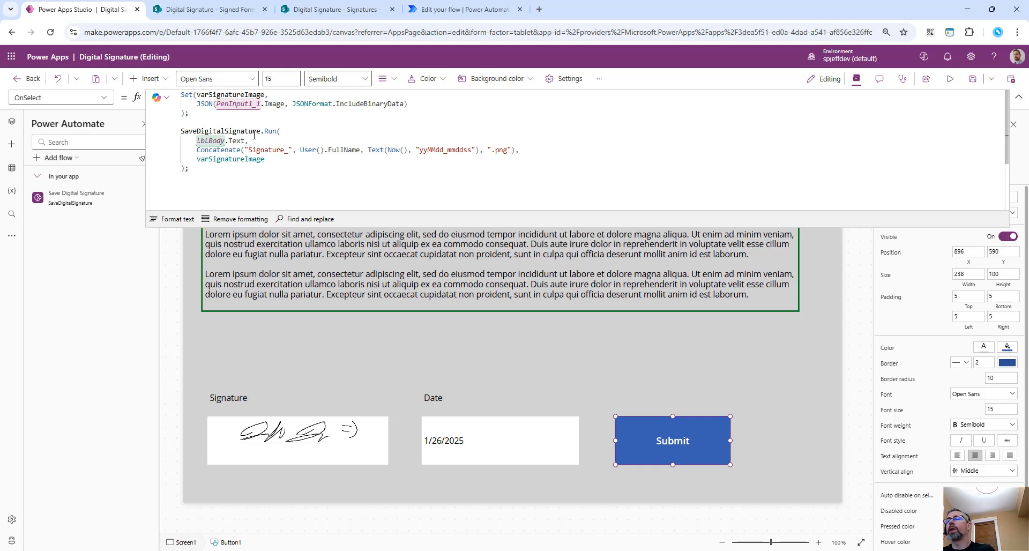
{"action": "mouse_move", "coordinate": [190, 134]}
{"action": "left_mouse_down"}
{"action": "mouse_move", "coordinate": [260, 143]}
{"action": "mouse_move", "coordinate": [366, 232]}
{"action": "left_mouse_up"}
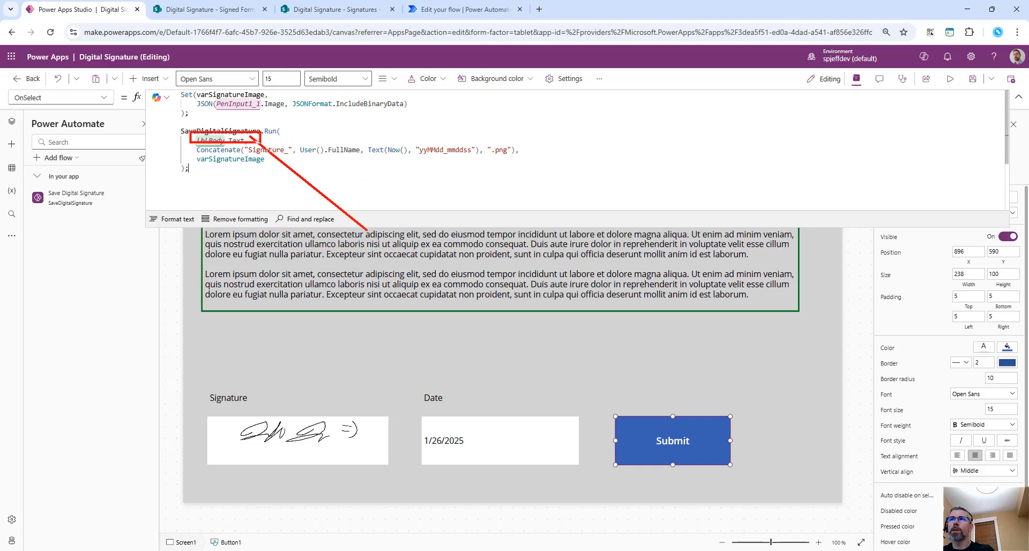
{"action": "left_click_drag", "start_coordinate": [196, 231], "coordinate": [516, 298]}
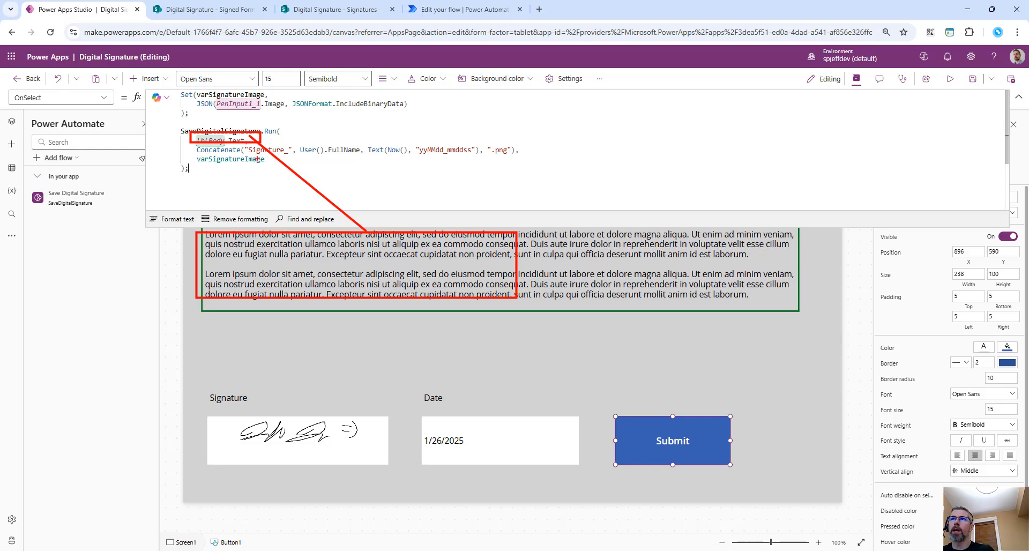
{"action": "left_click_drag", "start_coordinate": [243, 142], "coordinate": [317, 158]}
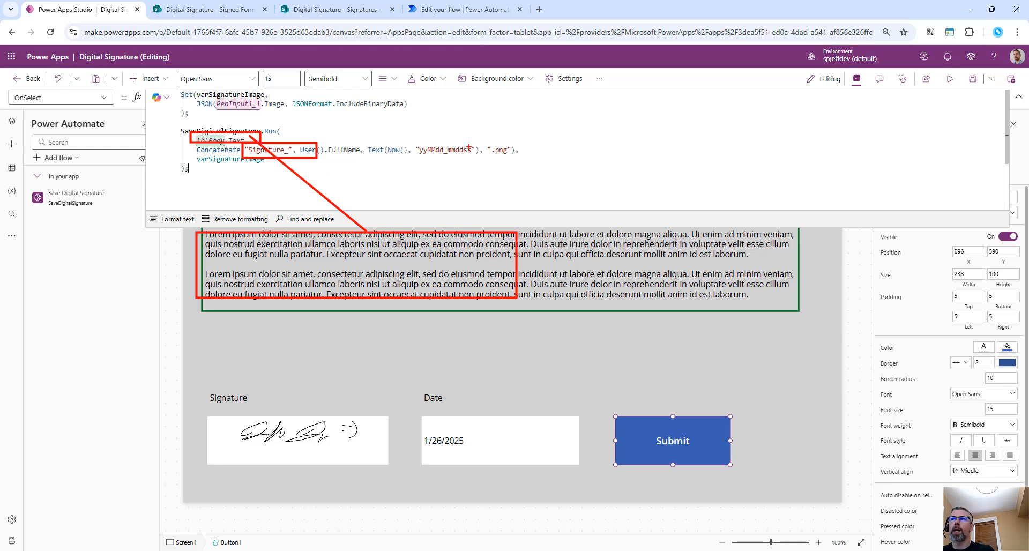
{"action": "left_click_drag", "start_coordinate": [474, 142], "coordinate": [542, 157]}
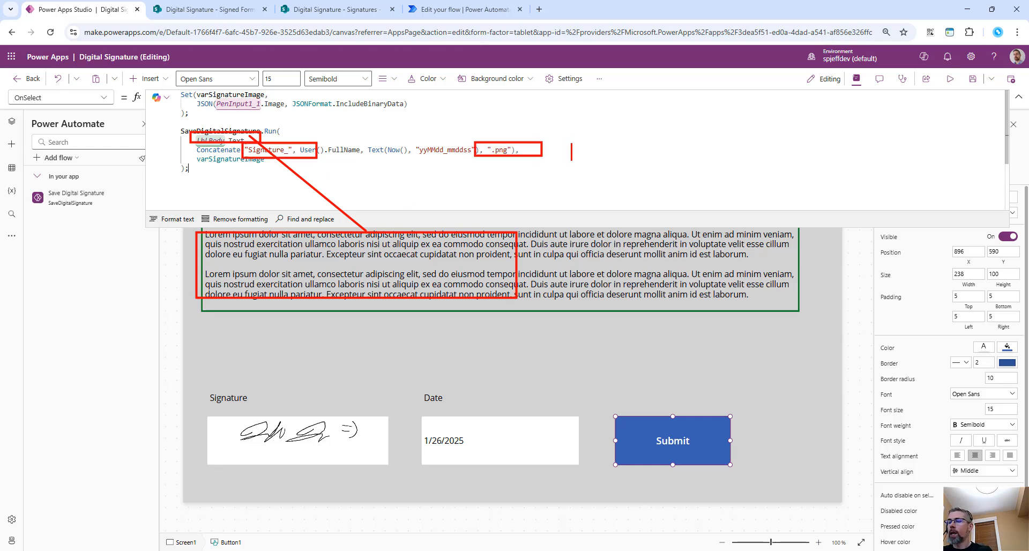
{"action": "type", "text": "time stamp P"}
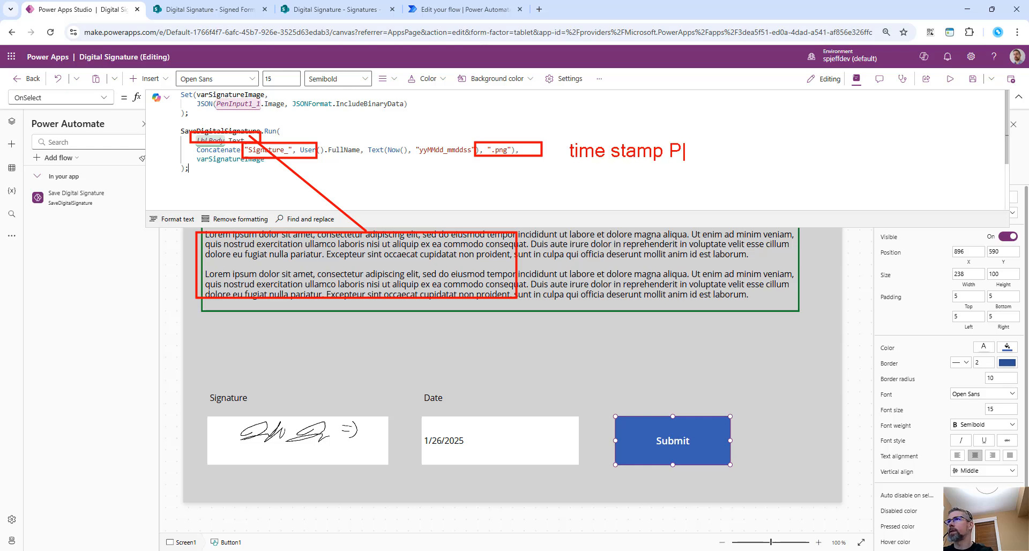
{"action": "type", "text": "NG filename"}
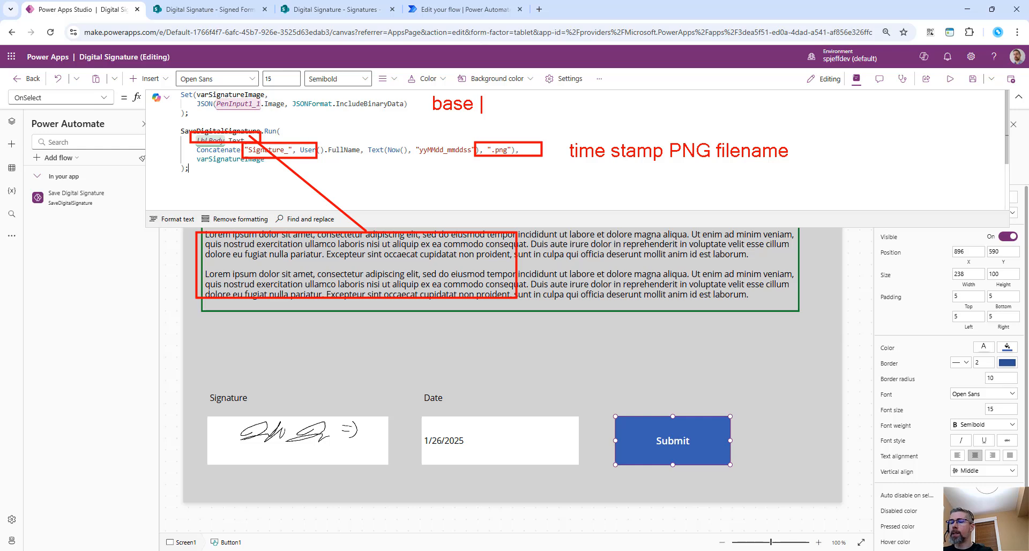
{"action": "type", "text": "64 data URL"}
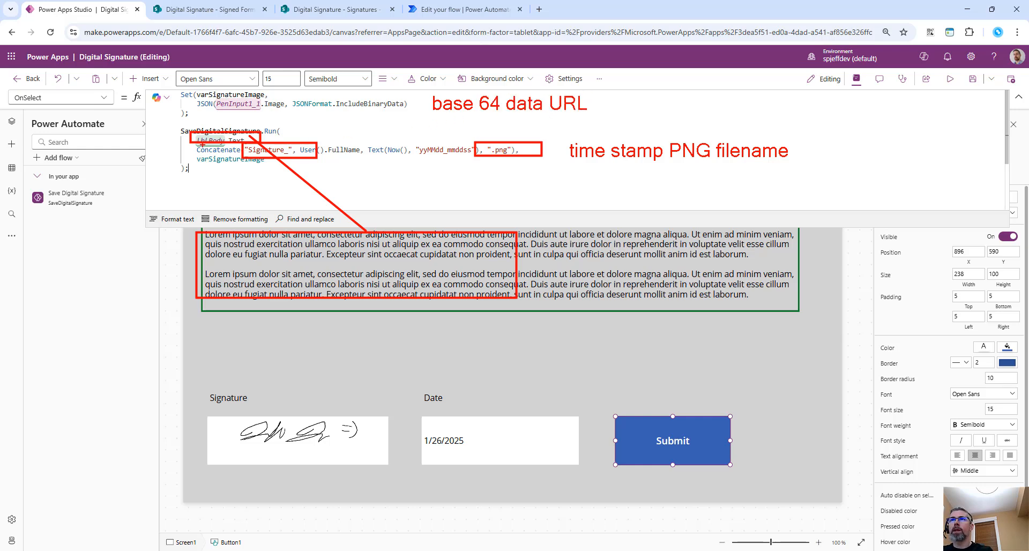
{"action": "left_click_drag", "start_coordinate": [221, 400], "coordinate": [392, 486]}
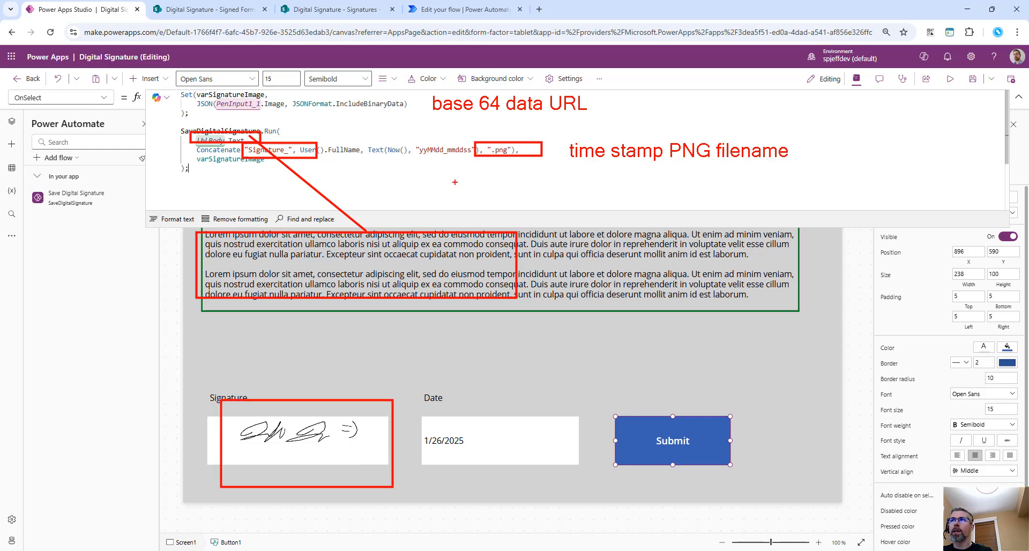
{"action": "key", "text": "Escape"}
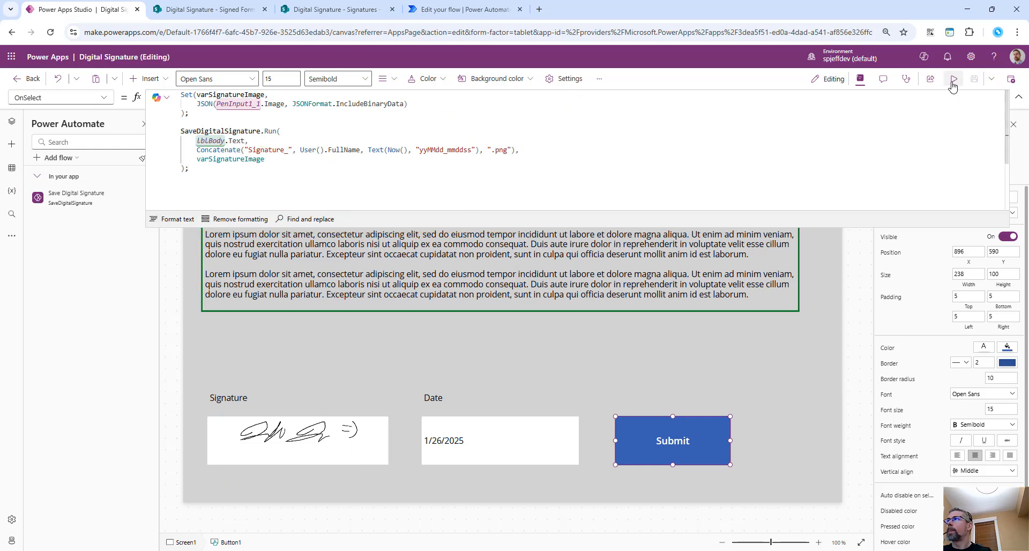
- Submit the signed form in the app preview and switch to the Save Digital Signature flow in Power Automate
{"action": "left_click", "coordinate": [951, 79]}
{"action": "left_click", "coordinate": [706, 450]}
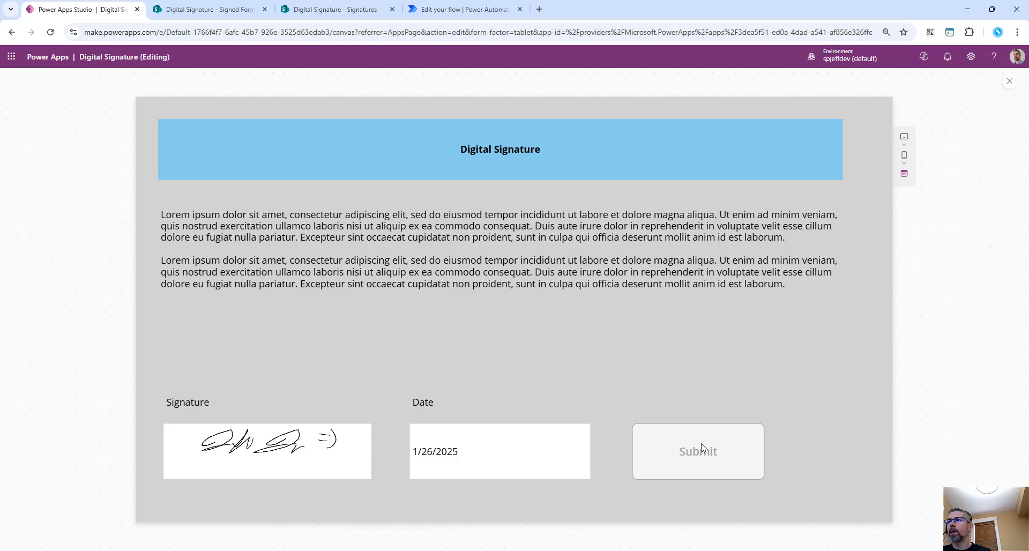
{"action": "left_click", "coordinate": [461, 9]}
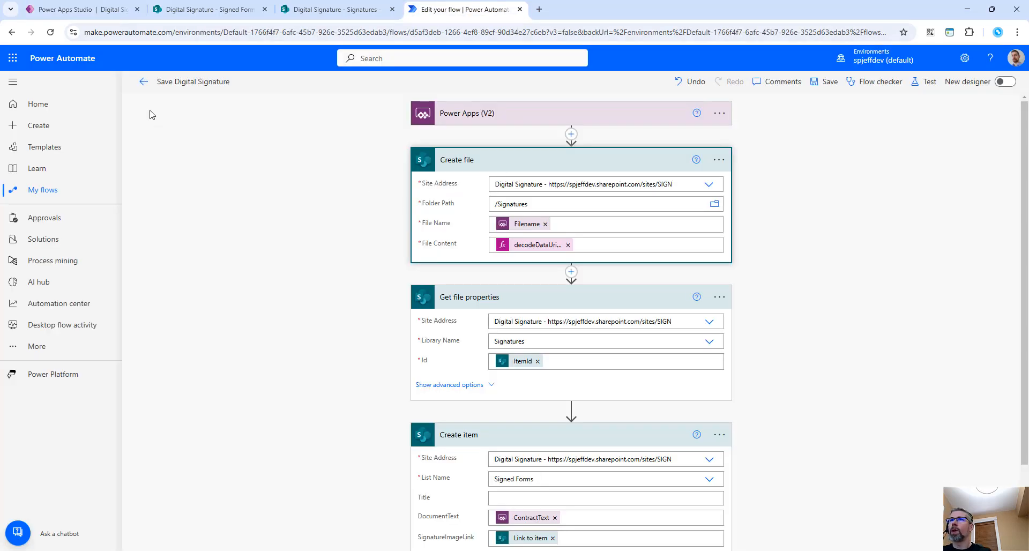
- Expand the Power Apps (V2) trigger and examine its three text inputs: ContractText, Filename and FileContent
{"action": "left_click", "coordinate": [510, 122]}
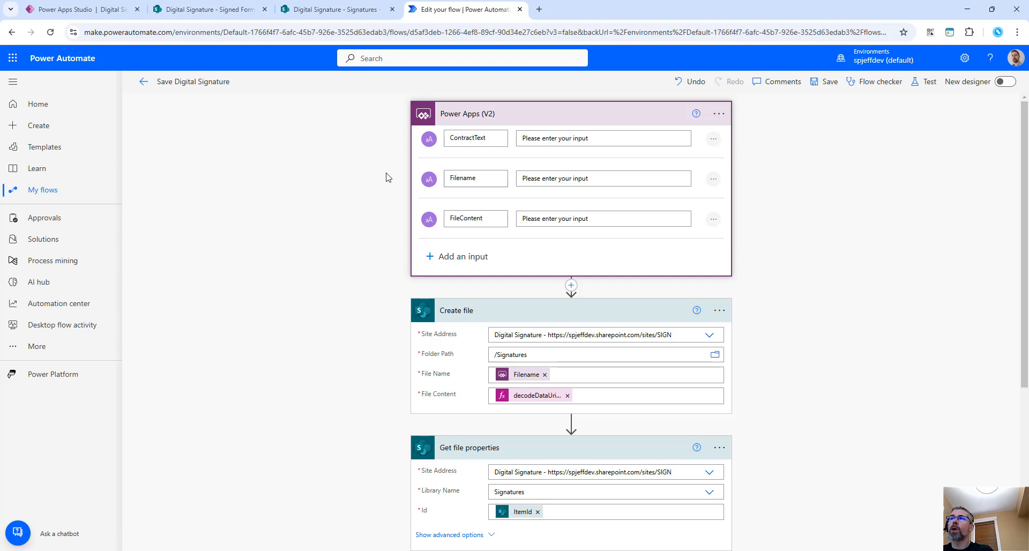
{"action": "key", "text": "ctrl+2"}
{"action": "left_click_drag", "start_coordinate": [403, 116], "coordinate": [473, 246]}
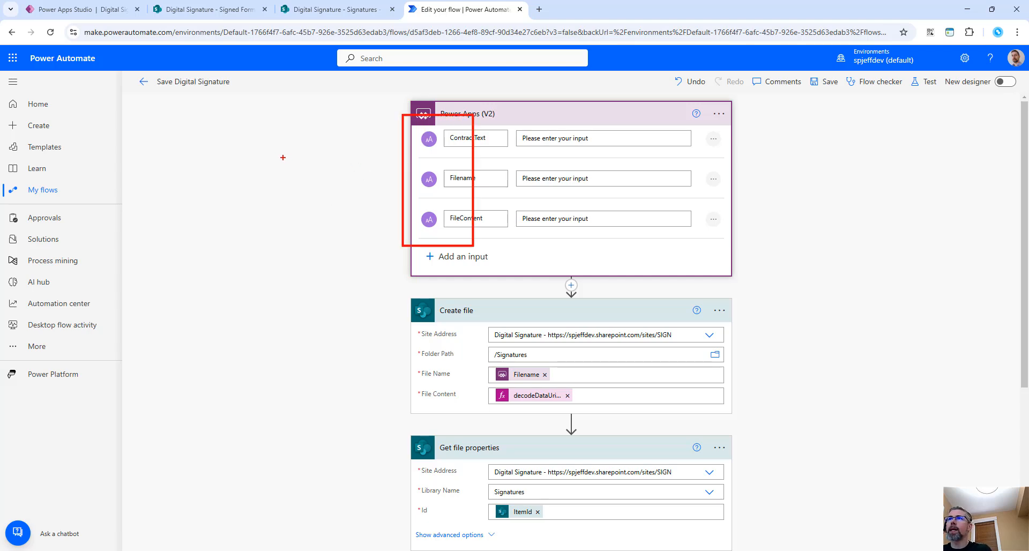
{"action": "type", "text": "t3 text c"}
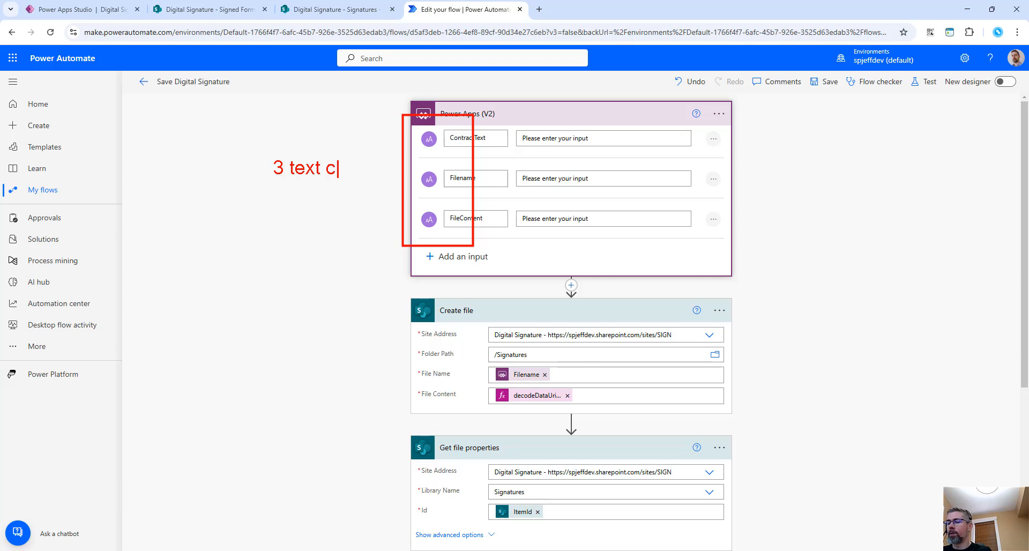
{"action": "type", "text": "lean"}
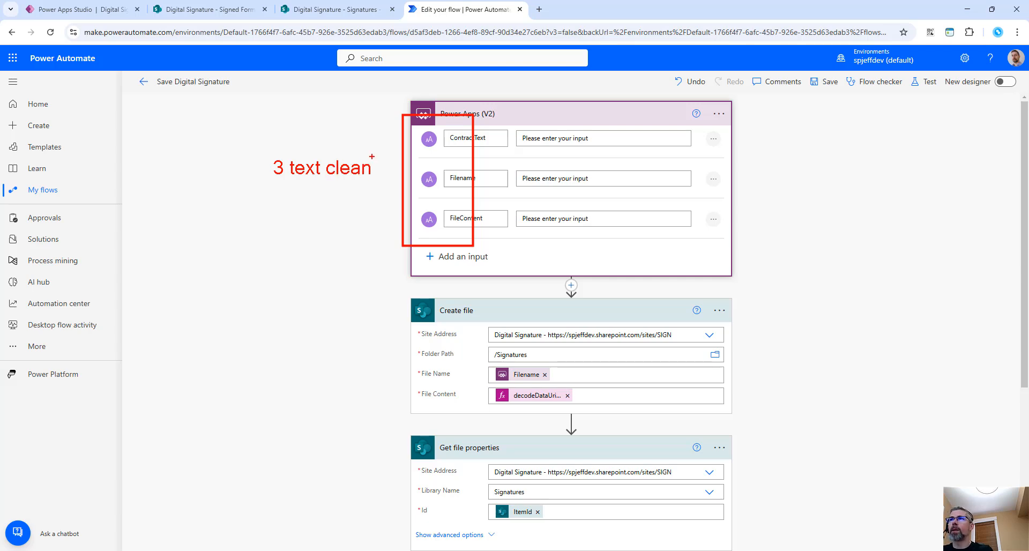
{"action": "key", "text": "Escape"}
{"action": "key", "text": "Escape"}
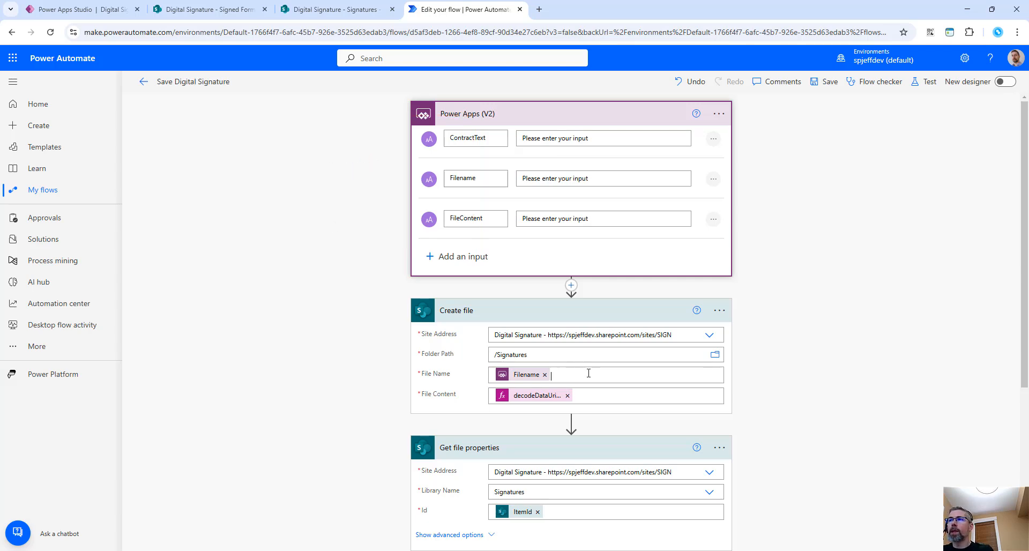
- Clear the Create file action's File Content and put decodeDataUri(replace(triggerBody()['text_2'],'"','')) in the expression editor
{"action": "left_click", "coordinate": [588, 373]}
{"action": "left_click", "coordinate": [610, 402]}
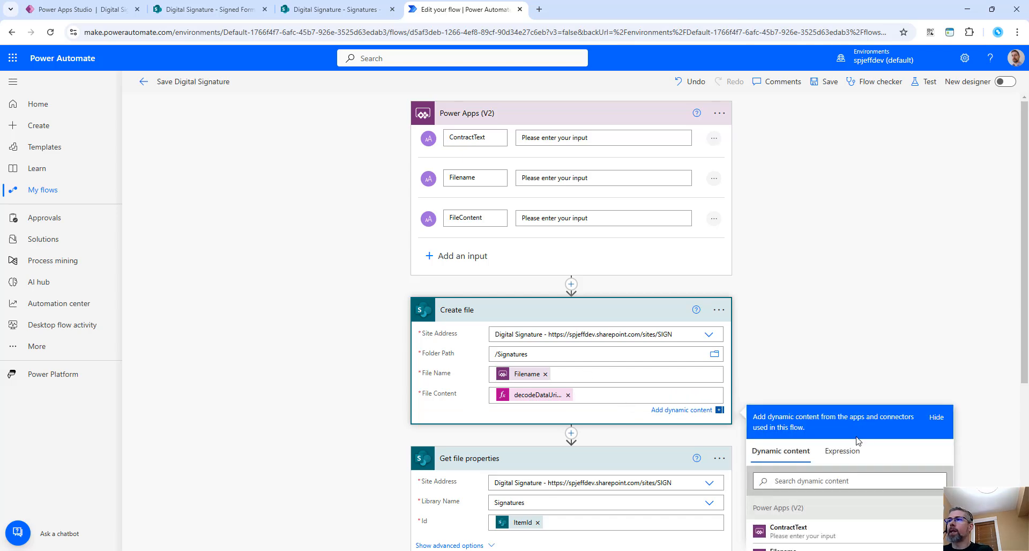
{"action": "key", "text": "BackSpace"}
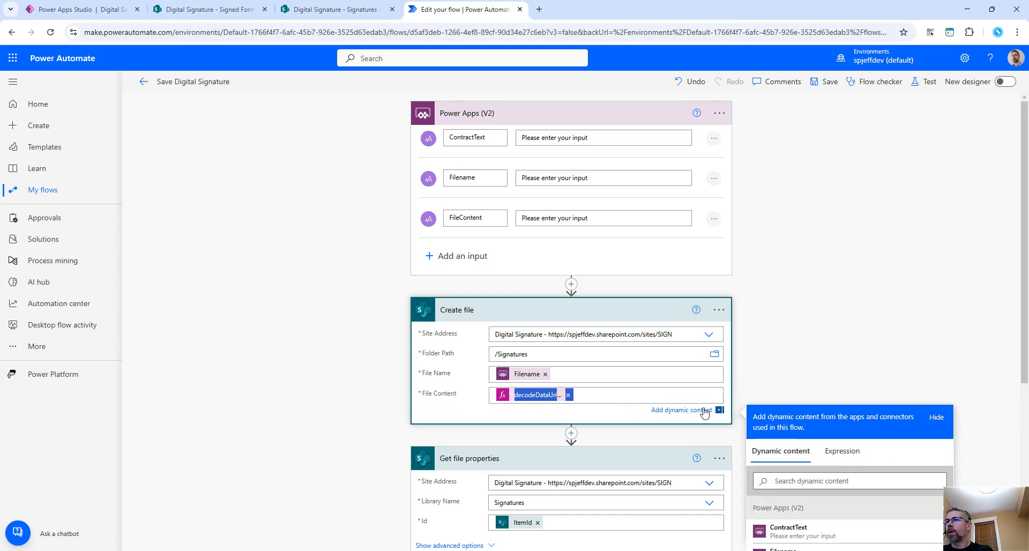
{"action": "key", "text": "BackSpace"}
{"action": "left_click", "coordinate": [842, 452]}
{"action": "key", "text": "ctrl+v"}
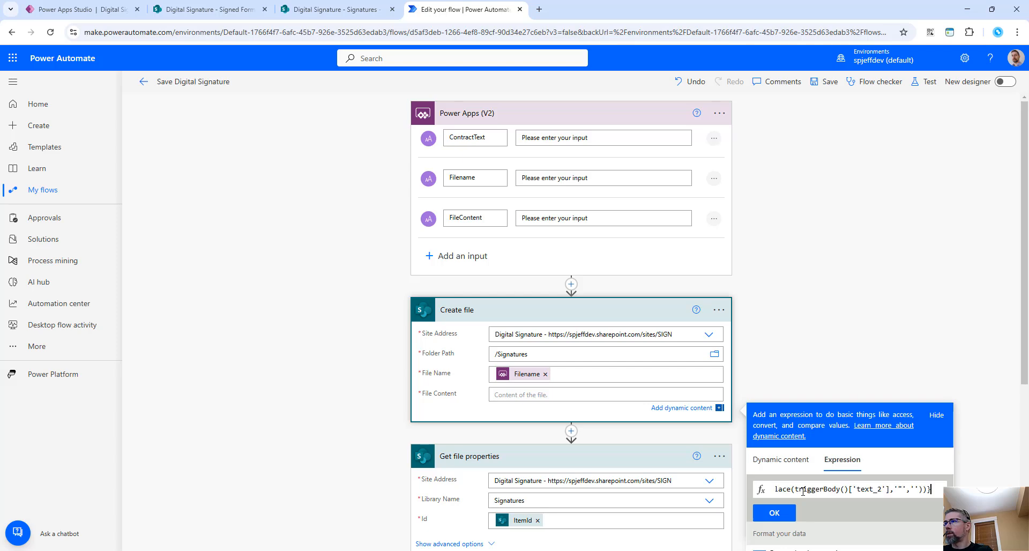
- Examine the expression's decodeDataUri and replace functions and the double-quote argument being stripped
{"action": "key", "text": "Home"}
{"action": "key", "text": "End"}
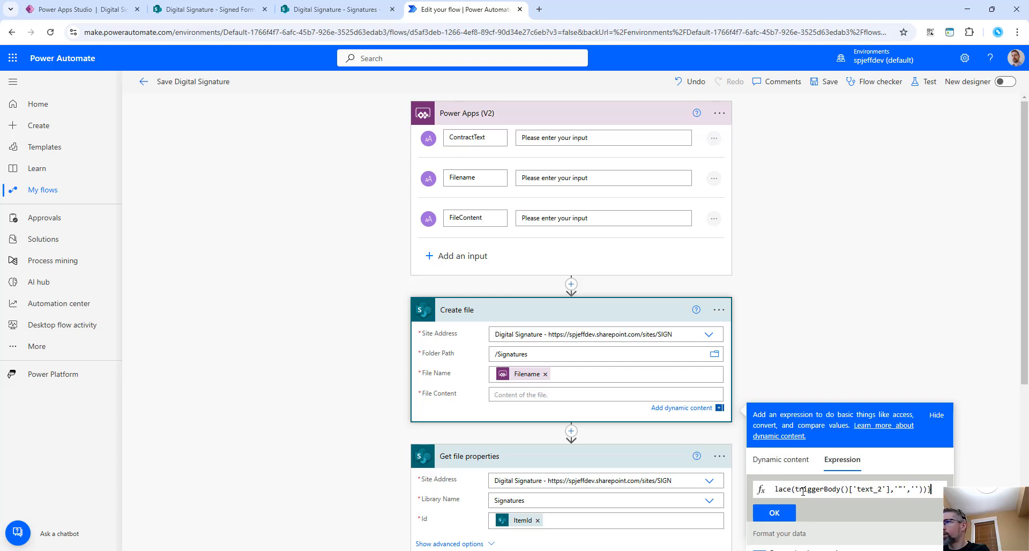
{"action": "key", "text": "Home"}
{"action": "double_click", "coordinate": [810, 489]}
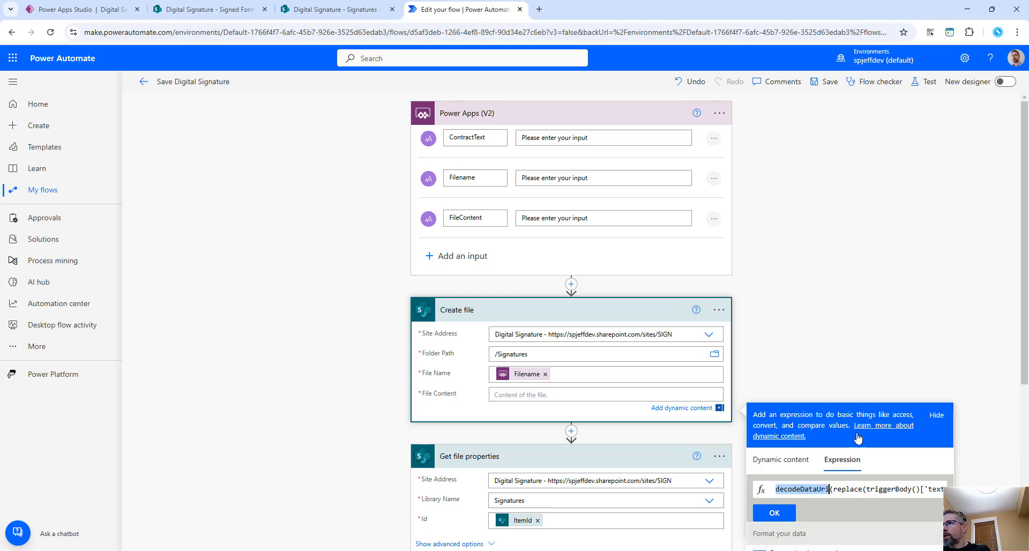
{"action": "scroll", "coordinate": [1025, 349], "scroll_direction": "down", "scroll_amount": 3}
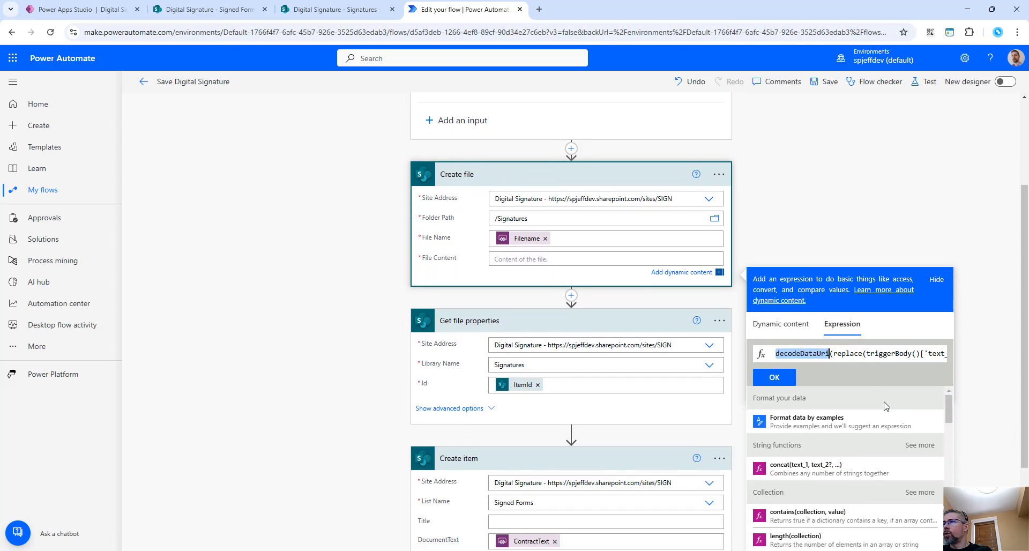
{"action": "double_click", "coordinate": [852, 353]}
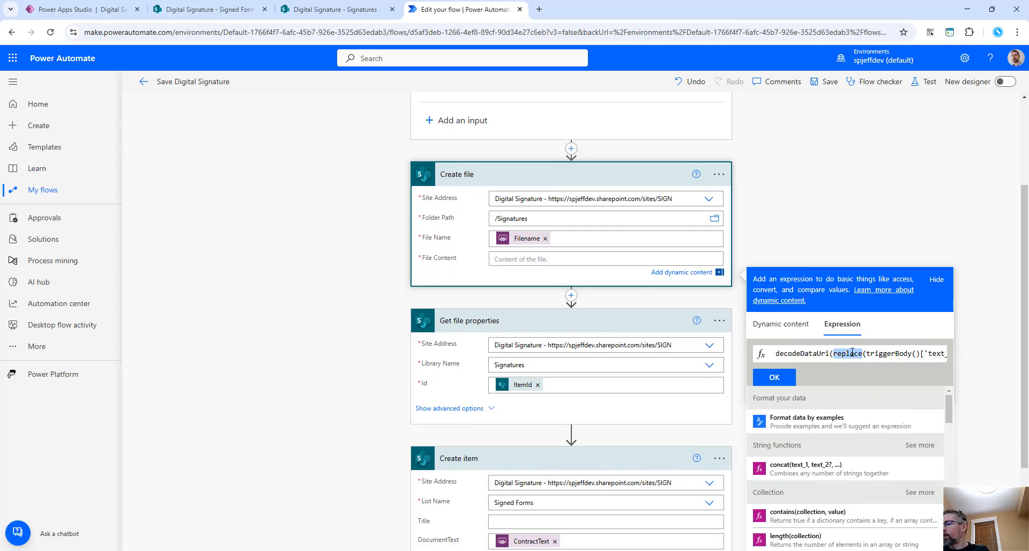
{"action": "key", "text": "End"}
{"action": "left_click_drag", "start_coordinate": [900, 353], "coordinate": [906, 353]}
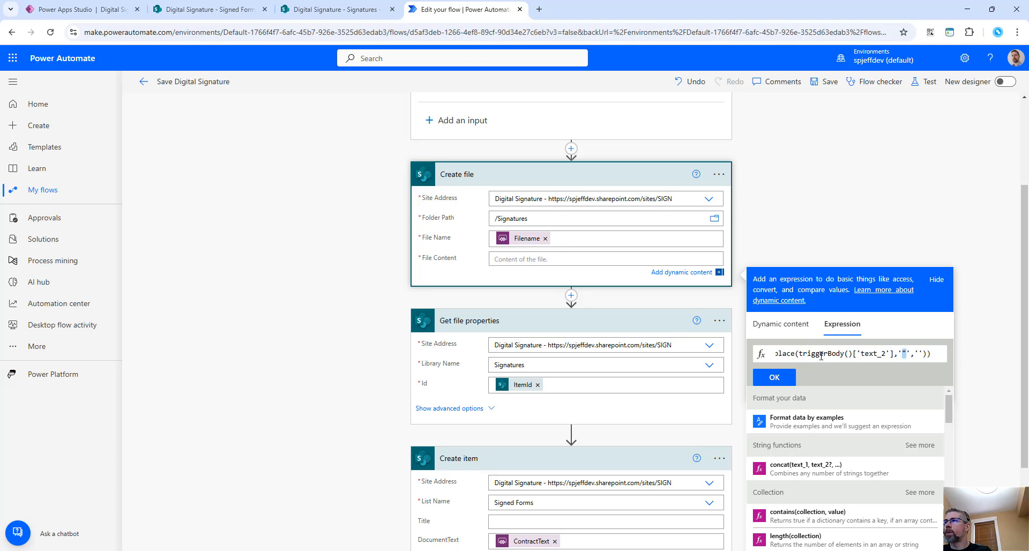
{"action": "left_click_drag", "start_coordinate": [783, 353], "coordinate": [863, 353]}
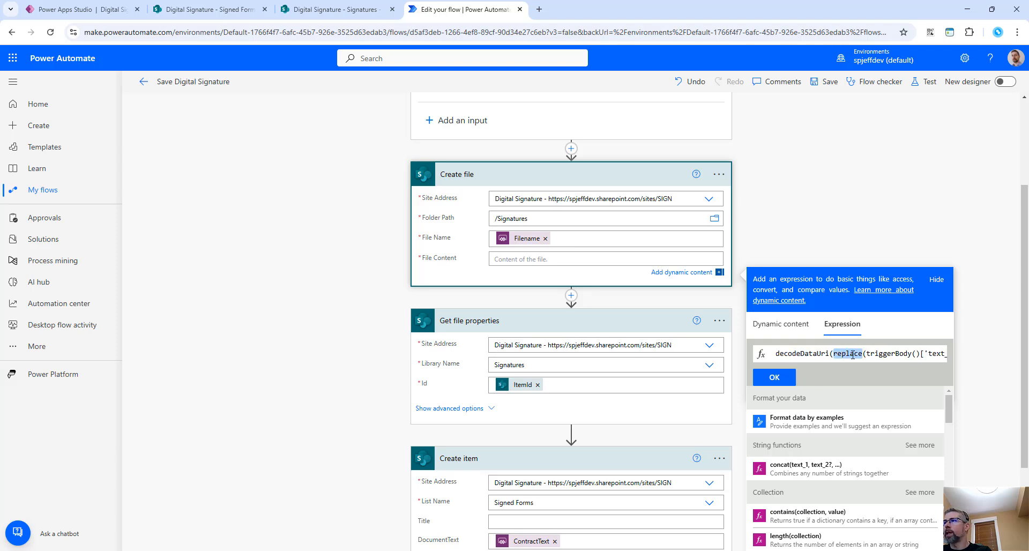
- Copy the whole expression into Notepad++ and break it onto new lines before replace and before the double-quote argument
{"action": "key", "text": "ctrl+a"}
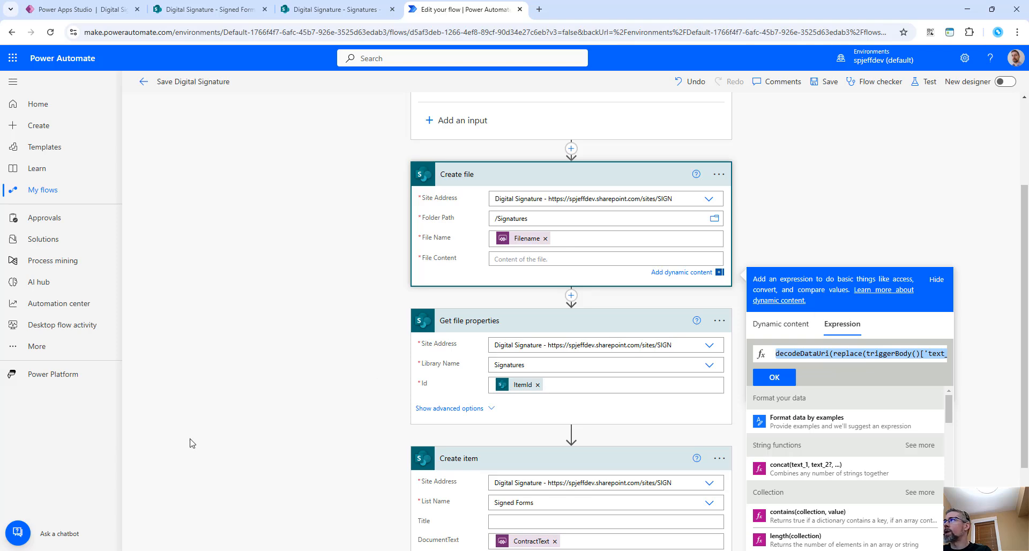
{"action": "left_click", "coordinate": [222, 550]}
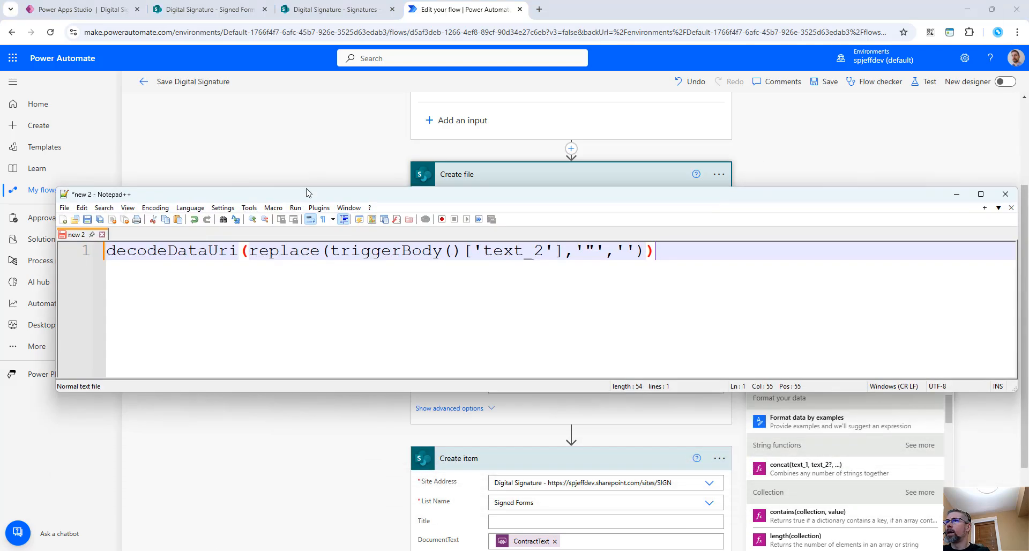
{"action": "key", "text": "Return"}
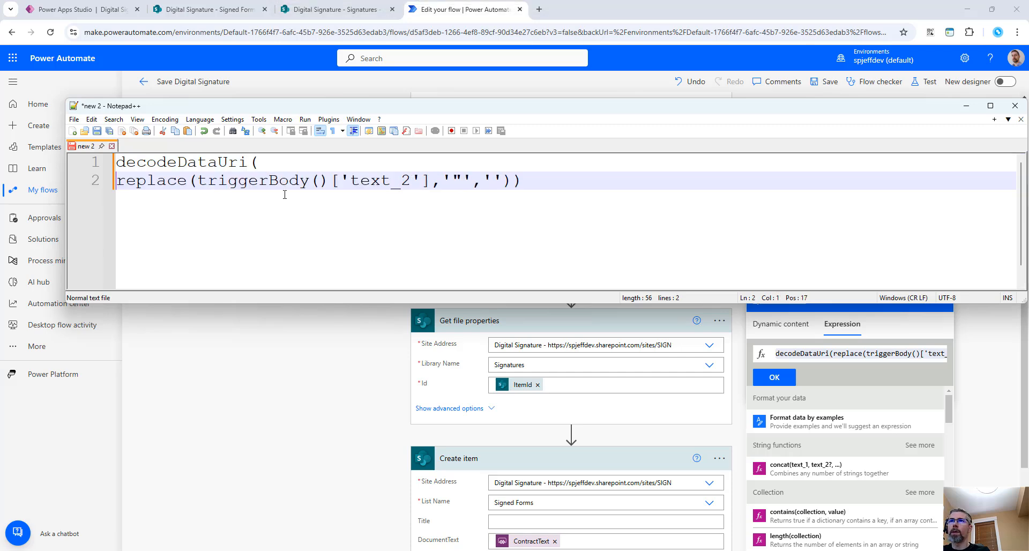
{"action": "key", "text": "Tab"}
{"action": "left_click", "coordinate": [478, 182]}
{"action": "key", "text": "Return"}
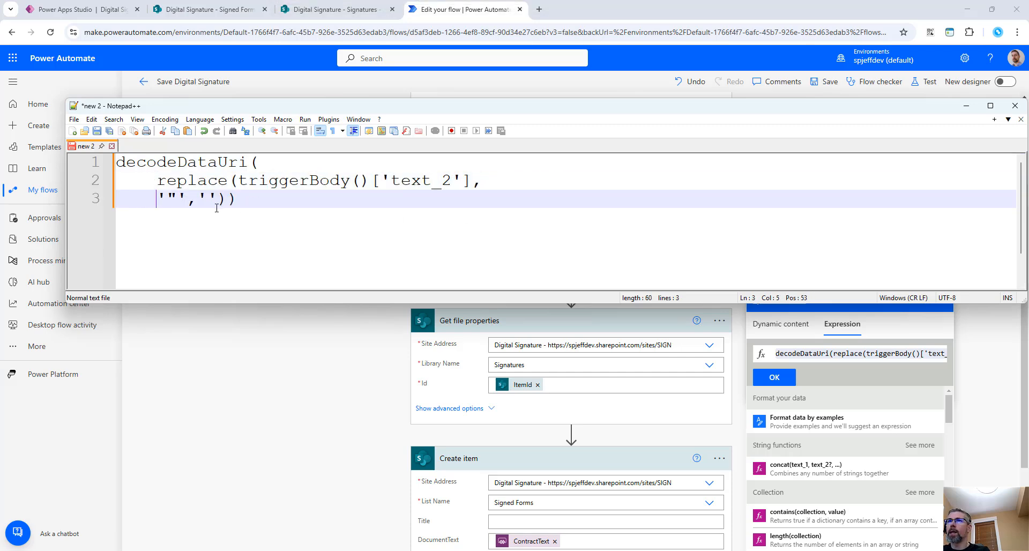
- Place the empty-string argument, the final closing parenthesis and triggerBody()['text_2'] on their own lines, indenting triggerBody()['text_2'] further
{"action": "key", "text": "Return"}
{"action": "key", "text": "End"}
{"action": "key", "text": "Left"}
{"action": "key", "text": "Return"}
{"action": "key", "text": "BackSpace"}
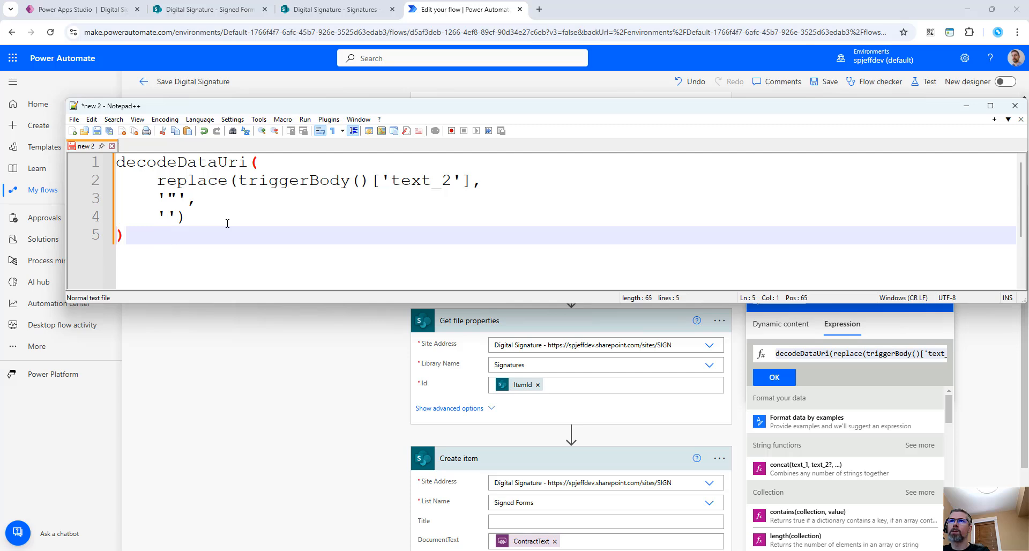
{"action": "left_click", "coordinate": [208, 217]}
{"action": "left_click", "coordinate": [236, 181]}
{"action": "key", "text": "Return"}
{"action": "key", "text": "Tab"}
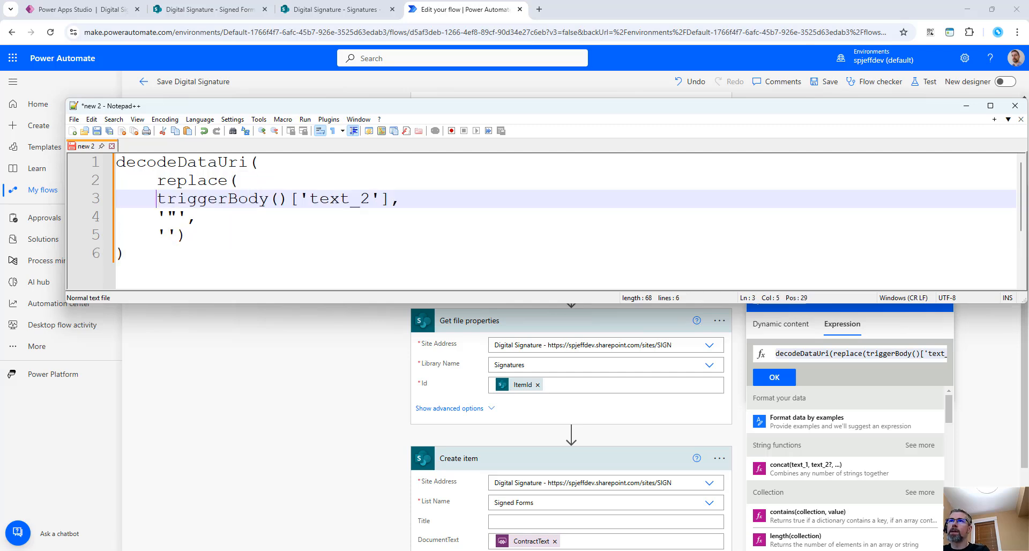
{"action": "left_click_drag", "start_coordinate": [434, 197], "coordinate": [200, 198]}
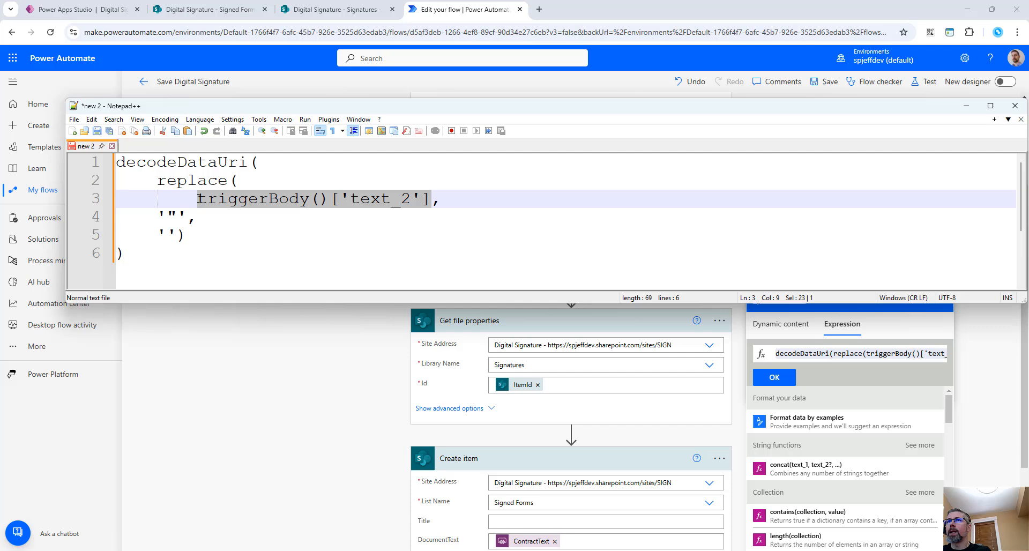
- Switch back to Power Automate, save the Save Digital Signature flow and return to its details page
{"action": "left_click", "coordinate": [971, 110]}
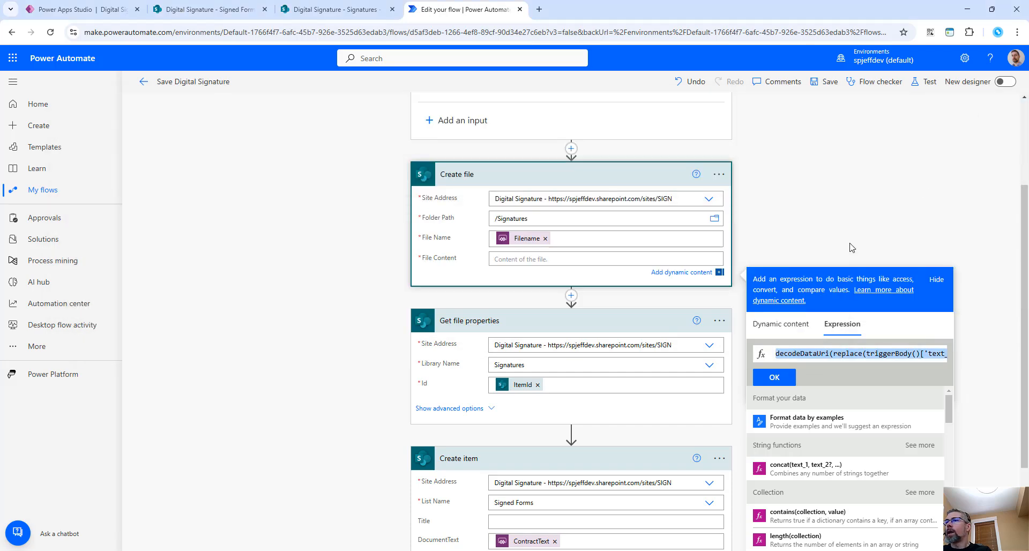
{"action": "left_click", "coordinate": [825, 82]}
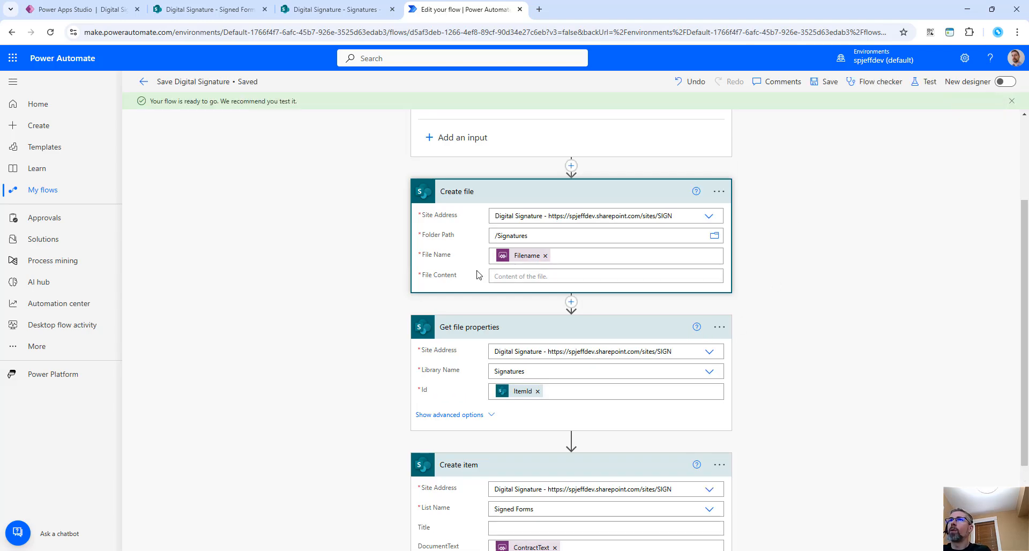
{"action": "left_click", "coordinate": [144, 81]}
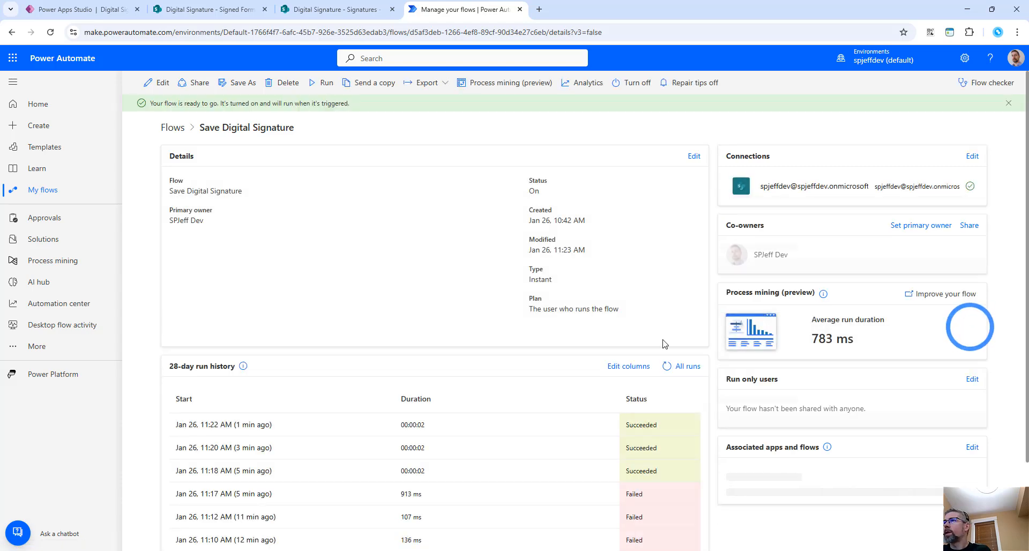
- Open the 11:22 AM run and examine the Power Apps (V2) trigger's ContractText, Filename and FileContent outputs
{"action": "left_click", "coordinate": [232, 424]}
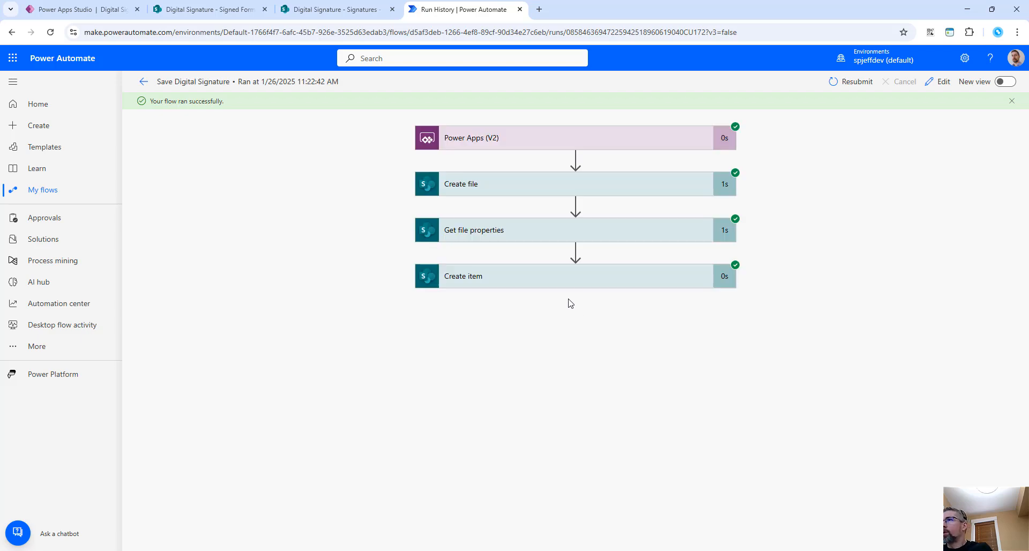
{"action": "left_click", "coordinate": [578, 138]}
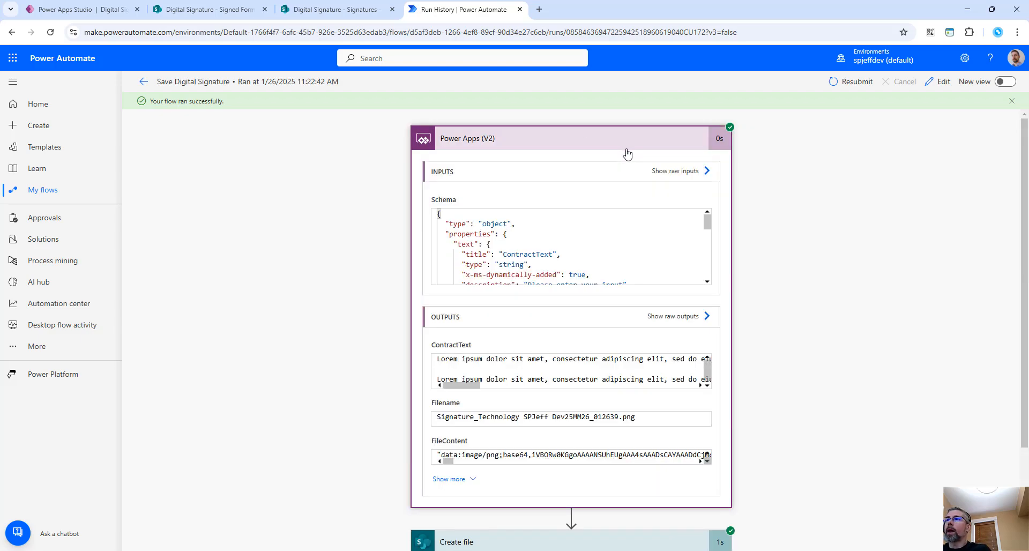
{"action": "key", "text": "ctrl+2"}
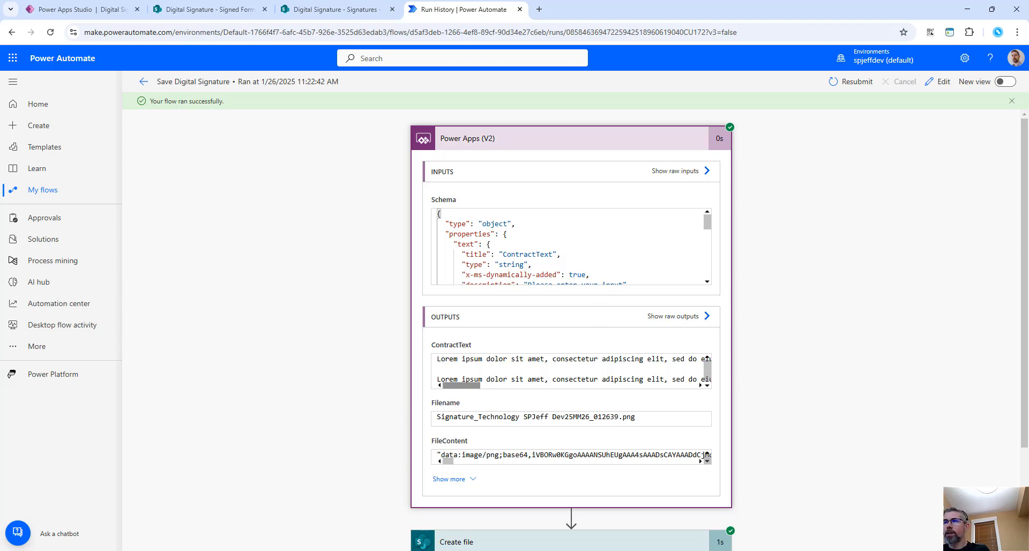
{"action": "left_click_drag", "start_coordinate": [416, 396], "coordinate": [658, 433]}
{"action": "left_click_drag", "start_coordinate": [411, 330], "coordinate": [555, 389]}
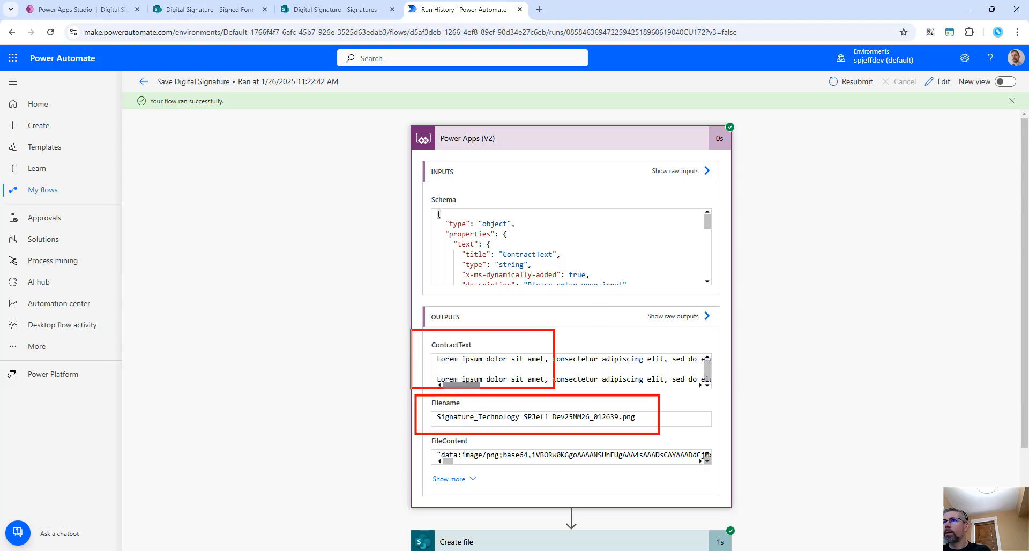
{"action": "left_click_drag", "start_coordinate": [438, 344], "coordinate": [387, 300]}
{"action": "left_click_drag", "start_coordinate": [406, 396], "coordinate": [332, 326]}
{"action": "left_click_drag", "start_coordinate": [413, 435], "coordinate": [561, 483]}
{"action": "mouse_move", "coordinate": [347, 400]}
{"action": "left_mouse_down"}
{"action": "mouse_move", "coordinate": [432, 453]}
{"action": "mouse_move", "coordinate": [528, 458]}
{"action": "left_mouse_up"}
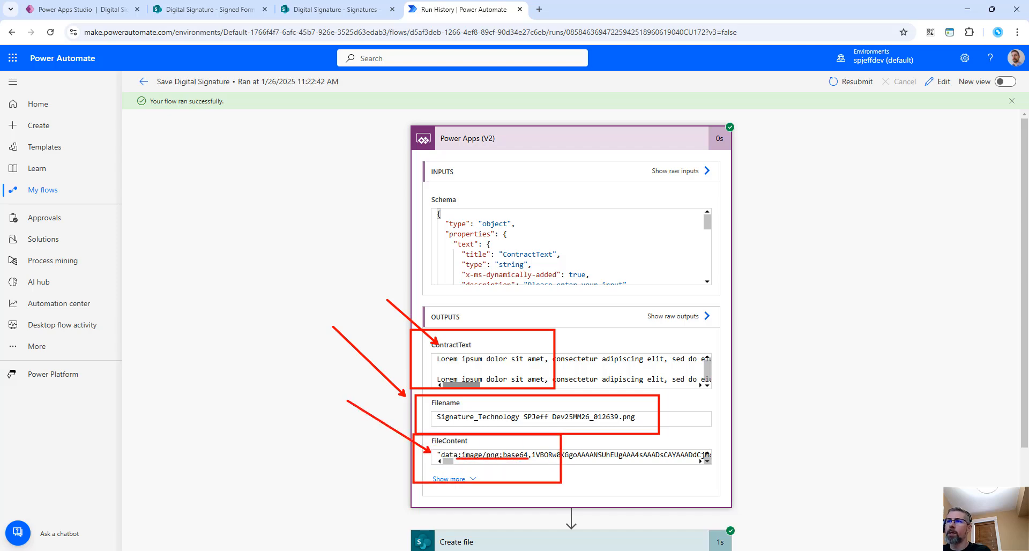
{"action": "key", "text": "Escape"}
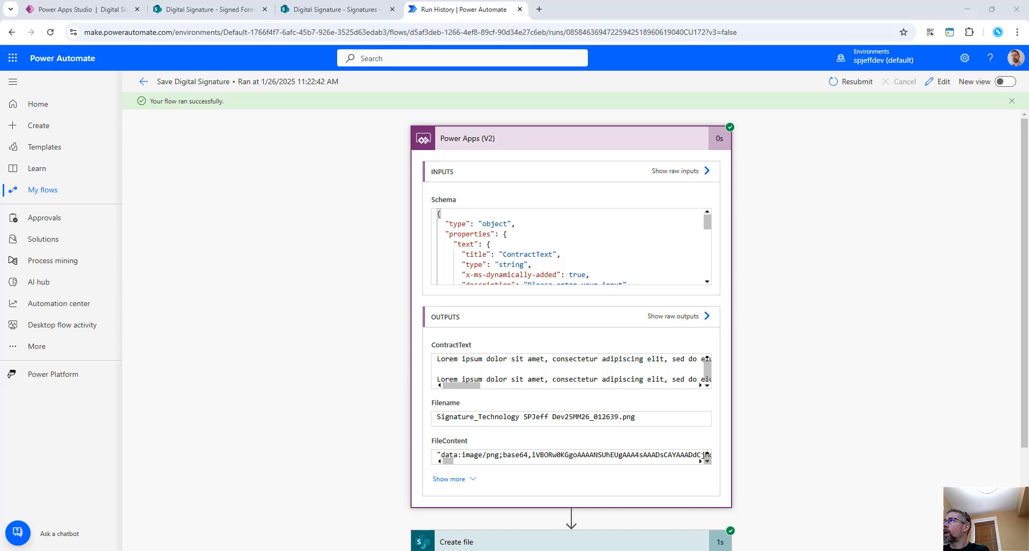
- Bring up the Base64.Guru Data URL to image converter and make its empty Data URL field ready for input
{"action": "left_click_drag", "start_coordinate": [697, 204], "coordinate": [369, 60]}
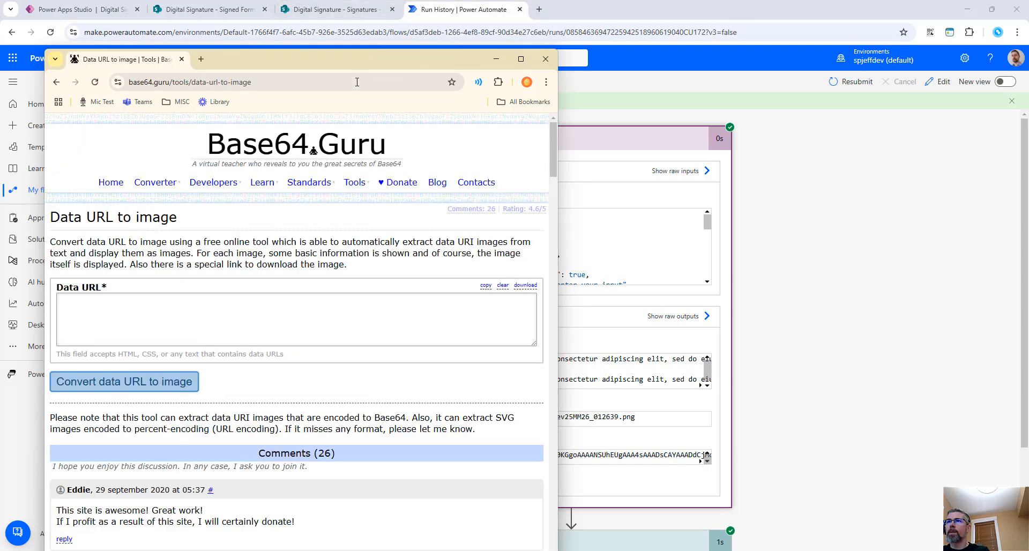
{"action": "left_click", "coordinate": [234, 315]}
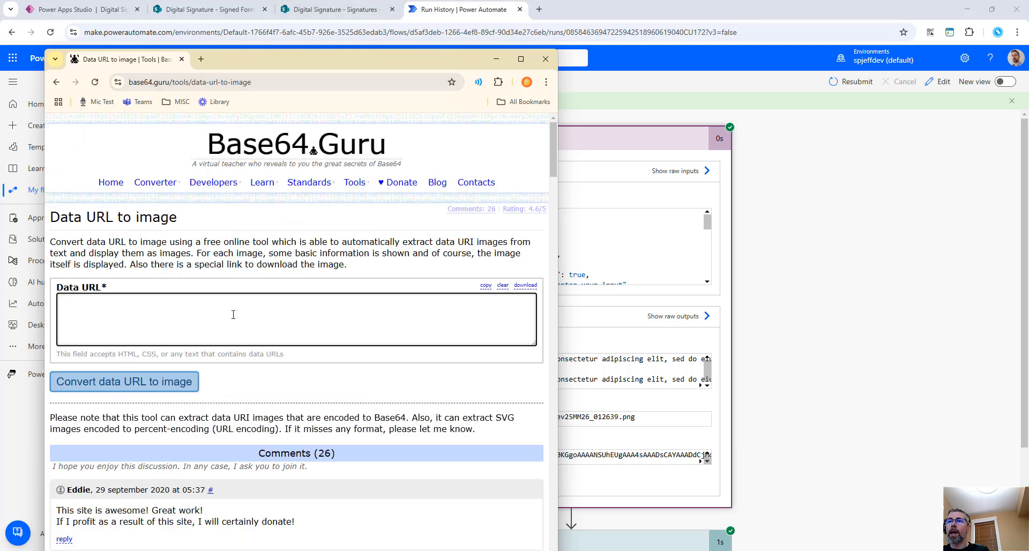
{"action": "key", "text": "ctrl+shift+b"}
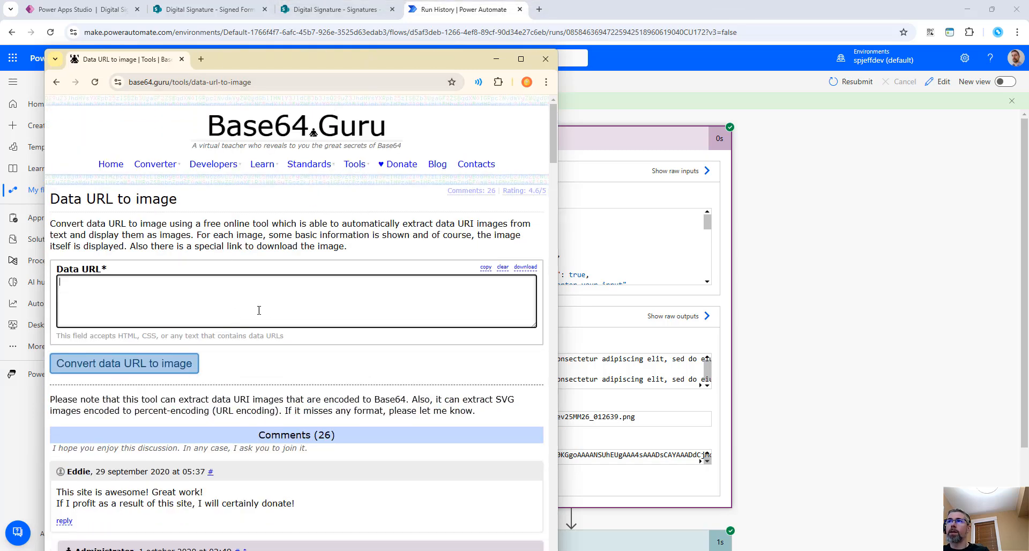
- Return to the Power Automate run, expand the Power Apps (V2) trigger's outputs and show its raw outputs
{"action": "left_click", "coordinate": [641, 456]}
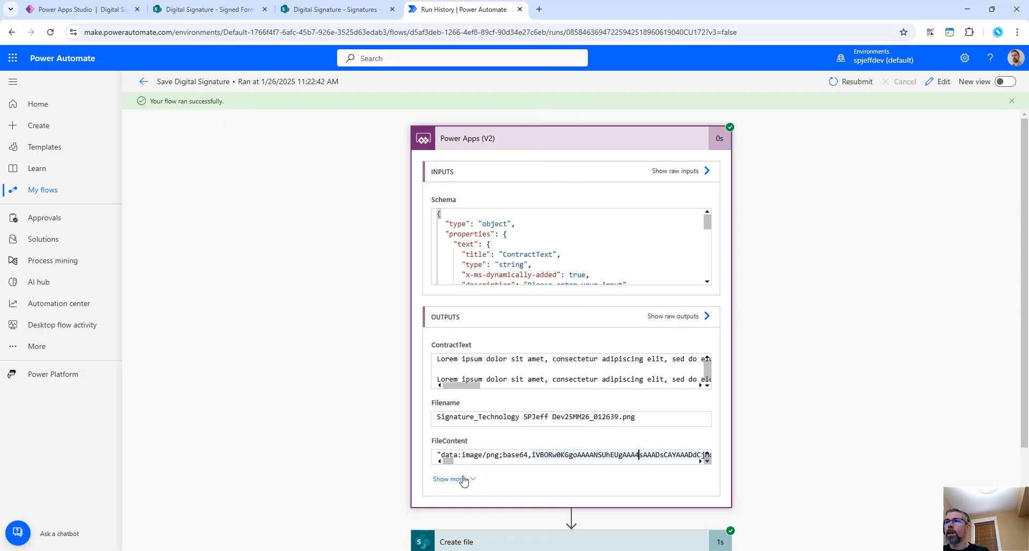
{"action": "left_click", "coordinate": [448, 478]}
{"action": "scroll", "coordinate": [495, 408], "scroll_direction": "down", "scroll_amount": 3}
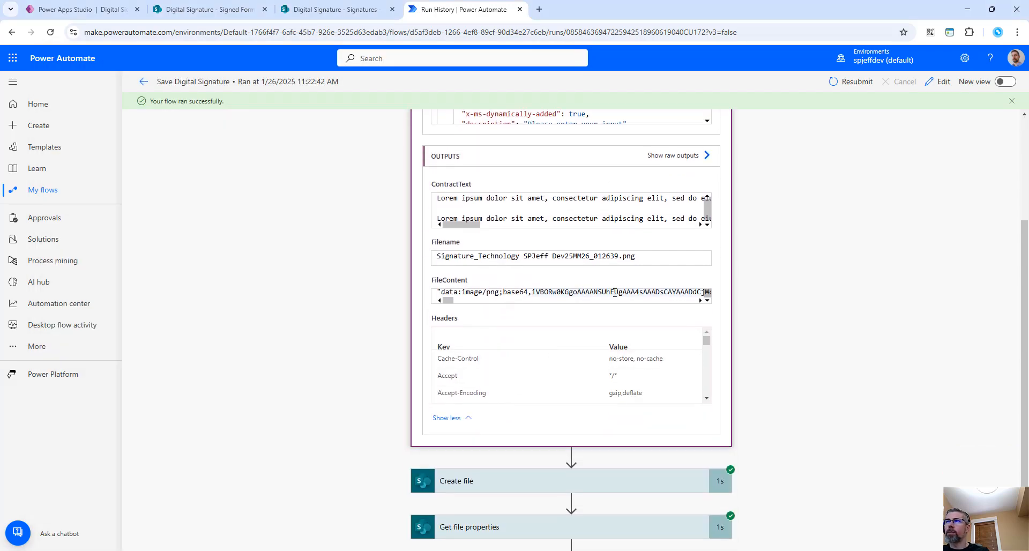
{"action": "left_click", "coordinate": [675, 157]}
{"action": "scroll", "coordinate": [904, 432], "scroll_direction": "down", "scroll_amount": 2}
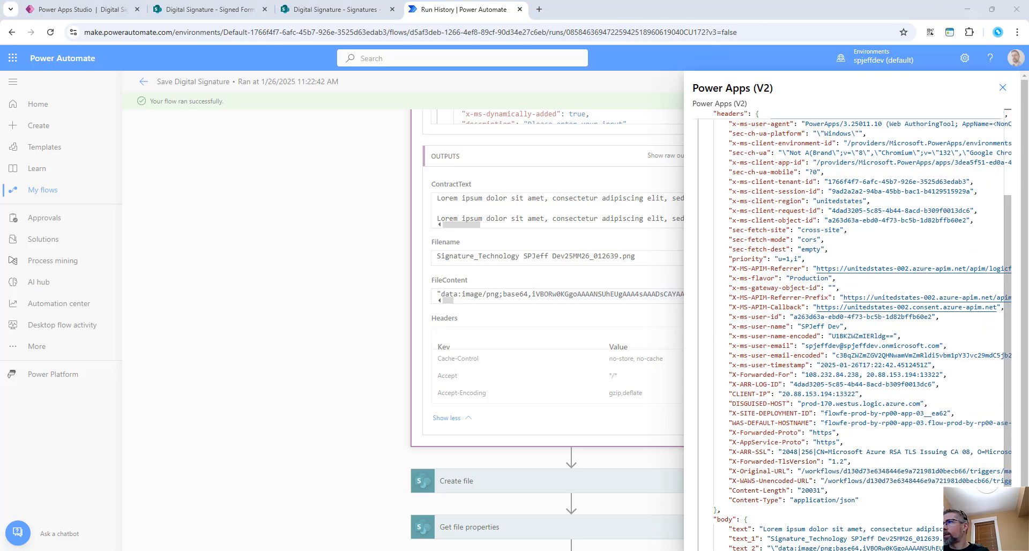
- Copy the data:image/png;base64 value of text_2 from the body of the raw outputs
{"action": "scroll", "coordinate": [769, 531], "scroll_direction": "down", "scroll_amount": 1}
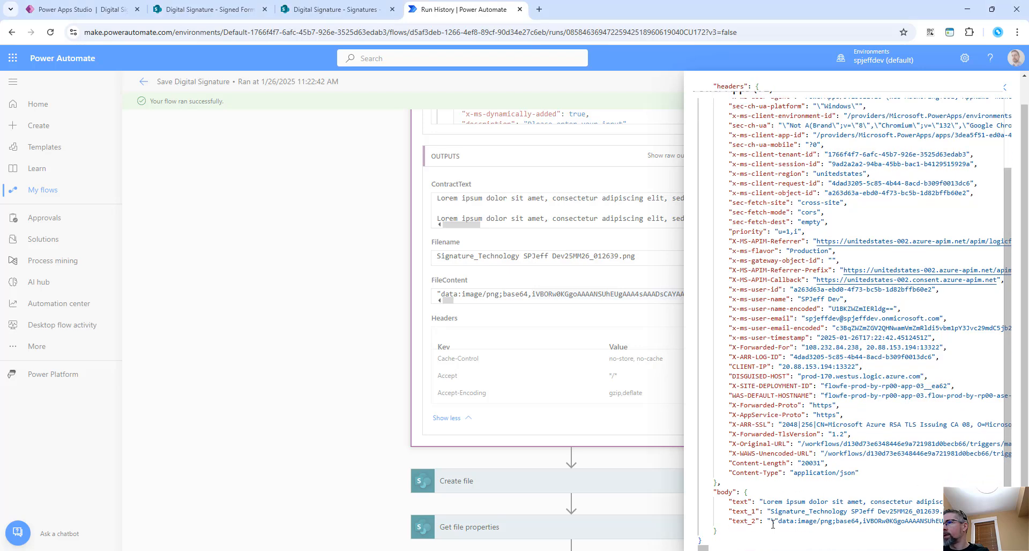
{"action": "double_click", "coordinate": [773, 522]}
{"action": "key", "text": "shift+End"}
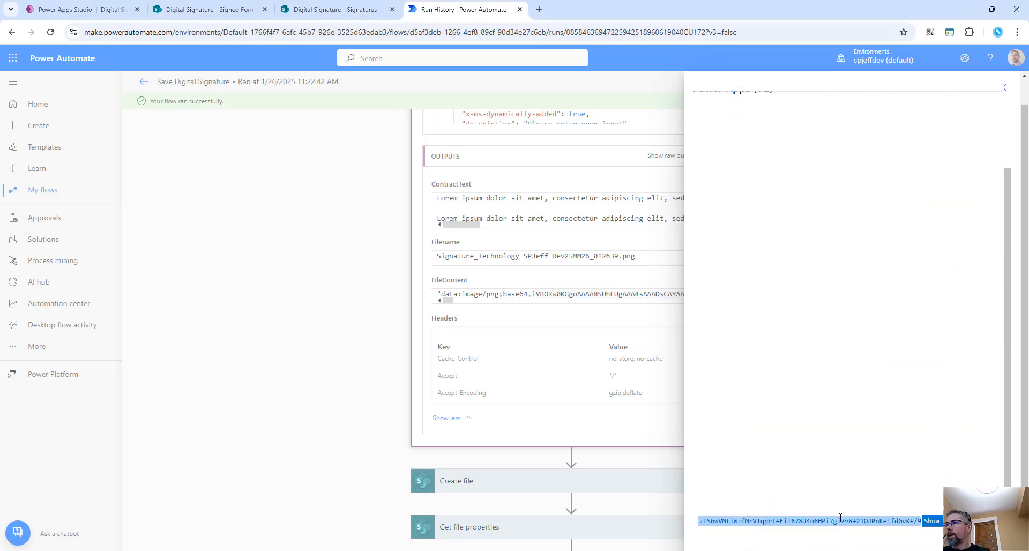
{"action": "left_click", "coordinate": [931, 521]}
{"action": "left_click_drag", "start_coordinate": [777, 539], "coordinate": [625, 521]}
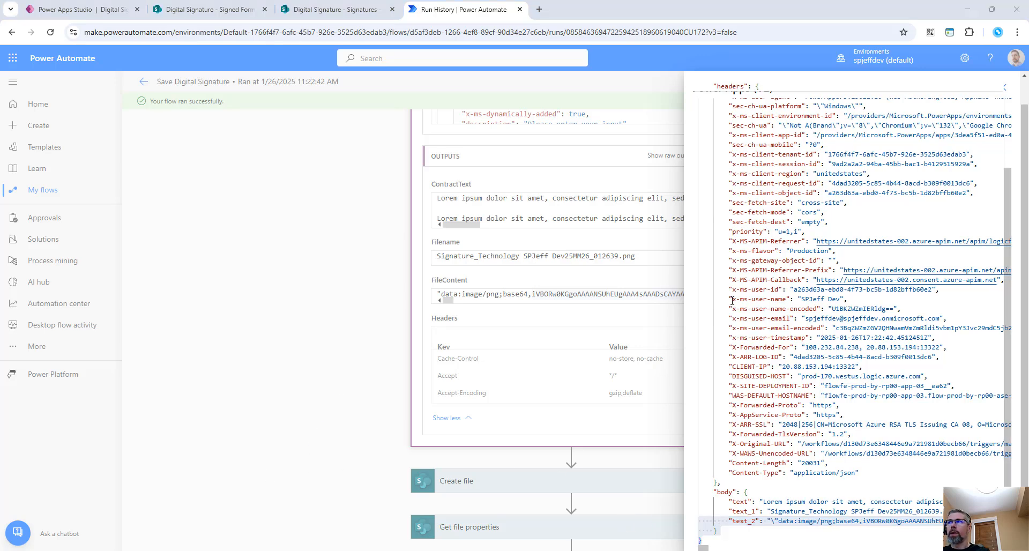
- Switch to Base64.Guru with the copied text_2 value in the Data URL field and convert it to an image
{"action": "key", "text": "alt+Tab"}
{"action": "key", "text": "Escape"}
{"action": "left_click", "coordinate": [782, 308]}
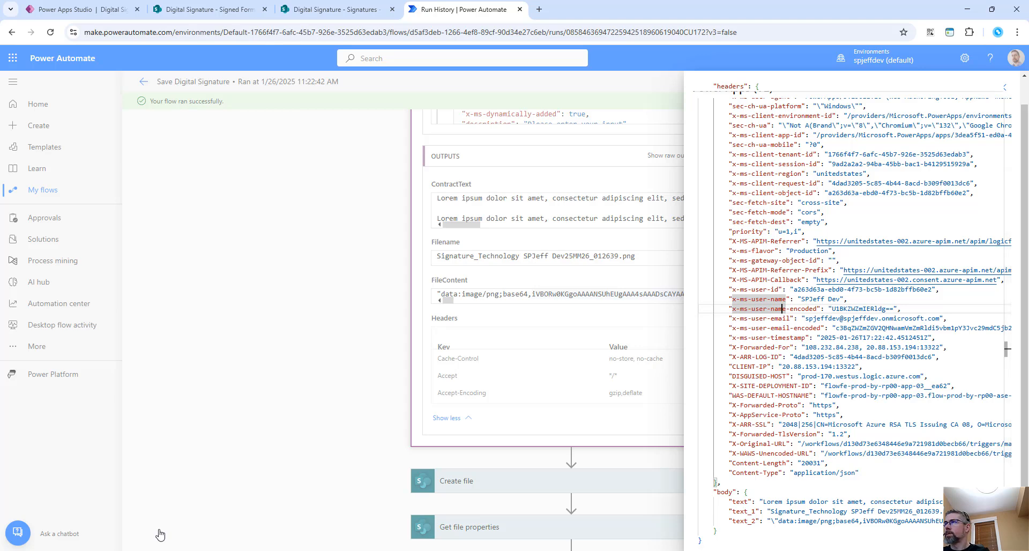
{"action": "key", "text": "alt+Tab"}
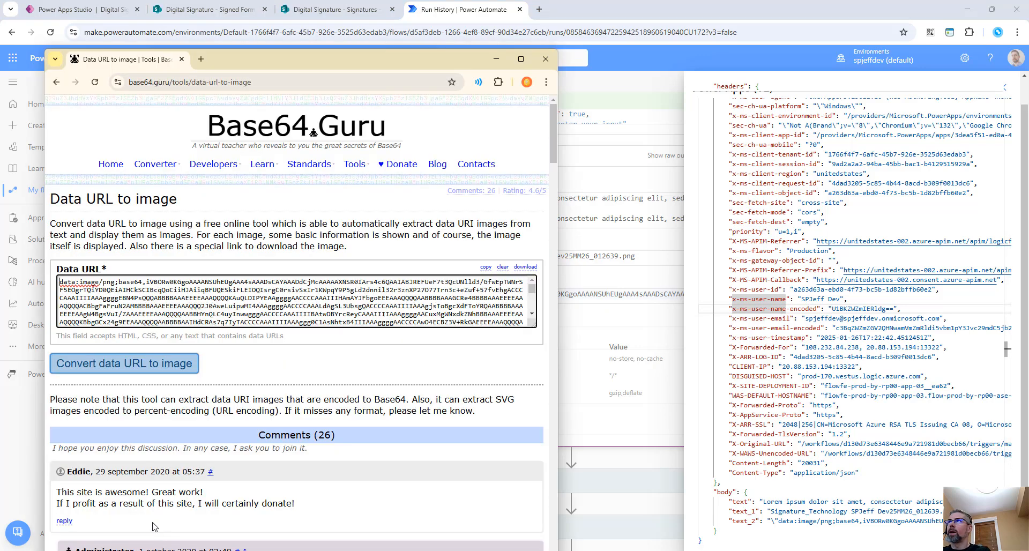
{"action": "left_click", "coordinate": [157, 365]}
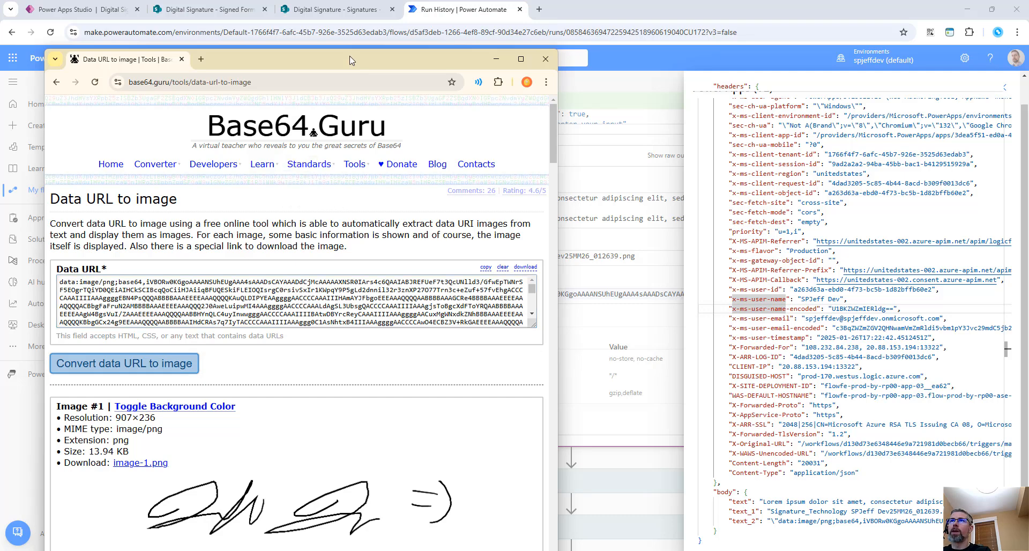
- Place the Base64.Guru window beside the raw outputs and compare its Data URL with the run's text_2 value
{"action": "left_click_drag", "start_coordinate": [348, 63], "coordinate": [342, 37]}
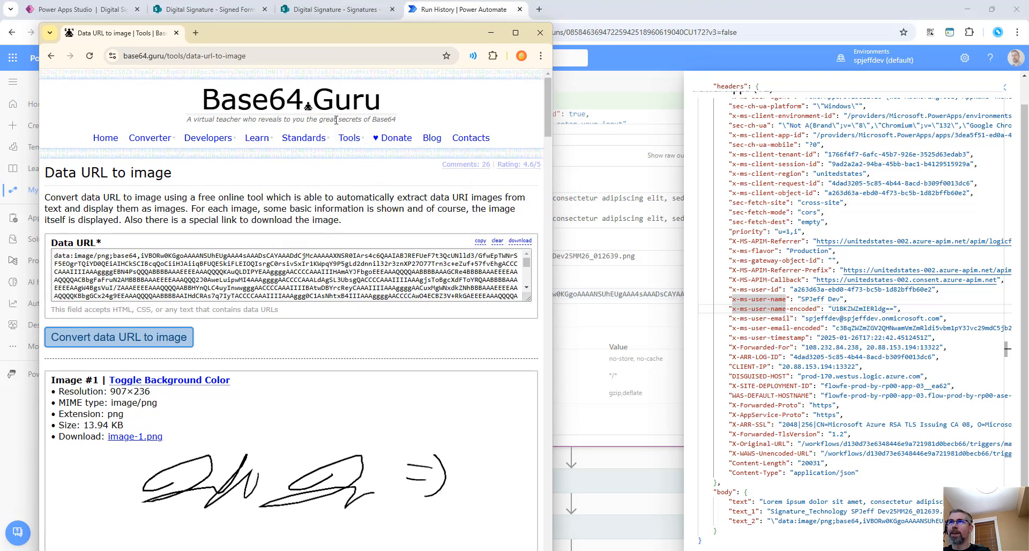
{"action": "left_click_drag", "start_coordinate": [437, 39], "coordinate": [510, 53]}
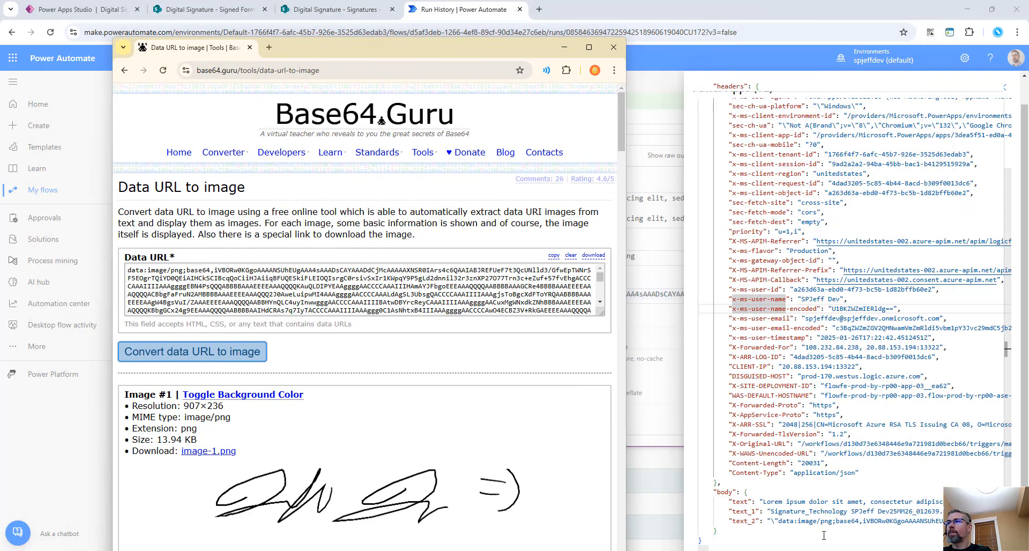
{"action": "left_click_drag", "start_coordinate": [761, 512], "coordinate": [868, 542]}
{"action": "mouse_move", "coordinate": [771, 533]}
{"action": "left_mouse_down"}
{"action": "mouse_move", "coordinate": [482, 449]}
{"action": "mouse_move", "coordinate": [198, 286]}
{"action": "left_mouse_up"}
{"action": "left_click_drag", "start_coordinate": [101, 253], "coordinate": [220, 283]}
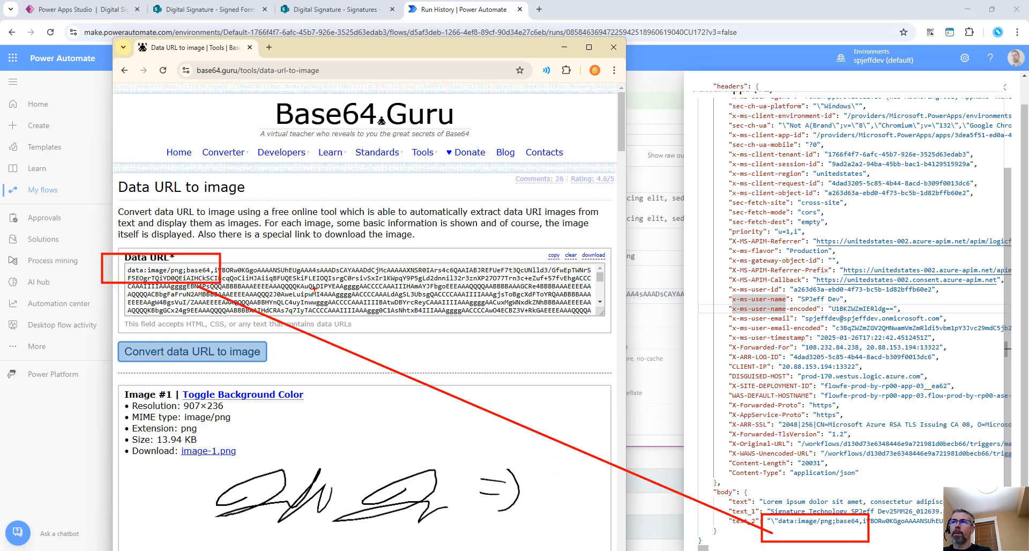
{"action": "key", "text": "Escape"}
{"action": "left_click_drag", "start_coordinate": [416, 58], "coordinate": [749, 63]}
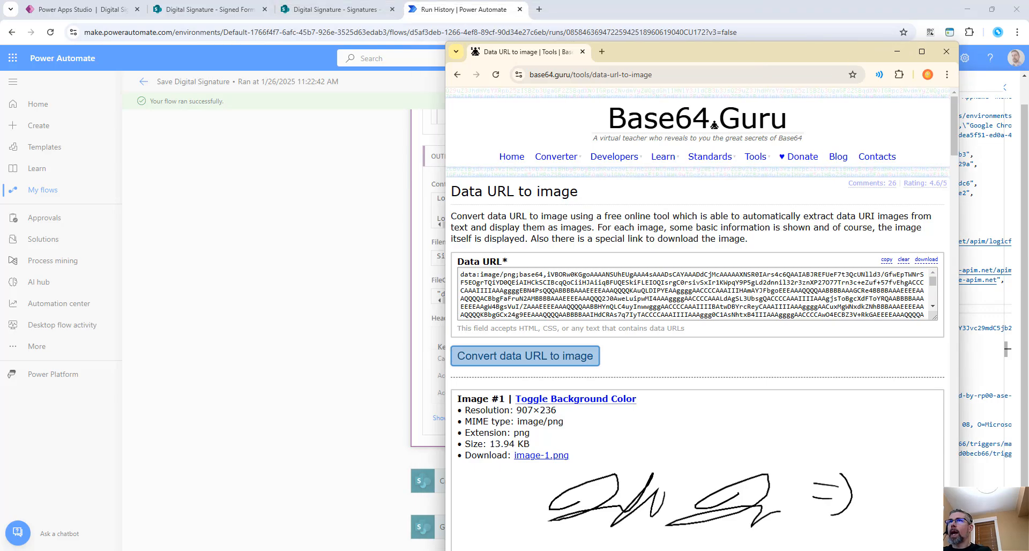
- Switch to the Power Apps preview and compare the drawn signature with the image decoded in Base64.Guru
{"action": "left_click", "coordinate": [85, 14]}
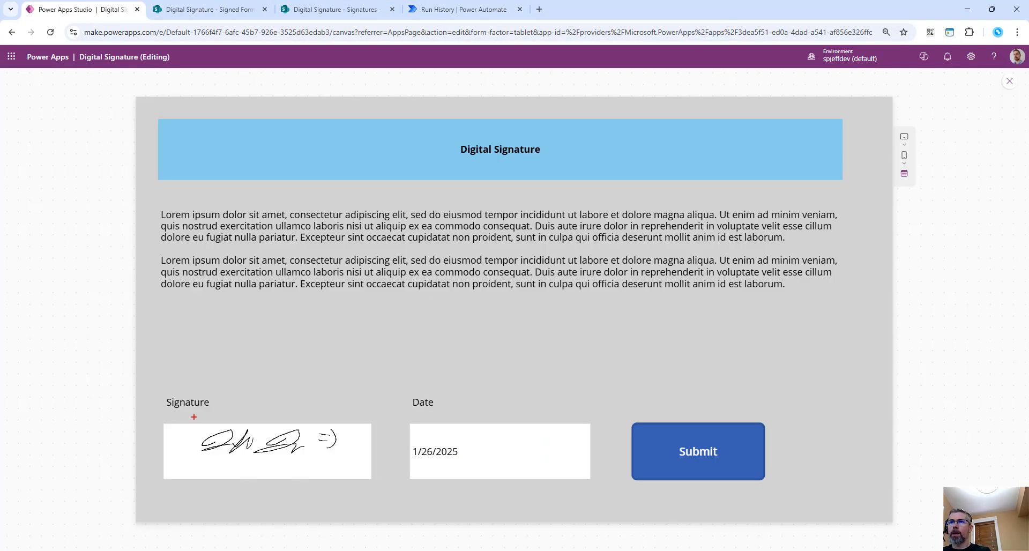
{"action": "left_click_drag", "start_coordinate": [184, 406], "coordinate": [355, 468]}
{"action": "left_click_drag", "start_coordinate": [304, 370], "coordinate": [360, 333]}
{"action": "key", "text": "Escape"}
{"action": "key", "text": "alt+Tab"}
{"action": "left_click_drag", "start_coordinate": [448, 255], "coordinate": [564, 286]}
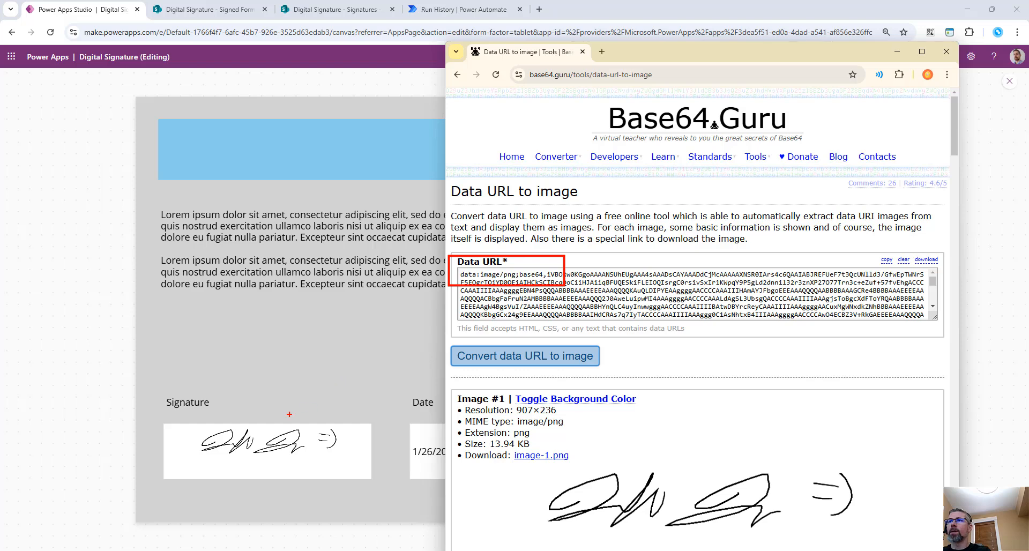
{"action": "left_click_drag", "start_coordinate": [146, 416], "coordinate": [356, 474]}
{"action": "left_click_drag", "start_coordinate": [359, 435], "coordinate": [541, 502]}
{"action": "left_click_drag", "start_coordinate": [523, 456], "coordinate": [923, 536]}
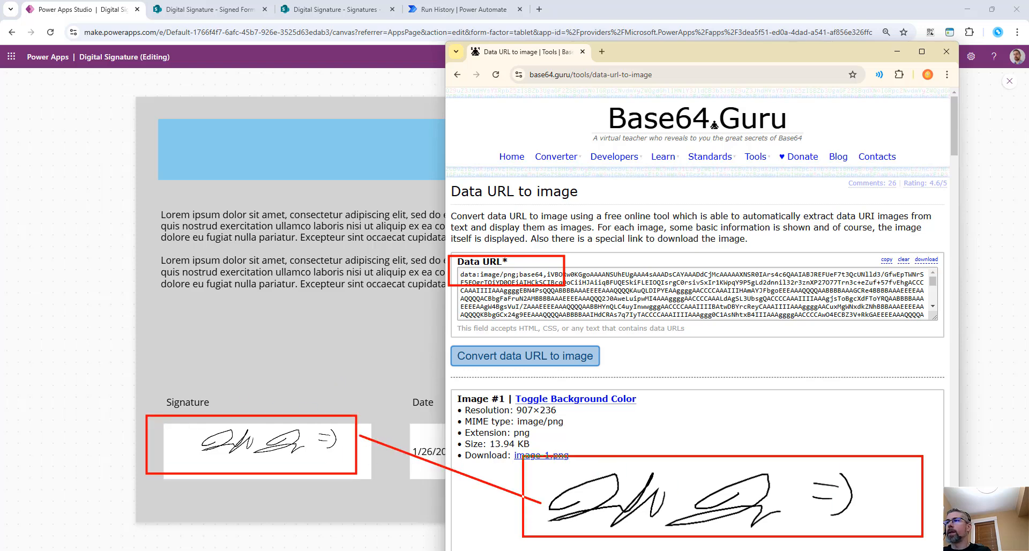
{"action": "key", "text": "Escape"}
{"action": "left_click", "coordinate": [344, 304]}
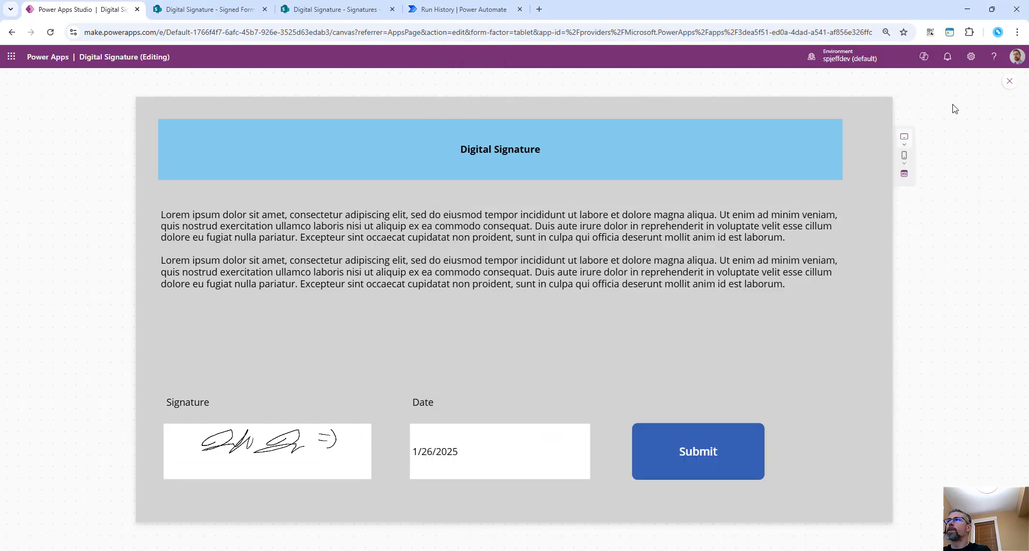
- Exit the app preview, dismiss the tip and show the Submit button's OnSelect formula
{"action": "left_click", "coordinate": [1009, 81]}
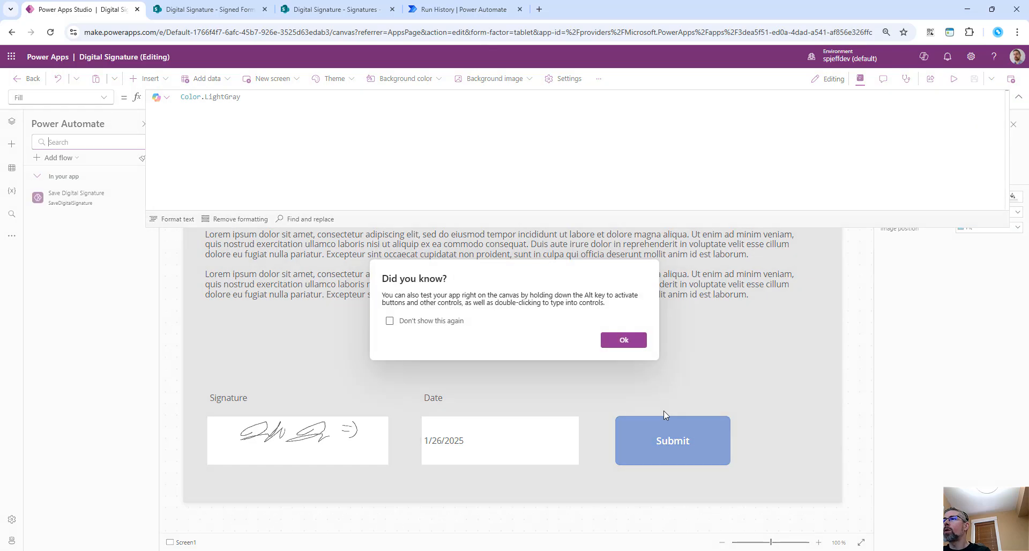
{"action": "left_click", "coordinate": [623, 341]}
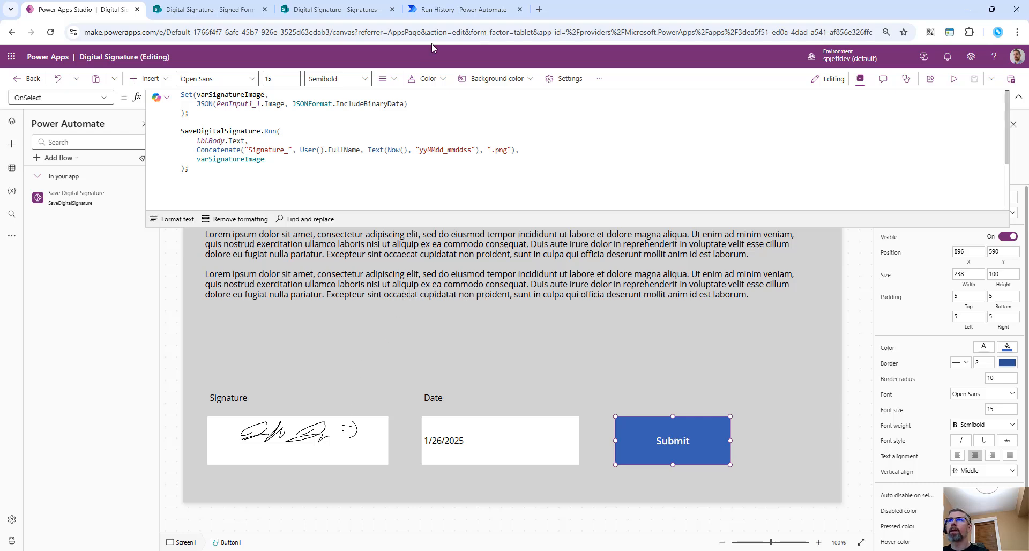
- Switch to the Power Automate run, close the raw outputs and review the trigger's ContractText, Filename and FileContent values
{"action": "left_click", "coordinate": [450, 11]}
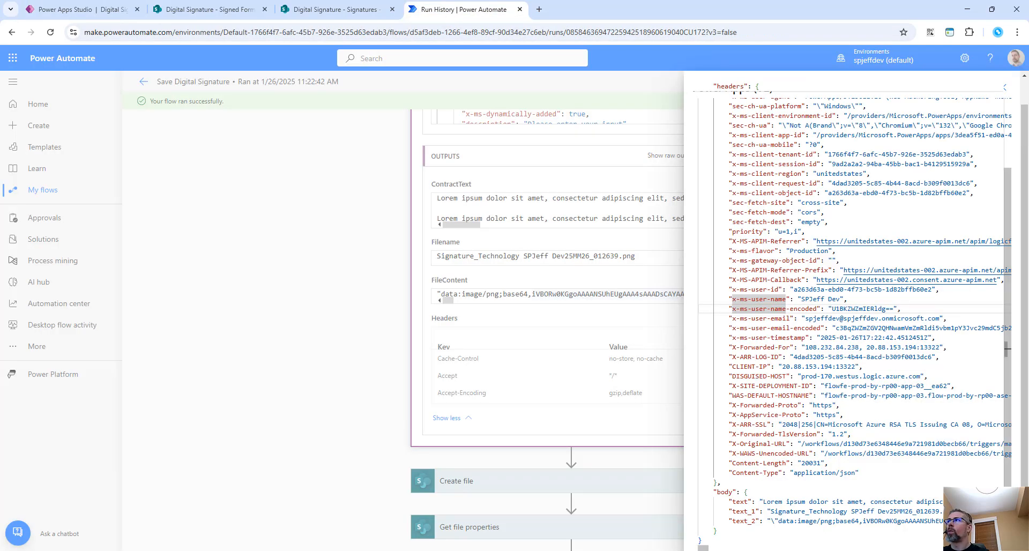
{"action": "scroll", "coordinate": [858, 316], "scroll_direction": "up", "scroll_amount": 2}
{"action": "left_click", "coordinate": [495, 221]}
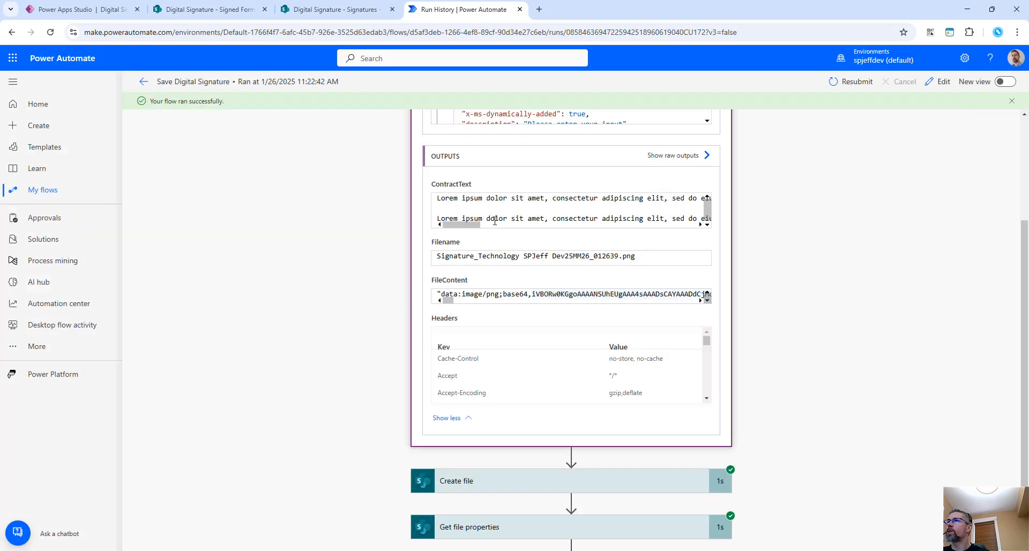
{"action": "left_click_drag", "start_coordinate": [417, 171], "coordinate": [489, 222]}
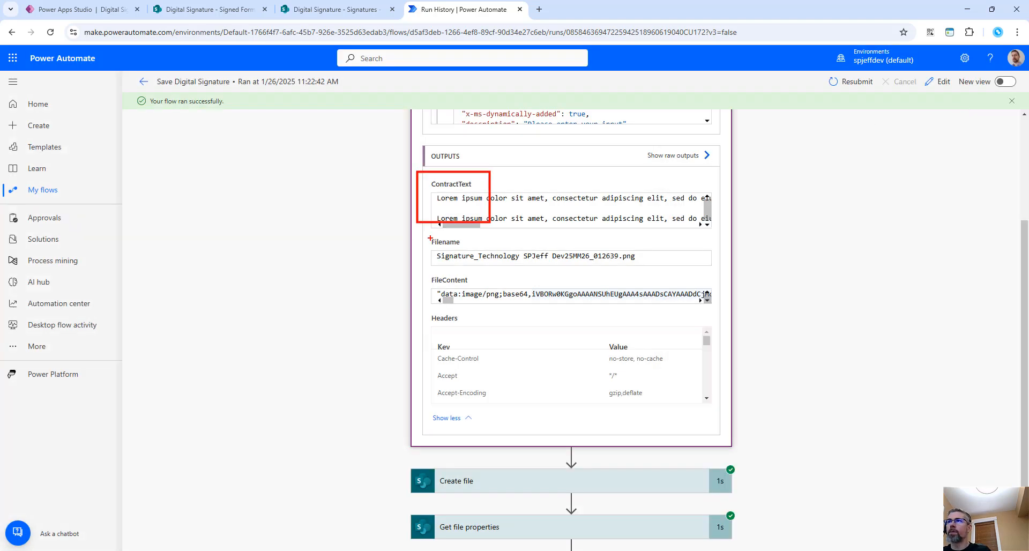
{"action": "left_click_drag", "start_coordinate": [425, 232], "coordinate": [489, 270]}
{"action": "mouse_move", "coordinate": [412, 276]}
{"action": "left_mouse_down"}
{"action": "mouse_move", "coordinate": [474, 320]}
{"action": "mouse_move", "coordinate": [363, 258]}
{"action": "left_mouse_up"}
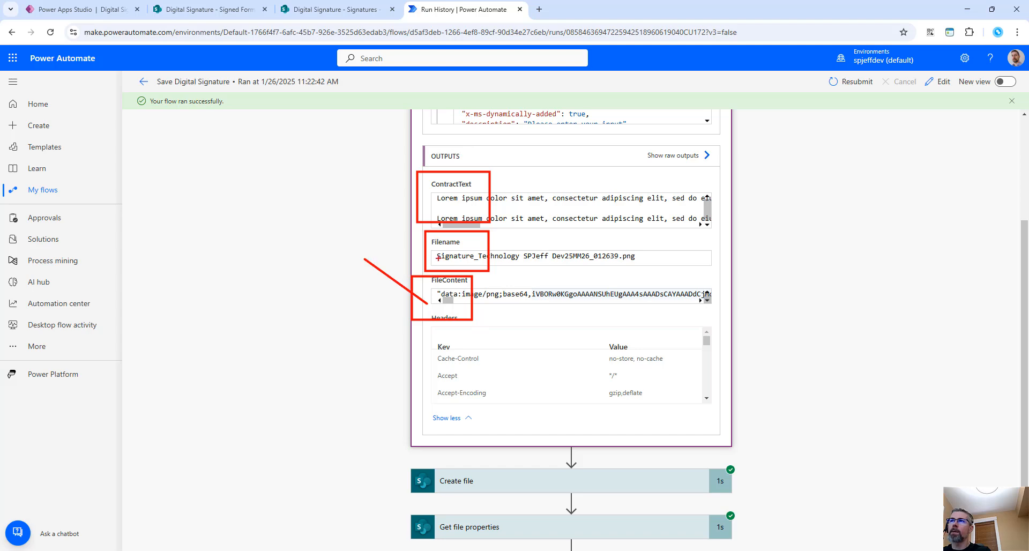
{"action": "left_click_drag", "start_coordinate": [437, 258], "coordinate": [383, 212]}
{"action": "left_click_drag", "start_coordinate": [418, 199], "coordinate": [353, 152]}
{"action": "key", "text": "Escape"}
- Look over the remaining run actions and collapse the Power Apps (V2) trigger card
{"action": "scroll", "coordinate": [725, 414], "scroll_direction": "down", "scroll_amount": 3}
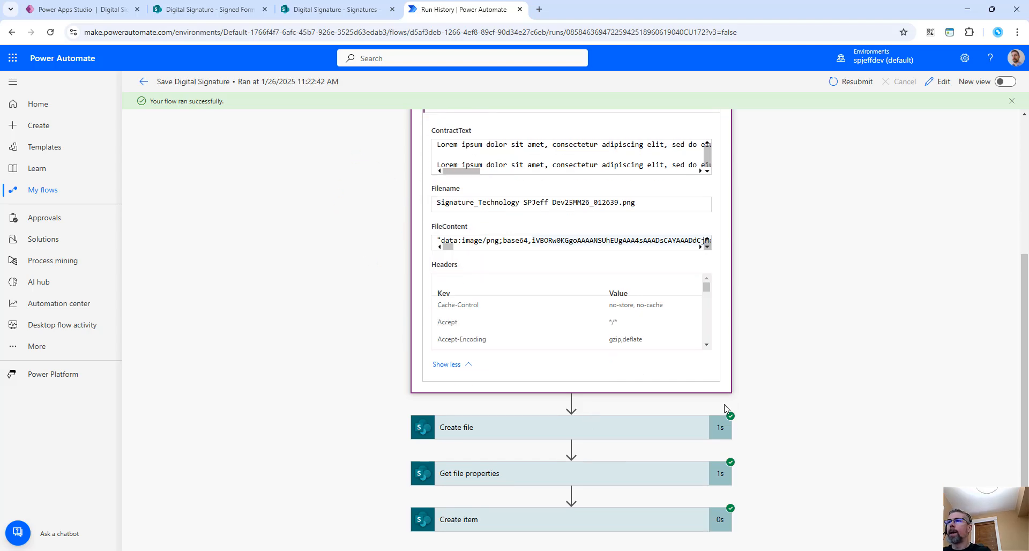
{"action": "scroll", "coordinate": [722, 287], "scroll_direction": "up", "scroll_amount": 1}
{"action": "scroll", "coordinate": [721, 288], "scroll_direction": "up", "scroll_amount": 2}
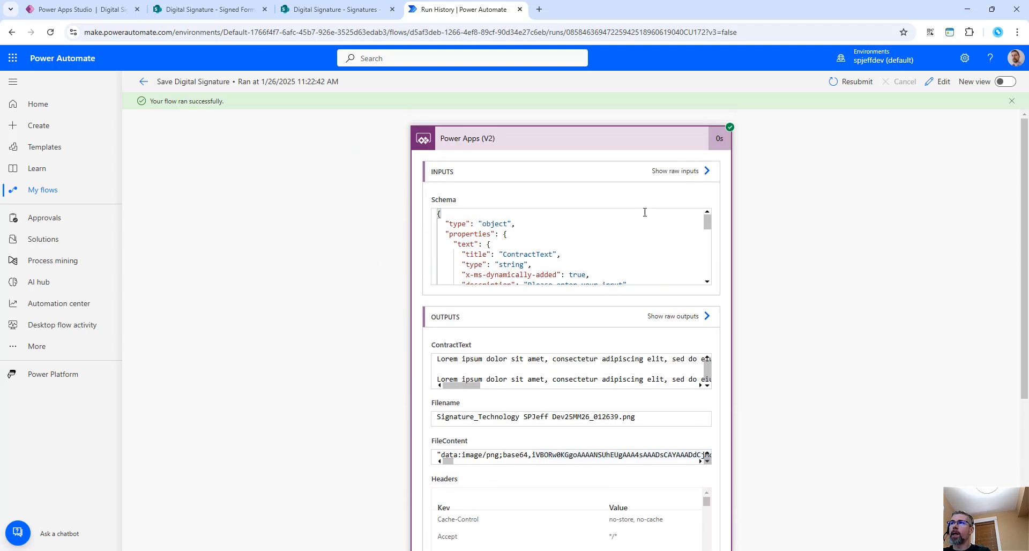
{"action": "left_click", "coordinate": [608, 147]}
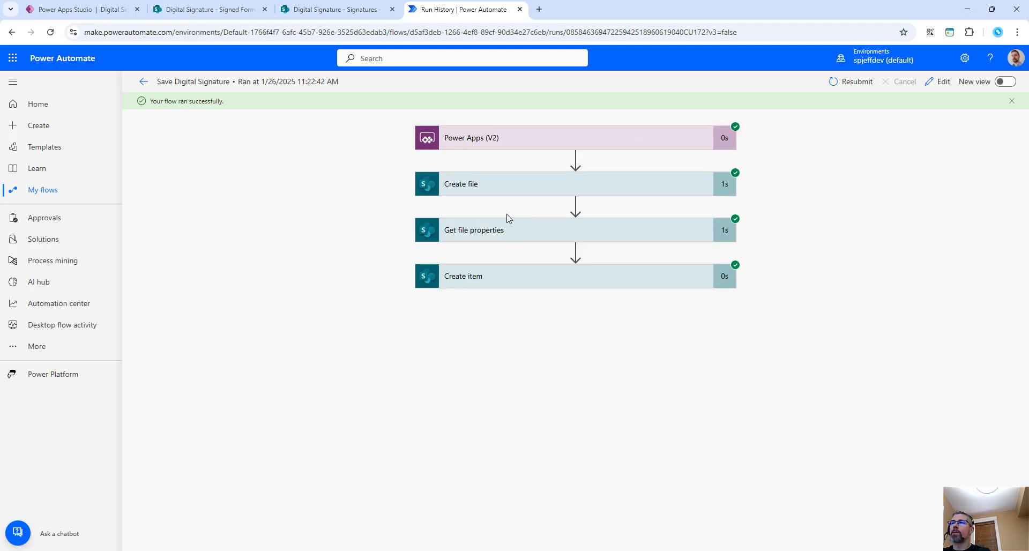
- Open the saved signature PNG in the SharePoint Signatures library, inspect the drawn signature and close the preview
{"action": "left_click", "coordinate": [335, 14]}
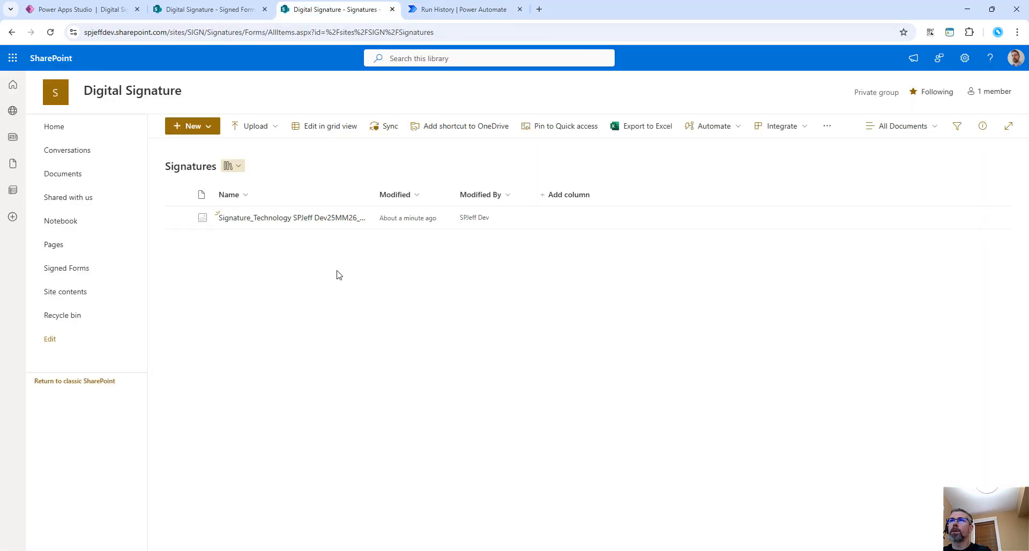
{"action": "left_click", "coordinate": [309, 224]}
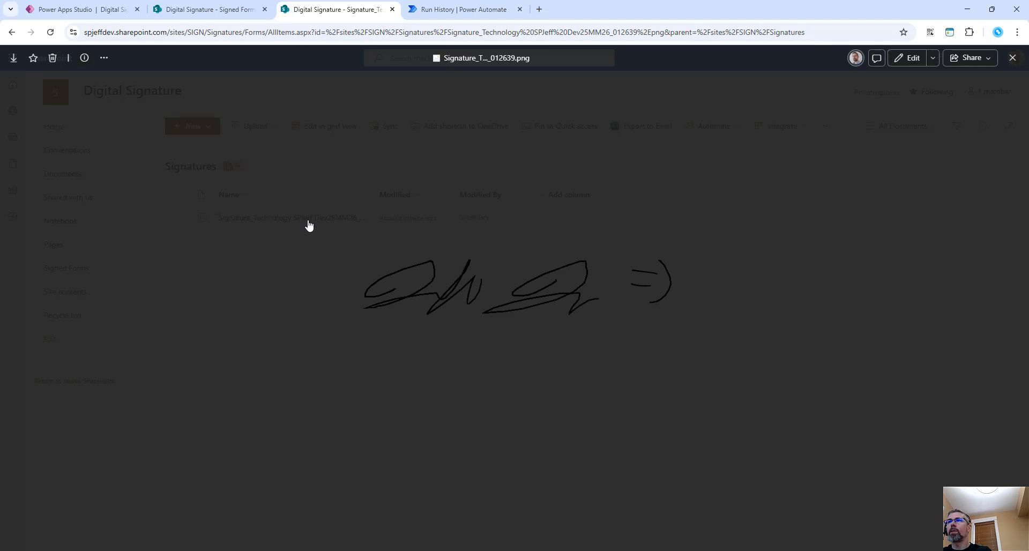
{"action": "left_click_drag", "start_coordinate": [312, 225], "coordinate": [659, 328]}
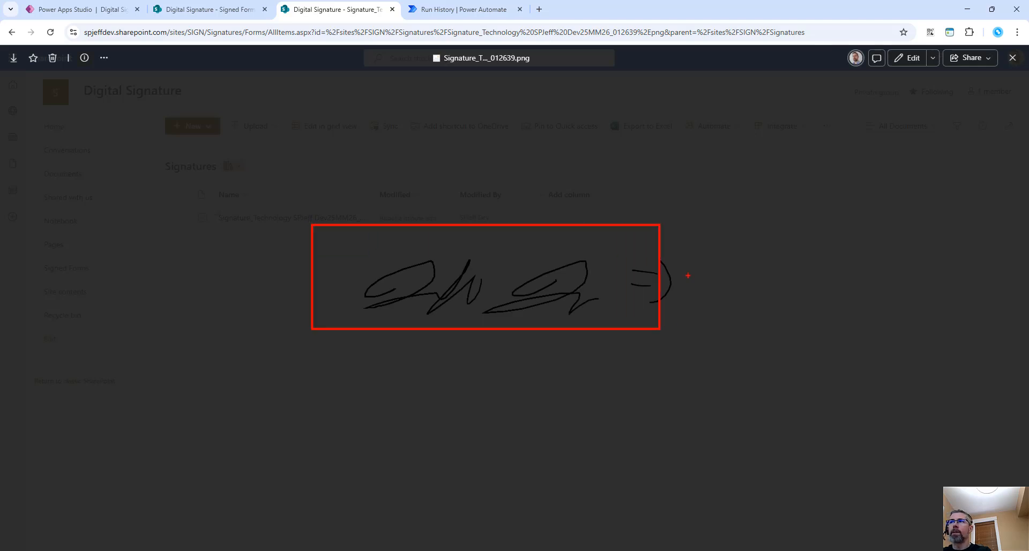
{"action": "left_click_drag", "start_coordinate": [689, 275], "coordinate": [768, 225]}
{"action": "key", "text": "Escape"}
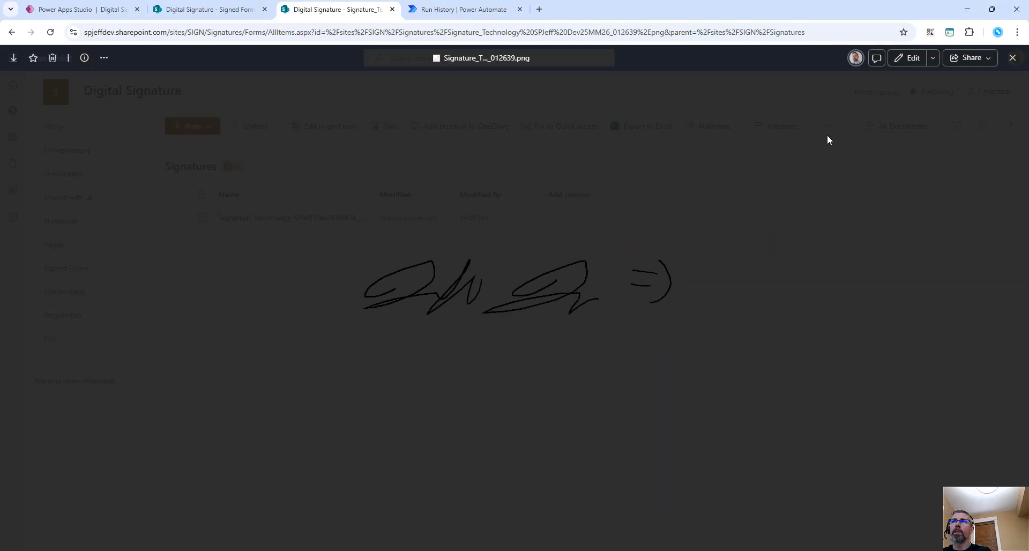
{"action": "left_click", "coordinate": [1011, 58]}
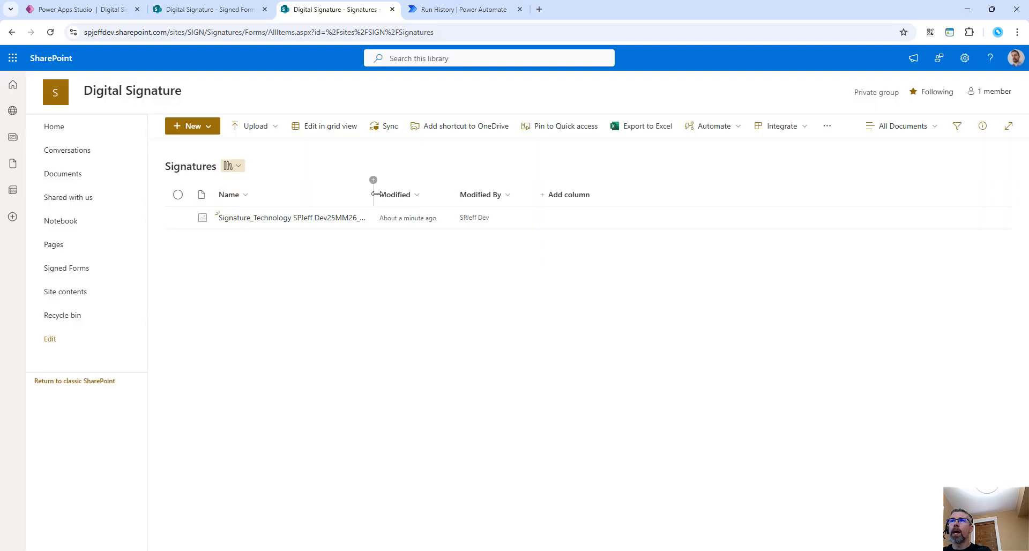
- Widen the Signatures library's Name column and examine the signature file's full name, including its user and timestamp parts
{"action": "mouse_move", "coordinate": [249, 202]}
{"action": "left_mouse_down"}
{"action": "mouse_move", "coordinate": [324, 231]}
{"action": "mouse_move", "coordinate": [408, 234]}
{"action": "left_mouse_up"}
{"action": "left_click_drag", "start_coordinate": [362, 186], "coordinate": [391, 175]}
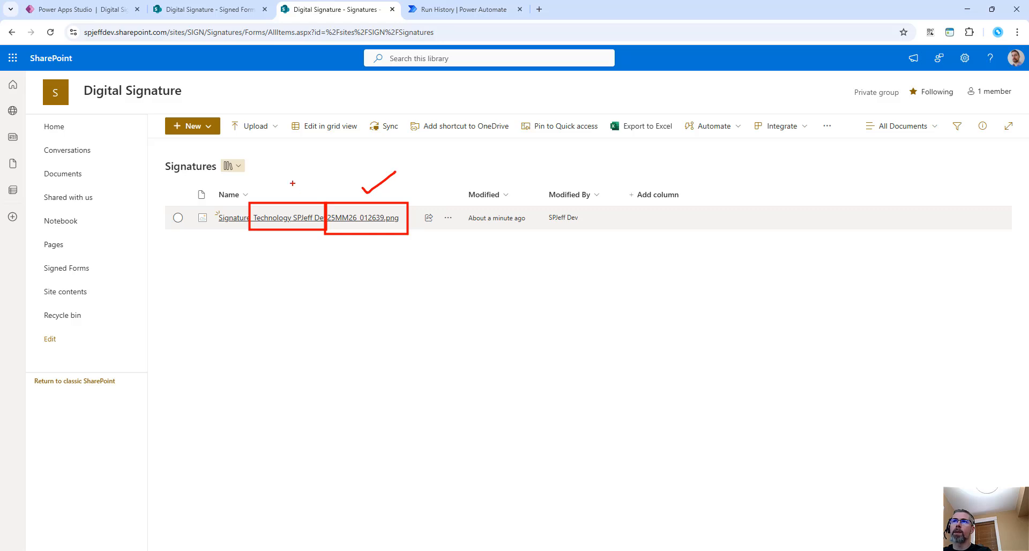
- Switch to Power Apps Studio and review the Concatenate expression that builds the signature file name in the Submit button's OnSelect formula
{"action": "left_click_drag", "start_coordinate": [292, 183], "coordinate": [364, 154]}
{"action": "key", "text": "Escape"}
{"action": "left_click", "coordinate": [80, 11]}
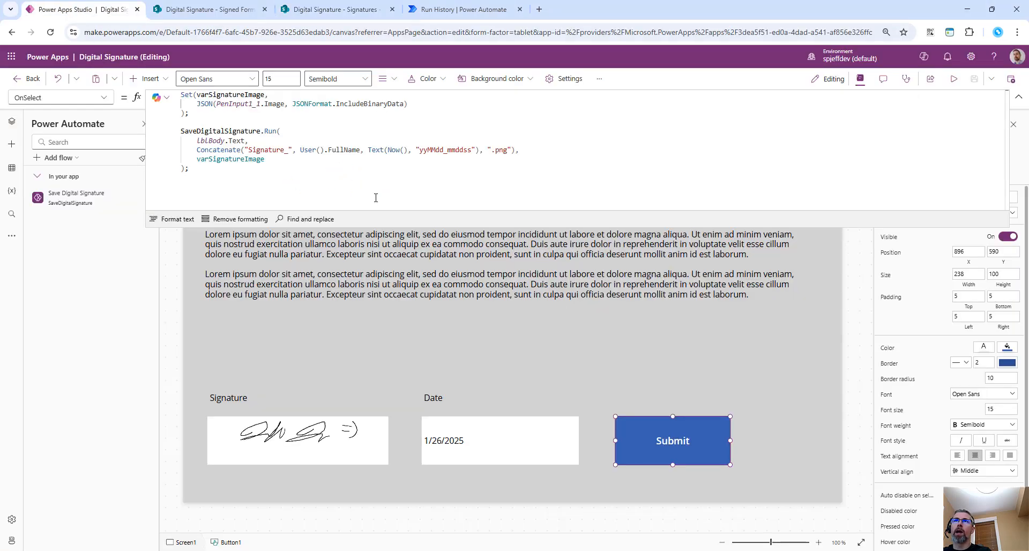
{"action": "key", "text": "ctrl+2"}
{"action": "mouse_move", "coordinate": [189, 143]}
{"action": "left_mouse_down"}
{"action": "mouse_move", "coordinate": [250, 157]}
{"action": "mouse_move", "coordinate": [315, 150]}
{"action": "mouse_move", "coordinate": [363, 169]}
{"action": "mouse_move", "coordinate": [523, 170]}
{"action": "left_mouse_up"}
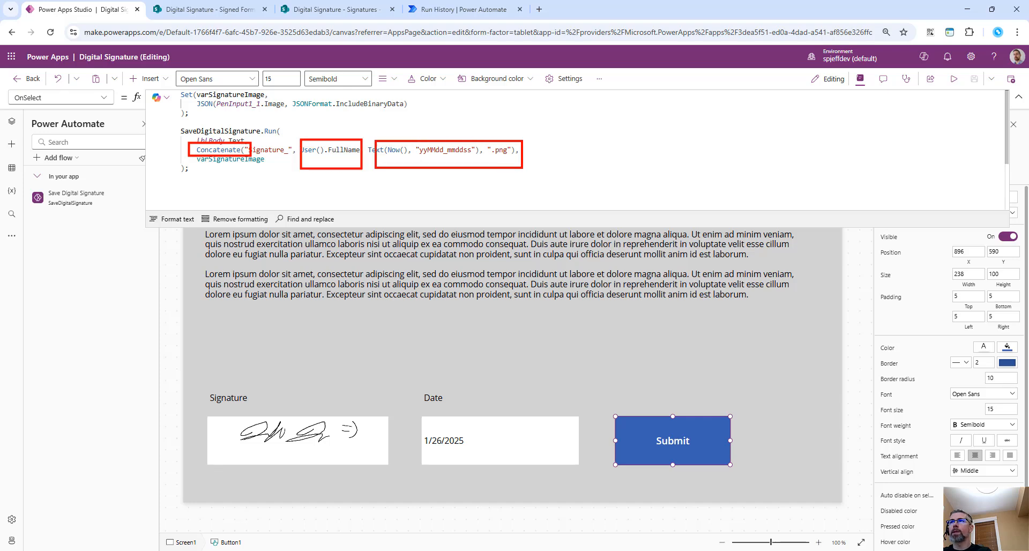
{"action": "key", "text": "Escape"}
- Switch to the Signed Forms list, widen the SignatureImageLink column and examine the saved item's document text, image link and signature date
{"action": "left_click", "coordinate": [214, 11]}
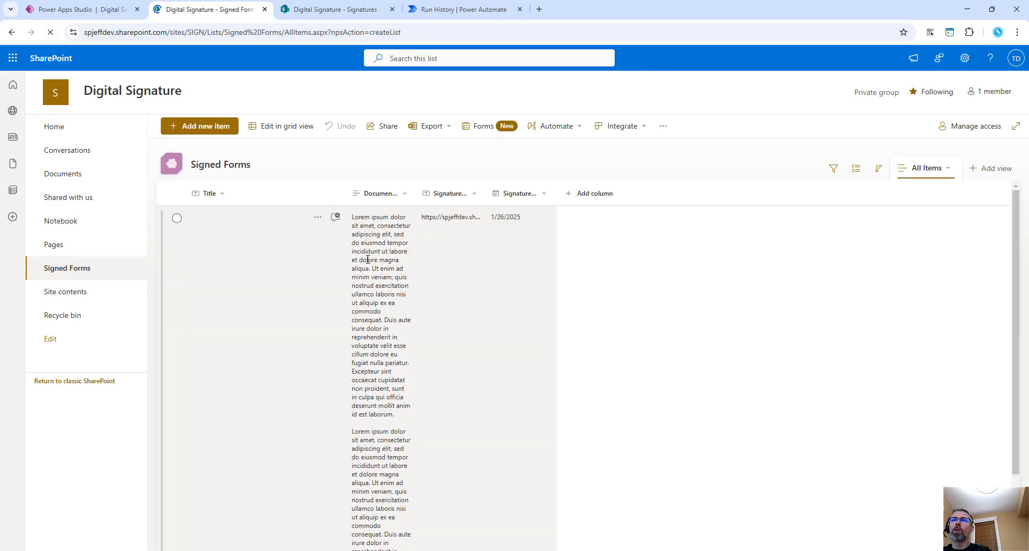
{"action": "left_click", "coordinate": [302, 266]}
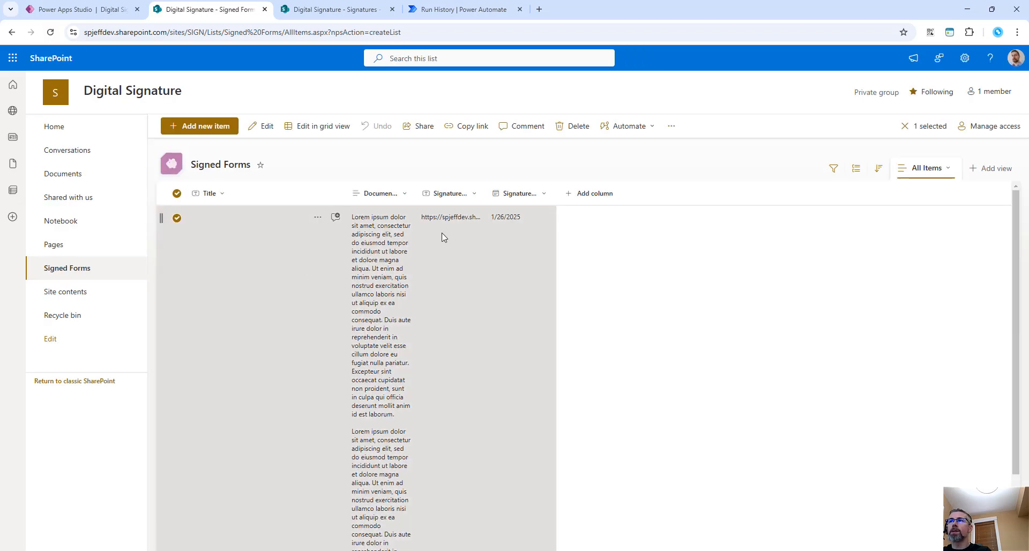
{"action": "left_click_drag", "start_coordinate": [487, 194], "coordinate": [803, 193]}
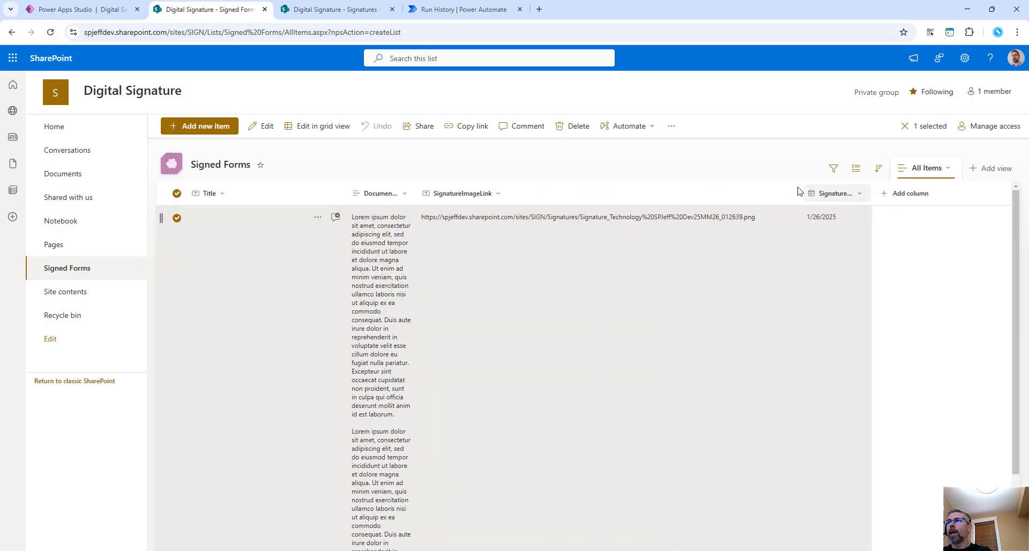
{"action": "left_click_drag", "start_coordinate": [700, 199], "coordinate": [779, 232]}
{"action": "left_click_drag", "start_coordinate": [747, 193], "coordinate": [789, 141]}
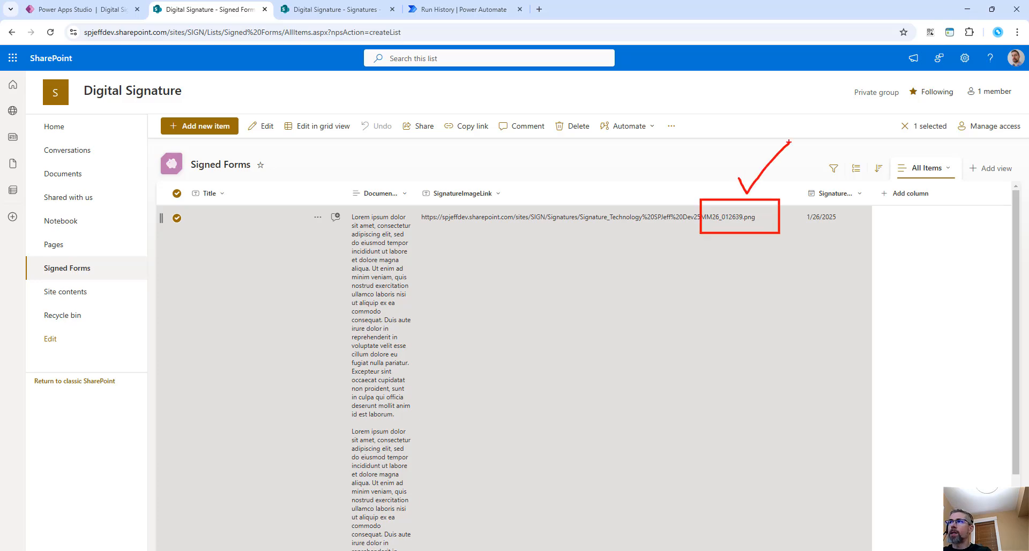
{"action": "left_click_drag", "start_coordinate": [796, 184], "coordinate": [869, 243]}
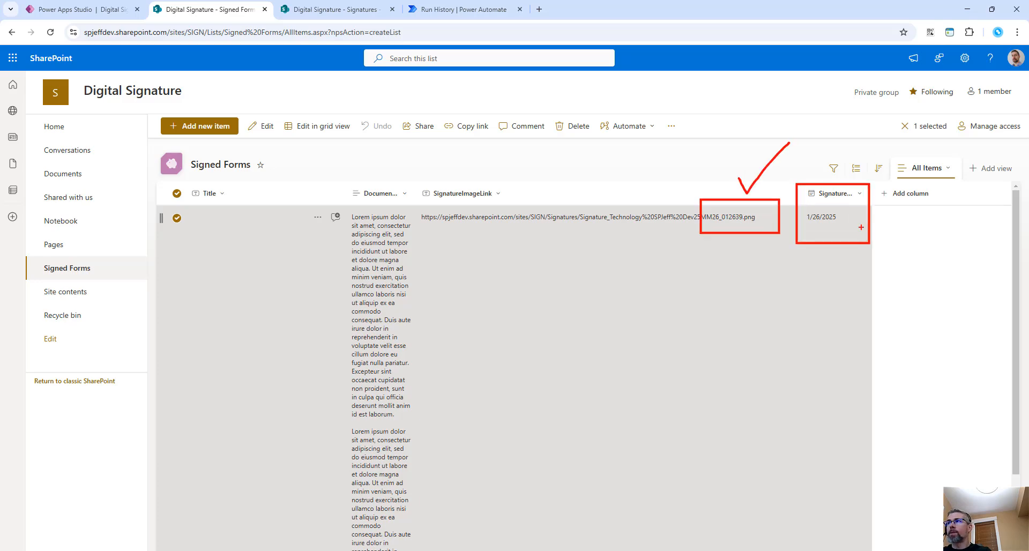
{"action": "left_click_drag", "start_coordinate": [834, 177], "coordinate": [868, 141]}
{"action": "mouse_move", "coordinate": [335, 211]}
{"action": "left_mouse_down"}
{"action": "mouse_move", "coordinate": [370, 243]}
{"action": "mouse_move", "coordinate": [408, 526]}
{"action": "left_mouse_up"}
{"action": "left_click_drag", "start_coordinate": [363, 174], "coordinate": [421, 150]}
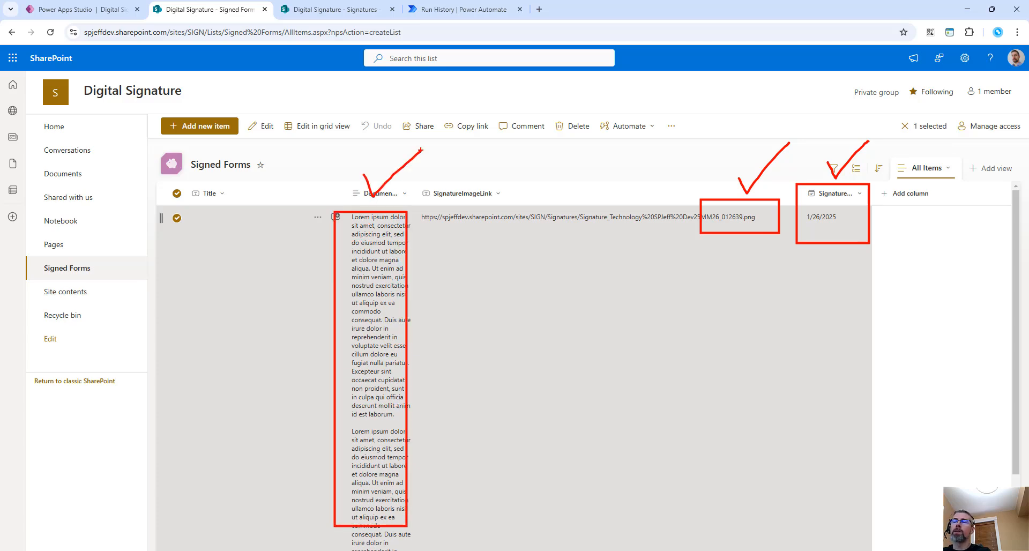
{"action": "key", "text": "Escape"}
- Return to Power Apps Studio, collapse the expanded formula bar, select the screen background and preview the app
{"action": "left_click", "coordinate": [102, 9]}
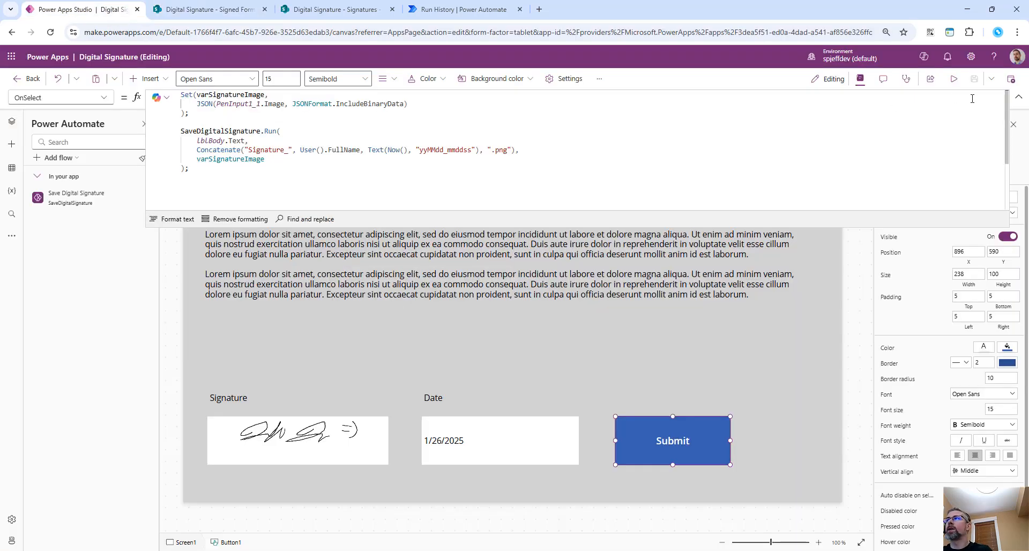
{"action": "left_click", "coordinate": [1019, 97]}
{"action": "left_click", "coordinate": [757, 369]}
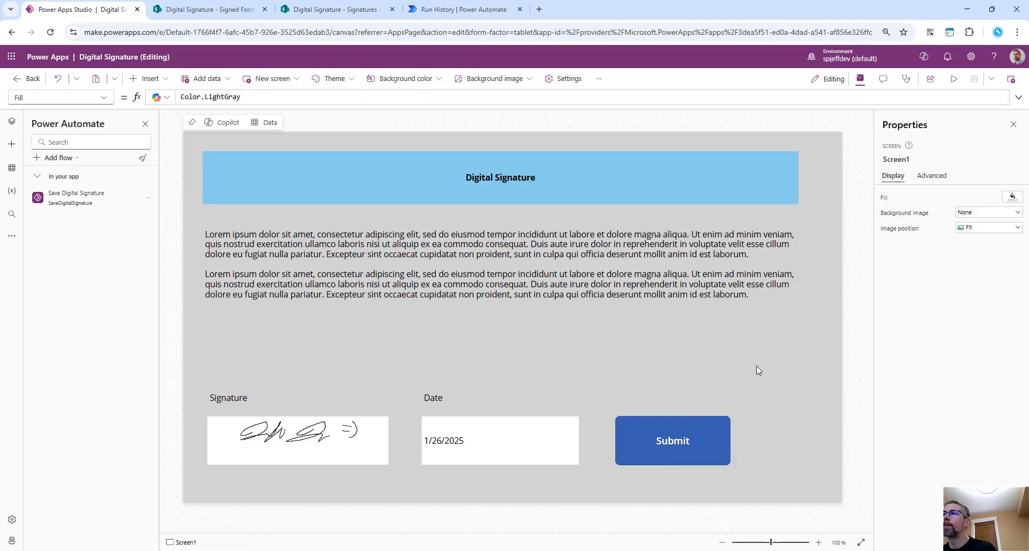
{"action": "left_click", "coordinate": [954, 78]}
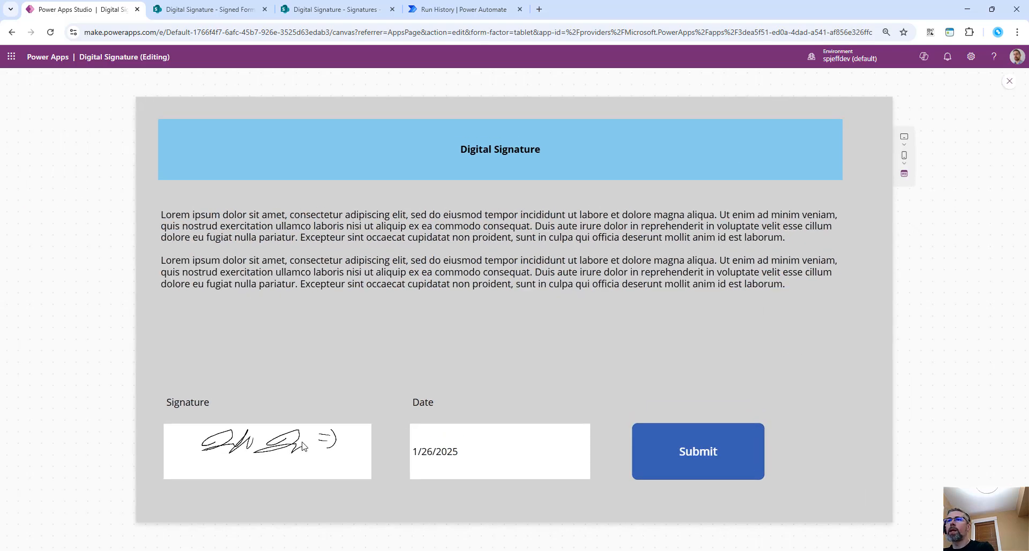
- Reject the existing signature in the signature popup to clear it, and accept the reopened popup with an empty signature
{"action": "left_click", "coordinate": [302, 447]}
{"action": "left_click", "coordinate": [560, 376]}
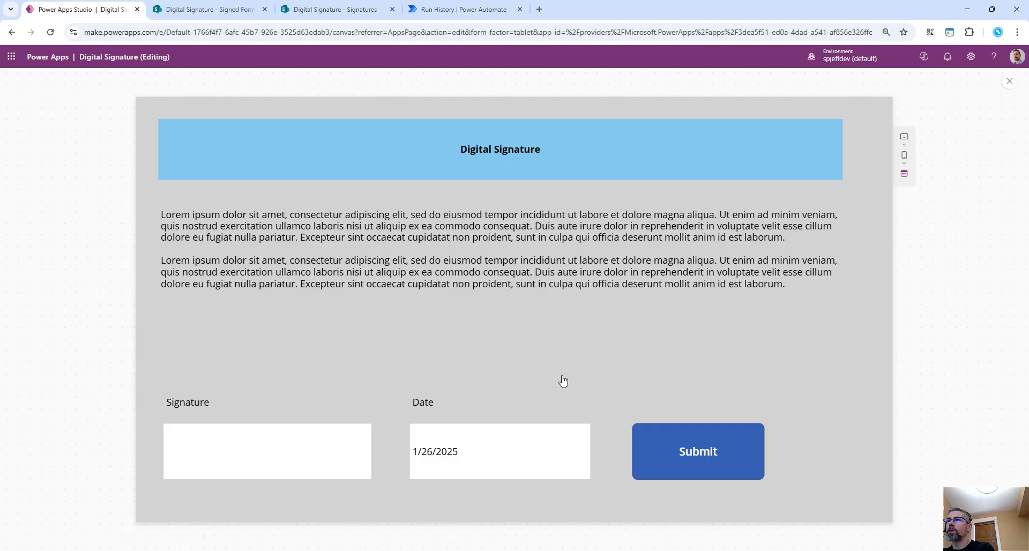
{"action": "left_click", "coordinate": [332, 456]}
{"action": "left_click", "coordinate": [721, 369]}
- Draw a new two-part freehand signature above the line in the signature popup, accept it and submit the form
{"action": "left_click", "coordinate": [316, 434]}
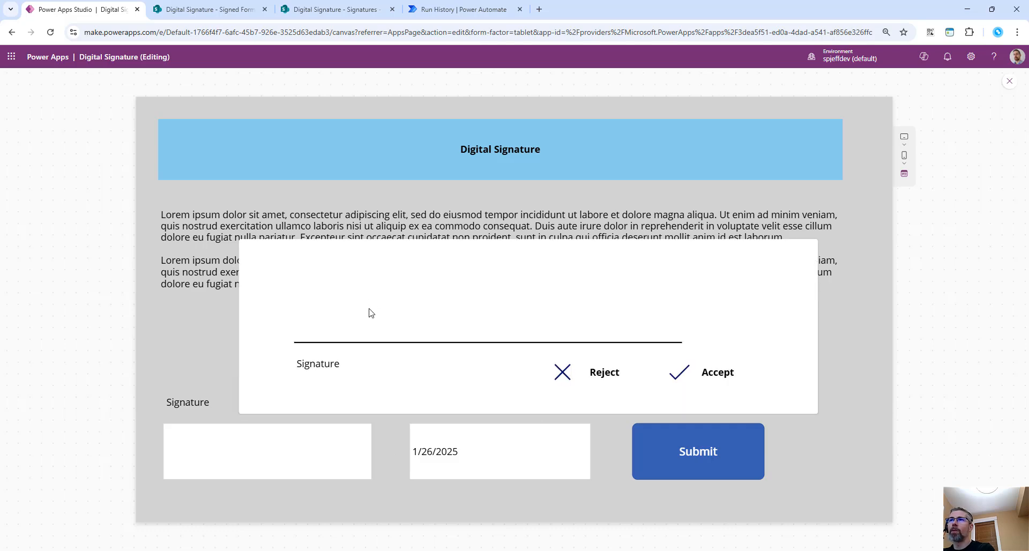
{"action": "mouse_move", "coordinate": [386, 306]}
{"action": "left_mouse_down"}
{"action": "mouse_move", "coordinate": [397, 287]}
{"action": "mouse_move", "coordinate": [485, 298]}
{"action": "left_mouse_up"}
{"action": "mouse_move", "coordinate": [544, 299]}
{"action": "left_mouse_down"}
{"action": "mouse_move", "coordinate": [517, 321]}
{"action": "mouse_move", "coordinate": [629, 306]}
{"action": "left_mouse_up"}
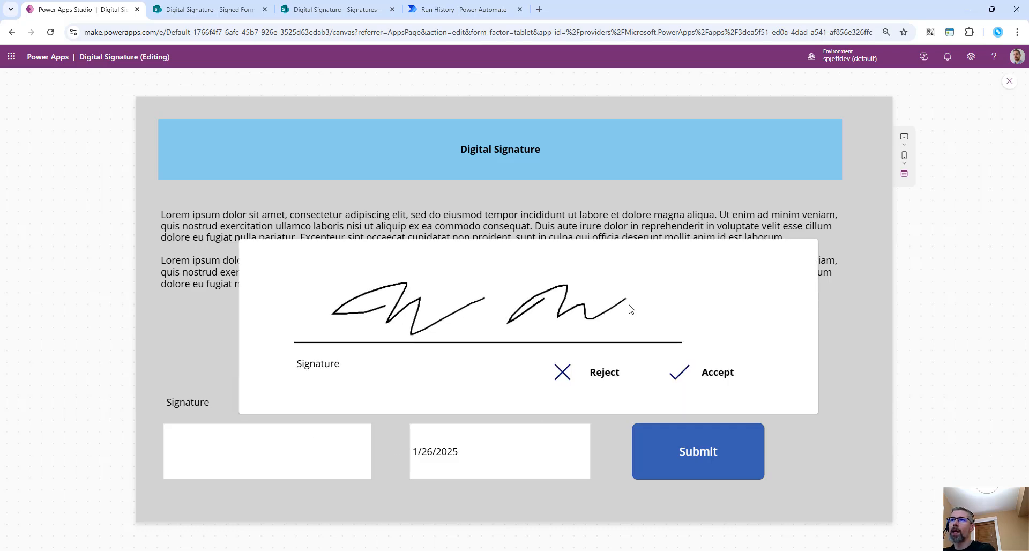
{"action": "left_click", "coordinate": [716, 371]}
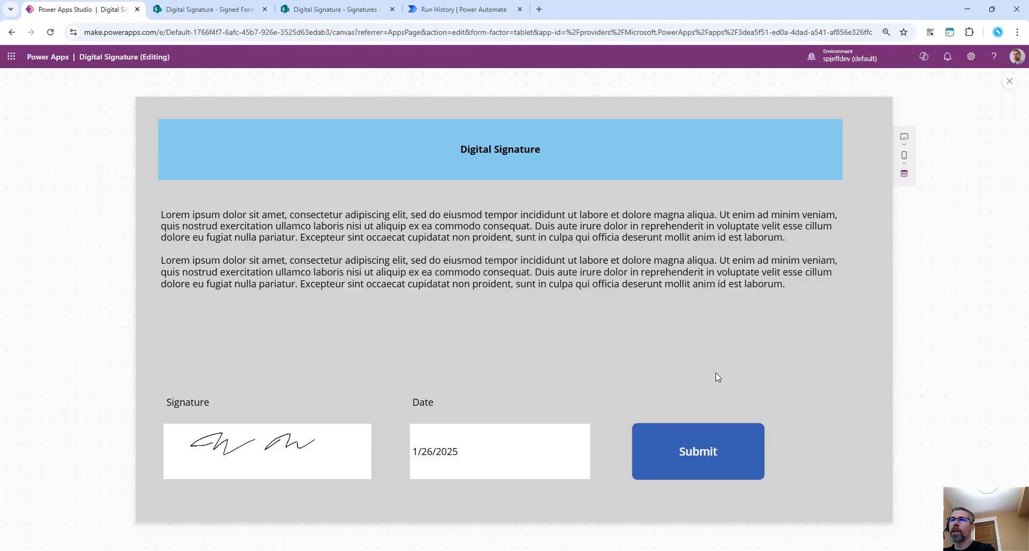
{"action": "left_click", "coordinate": [709, 458]}
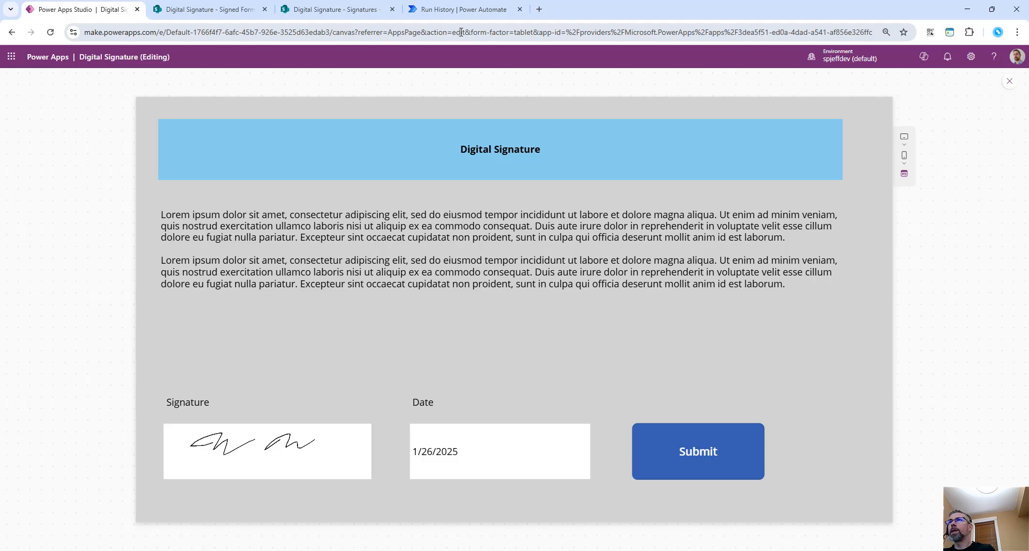
- Look over the Save Digital Signature run in Power Automate, collapse its Power Apps (V2) trigger card and return to the app preview
{"action": "left_click", "coordinate": [460, 9]}
{"action": "left_click", "coordinate": [620, 141]}
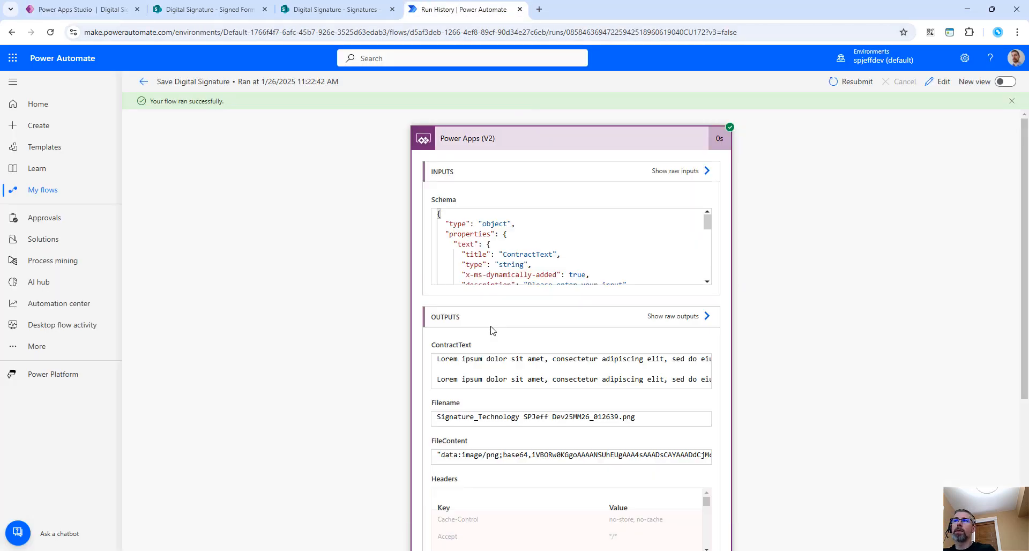
{"action": "scroll", "coordinate": [491, 330], "scroll_direction": "down", "scroll_amount": 4}
{"action": "scroll", "coordinate": [490, 329], "scroll_direction": "up", "scroll_amount": 4}
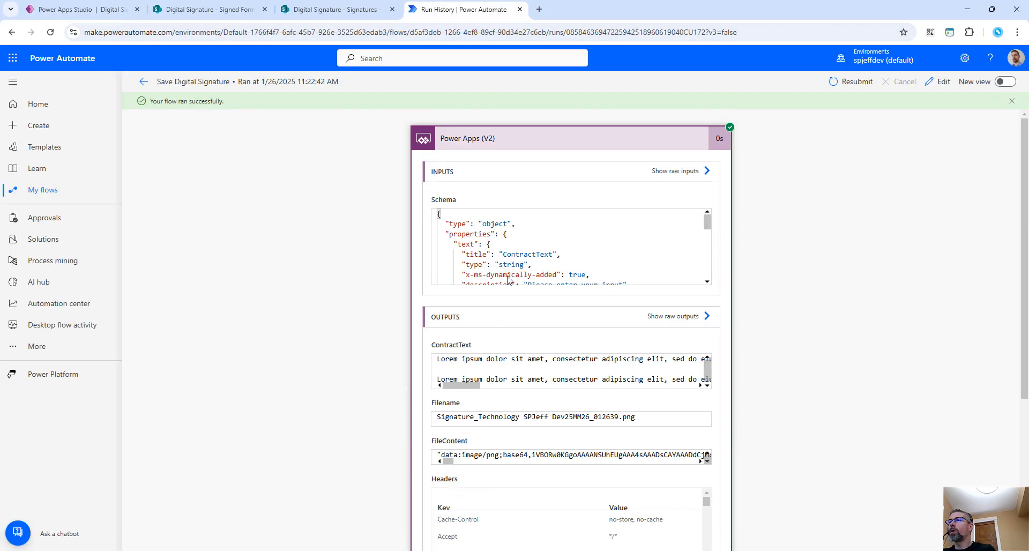
{"action": "left_click", "coordinate": [561, 143]}
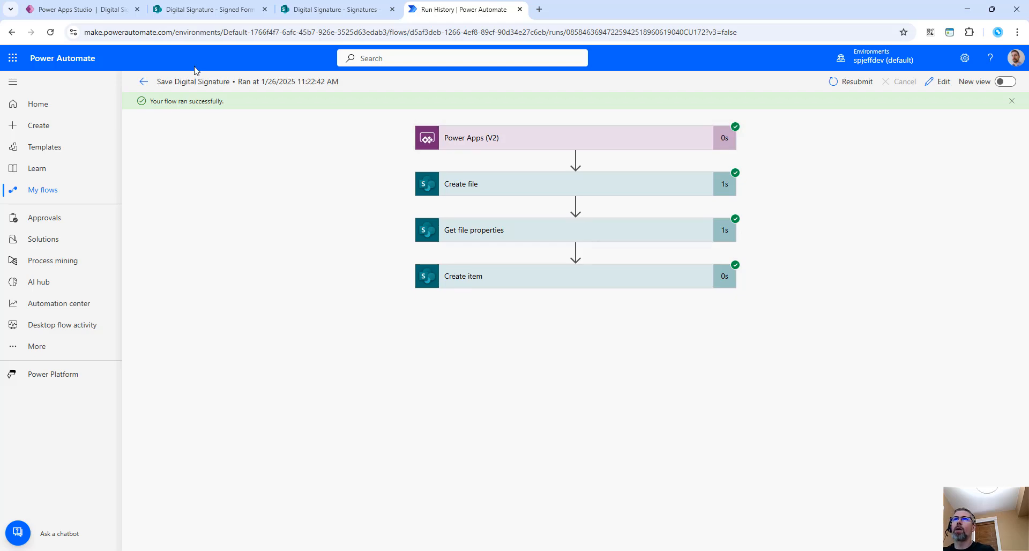
{"action": "left_click", "coordinate": [80, 9]}
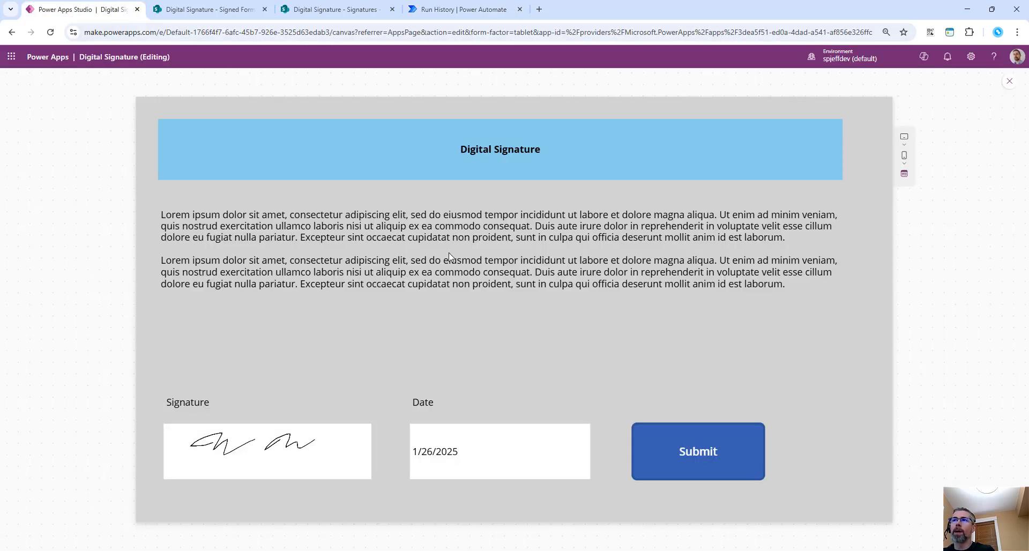